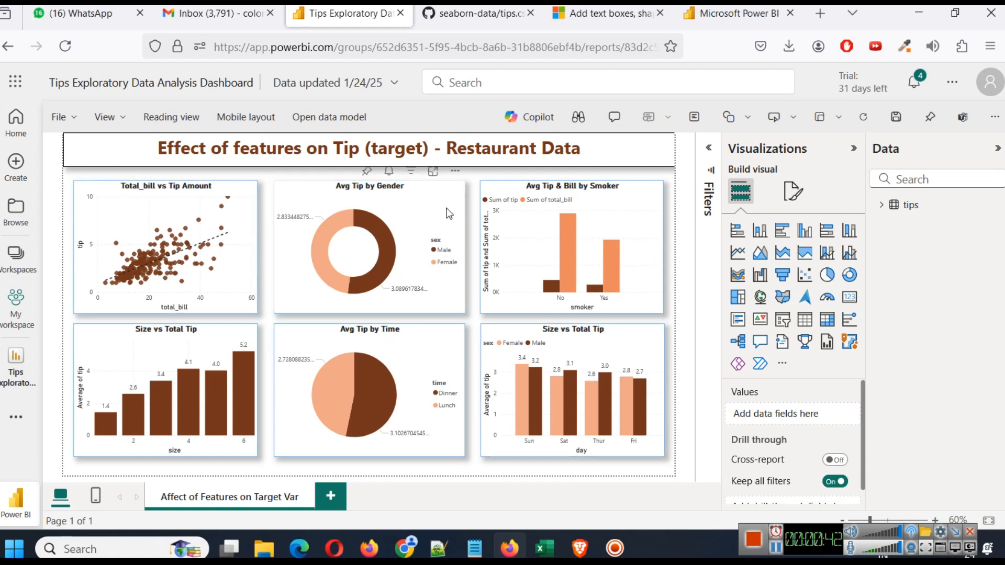
# View the embedded version of the Tips report and bring up its secure website or portal embed link and HTML code.
pyautogui.click(499, 15)
pyautogui.click(338, 6)
pyautogui.click(730, 14)
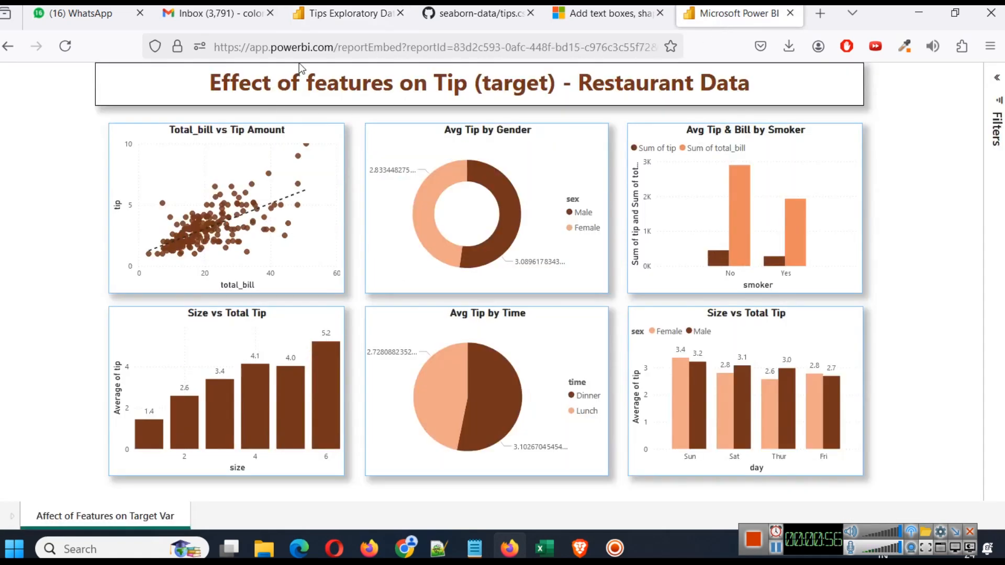
pyautogui.click(340, 14)
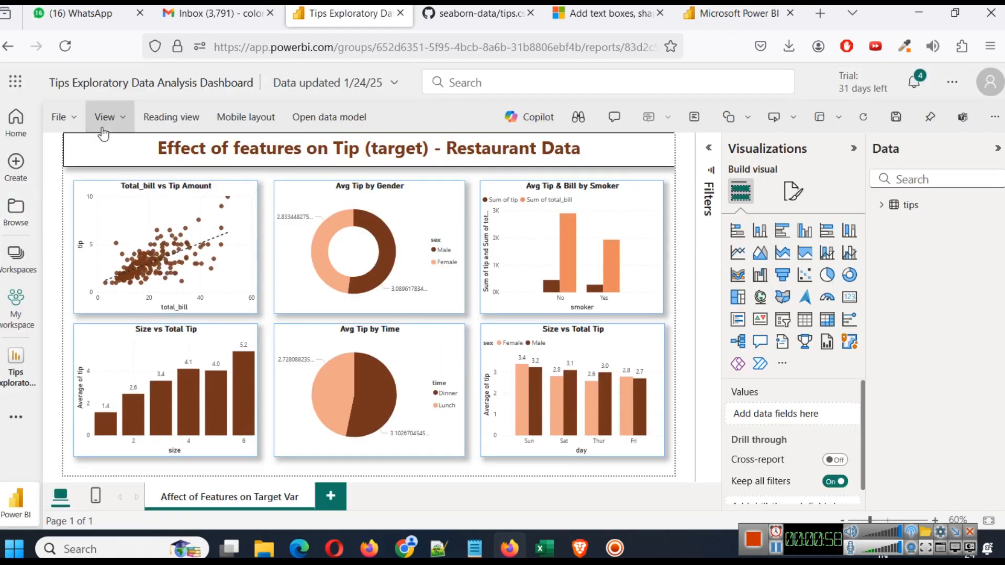
pyautogui.click(59, 117)
pyautogui.click(135, 256)
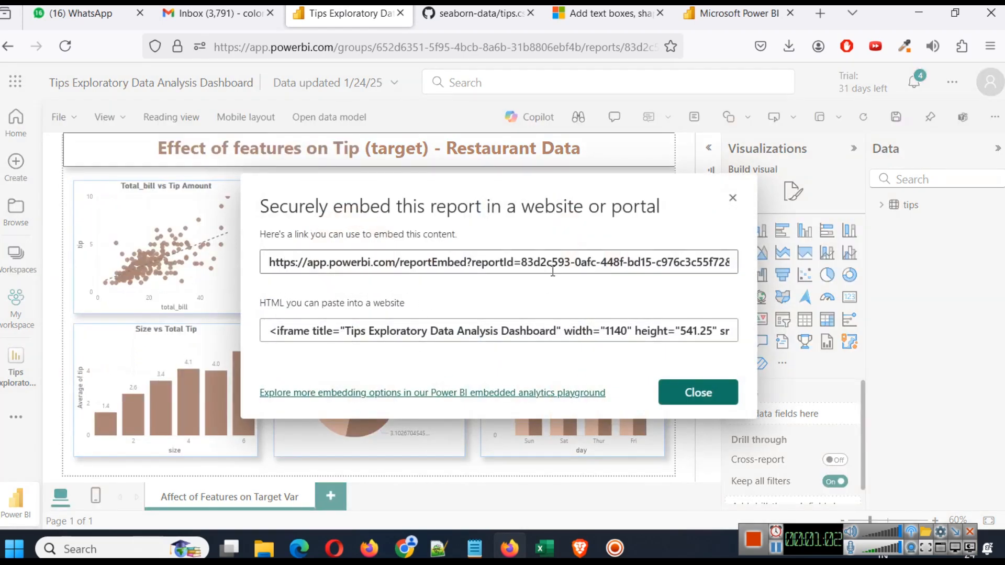
# In the embedded report, cross-filter the charts by Male in Avg Tip by Gender and by Dinner in Avg Tip by Time, clearing each selection.
pyautogui.click(732, 13)
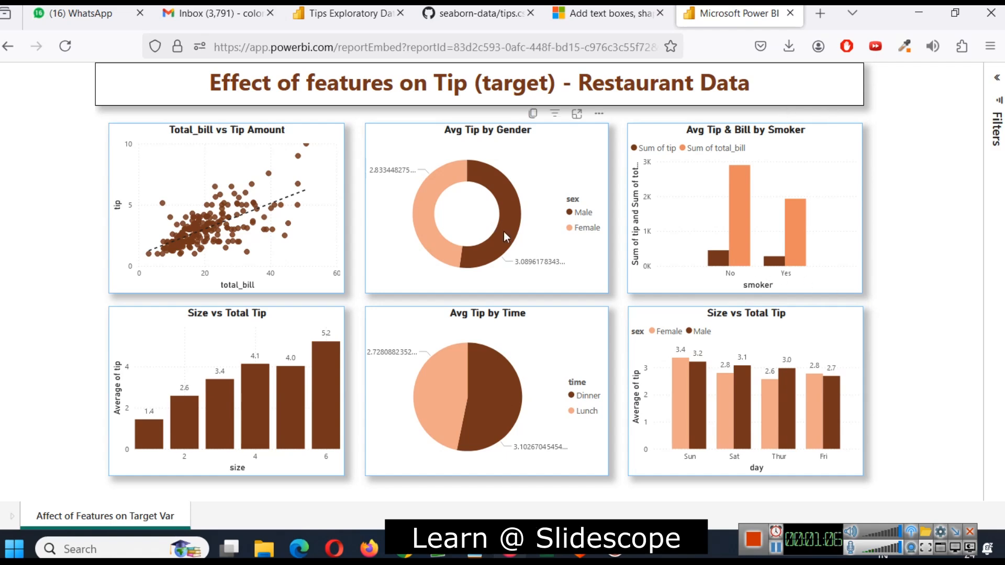
pyautogui.click(512, 212)
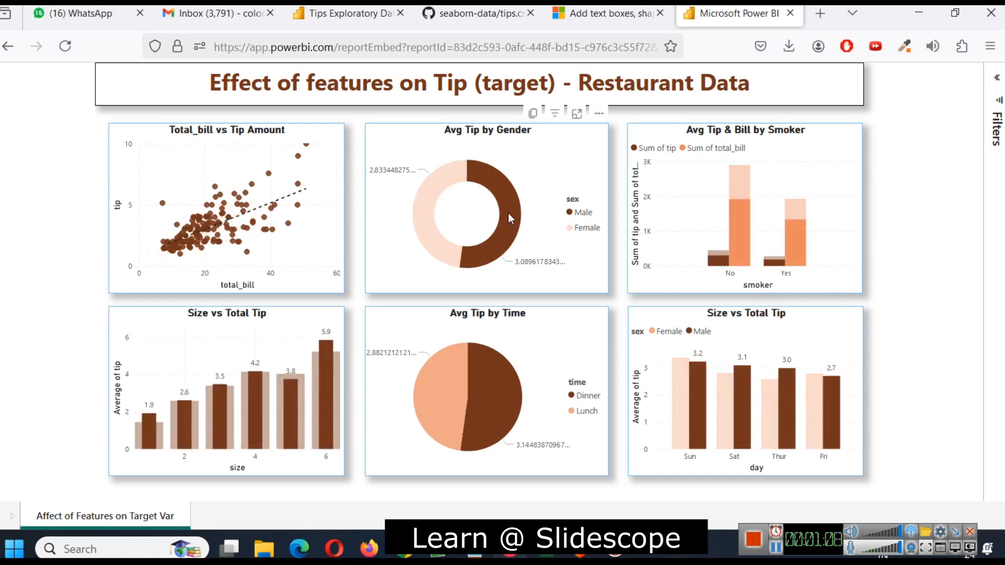
pyautogui.click(508, 213)
pyautogui.click(501, 400)
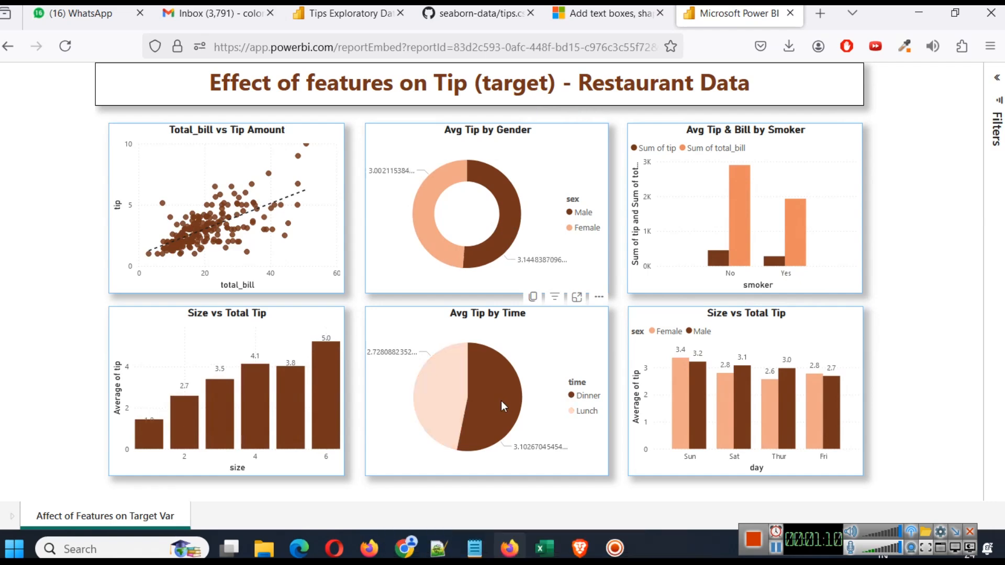
pyautogui.click(501, 400)
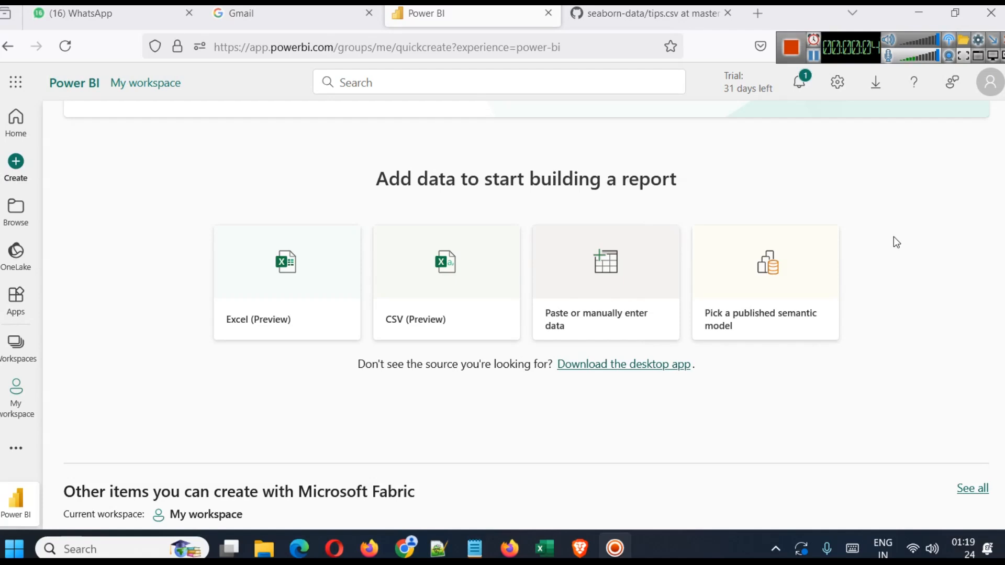
# Start a new report from the Power BI home page and display the data source choices for building it.
pyautogui.scroll(4, 515, 267)
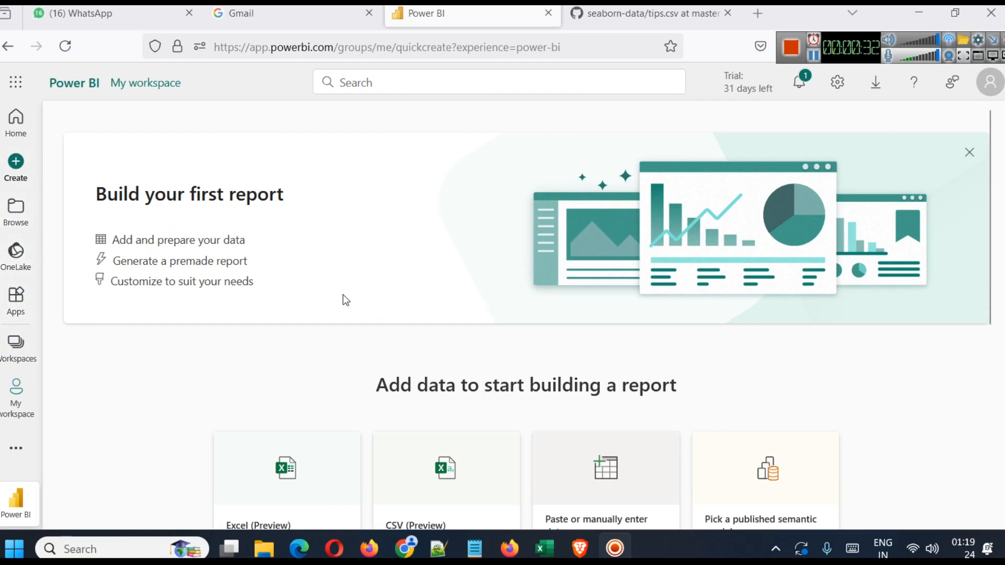
pyautogui.click(14, 127)
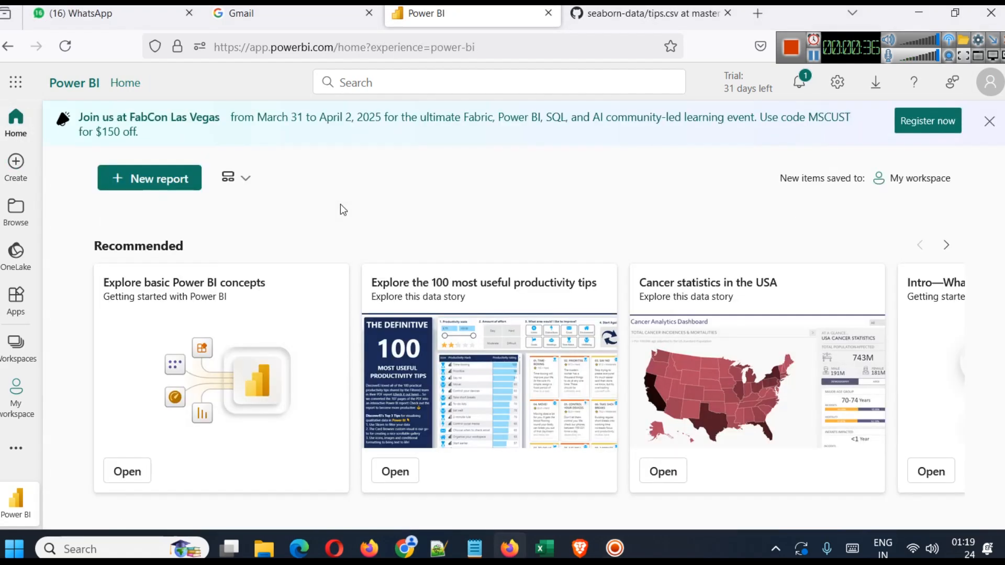
pyautogui.scroll(-2, 403, 222)
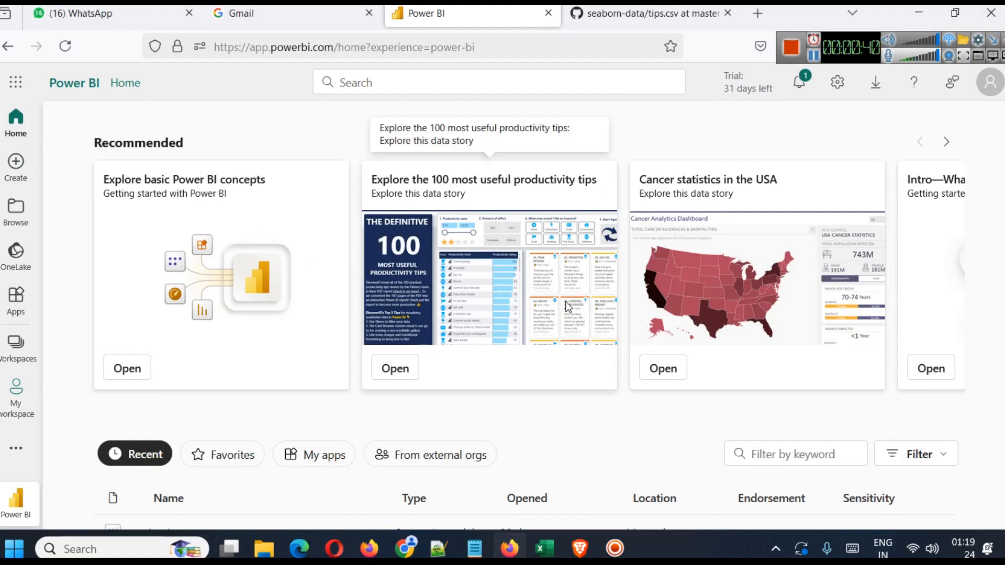
pyautogui.scroll(-4, 746, 260)
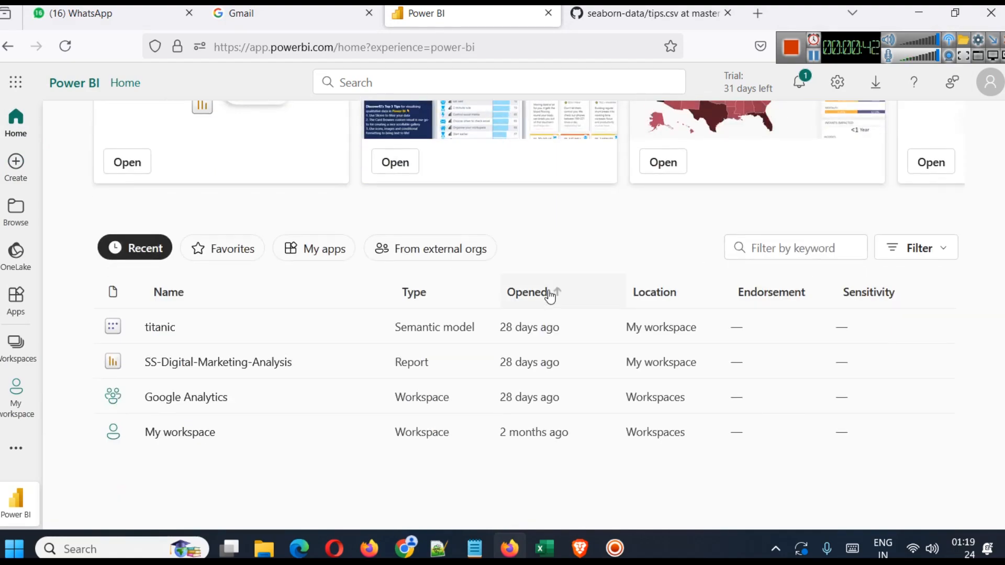
pyautogui.scroll(6, 359, 299)
pyautogui.scroll(-2, 349, 289)
pyautogui.scroll(2, 330, 272)
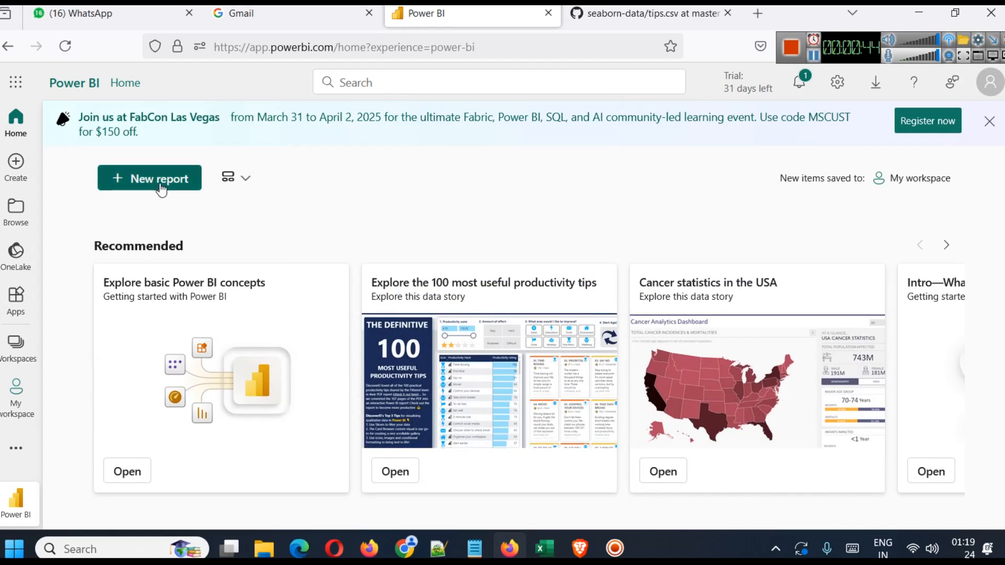
pyautogui.click(159, 180)
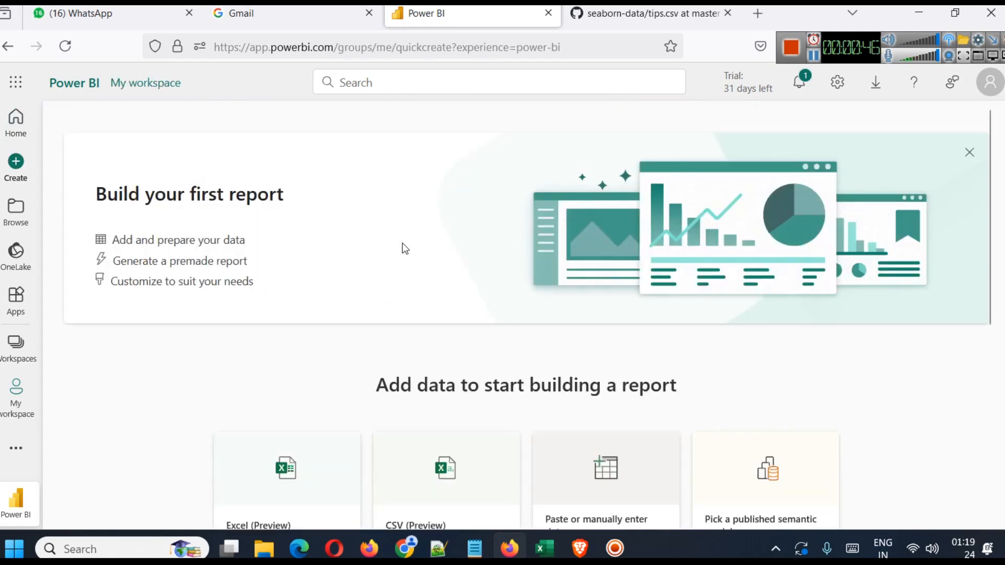
pyautogui.scroll(-2, 403, 247)
pyautogui.scroll(-2, 474, 219)
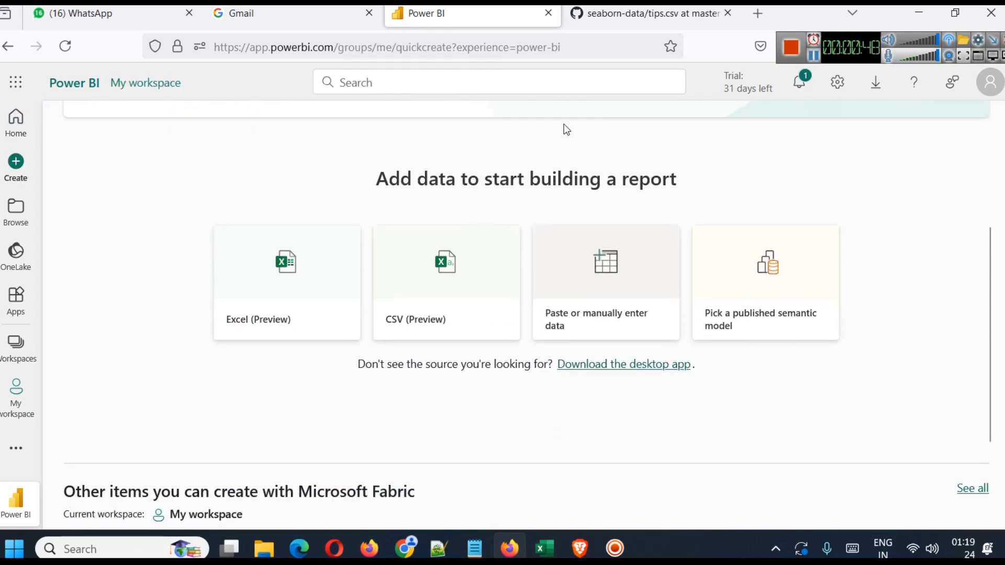
# Examine the columns and sample rows of the seaborn-data tips.csv file on GitHub, including total_bill, tip, sex, smoker, day, time and size.
pyautogui.click(619, 13)
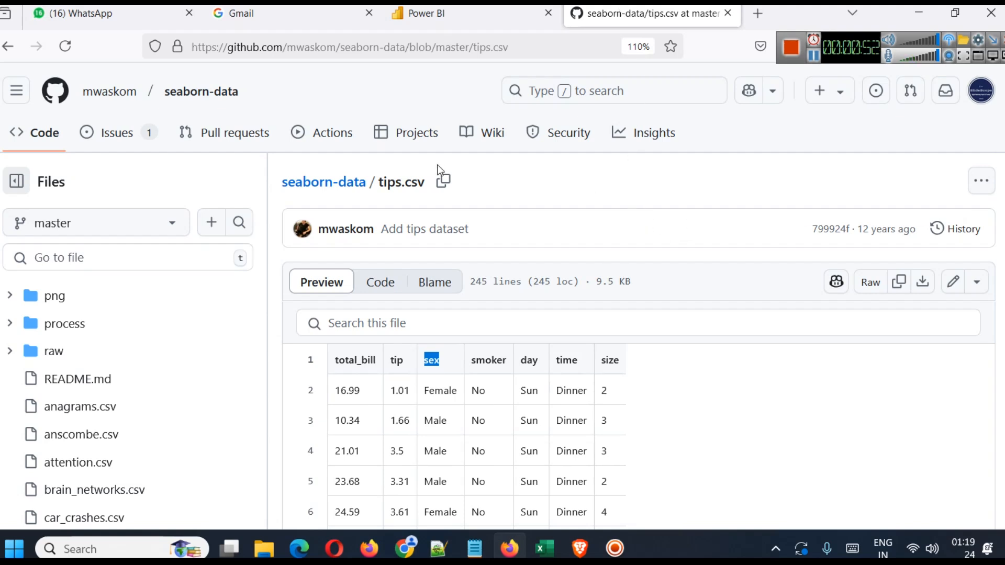
pyautogui.scroll(-3, 651, 376)
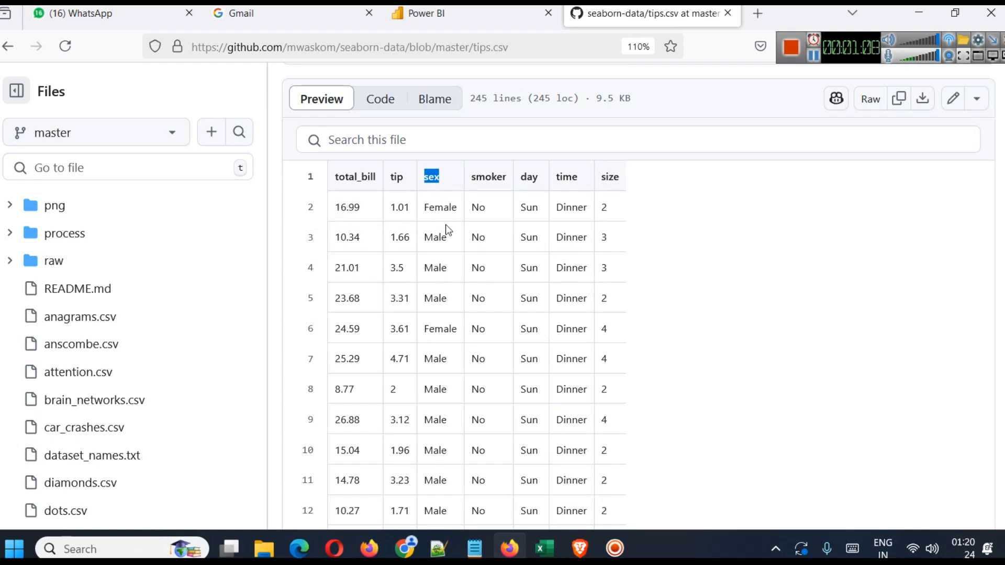
pyautogui.moveTo(425, 207); pyautogui.dragTo(500, 220)
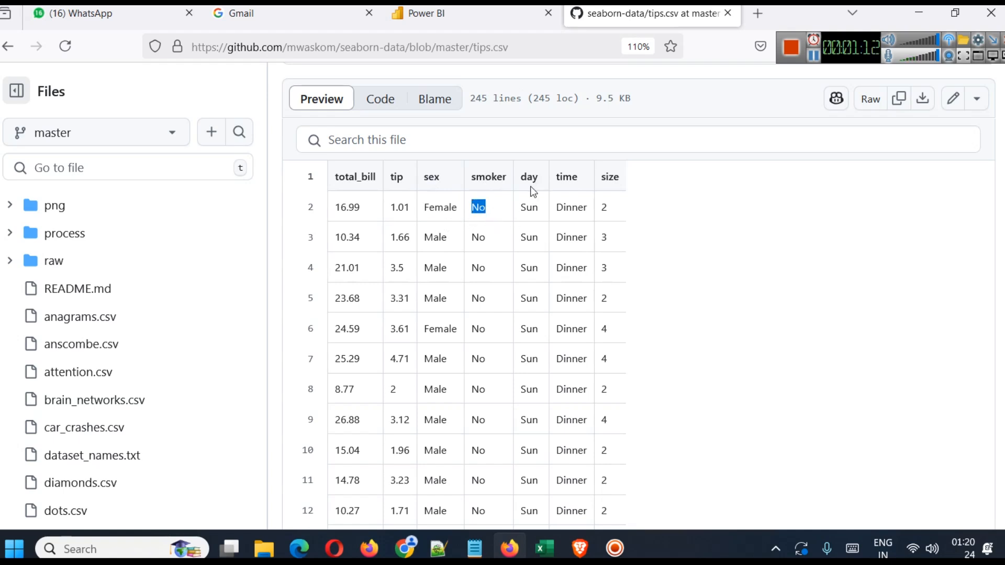
pyautogui.doubleClick(528, 209)
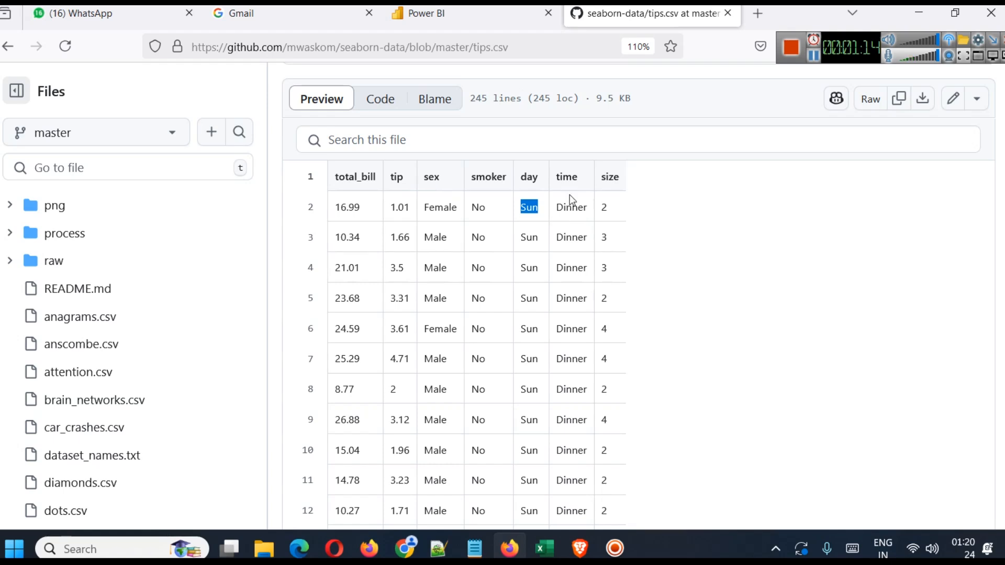
pyautogui.doubleClick(574, 210)
pyautogui.moveTo(611, 205); pyautogui.dragTo(593, 209)
pyautogui.moveTo(360, 204); pyautogui.dragTo(338, 207)
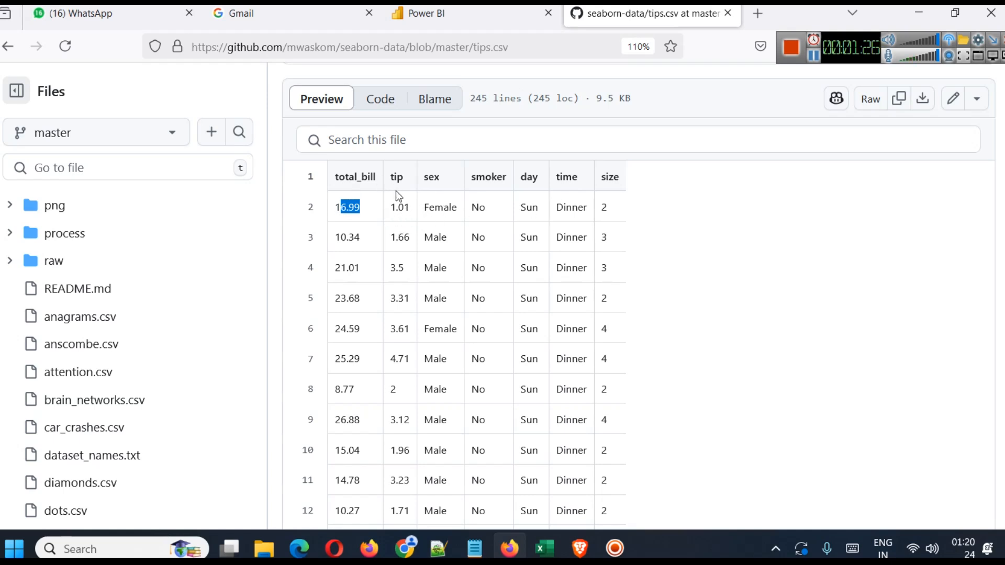
pyautogui.moveTo(389, 180); pyautogui.dragTo(400, 188)
pyautogui.moveTo(389, 207); pyautogui.dragTo(410, 209)
pyautogui.moveTo(424, 177); pyautogui.dragTo(637, 175)
pyautogui.click(689, 190)
pyautogui.moveTo(393, 177); pyautogui.dragTo(414, 255)
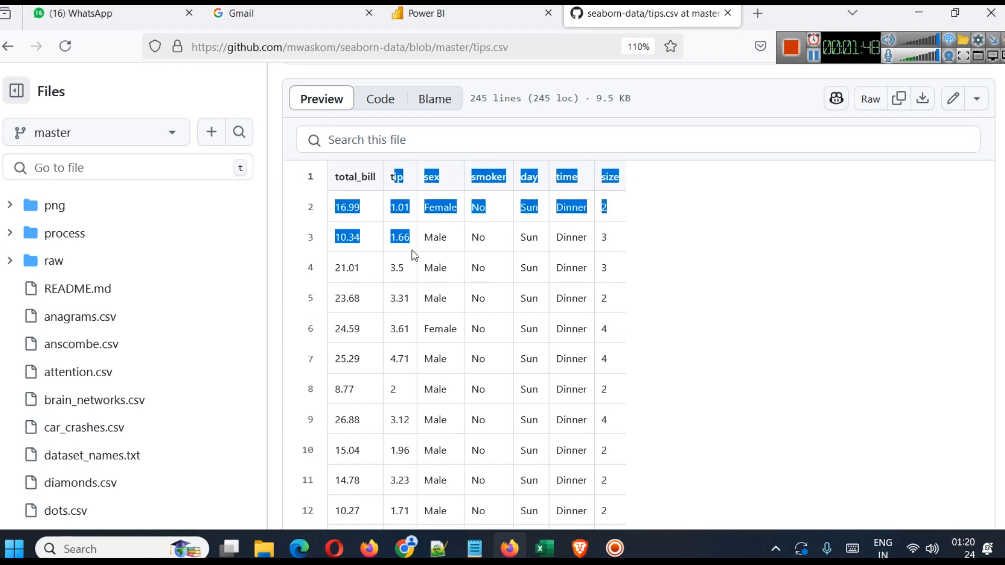
pyautogui.click(720, 225)
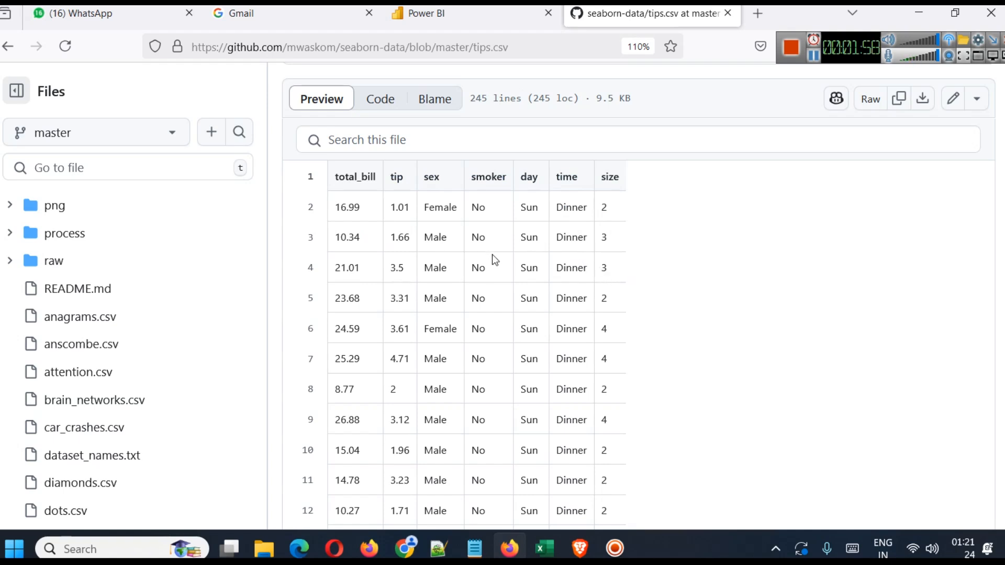
# In Power BI, start a CSV data connection for the report and set it to Link to file.
pyautogui.click(454, 14)
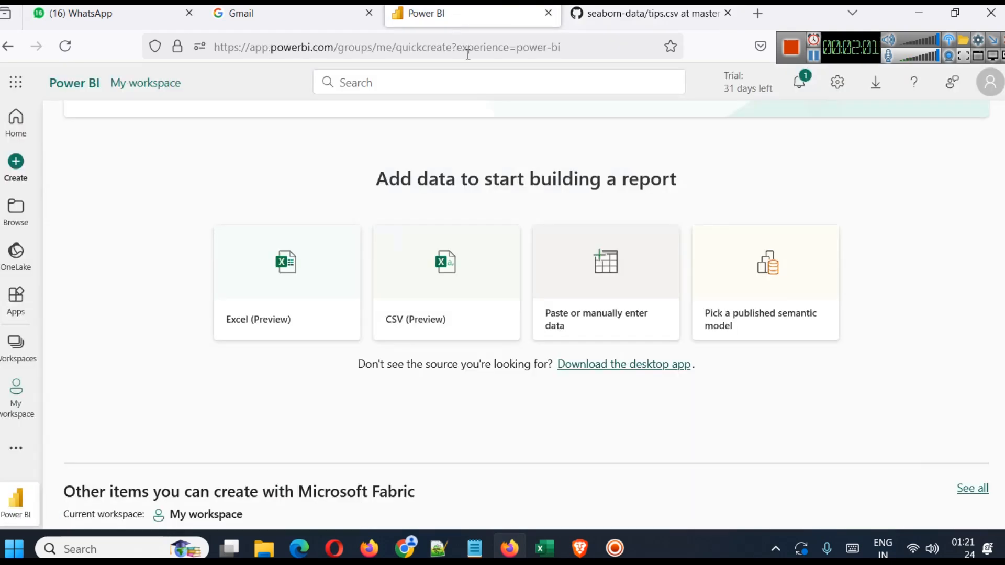
pyautogui.click(443, 299)
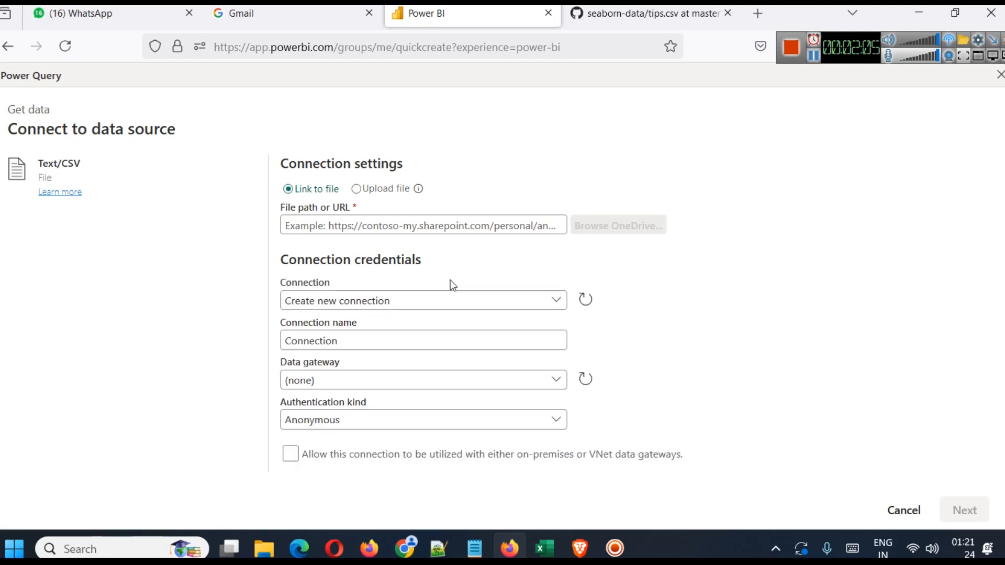
pyautogui.click(356, 189)
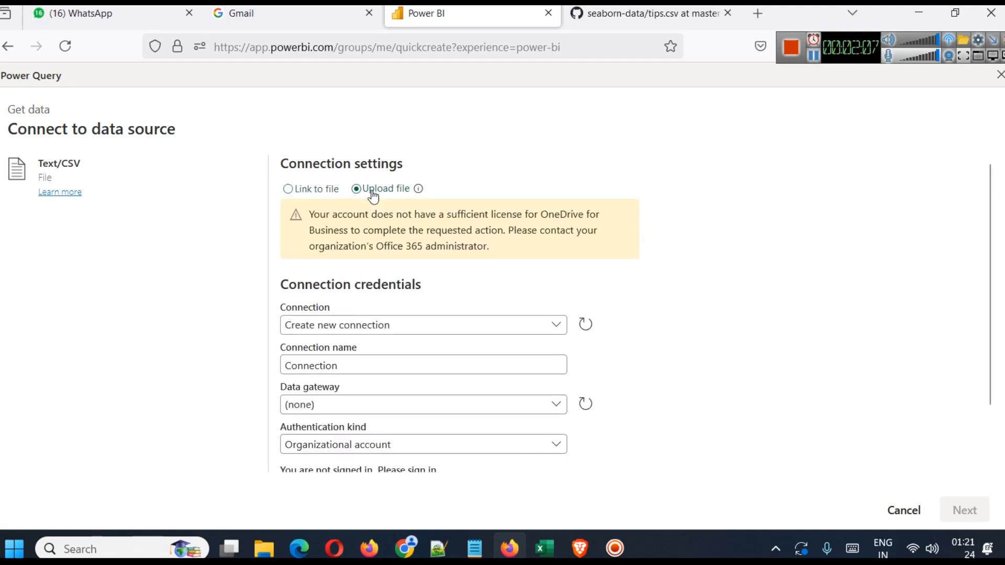
pyautogui.click(316, 191)
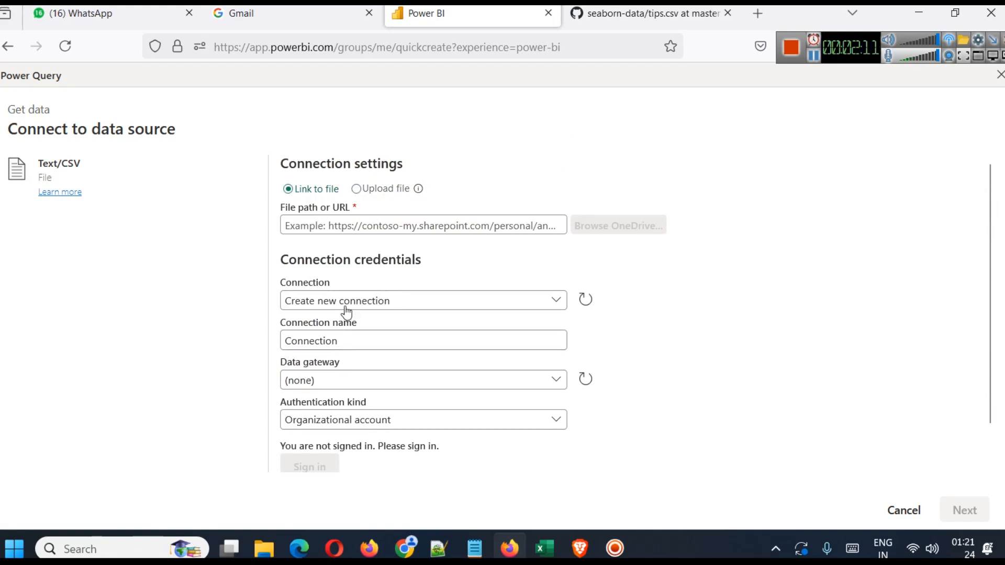
# Open the raw tips.csv file on GitHub and enter its URL as the file path of the Power BI CSV connection.
pyautogui.hotkey('ctrl', 'Tab')
pyautogui.click(870, 102)
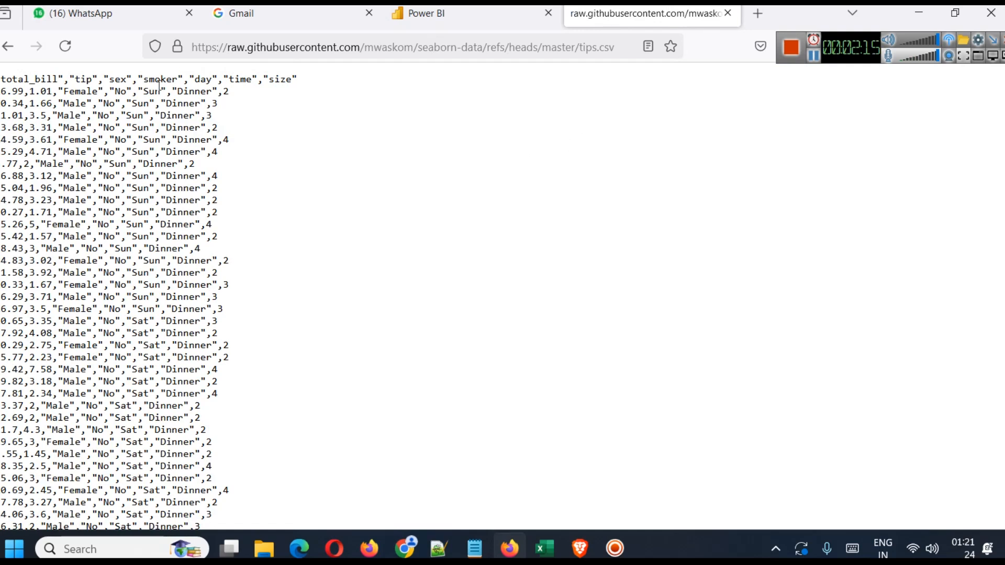
pyautogui.click(390, 52)
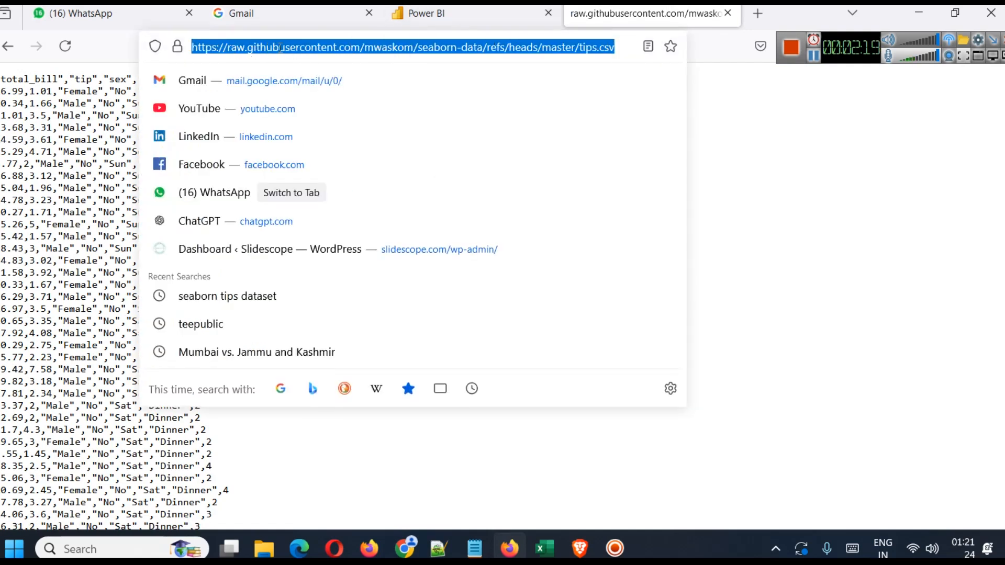
pyautogui.click(770, 260)
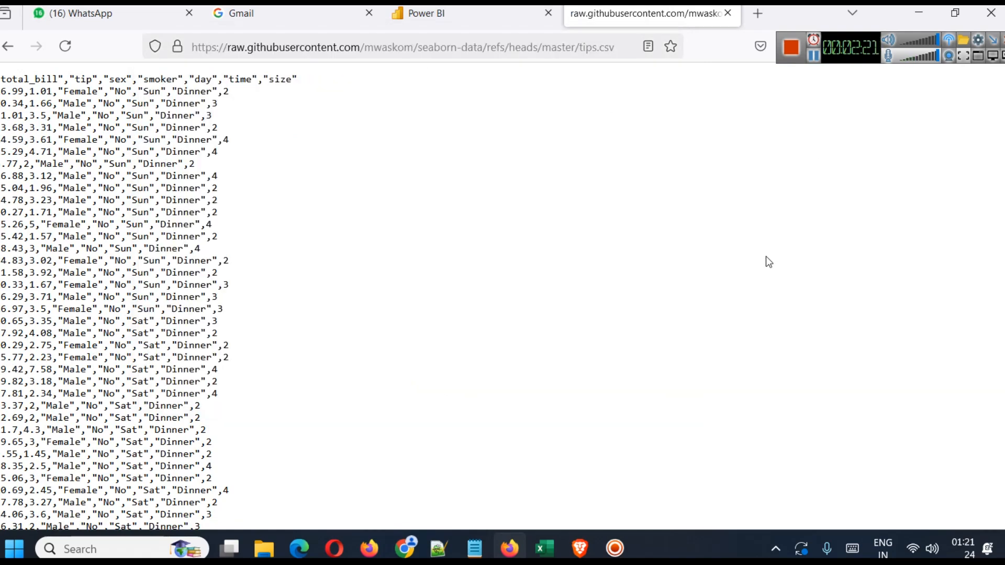
pyautogui.click(523, 50)
pyautogui.hotkey('ctrl', 'c')
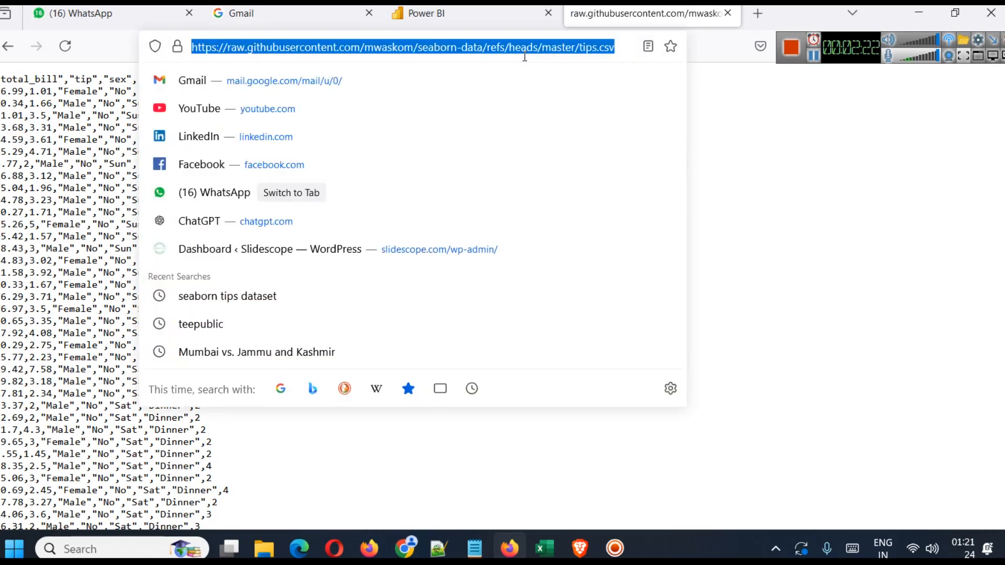
pyautogui.click(467, 14)
pyautogui.click(470, 227)
pyautogui.hotkey('ctrl', 'v')
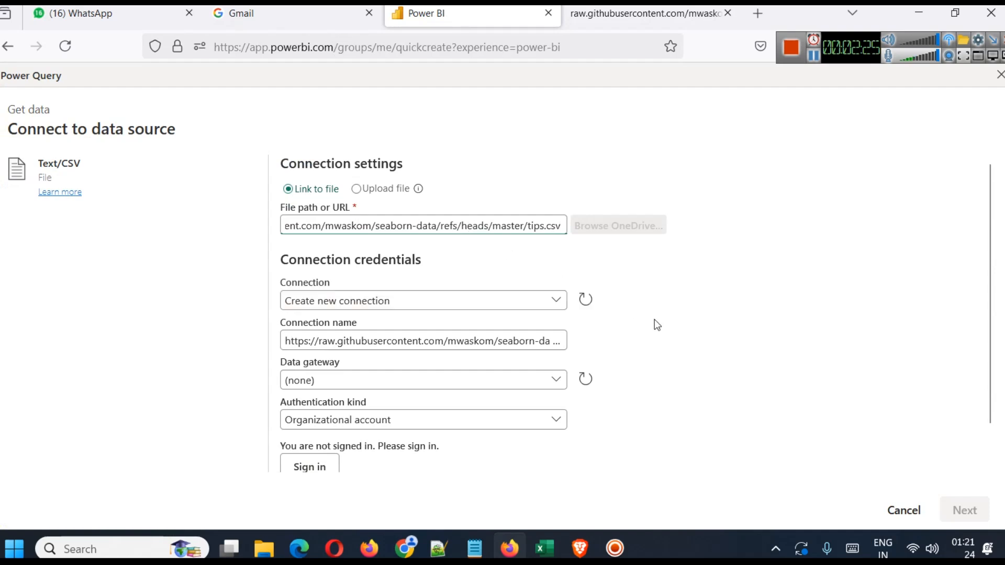
# Name the new connection "Tips Seaborn", keeping Create new connection and no data gateway.
pyautogui.scroll(-1, 647, 314)
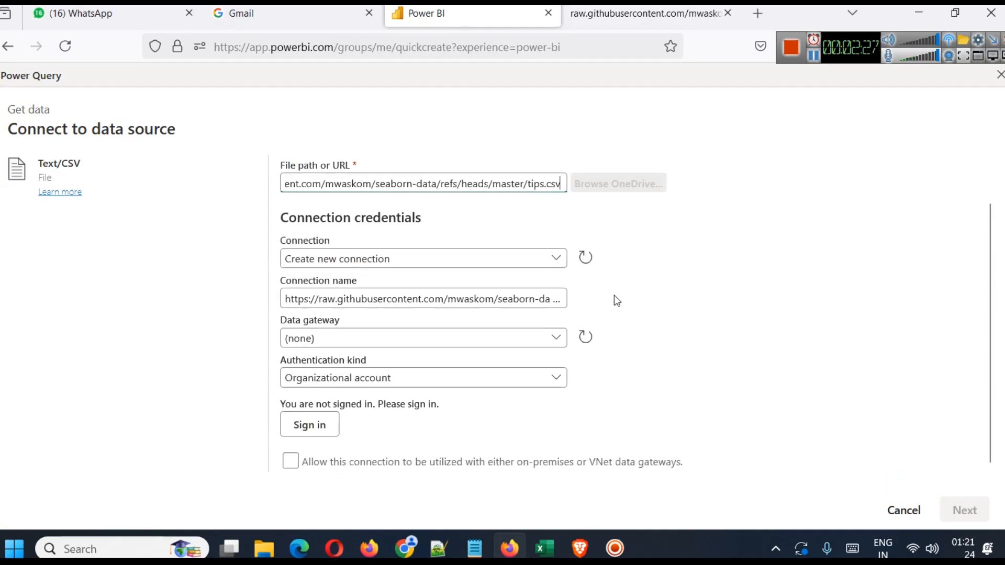
pyautogui.click(400, 259)
pyautogui.click(425, 286)
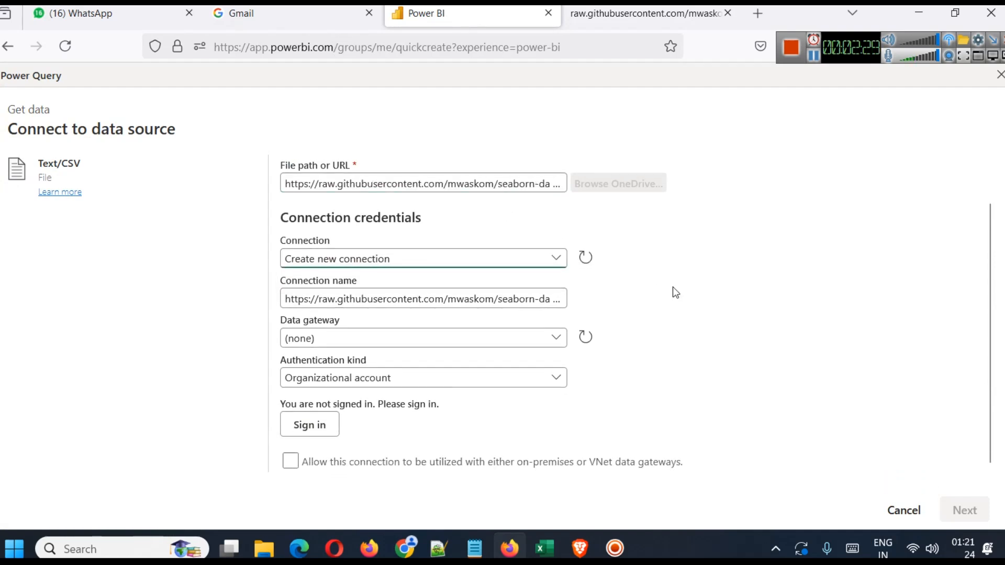
pyautogui.doubleClick(407, 299)
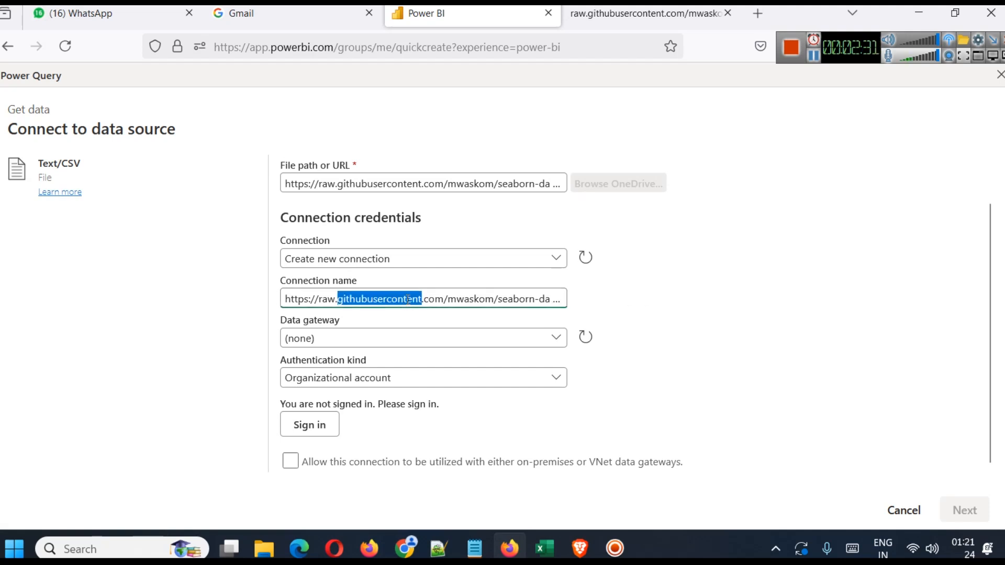
pyautogui.hotkey('ctrl', 'a')
pyautogui.write('Tips Seab')
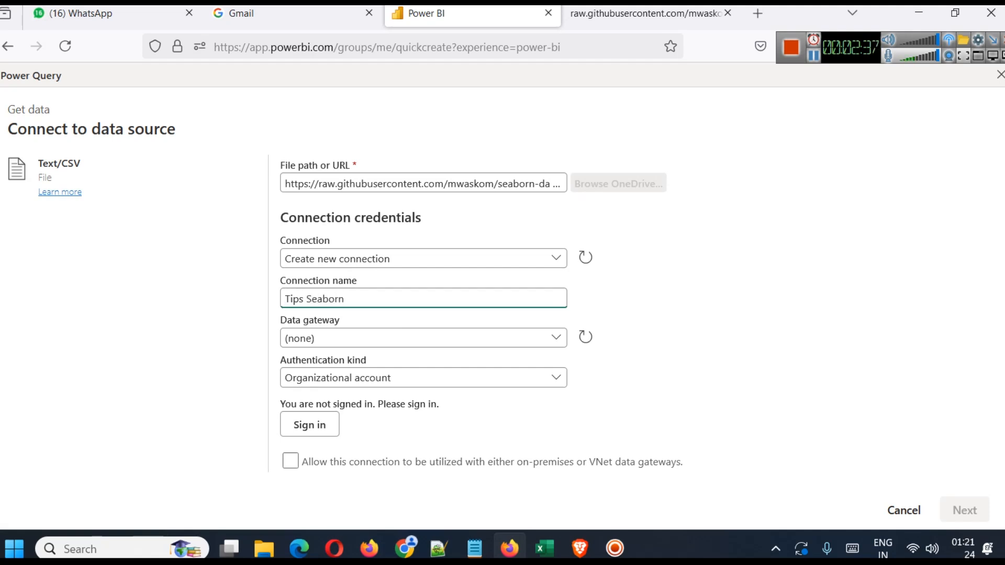
pyautogui.click(548, 338)
pyautogui.click(631, 348)
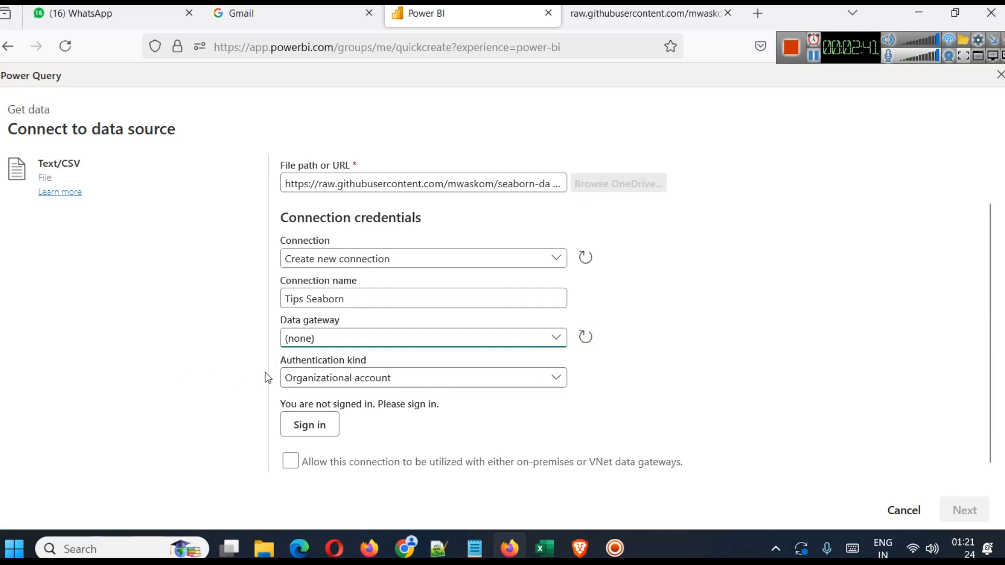
# Set the connection's authentication kind to Anonymous and continue to the file data preview.
pyautogui.click(367, 377)
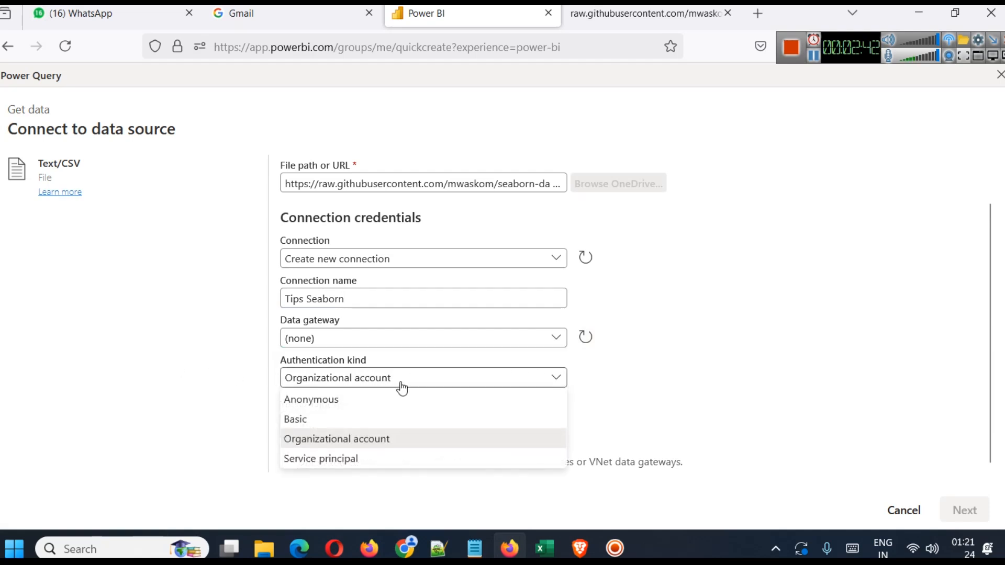
pyautogui.click(329, 406)
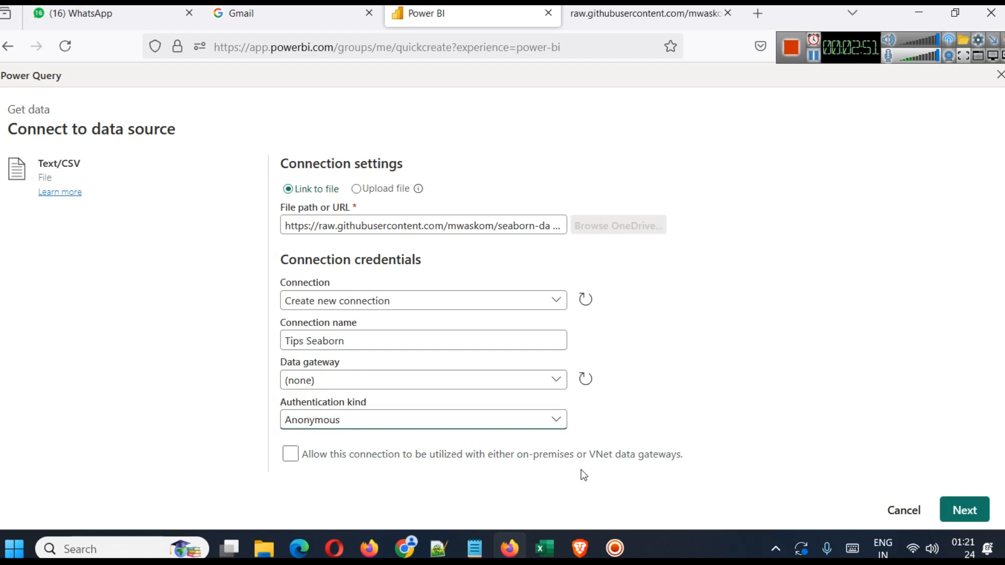
pyautogui.click(973, 513)
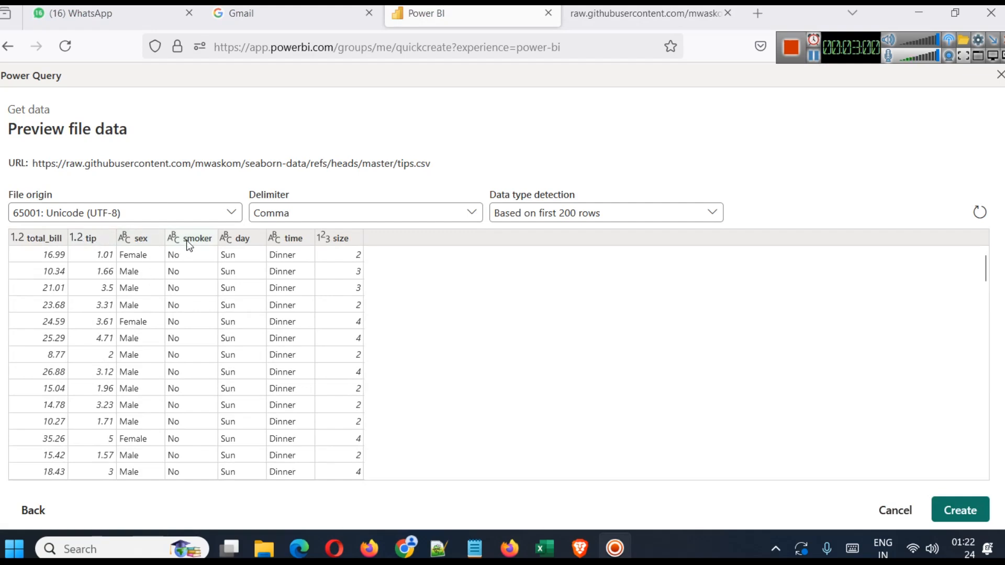
# Compare the previewed tips data with the raw tips.csv file on GitHub and check the delimiter options in the Power BI preview.
pyautogui.scroll(-3, 314, 351)
pyautogui.scroll(3, 288, 393)
pyautogui.click(641, 14)
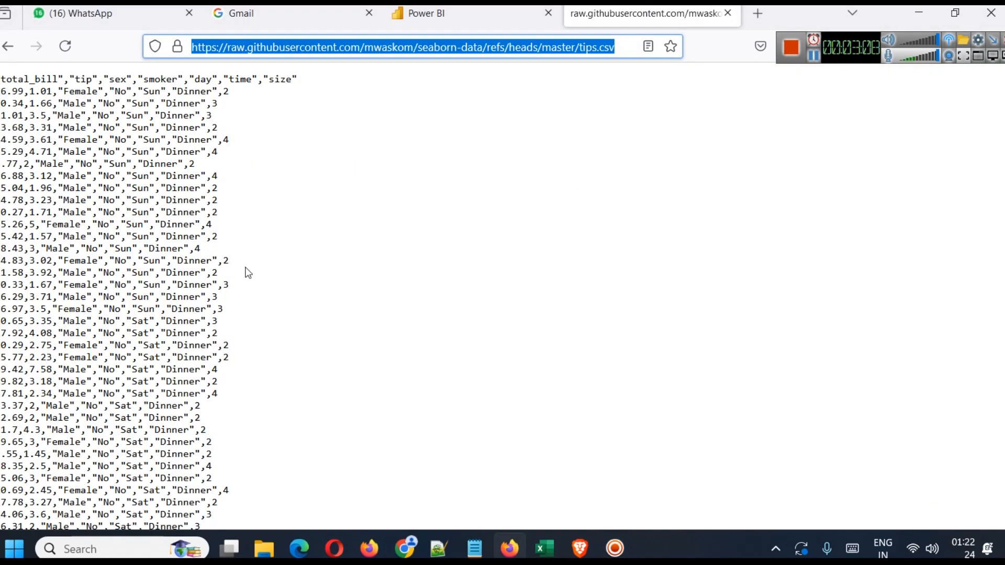
pyautogui.scroll(10, 248, 273)
pyautogui.moveTo(369, 154); pyautogui.dragTo(308, 148)
pyautogui.click(467, 13)
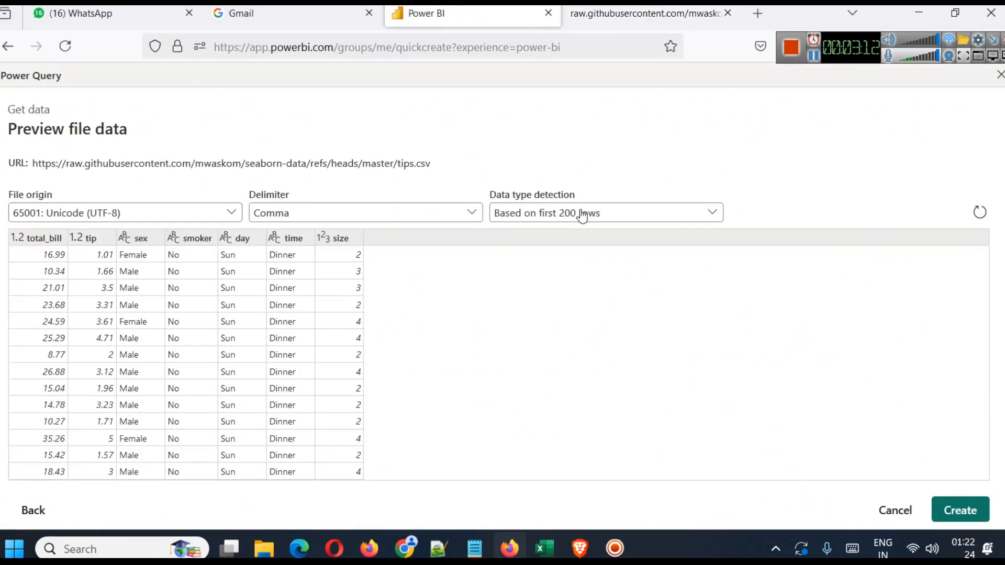
pyautogui.click(310, 215)
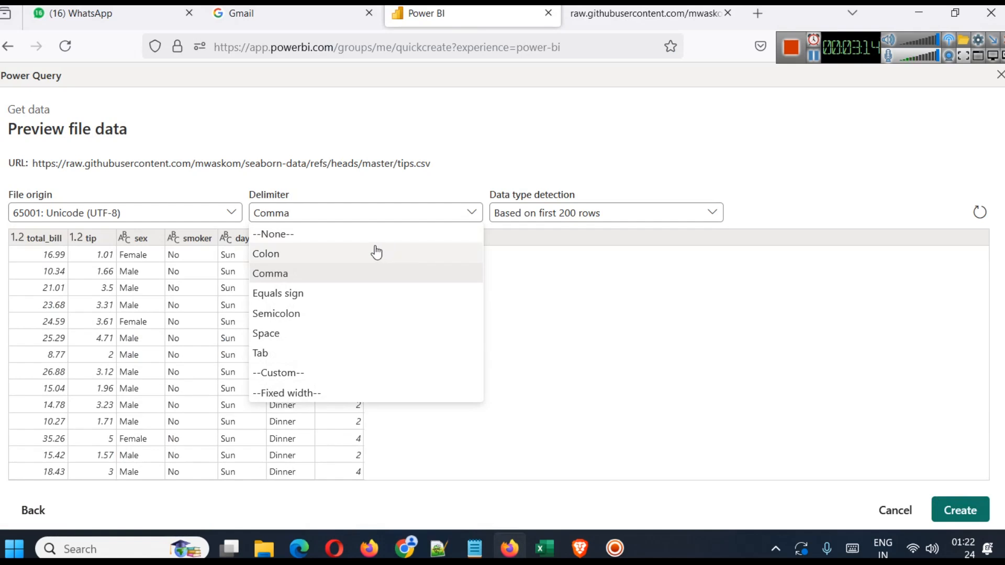
pyautogui.click(631, 298)
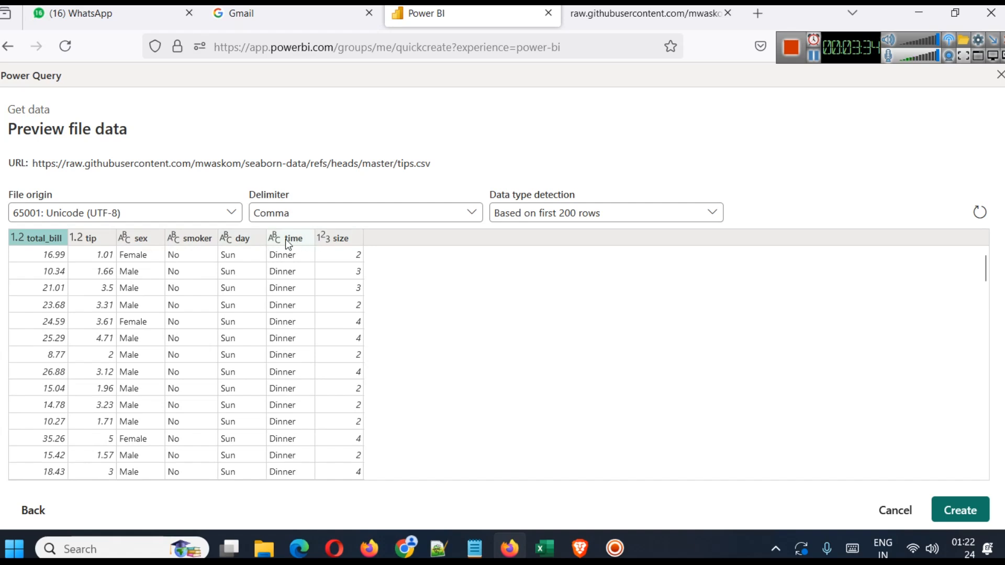
# Create the report from the previewed data and expand the tips table to list its fields.
pyautogui.click(955, 515)
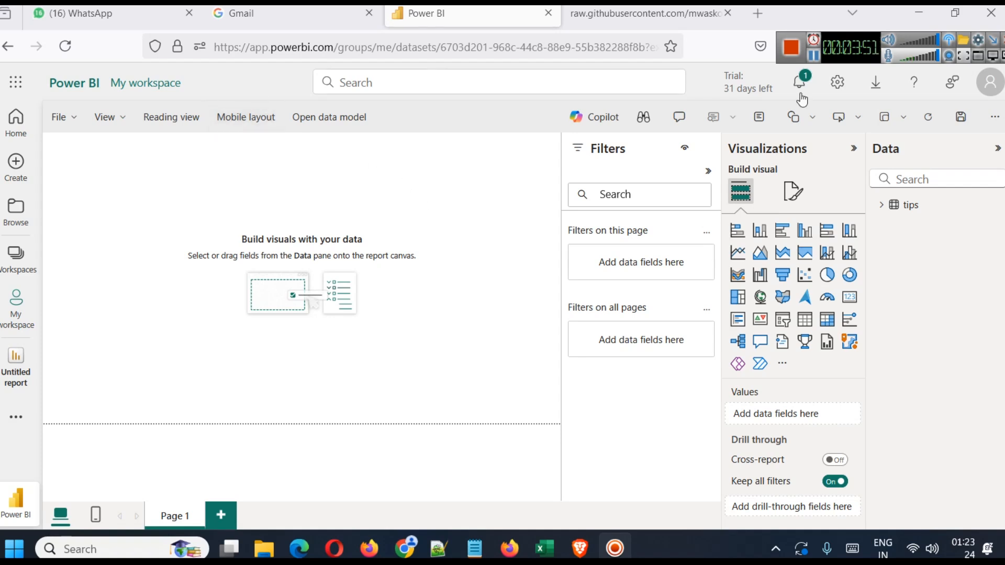
pyautogui.moveTo(855, 42); pyautogui.dragTo(852, 30)
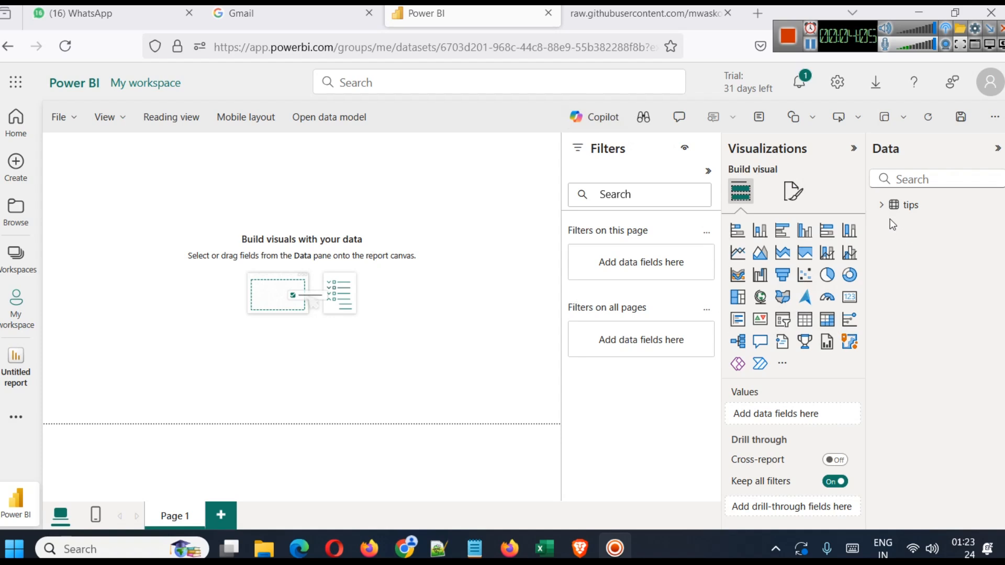
pyautogui.click(881, 205)
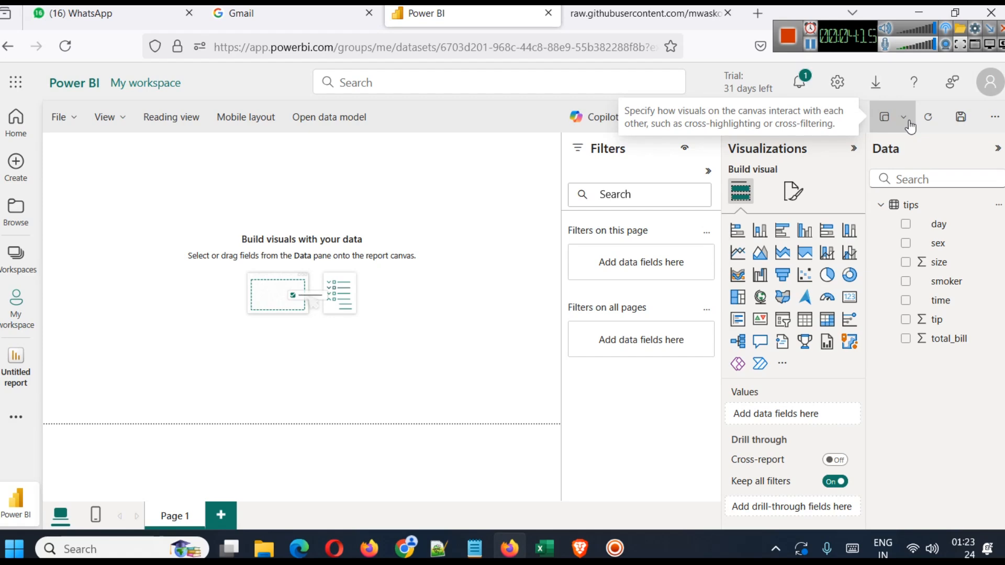
pyautogui.click(15, 162)
pyautogui.scroll(-6, 387, 202)
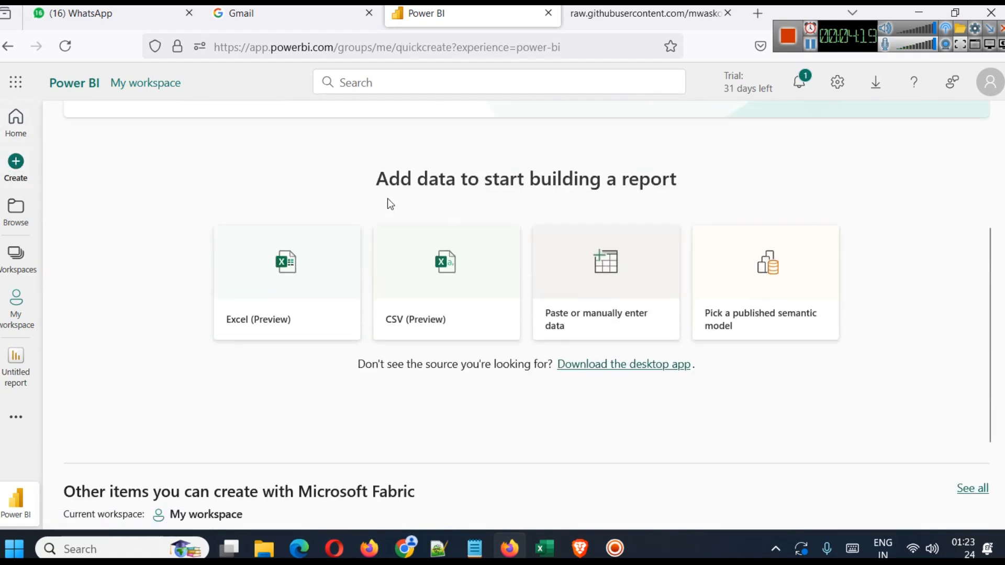
pyautogui.scroll(5, 387, 202)
pyautogui.click(8, 46)
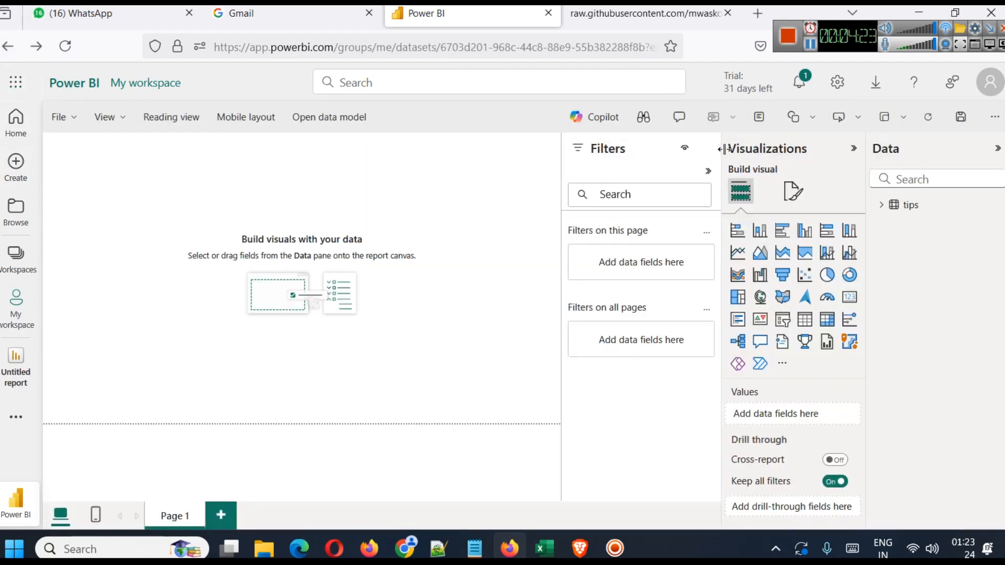
# Collapse the Filters pane to enlarge the report canvas and expand the tips table's fields.
pyautogui.click(707, 171)
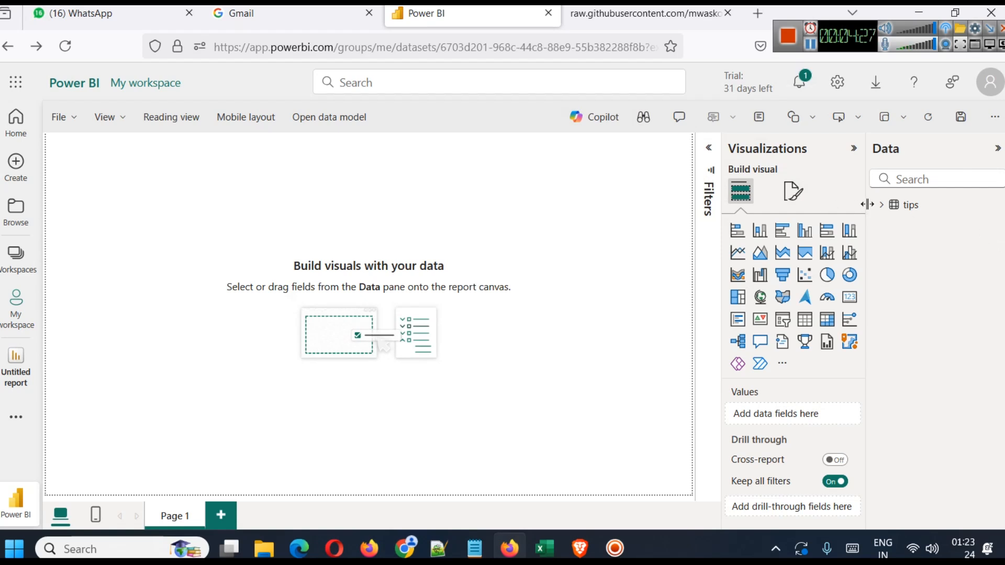
pyautogui.click(883, 208)
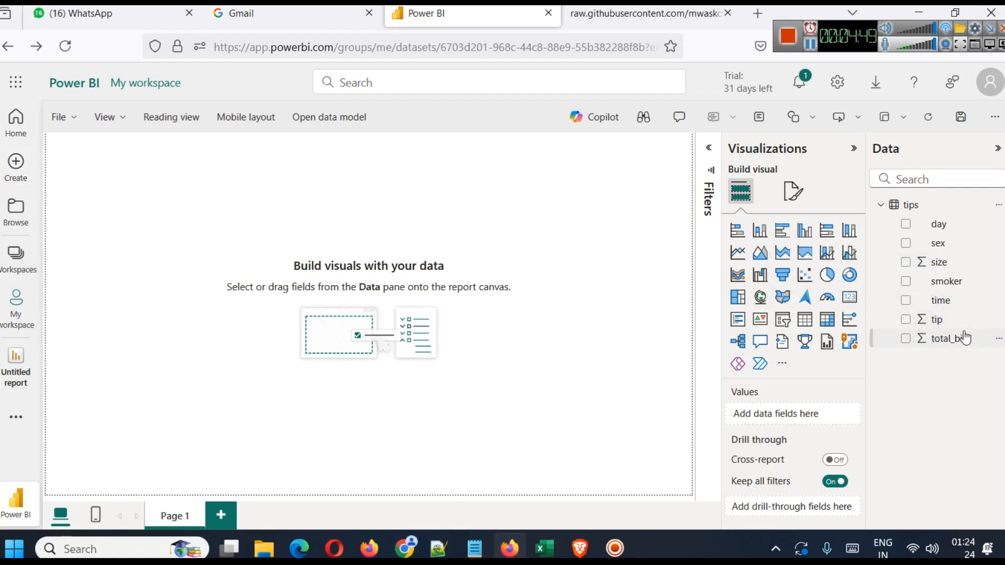
# Examine the total_bill and tip columns of tips.csv on GitHub, and return to the Power BI report.
pyautogui.click(644, 14)
pyautogui.click(4, 44)
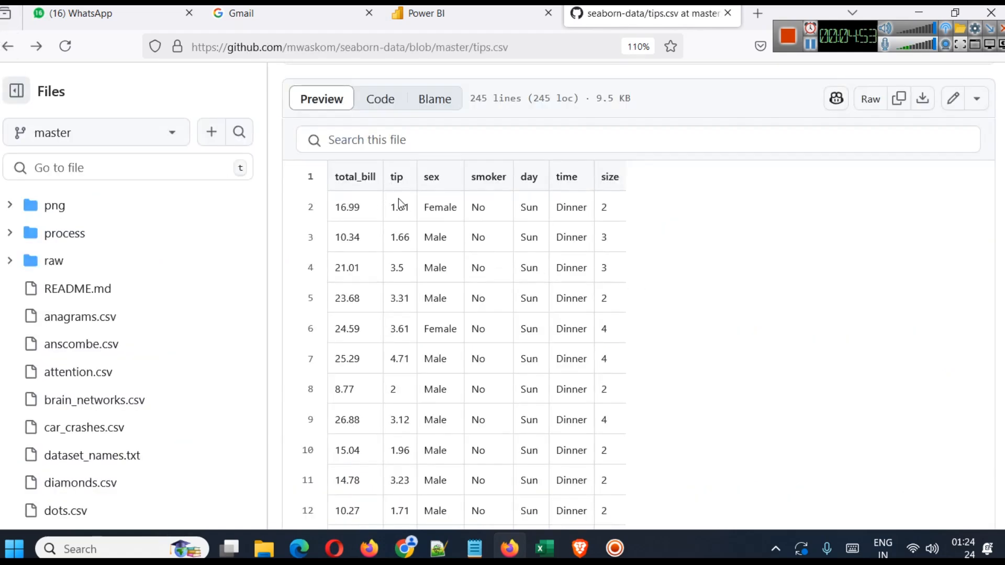
pyautogui.moveTo(405, 204); pyautogui.dragTo(407, 207)
pyautogui.click(439, 237)
pyautogui.moveTo(333, 177); pyautogui.dragTo(377, 180)
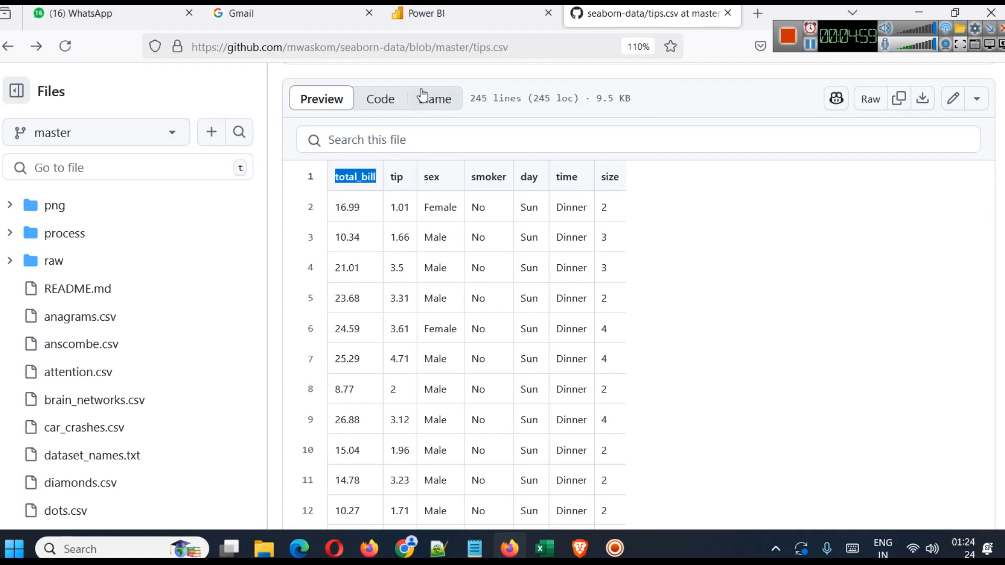
pyautogui.click(454, 12)
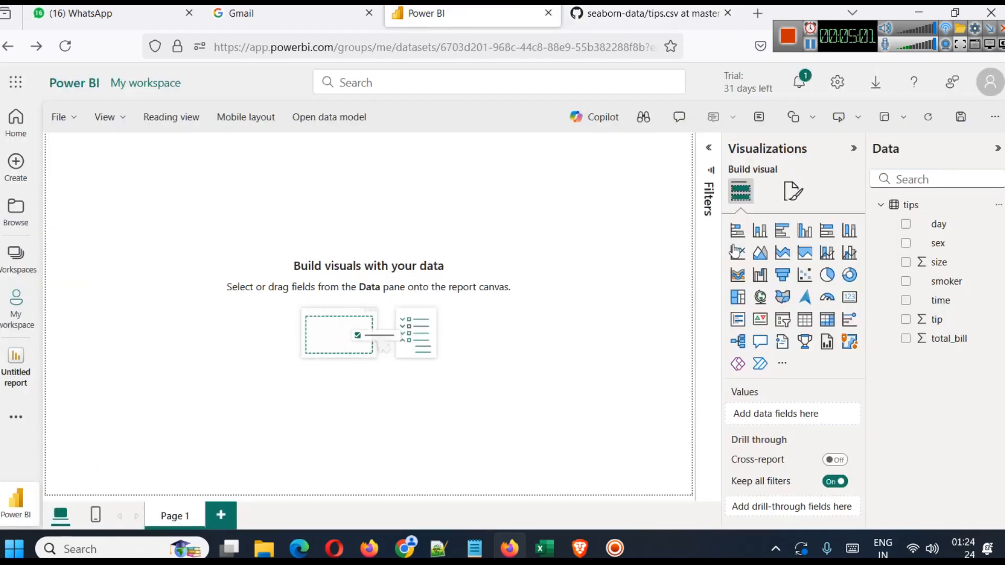
pyautogui.click(613, 13)
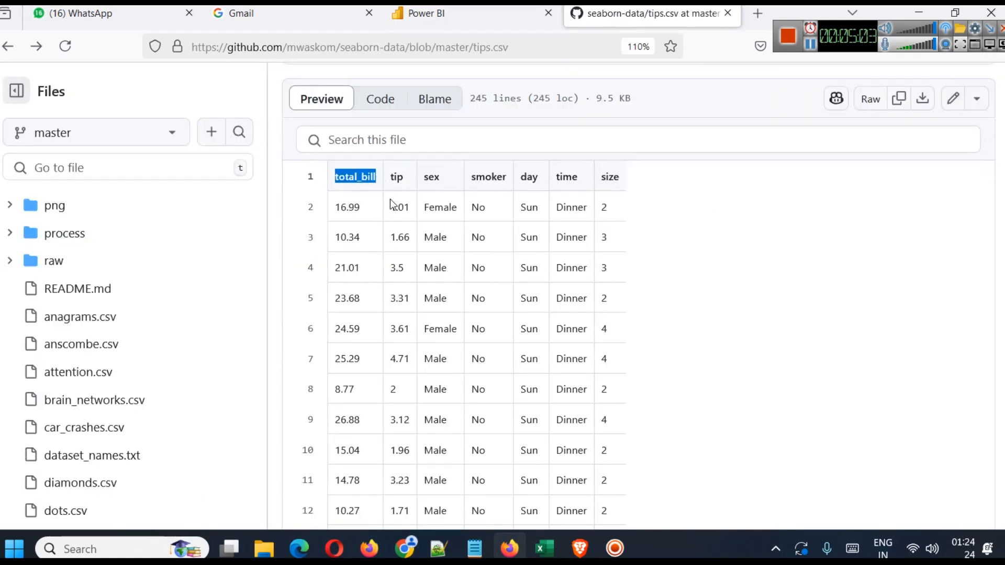
pyautogui.click(503, 7)
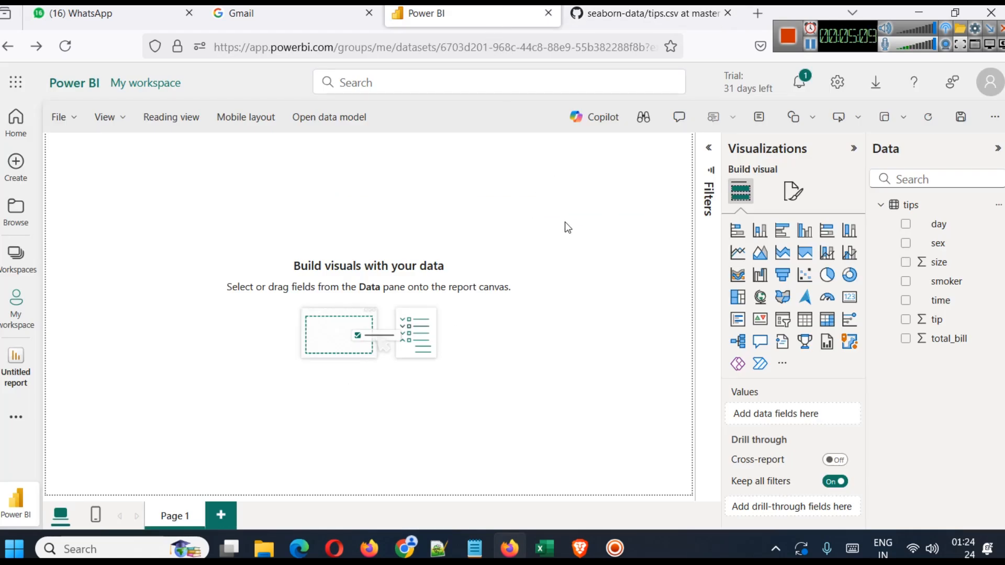
# Add a scatter chart to Page 1 and move it slightly down along the canvas's left side.
pyautogui.click(805, 274)
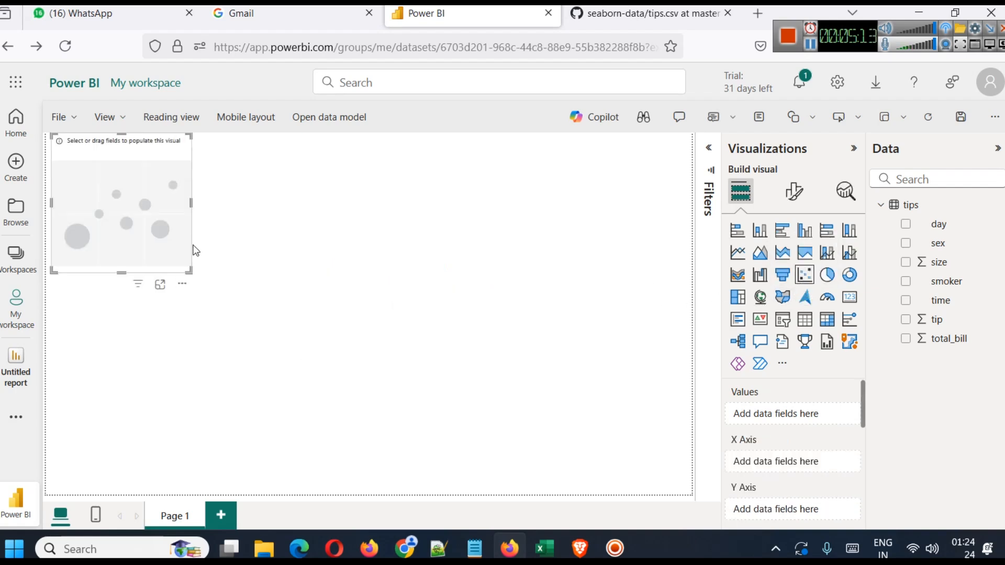
pyautogui.moveTo(97, 246); pyautogui.dragTo(108, 247)
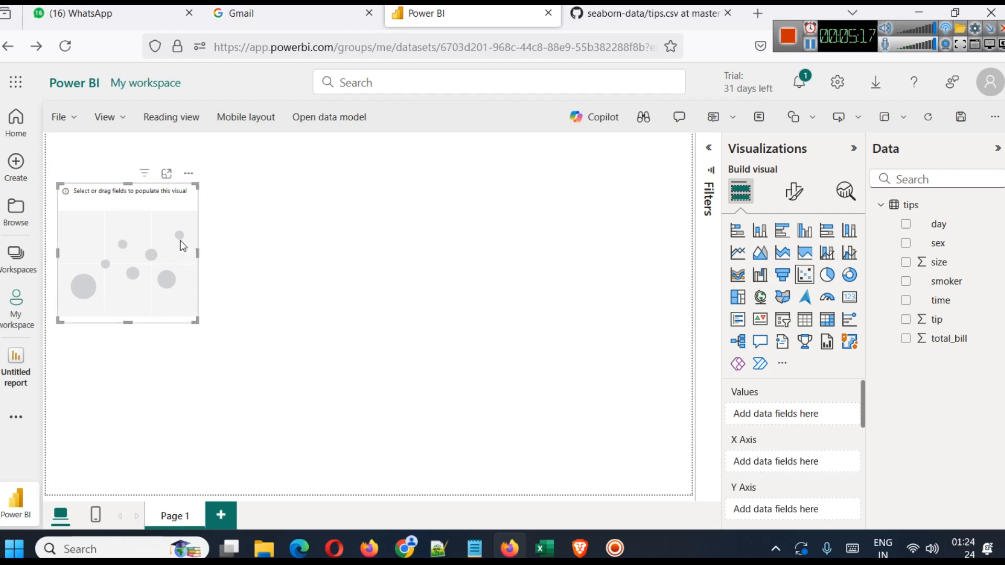
pyautogui.click(240, 195)
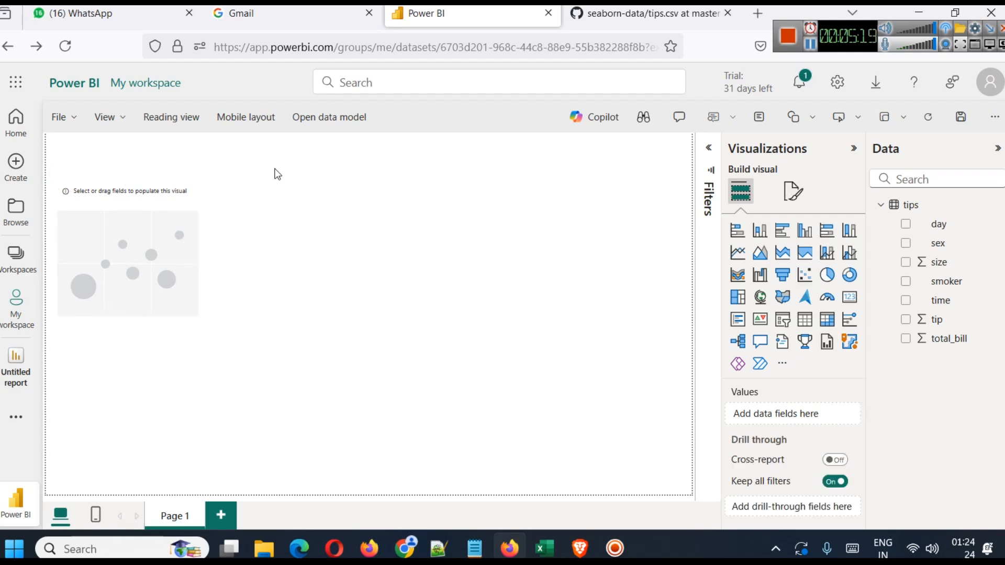
pyautogui.click(122, 116)
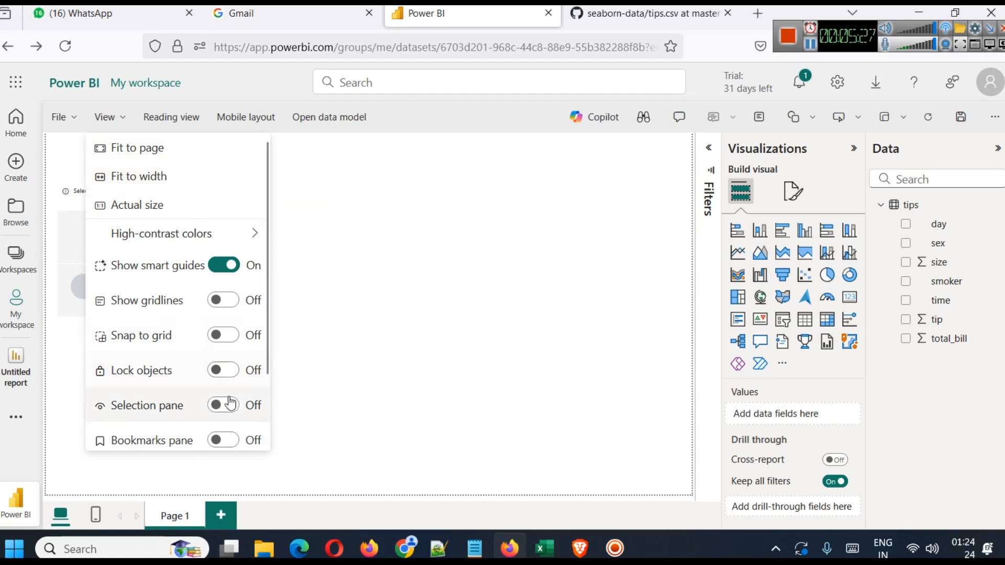
pyautogui.click(220, 414)
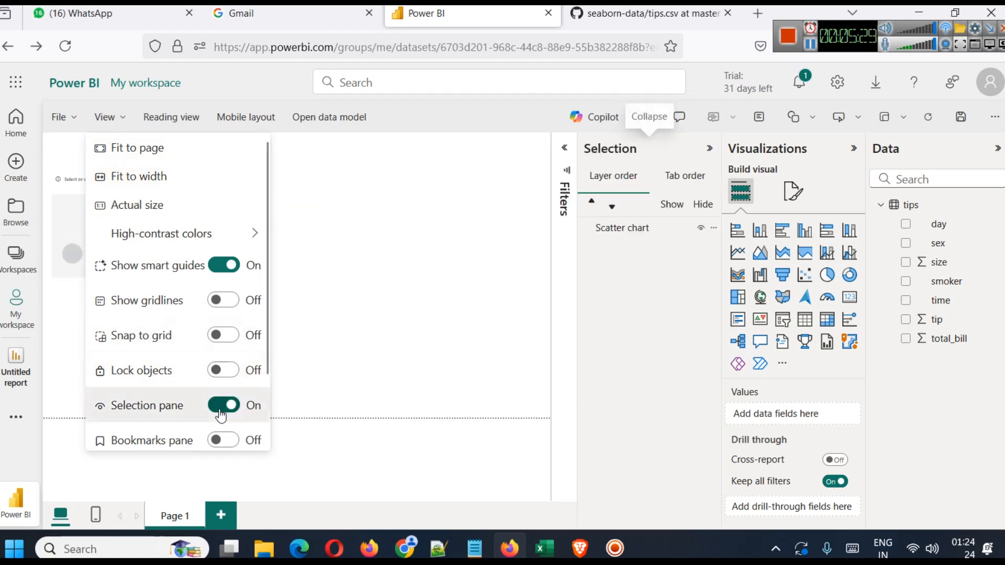
pyautogui.click(220, 413)
pyautogui.click(224, 372)
pyautogui.click(220, 372)
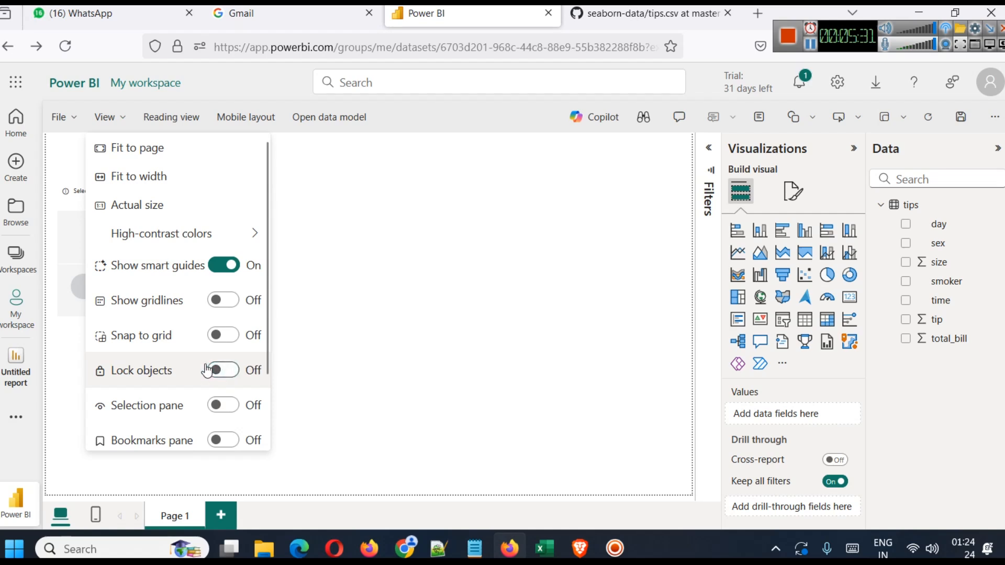
pyautogui.scroll(-3, 208, 370)
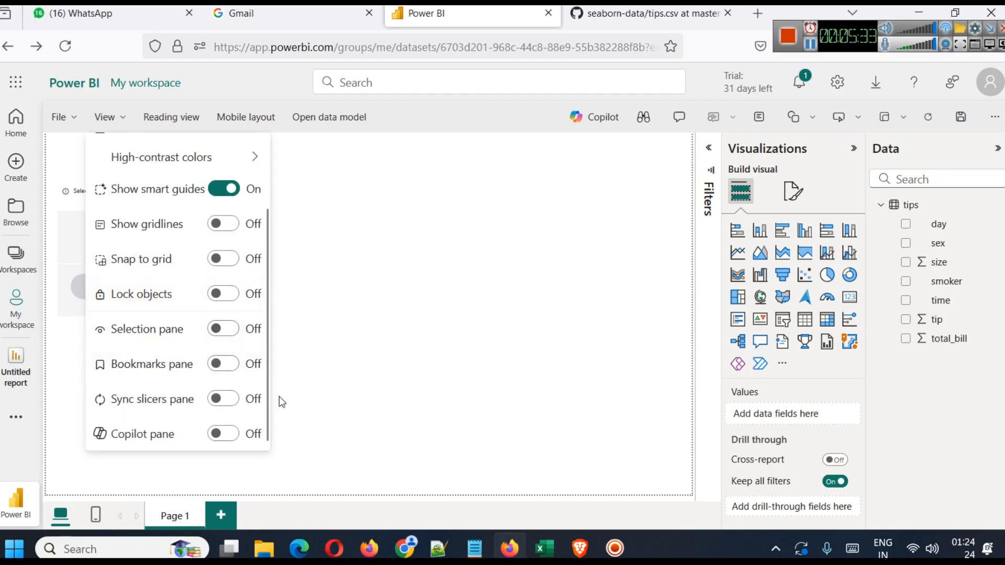
pyautogui.click(324, 325)
# Assign total_bill to the scatter chart's X Axis and tip to its Y Axis.
pyautogui.click(151, 238)
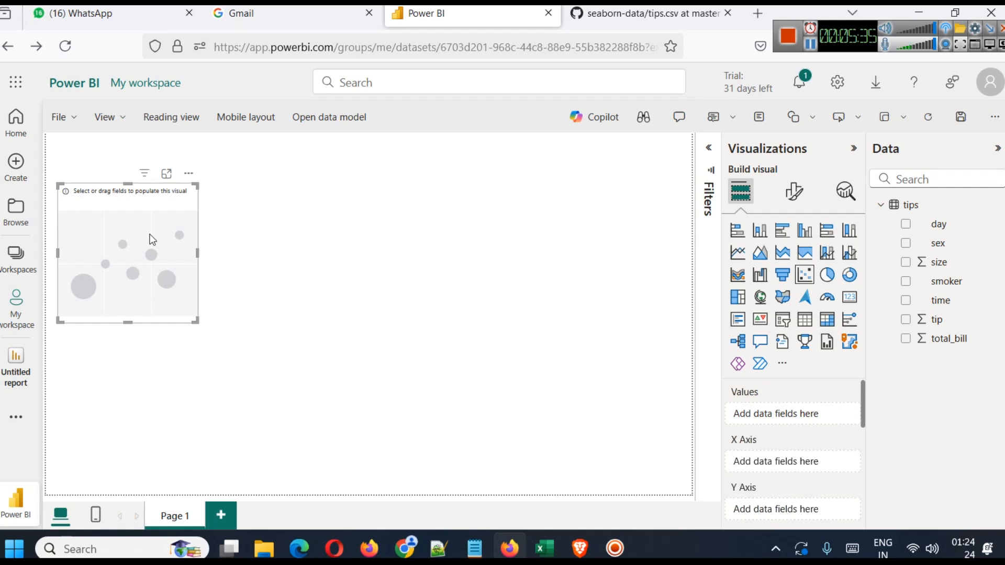
pyautogui.click(794, 192)
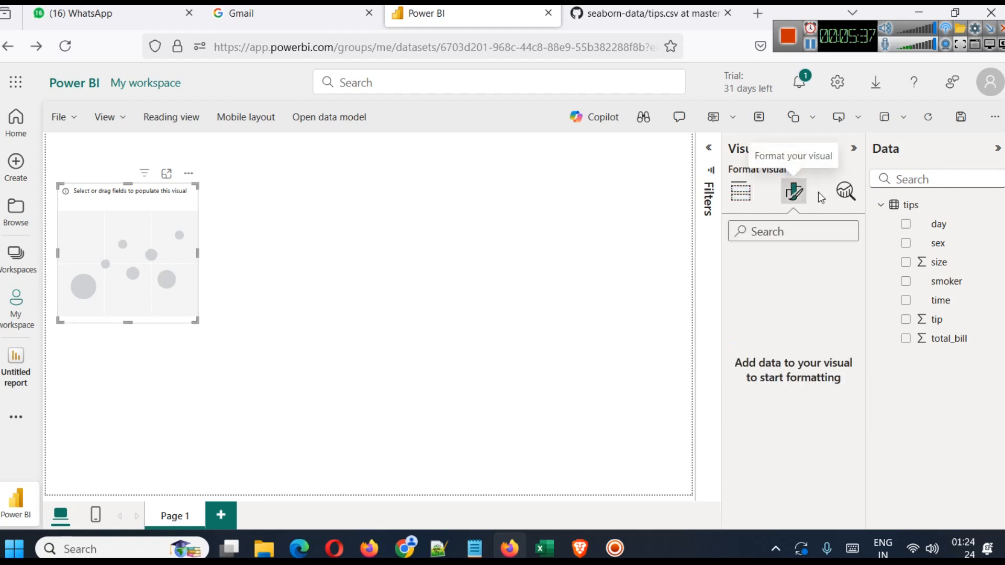
pyautogui.click(740, 191)
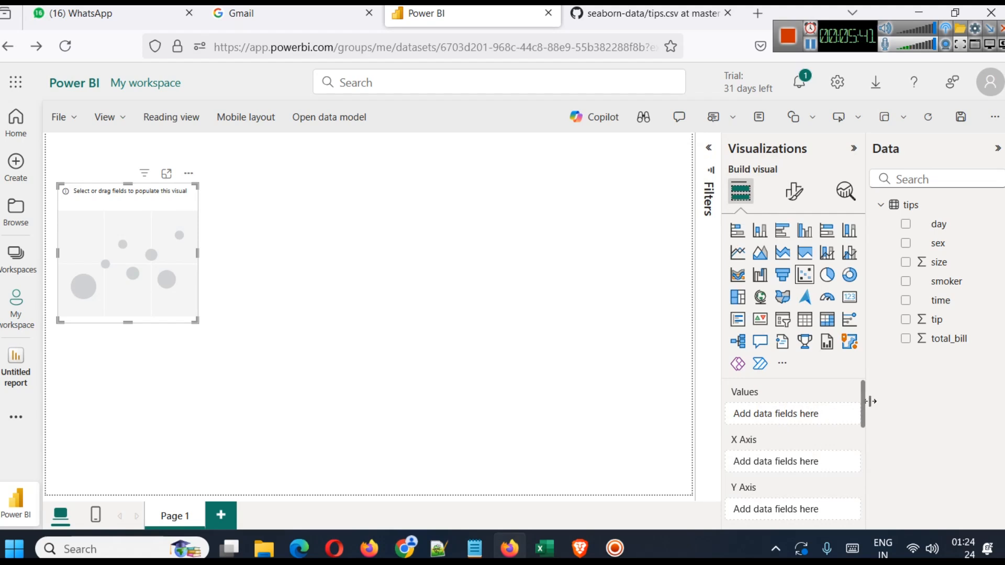
pyautogui.scroll(-2, 865, 410)
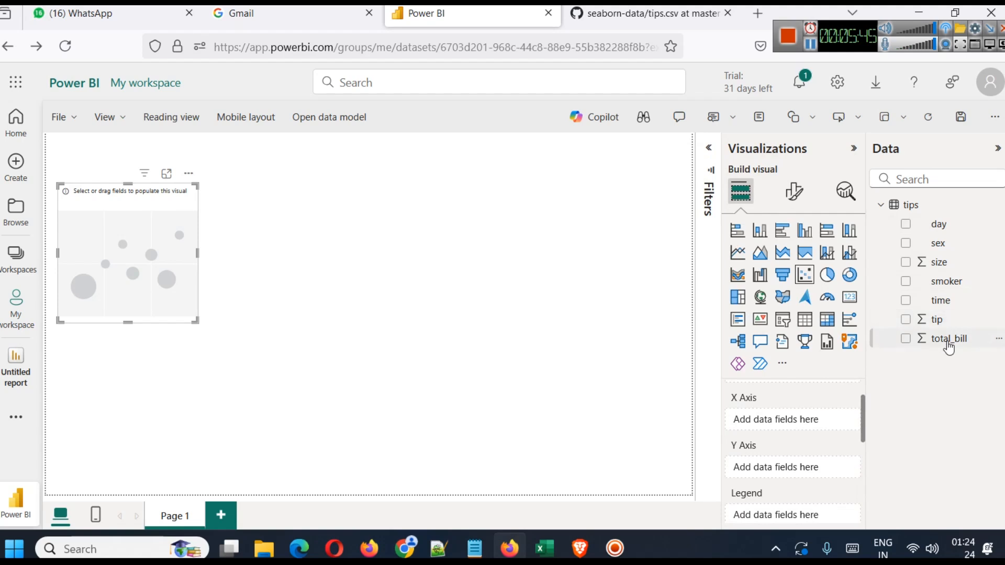
pyautogui.moveTo(948, 345); pyautogui.dragTo(780, 420)
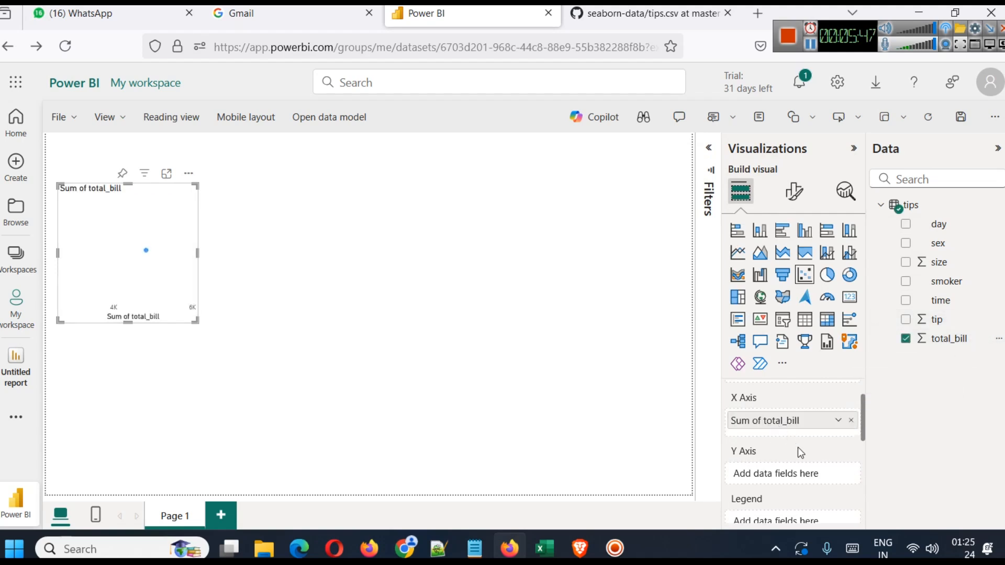
pyautogui.moveTo(939, 322); pyautogui.dragTo(798, 475)
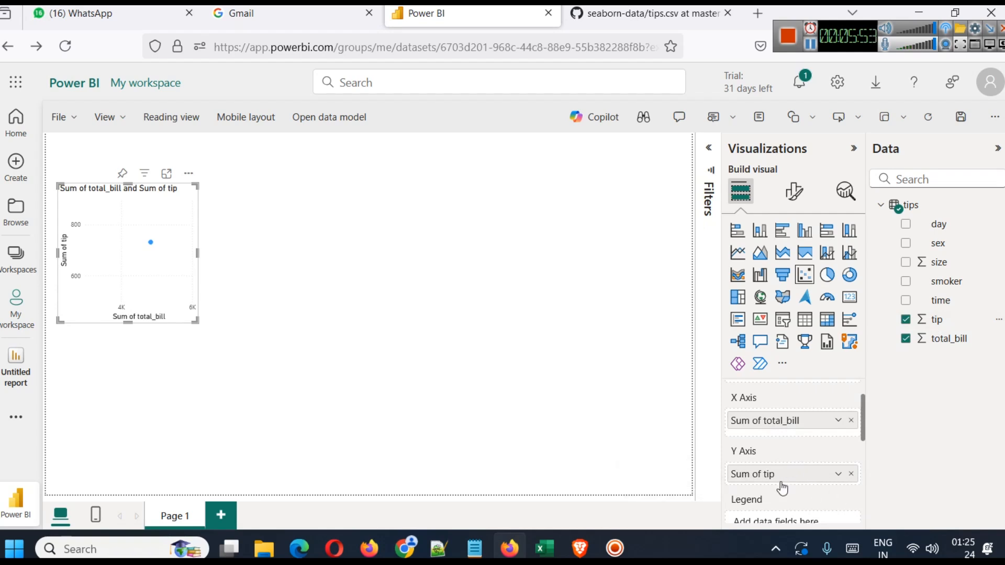
# Set both total_bill and tip in the scatter chart to Don't summarize.
pyautogui.click(839, 420)
pyautogui.click(906, 226)
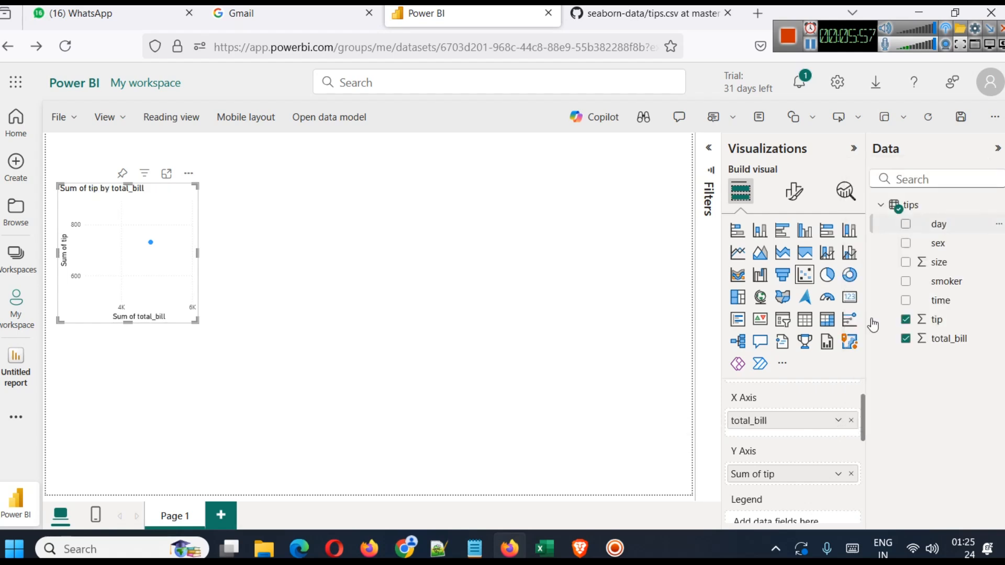
pyautogui.click(838, 473)
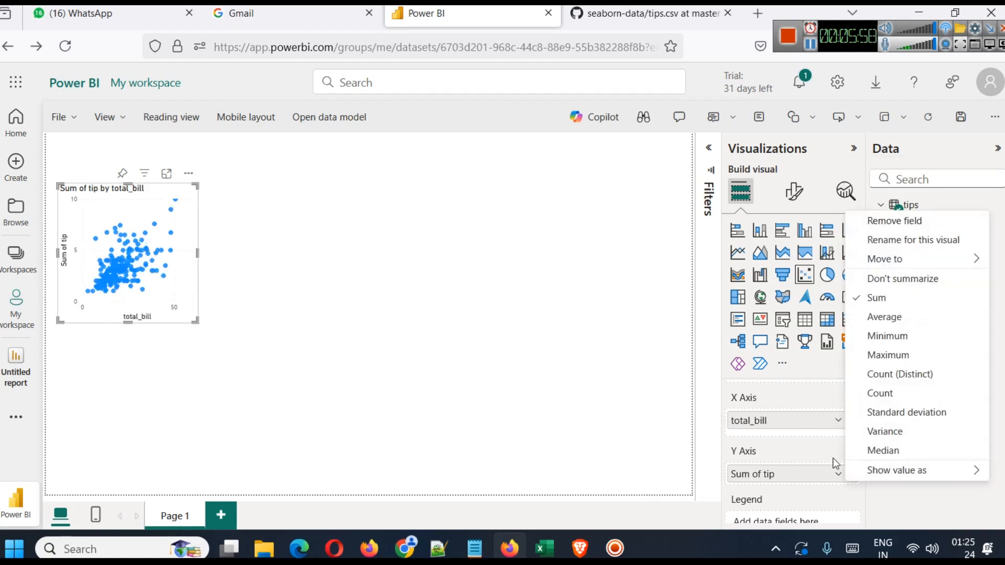
pyautogui.click(908, 278)
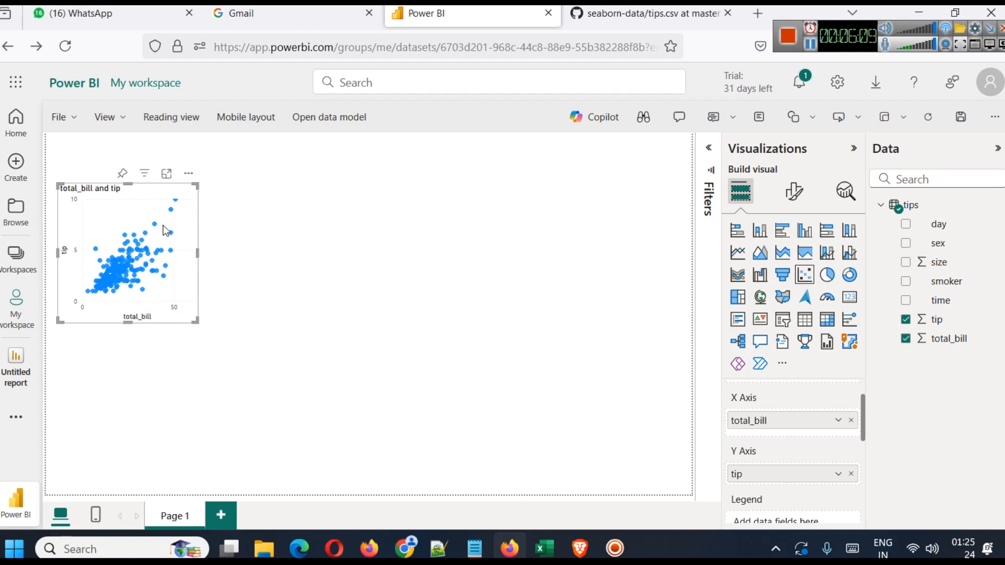
# Turn on the scatter chart's trend line, inspect the chart in focus mode, and return to the report page.
pyautogui.click(852, 195)
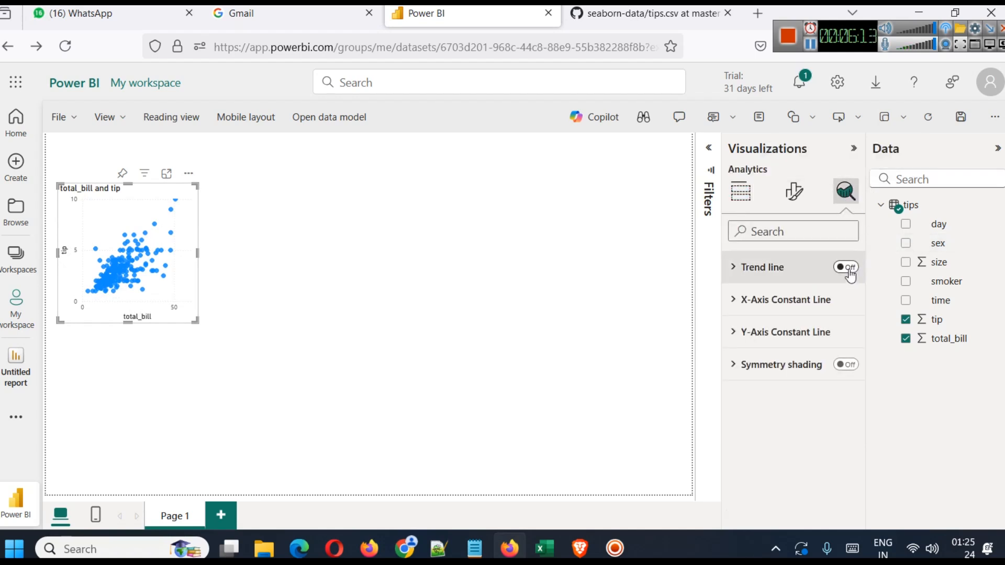
pyautogui.click(847, 268)
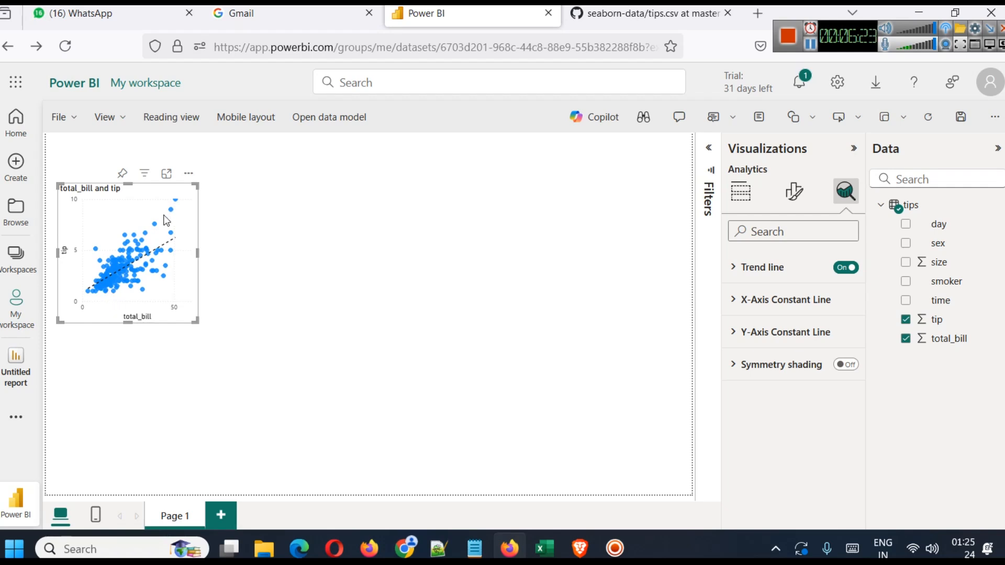
pyautogui.click(167, 175)
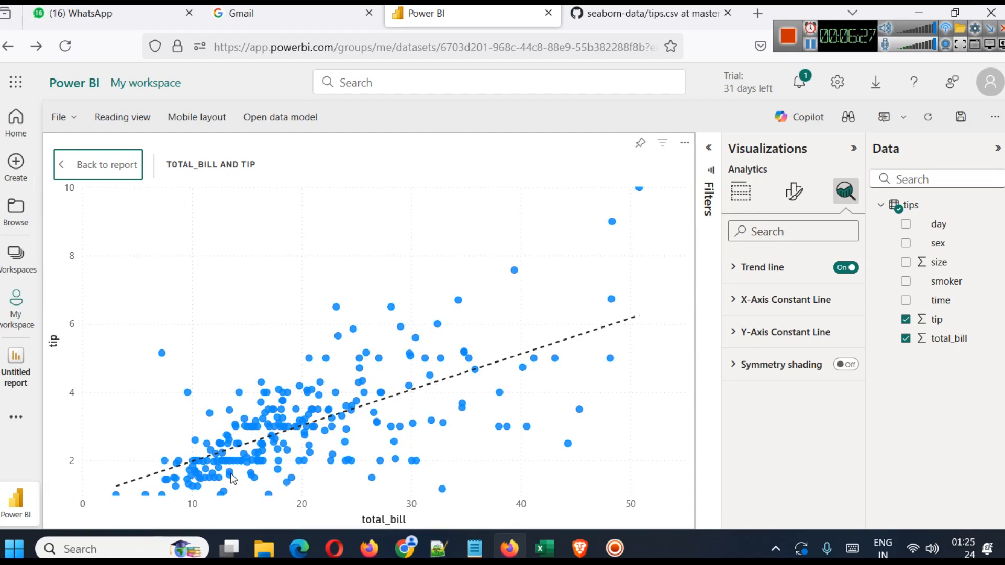
pyautogui.click(101, 168)
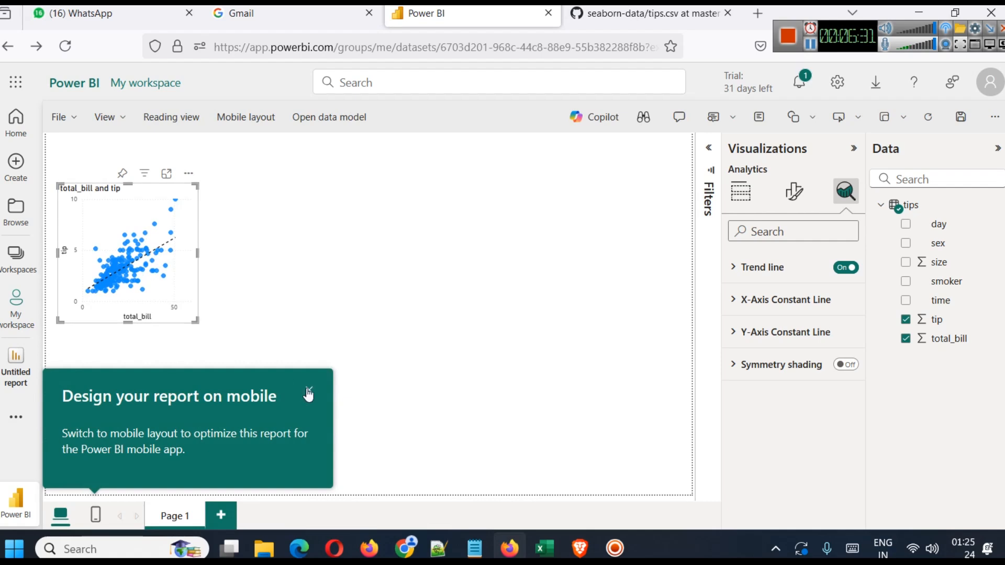
pyautogui.click(308, 392)
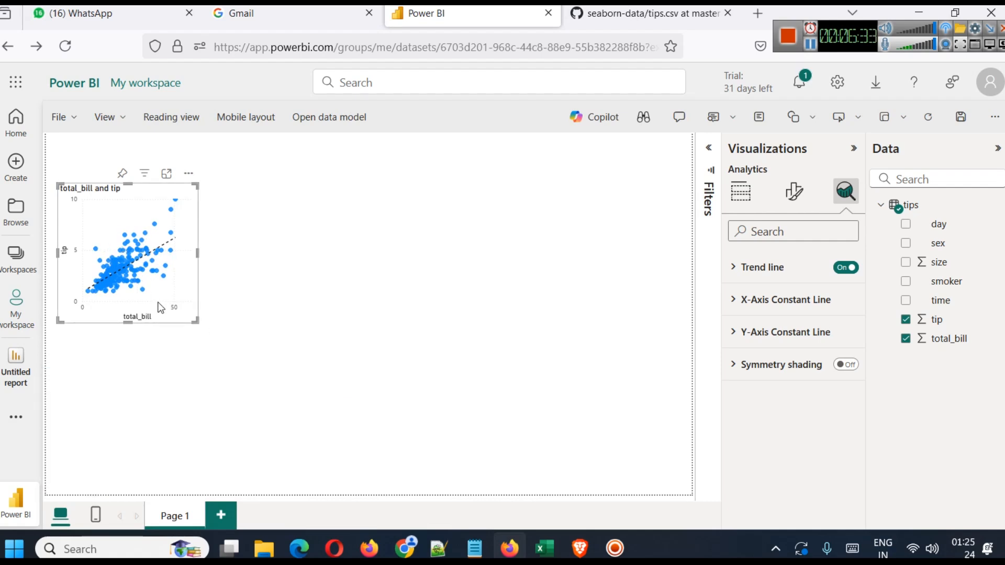
# Turn on the shadow effect for the total_bill and tip scatter chart.
pyautogui.click(258, 269)
pyautogui.click(156, 206)
pyautogui.click(793, 193)
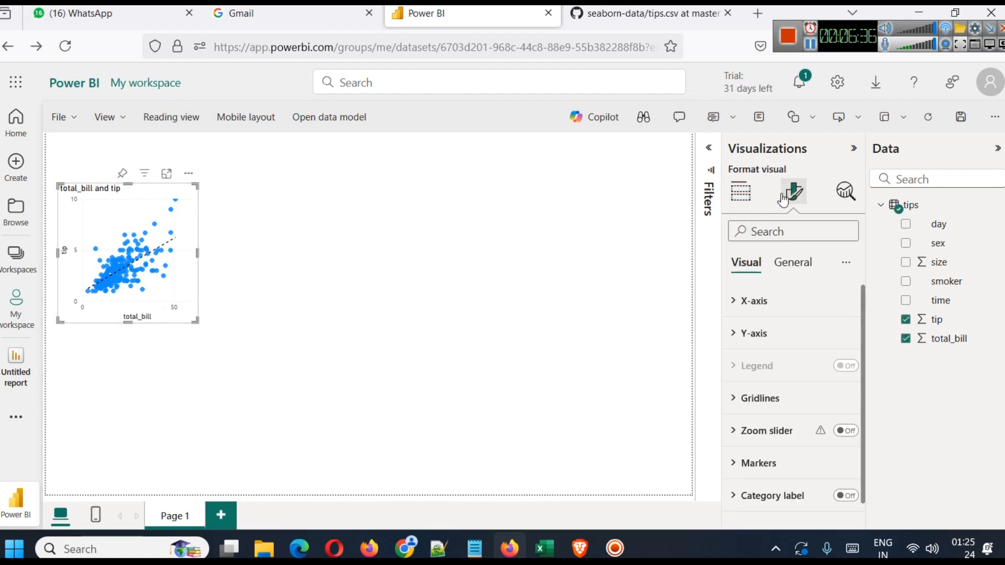
pyautogui.click(793, 262)
pyautogui.click(782, 366)
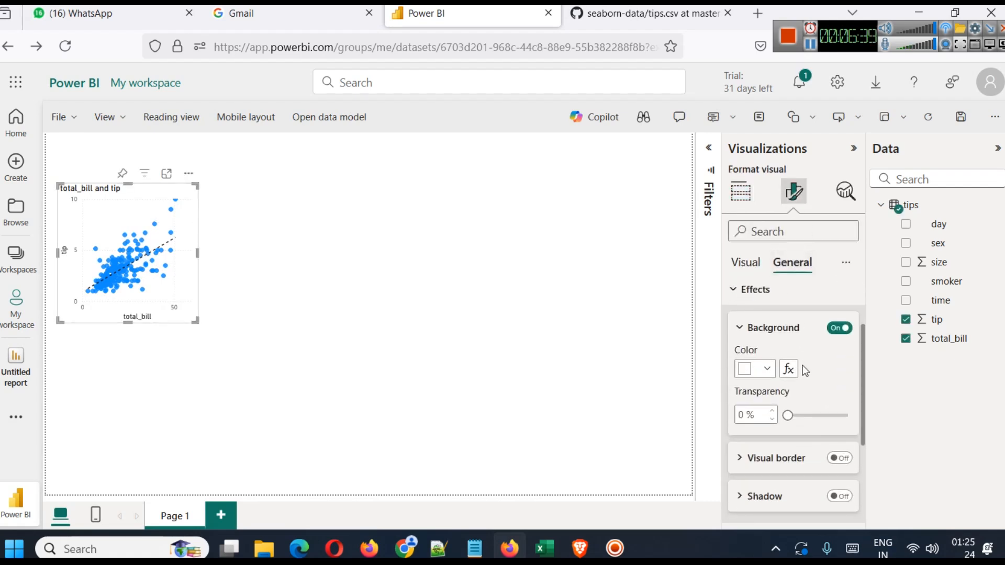
pyautogui.scroll(-2, 834, 406)
pyautogui.click(839, 420)
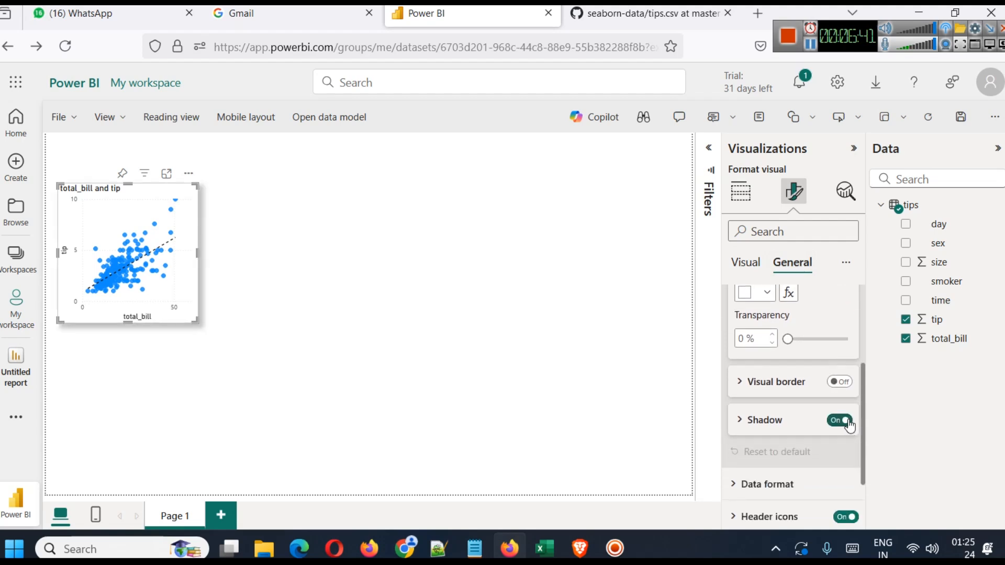
# Turn on the scatter chart's visual border and set its color to light blue.
pyautogui.click(839, 381)
pyautogui.click(746, 383)
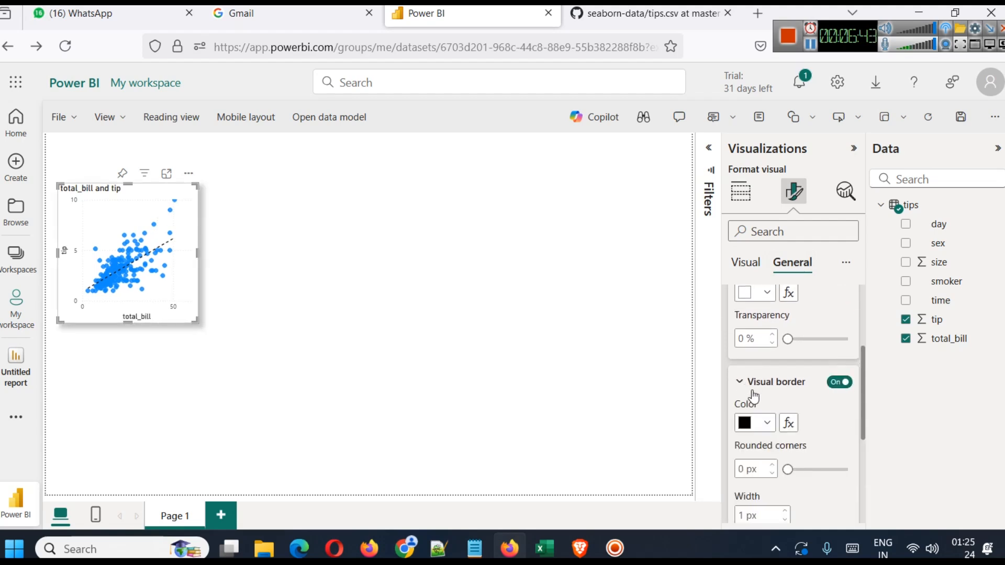
pyautogui.click(766, 424)
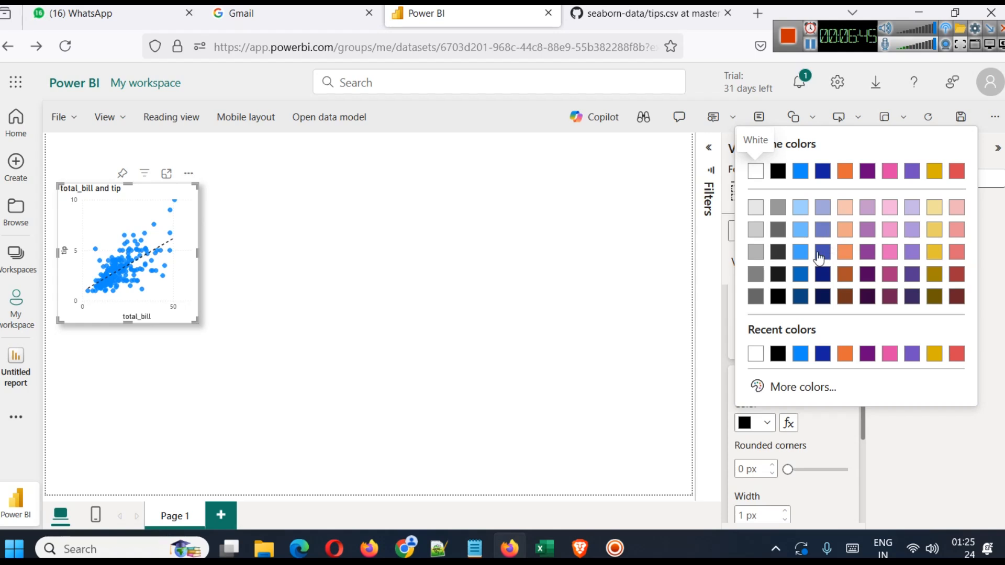
pyautogui.click(800, 230)
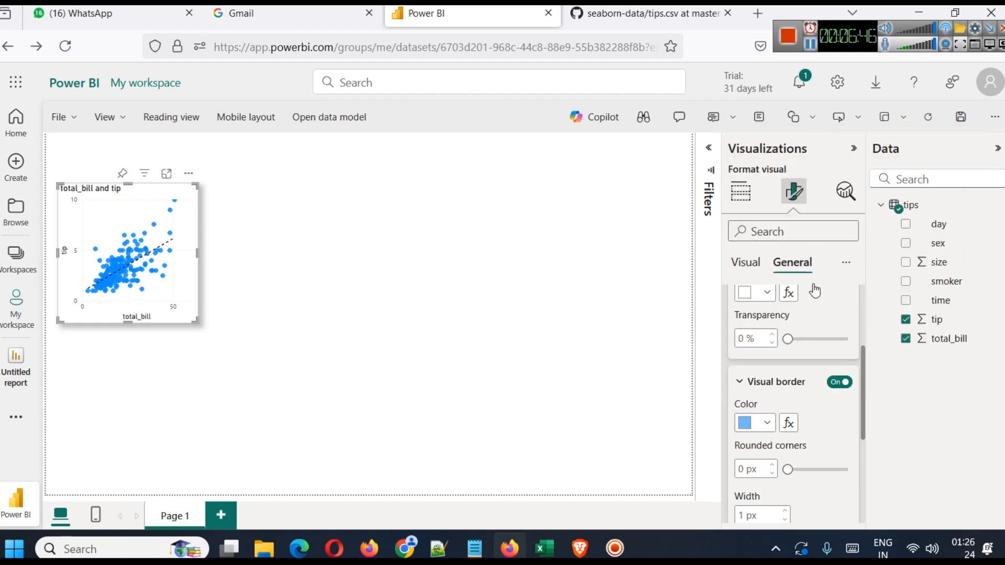
pyautogui.click(767, 424)
pyautogui.click(329, 256)
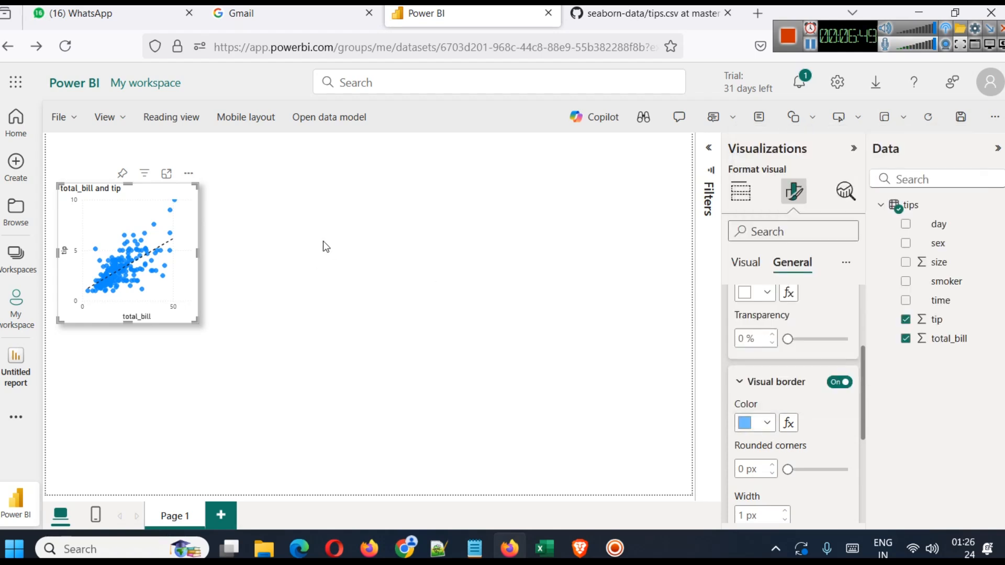
# Change the scatter chart's title text to "Total_bill vs Tip Amount".
pyautogui.scroll(3, 818, 329)
pyautogui.scroll(-2, 827, 337)
pyautogui.scroll(2, 796, 336)
pyautogui.click(783, 335)
pyautogui.scroll(-3, 787, 359)
pyautogui.scroll(3, 787, 359)
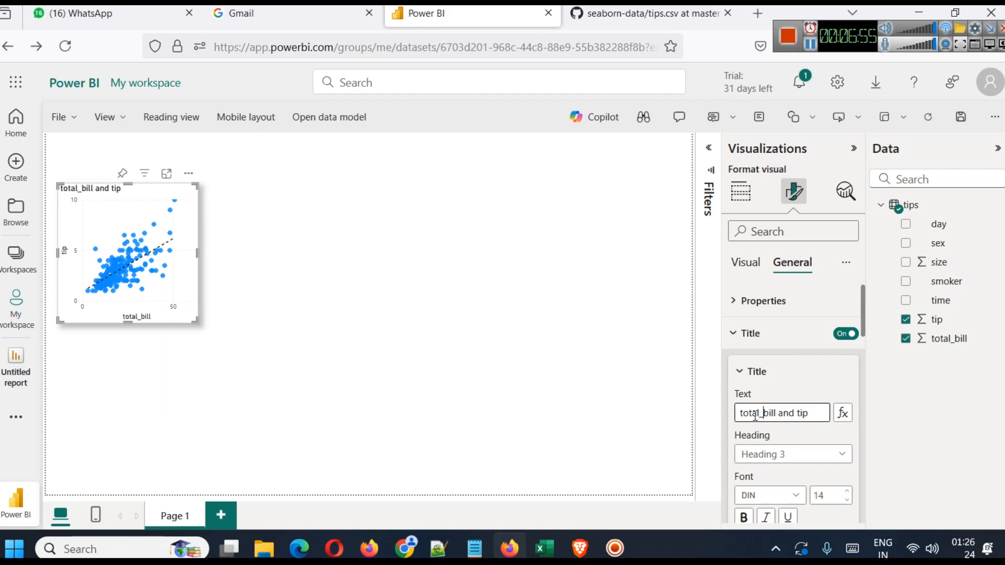
pyautogui.write('T')
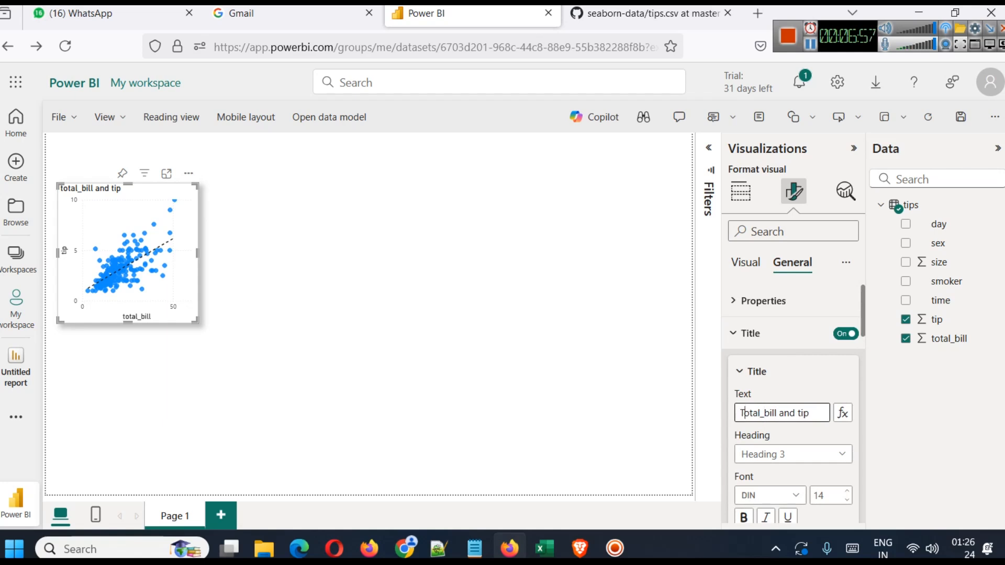
pyautogui.doubleClick(787, 413)
pyautogui.write('vs')
pyautogui.doubleClick(796, 412)
pyautogui.write('T')
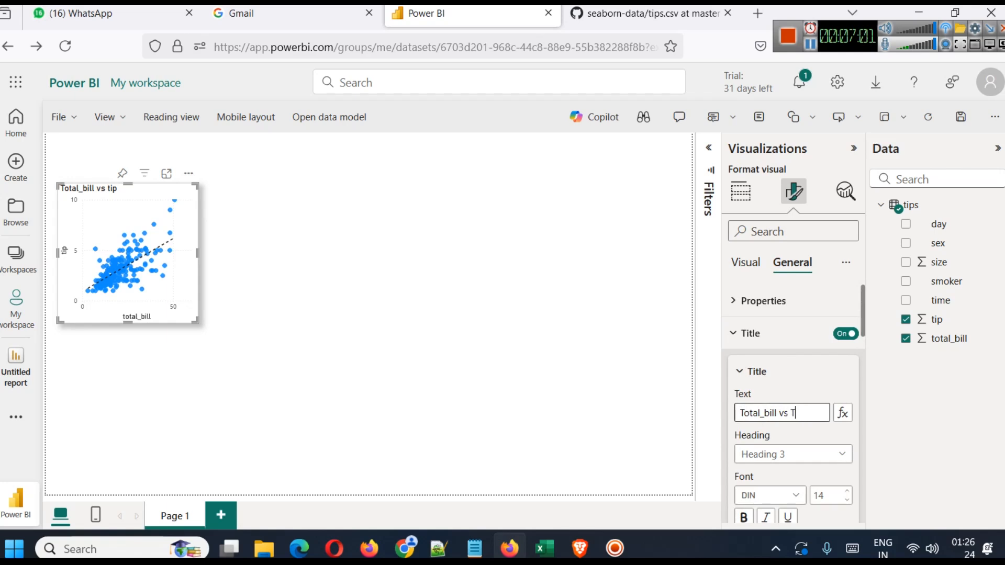
pyautogui.write('ip a')
pyautogui.press('BackSpace')
pyautogui.write('Amount')
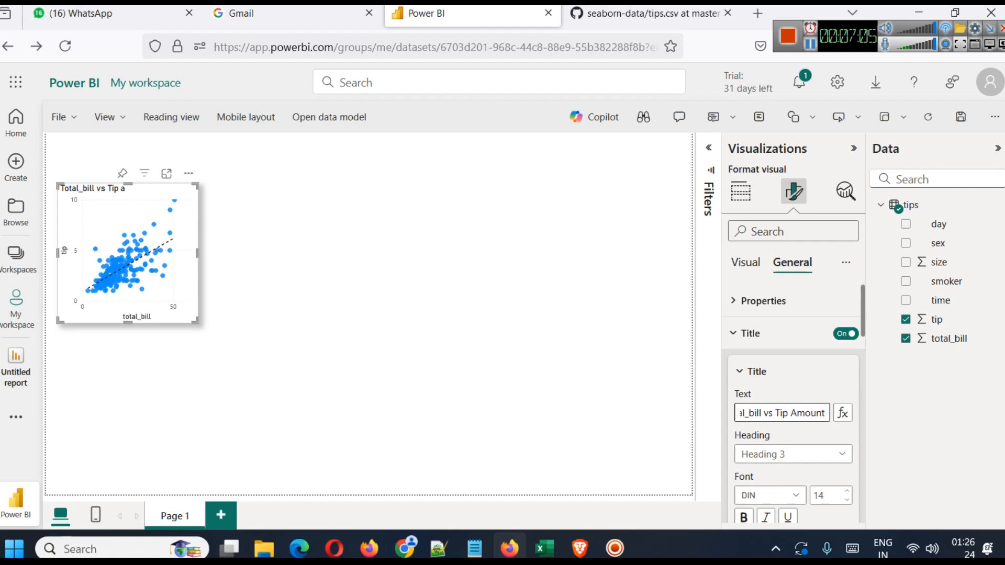
# Center the scatter chart's title horizontally and make it bold.
pyautogui.scroll(-3, 794, 347)
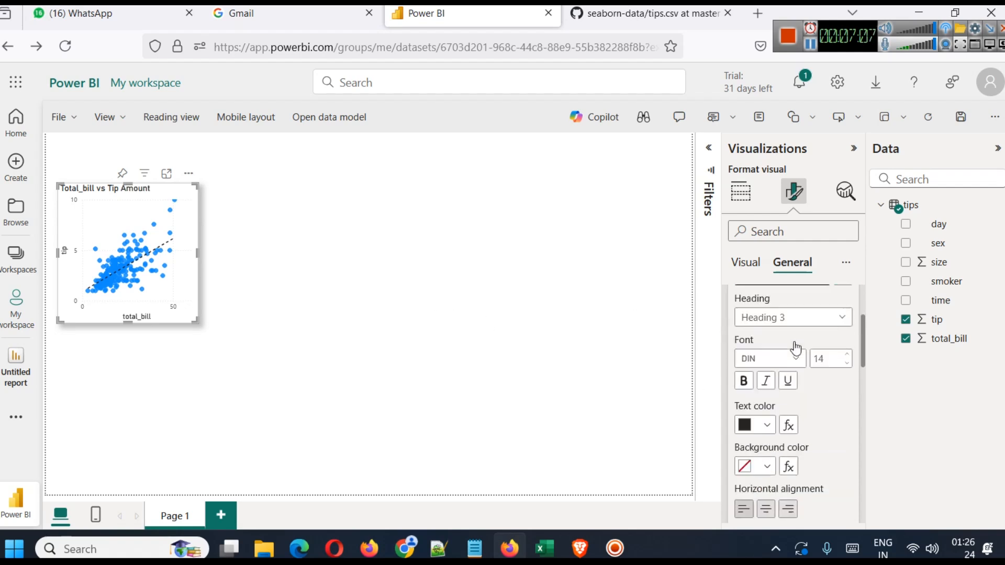
pyautogui.click(765, 493)
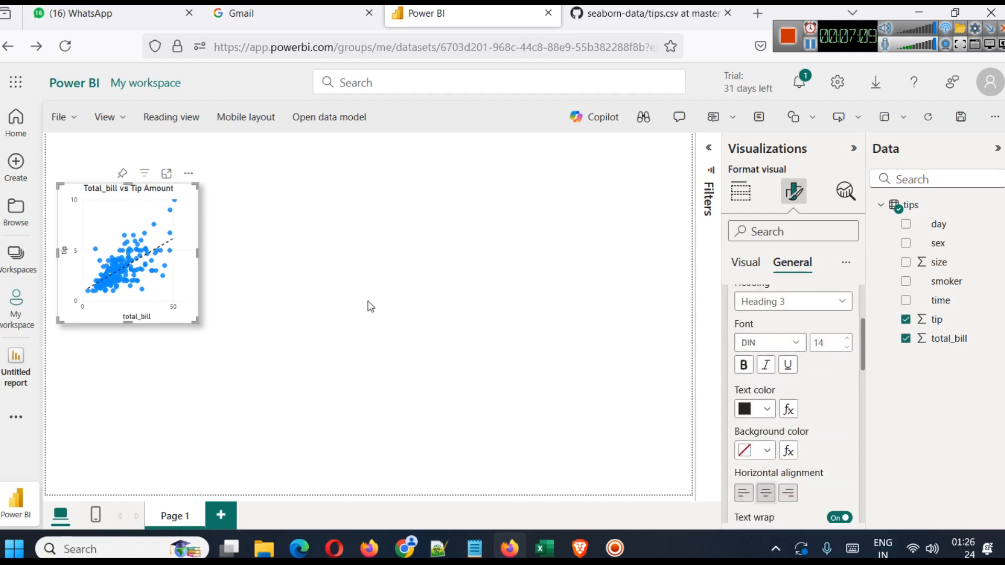
pyautogui.click(743, 365)
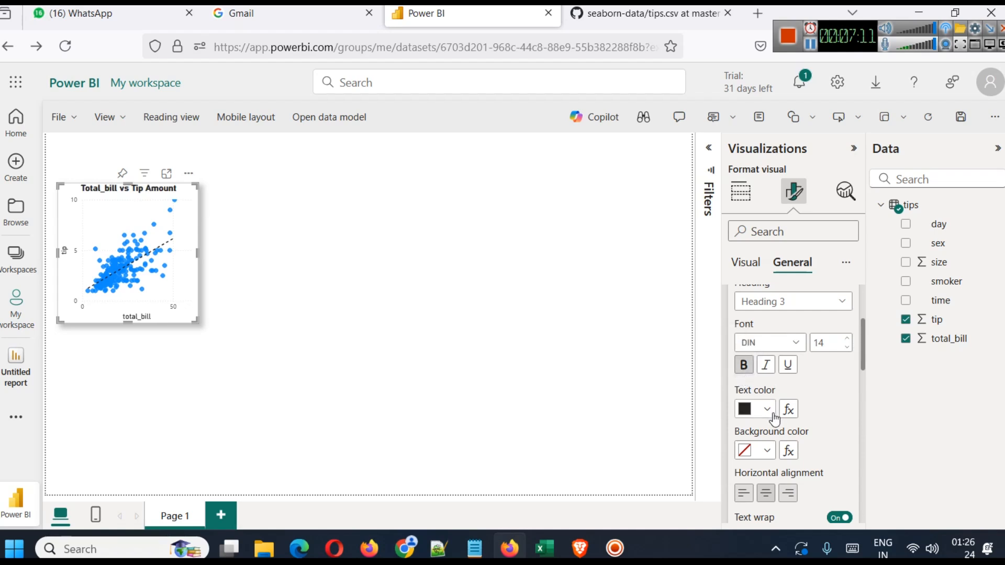
pyautogui.scroll(3, 768, 363)
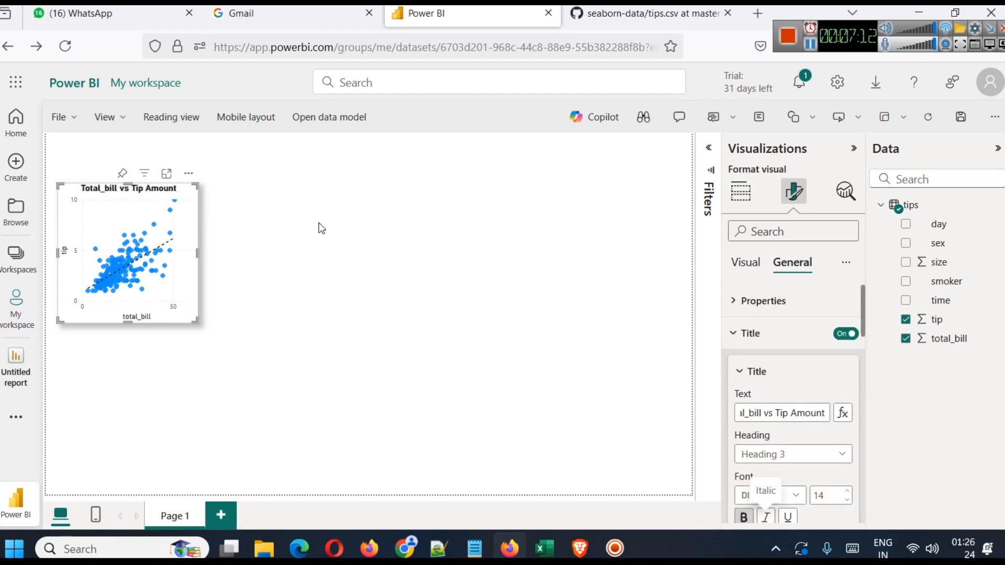
# Try dark purple as the color of the scatter chart's markers.
pyautogui.click(743, 262)
pyautogui.scroll(-1, 815, 338)
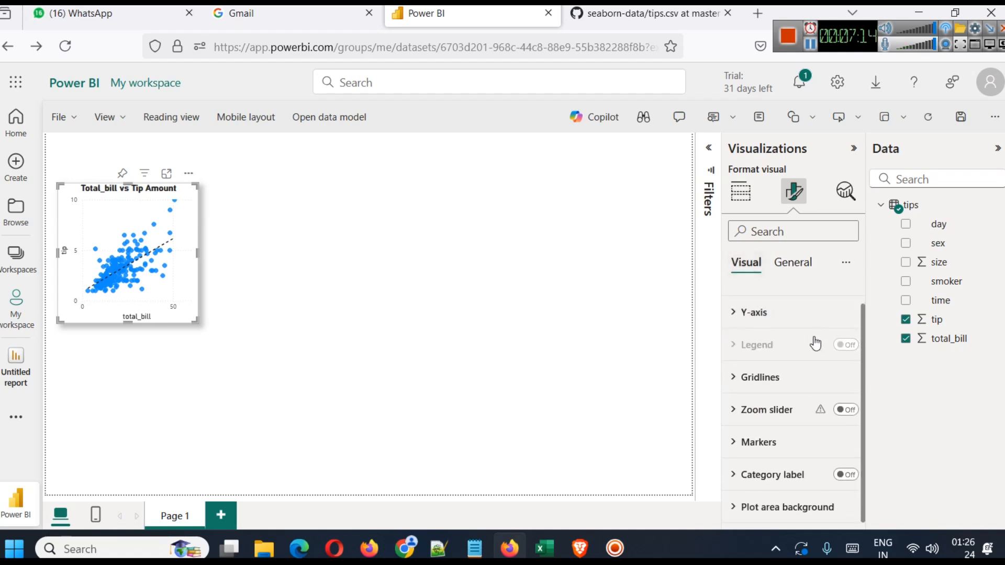
pyautogui.click(785, 438)
pyautogui.scroll(-5, 786, 412)
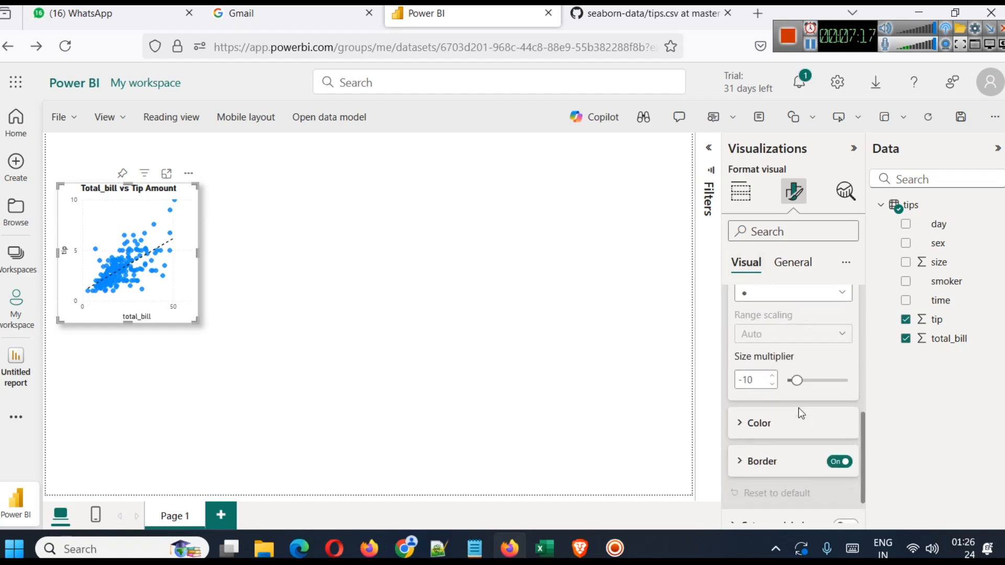
pyautogui.click(774, 423)
pyautogui.scroll(-2, 774, 406)
pyautogui.click(757, 409)
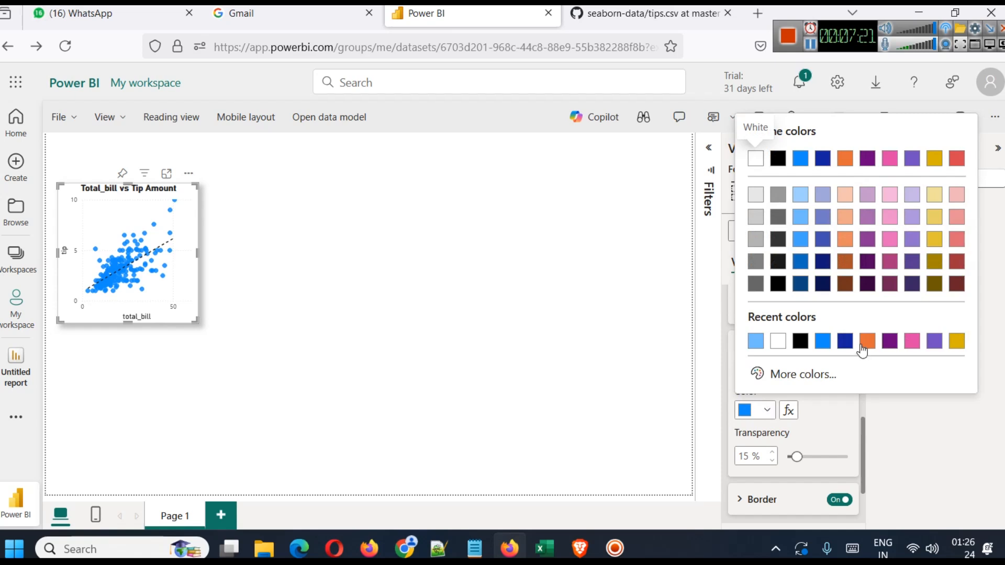
pyautogui.click(867, 262)
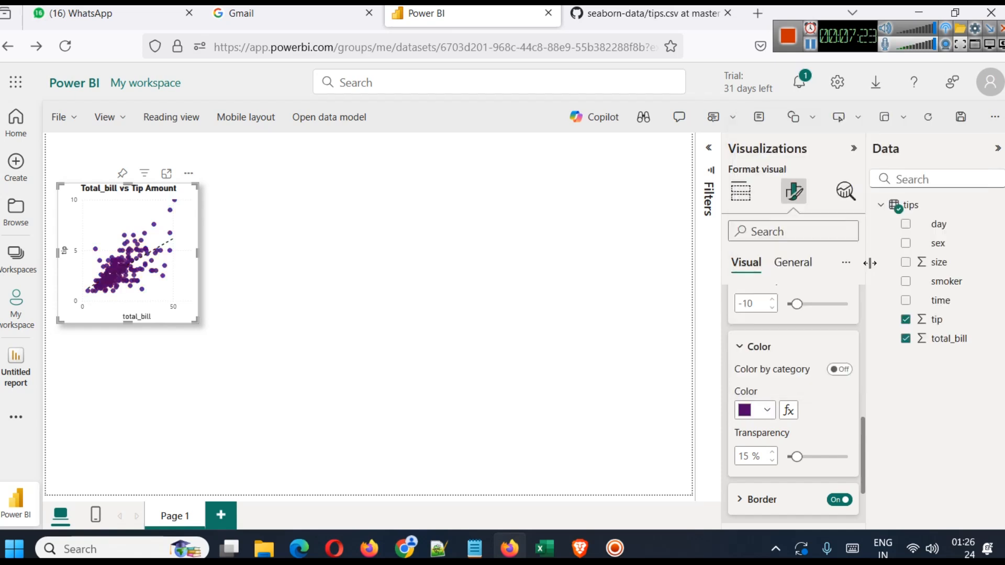
# Try the custom dark yellow-brown #5B4400 as the marker color of the scatter chart.
pyautogui.click(767, 410)
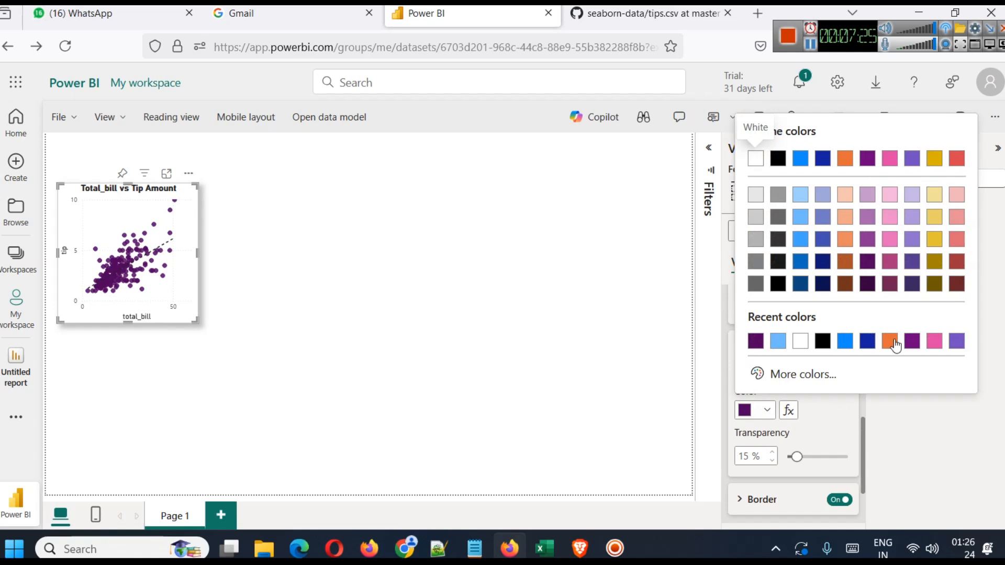
pyautogui.click(813, 374)
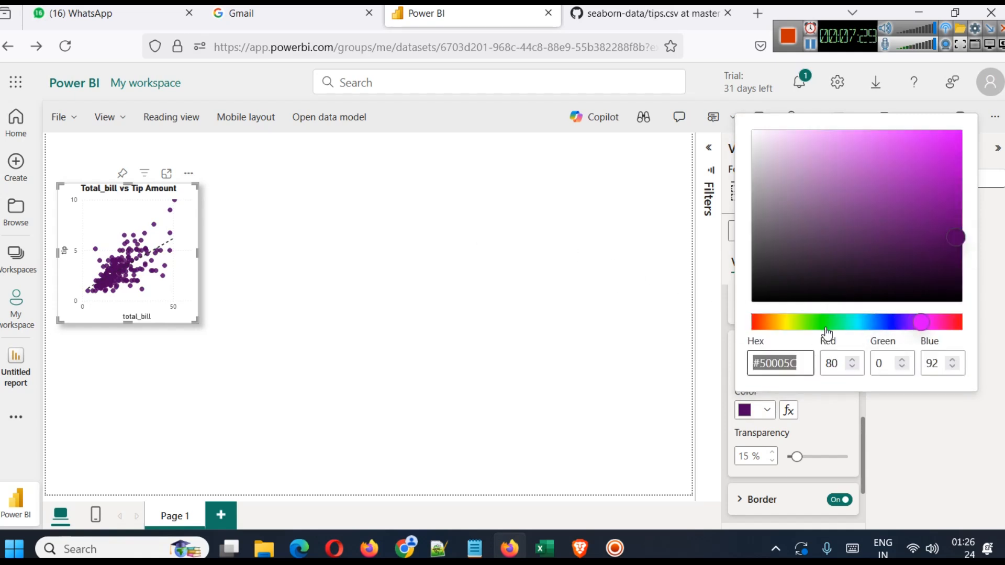
pyautogui.click(778, 323)
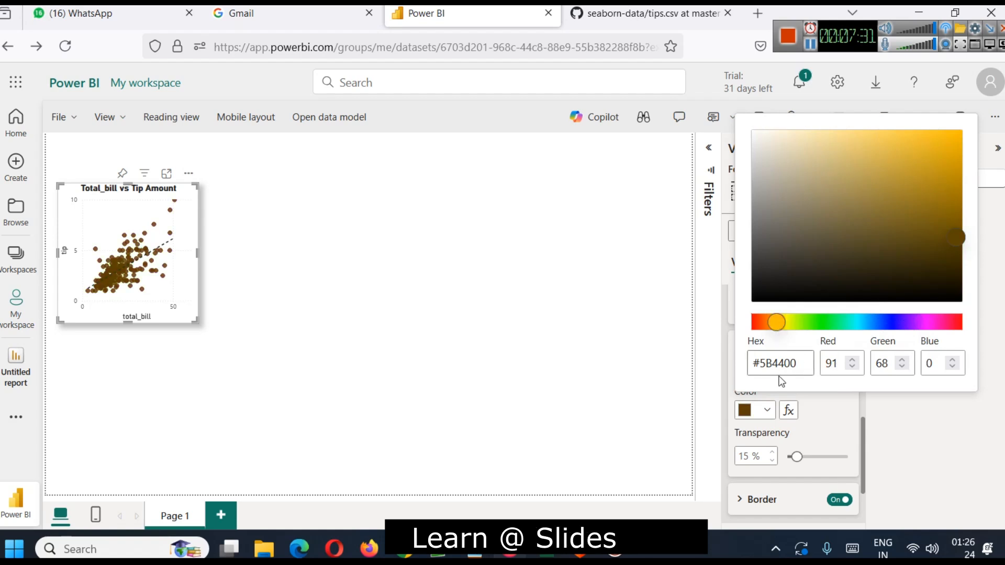
pyautogui.click(671, 338)
# Set the scatter chart's marker color to the darkest orange-brown theme shade and deselect the chart.
pyautogui.click(768, 411)
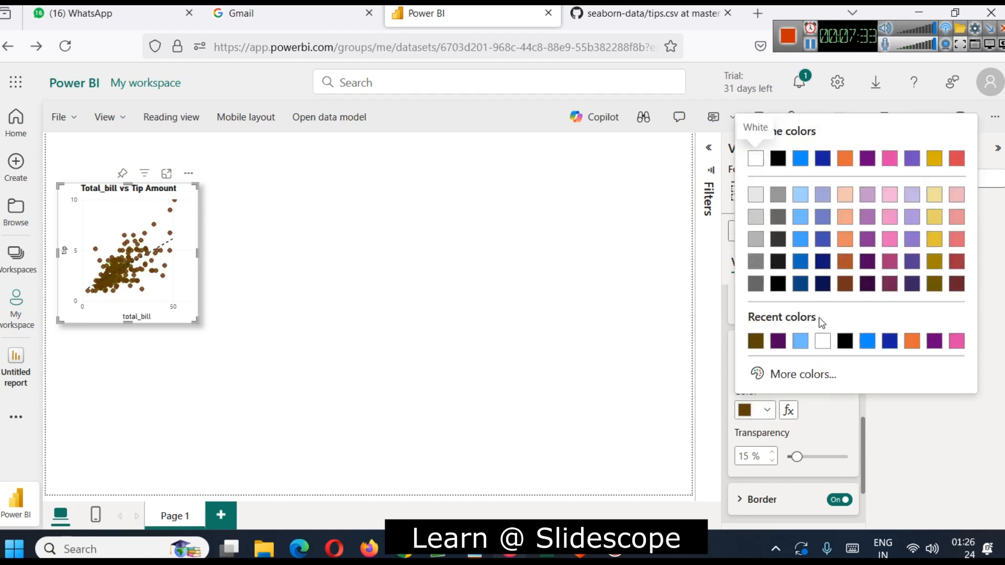
pyautogui.click(845, 284)
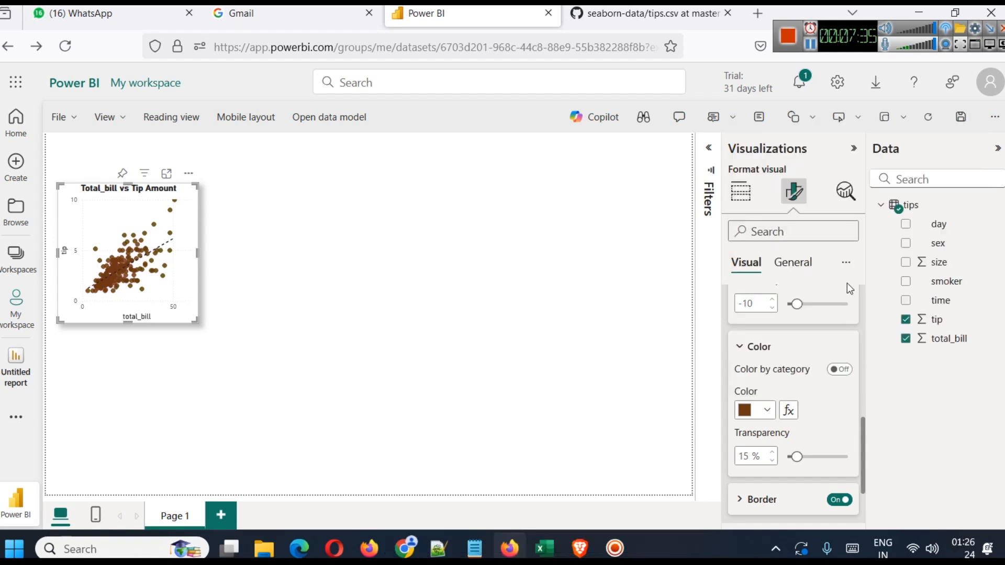
pyautogui.click(418, 307)
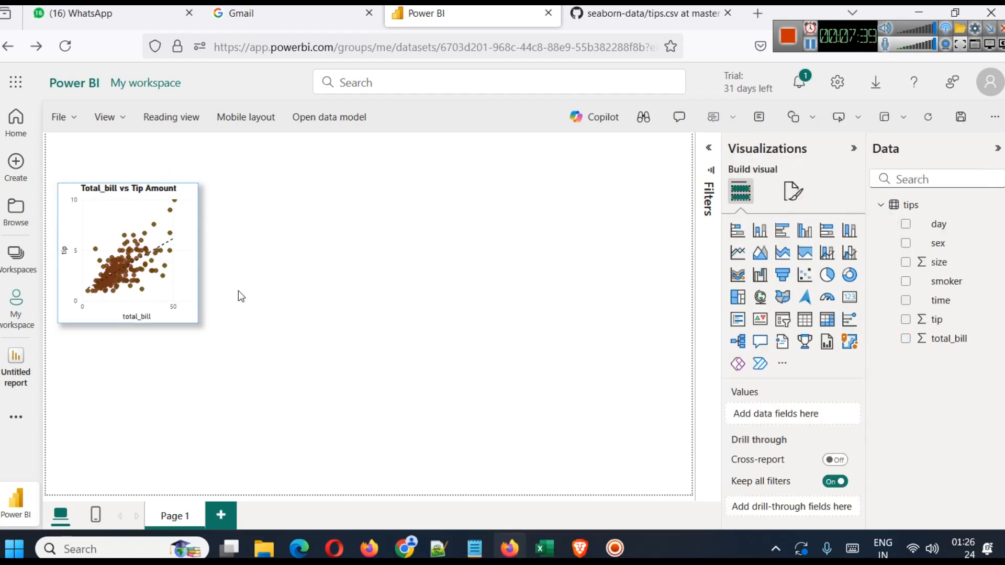
# Widen the scatter chart slightly by extending its right edge in two small increments.
pyautogui.click(195, 276)
pyautogui.moveTo(197, 253); pyautogui.dragTo(209, 252)
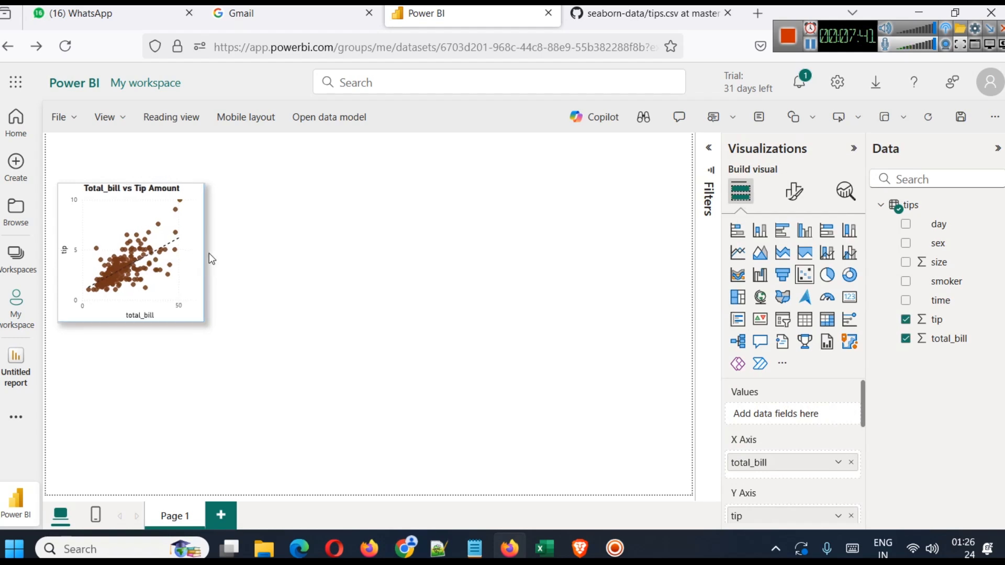
pyautogui.click(366, 282)
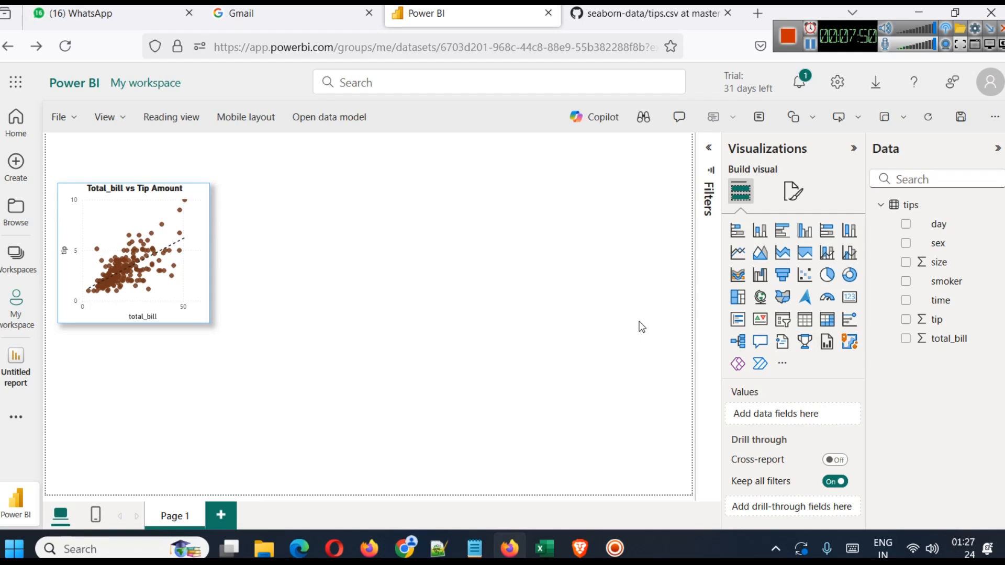
pyautogui.click(205, 243)
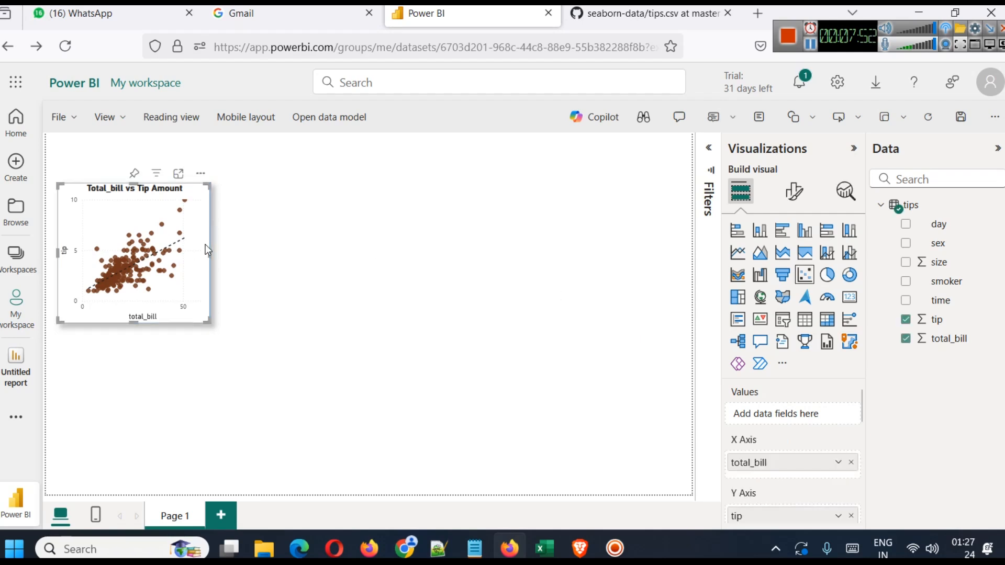
pyautogui.moveTo(210, 251); pyautogui.dragTo(223, 254)
pyautogui.click(315, 270)
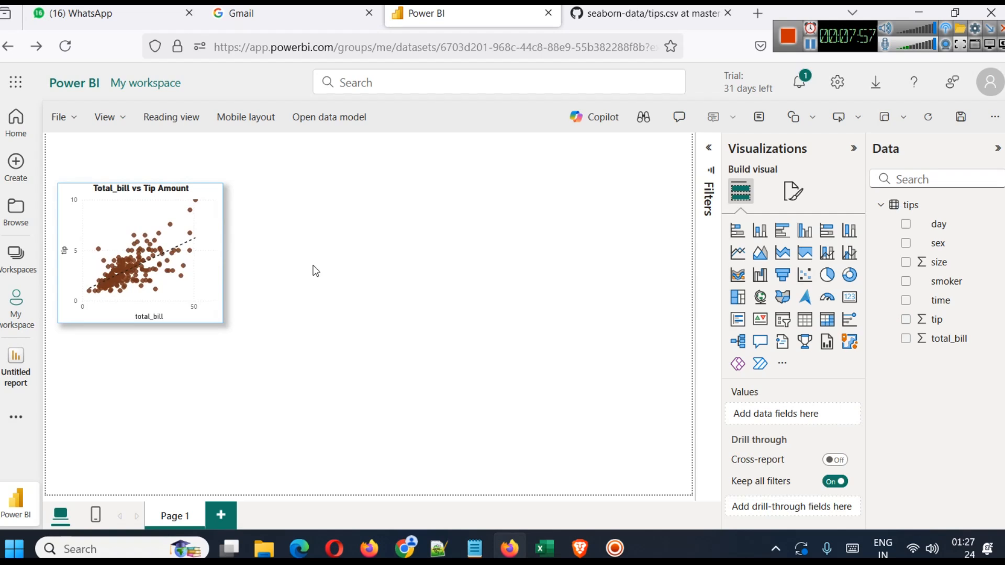
# Copy the Total_bill vs Tip Amount scatter chart and paste a duplicate onto Page 1.
pyautogui.click(197, 246)
pyautogui.click(488, 262)
pyautogui.click(189, 242)
pyautogui.hotkey('ctrl', 'c')
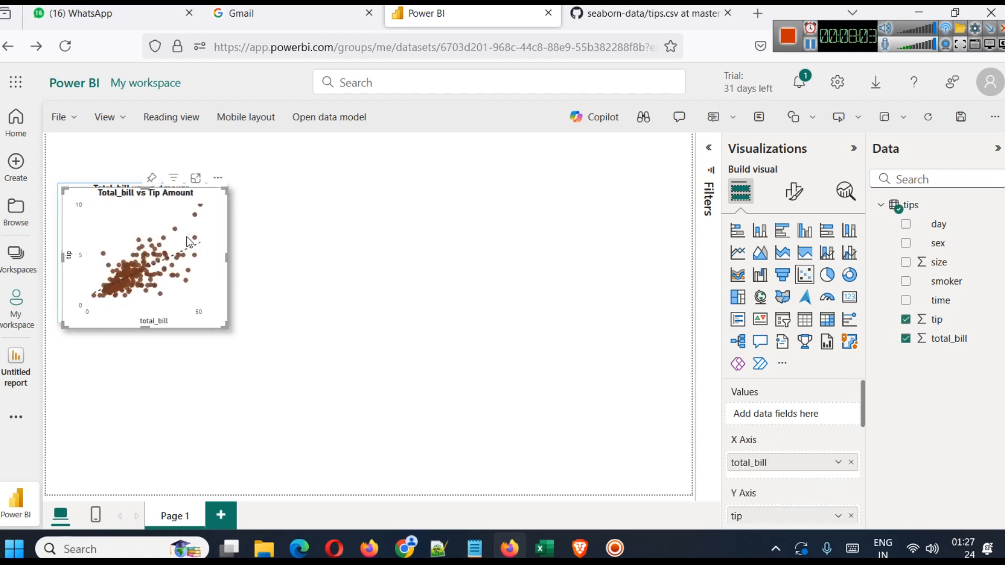
# Place the duplicate scatter chart beside the original with their top edges aligned, and select the duplicate.
pyautogui.hotkey('ctrl', 'v')
pyautogui.moveTo(316, 232); pyautogui.dragTo(371, 239)
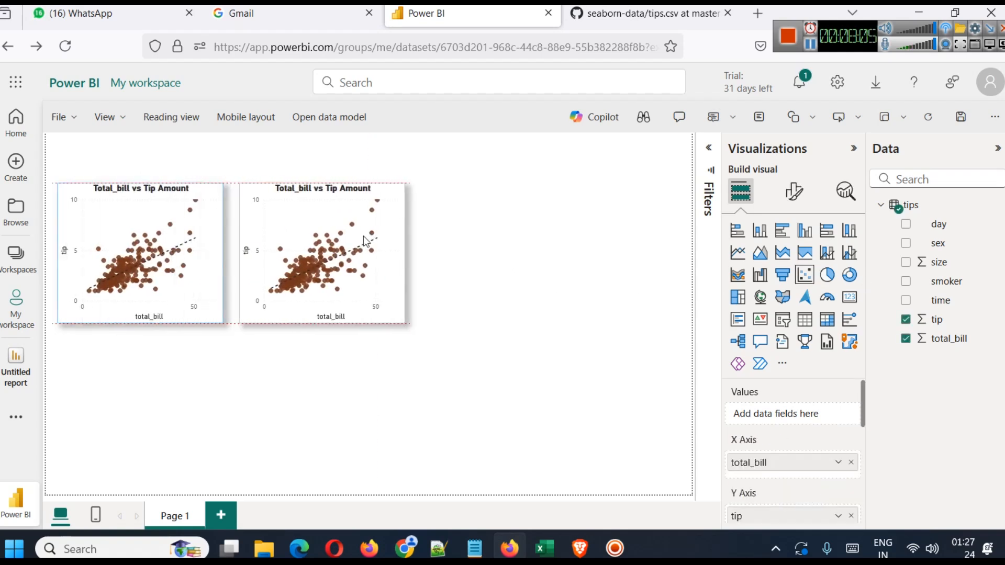
pyautogui.click(463, 252)
pyautogui.click(381, 242)
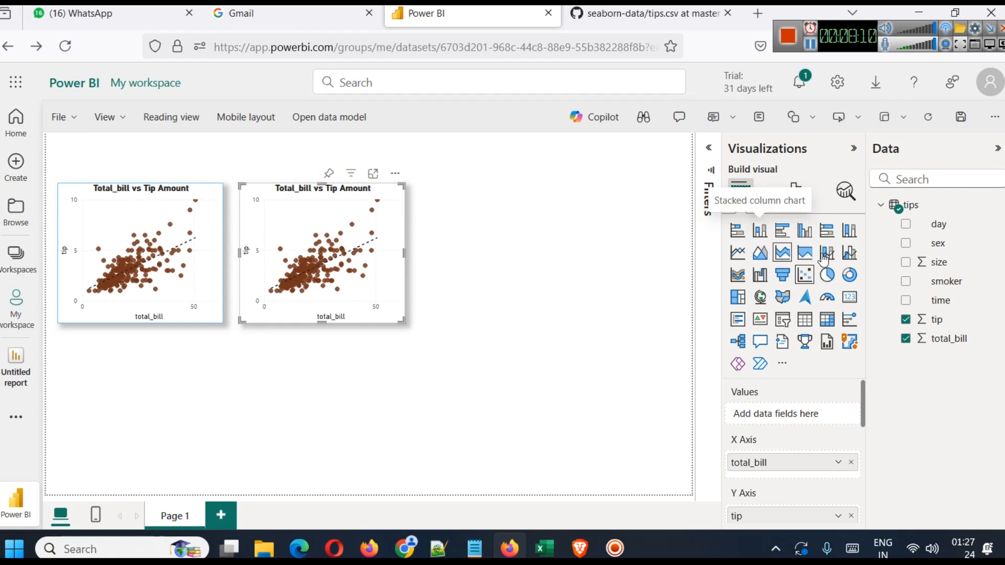
# Convert the duplicate scatter chart to a donut chart and remove its total_bill and tip fields.
pyautogui.click(848, 280)
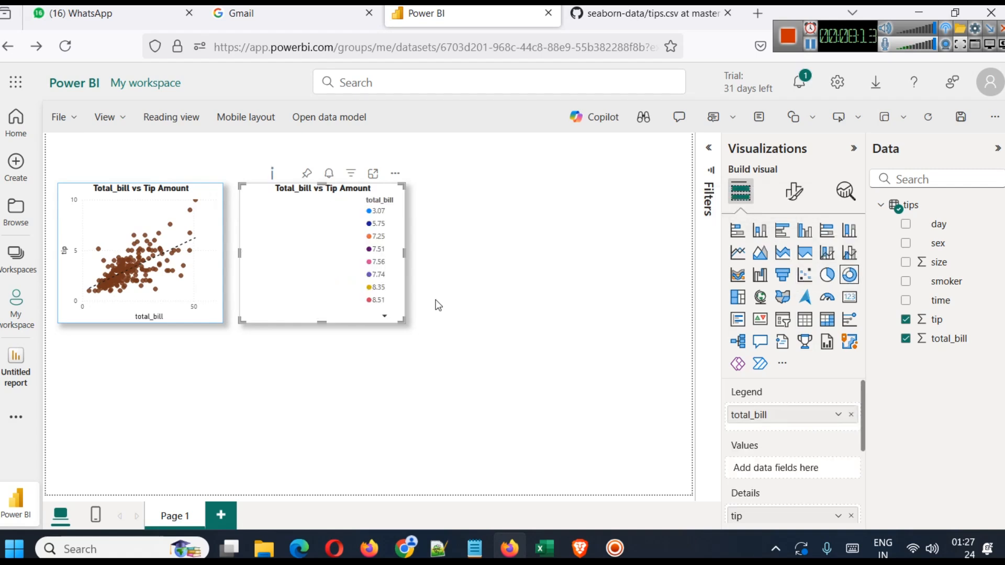
pyautogui.click(850, 414)
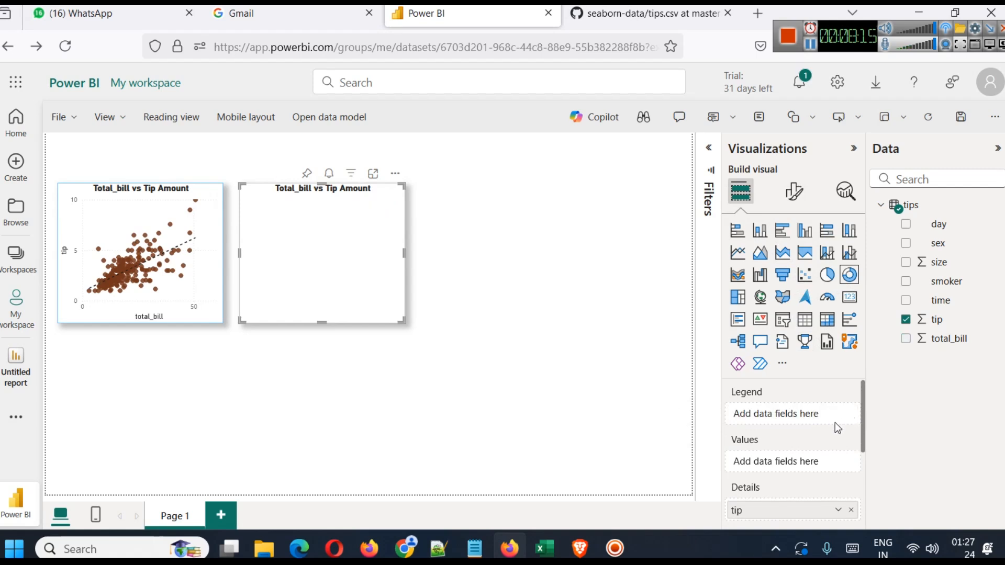
pyautogui.click(851, 509)
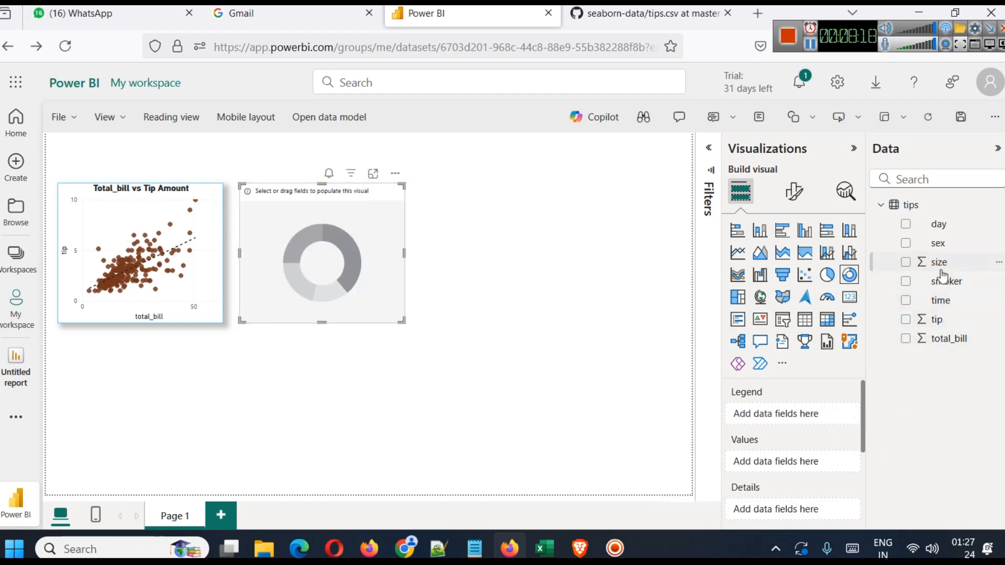
# Set the donut chart's legend to sex and its values to tip, aggregated as Average.
pyautogui.moveTo(938, 244); pyautogui.dragTo(779, 414)
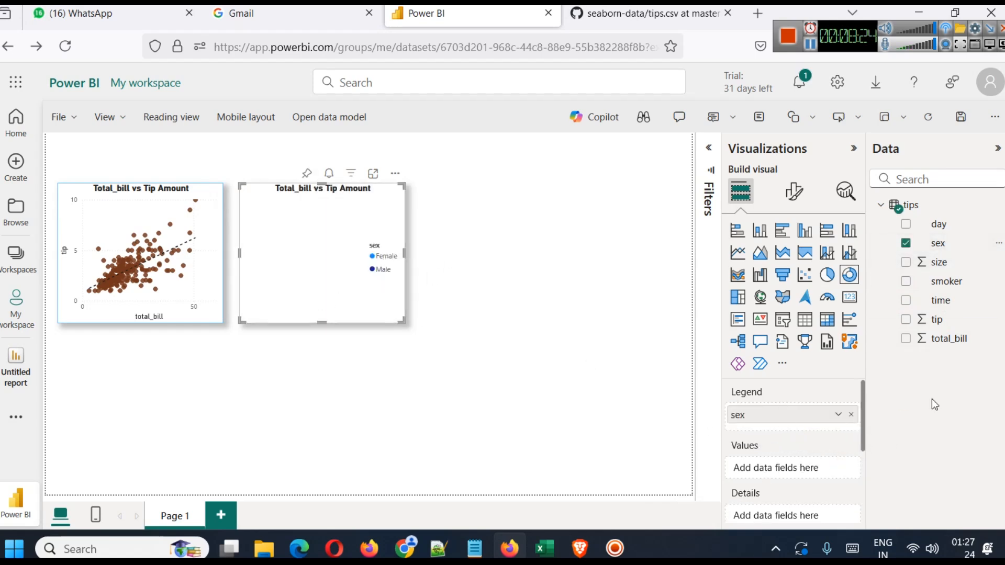
pyautogui.moveTo(942, 320); pyautogui.dragTo(793, 462)
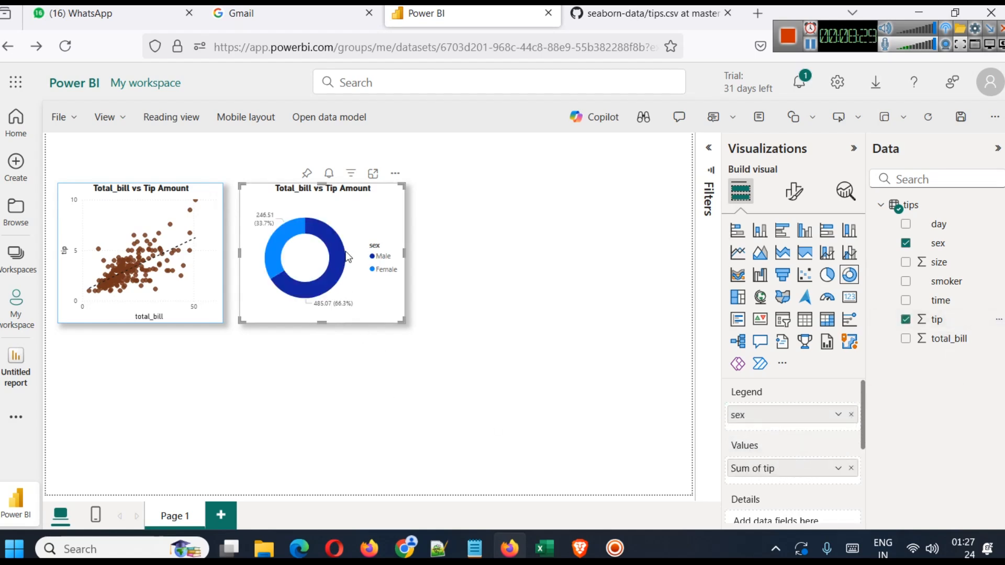
pyautogui.moveTo(320, 224)
pyautogui.click(838, 467)
pyautogui.click(891, 311)
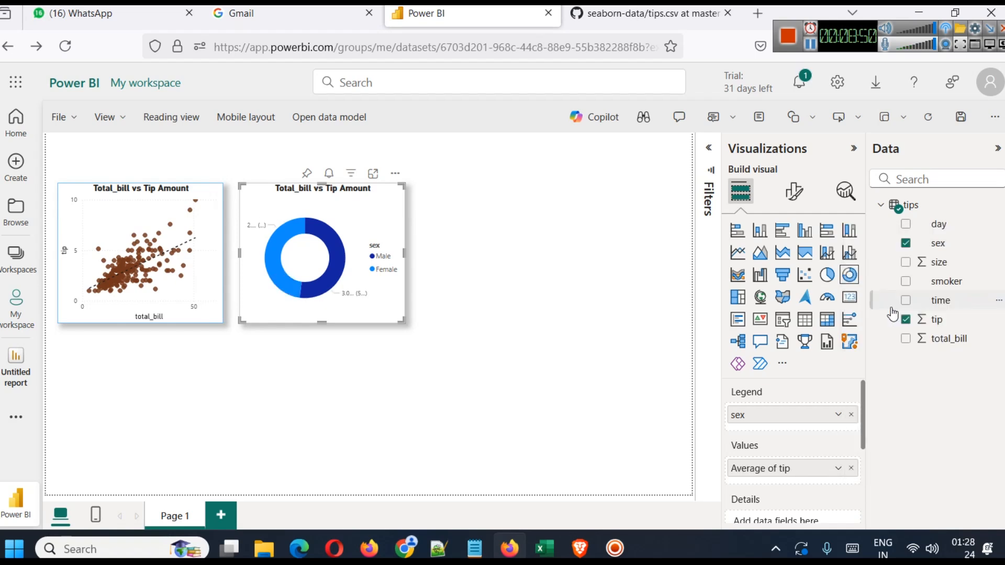
# Examine the average tip for each sex in the donut chart in focus mode and return to the report.
pyautogui.click(373, 175)
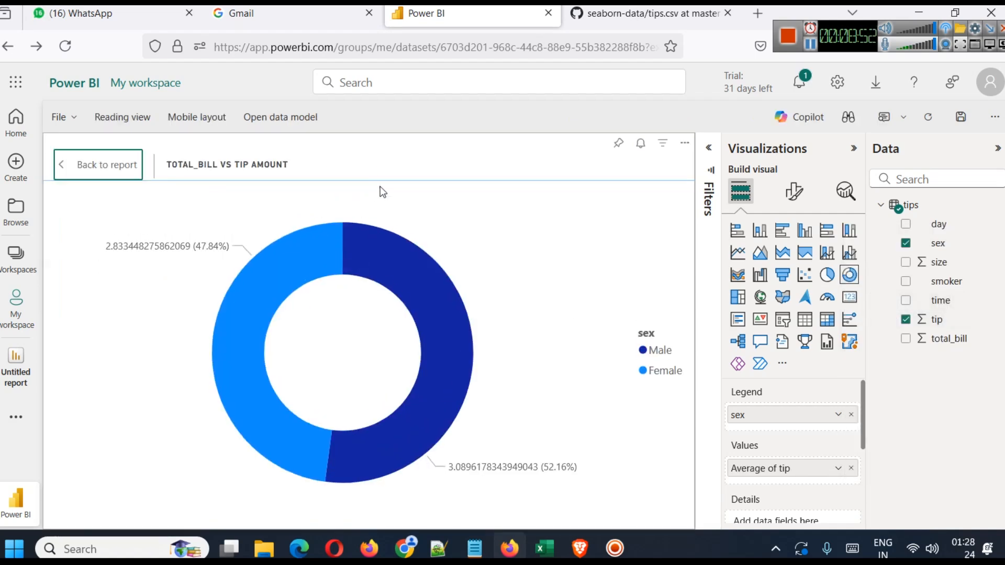
pyautogui.moveTo(406, 284)
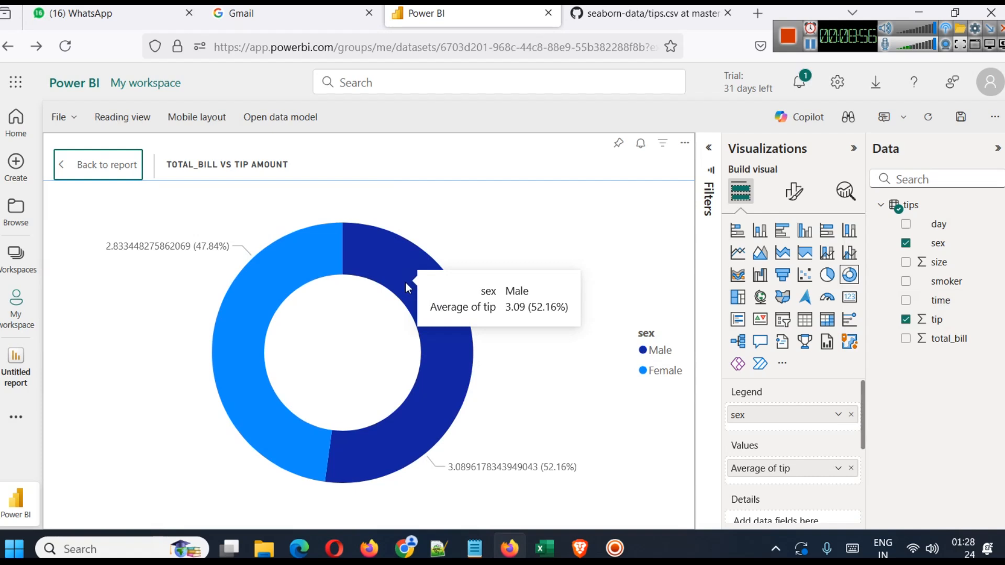
pyautogui.click(112, 165)
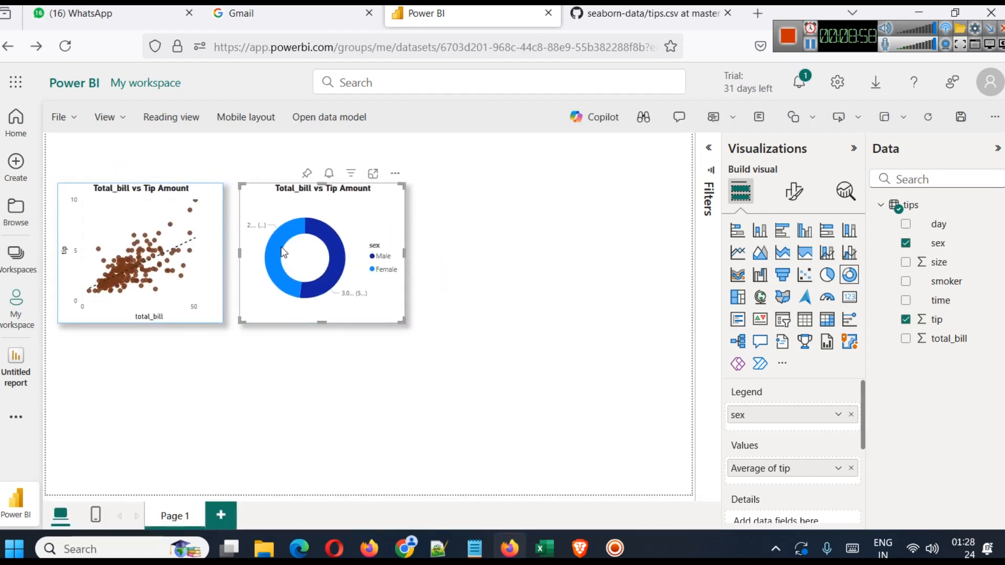
pyautogui.moveTo(279, 245)
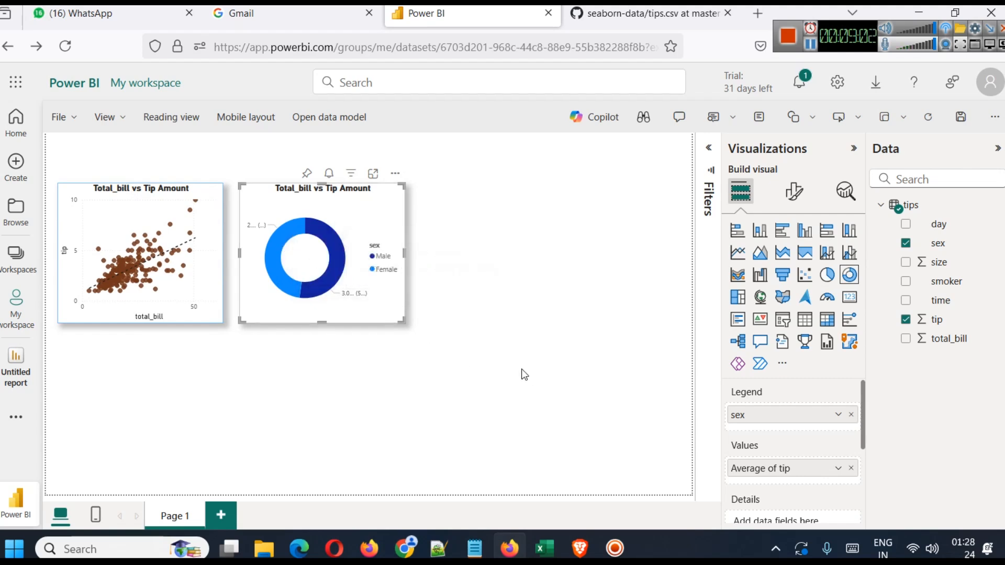
# Set the donut chart's detail label contents to Data value.
pyautogui.click(794, 190)
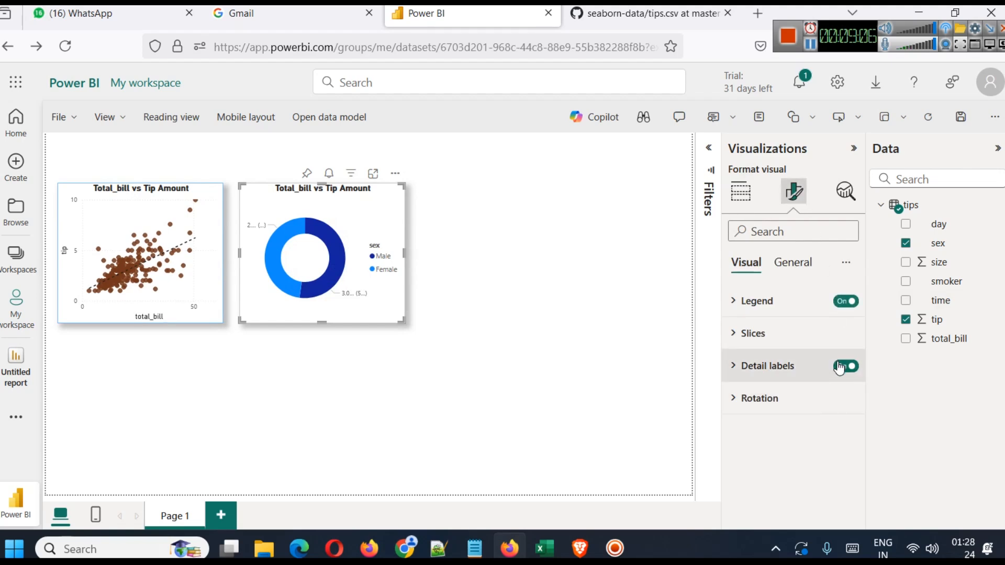
pyautogui.click(787, 361)
pyautogui.scroll(-3, 800, 429)
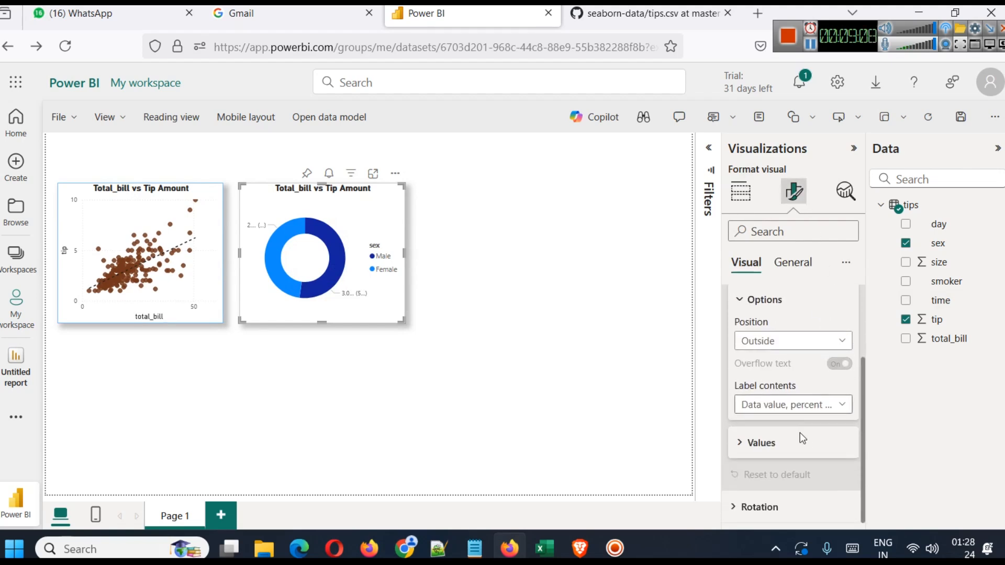
pyautogui.click(795, 406)
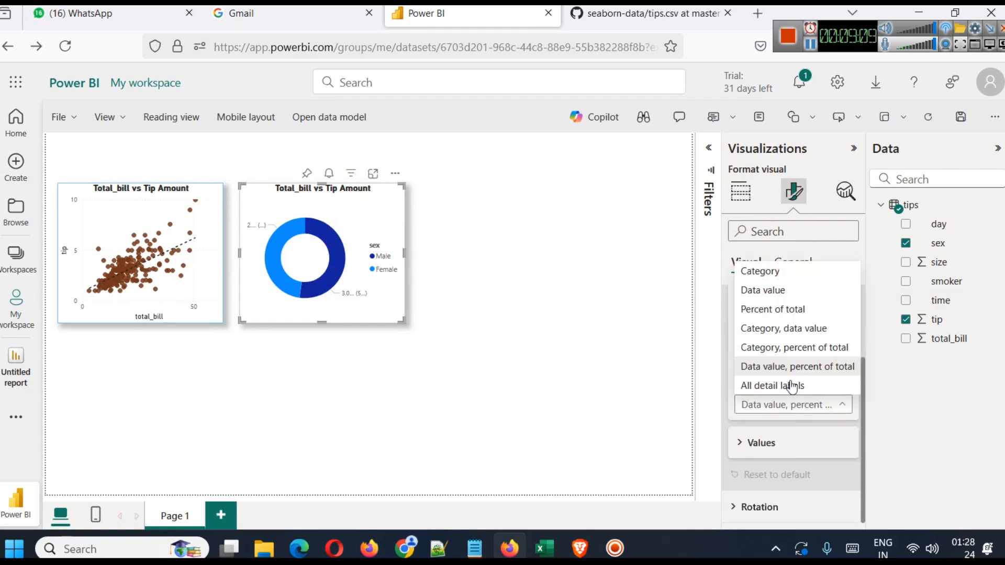
pyautogui.click(781, 291)
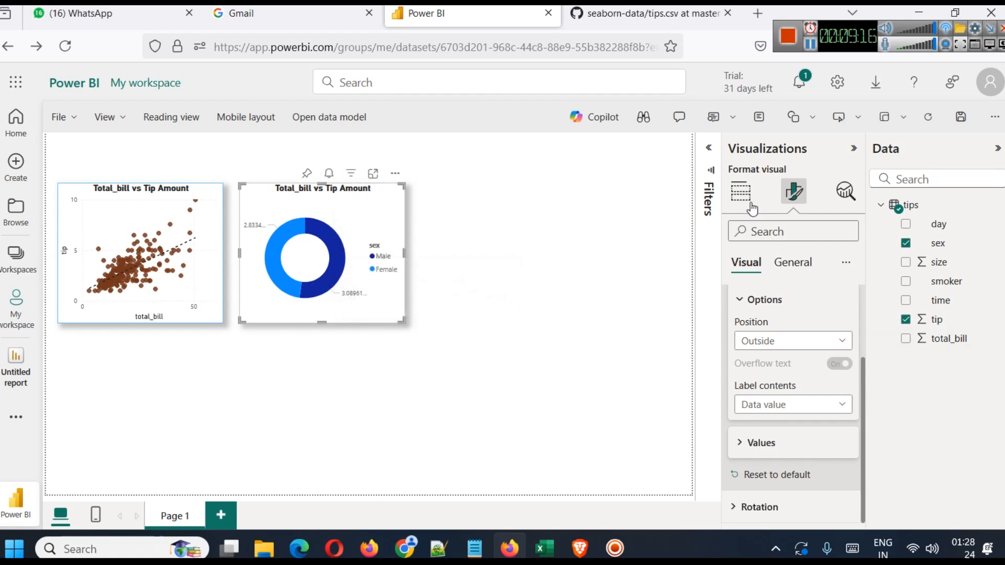
# Try a stacked column chart for the average tip by sex visual and undo the conversion.
pyautogui.click(740, 192)
pyautogui.click(766, 235)
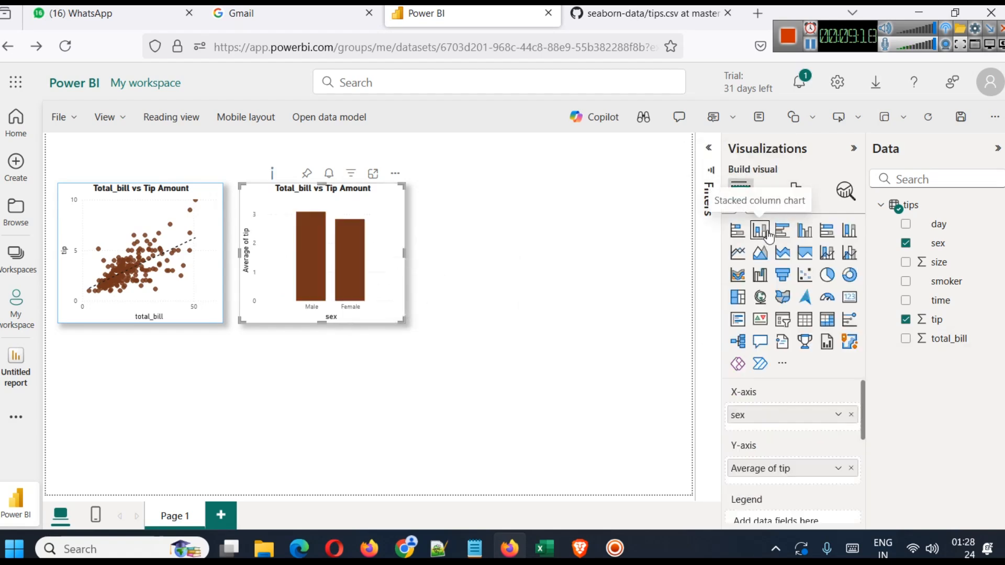
pyautogui.hotkey('ctrl', 'z')
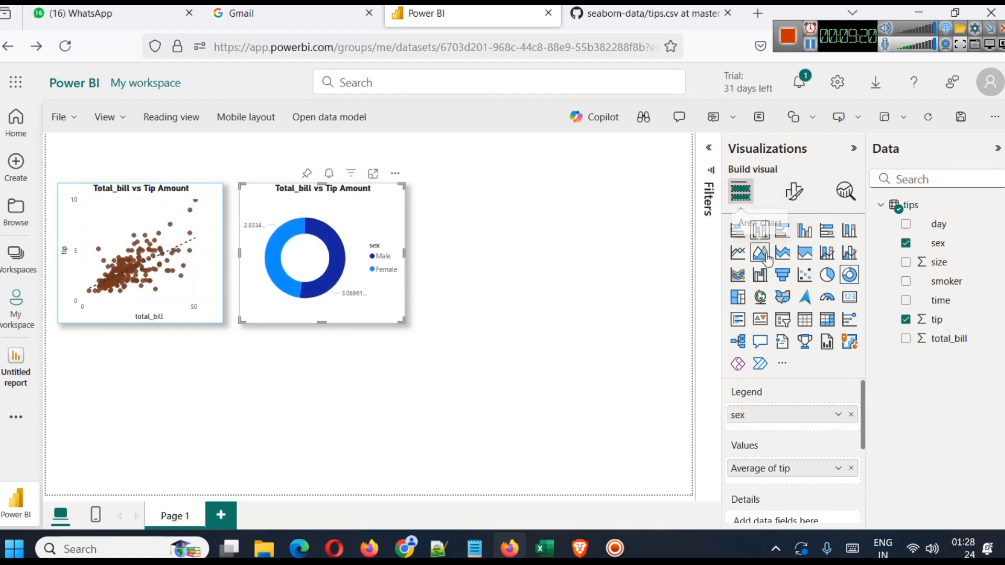
pyautogui.click(467, 288)
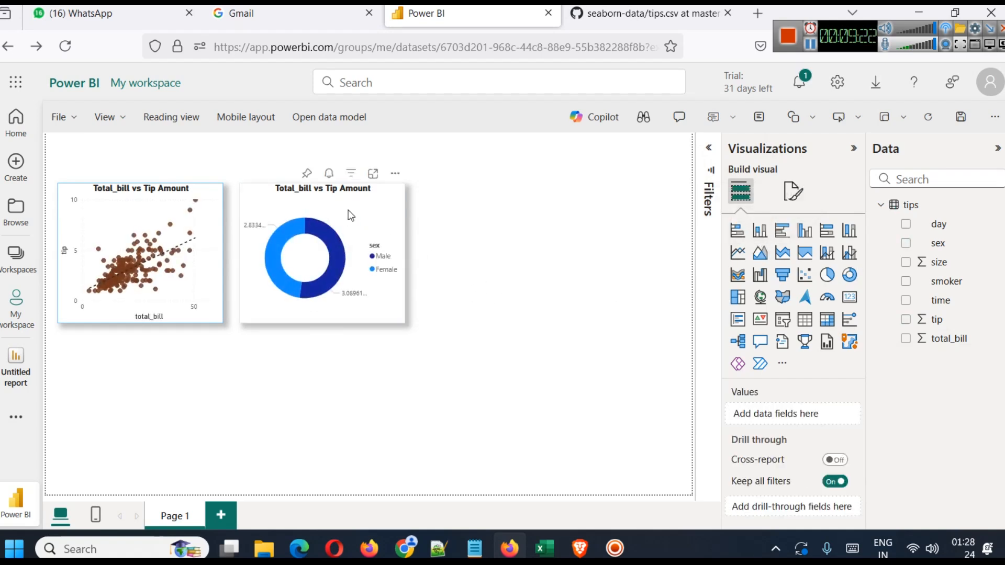
# Change the donut chart's title to "Avg Tip by Gender" and deselect the chart.
pyautogui.click(388, 299)
pyautogui.click(802, 193)
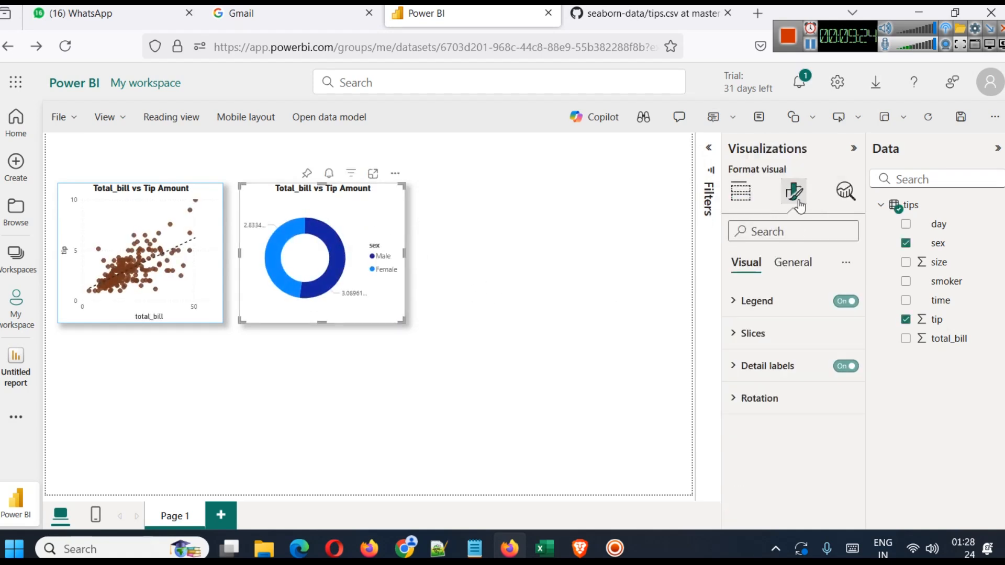
pyautogui.click(800, 261)
pyautogui.click(738, 336)
pyautogui.click(774, 412)
pyautogui.hotkey('ctrl', 'a')
pyautogui.write('Av')
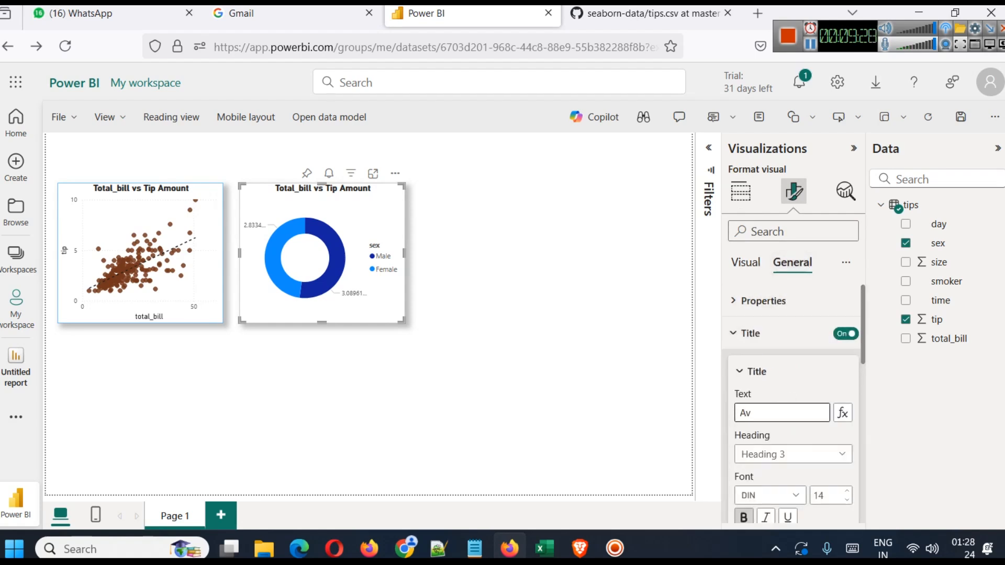
pyautogui.write('g Tip by Gender')
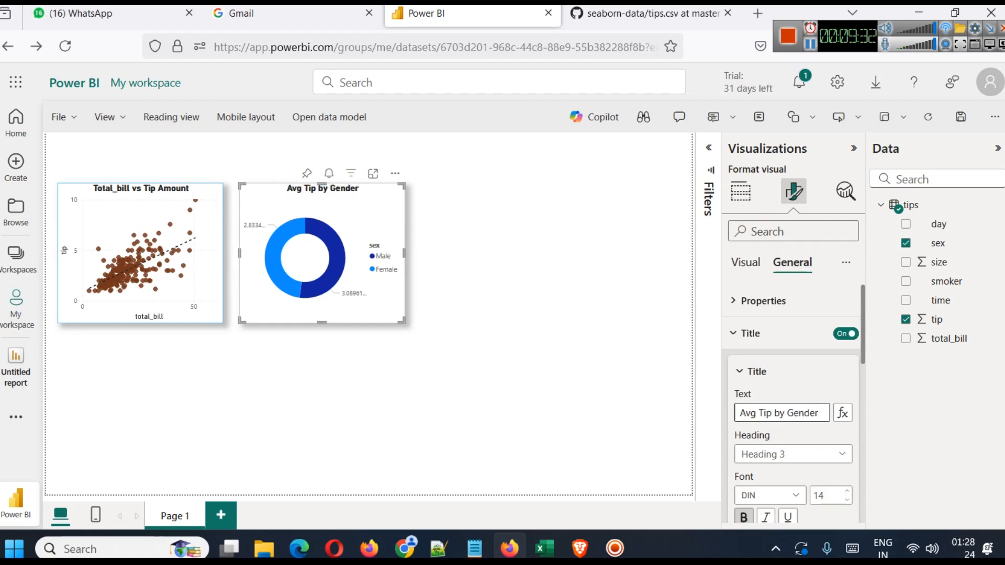
pyautogui.click(463, 262)
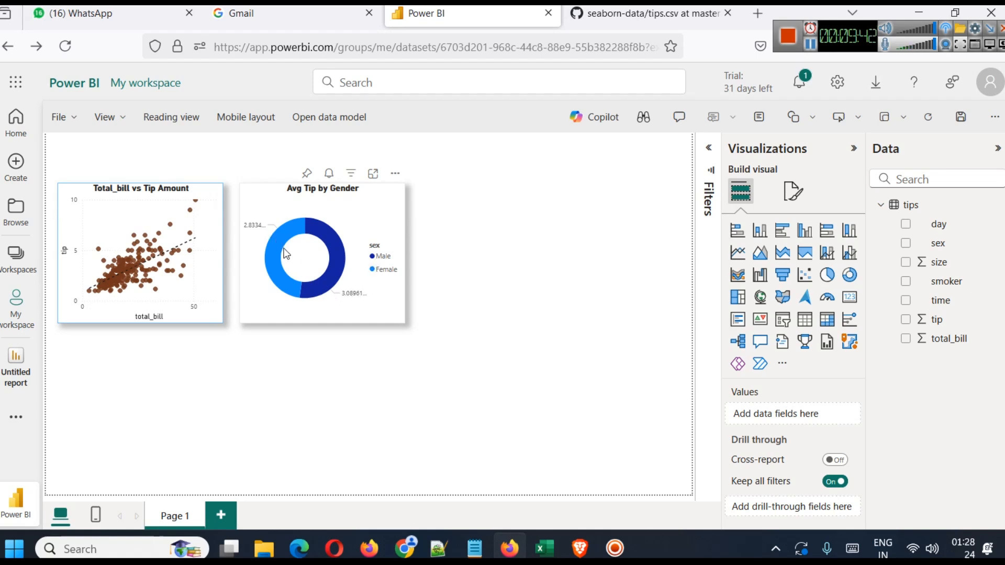
# Duplicate the Avg Tip by Gender donut chart and place the copy near the right edge of the page.
pyautogui.click(375, 209)
pyautogui.click(477, 300)
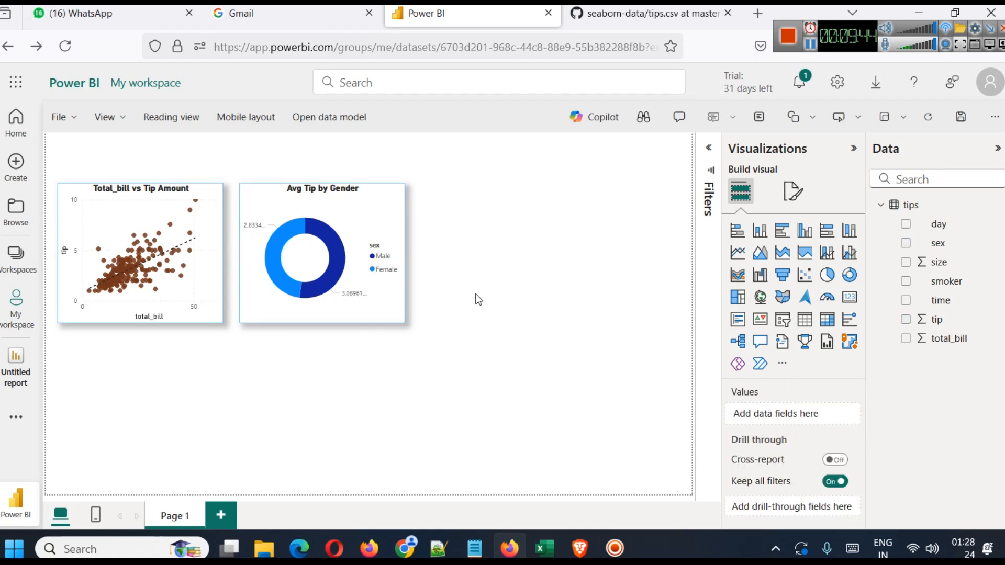
pyautogui.click(395, 218)
pyautogui.hotkey('ctrl', 'c')
pyautogui.hotkey('ctrl', 'v')
pyautogui.moveTo(387, 217); pyautogui.dragTo(576, 214)
pyautogui.click(639, 253)
pyautogui.moveTo(504, 217); pyautogui.dragTo(594, 214)
# Move the original donut chart midway between the scatter chart and the donut copy, in the same row.
pyautogui.moveTo(389, 204); pyautogui.dragTo(469, 203)
pyautogui.moveTo(332, 256); pyautogui.dragTo(313, 256)
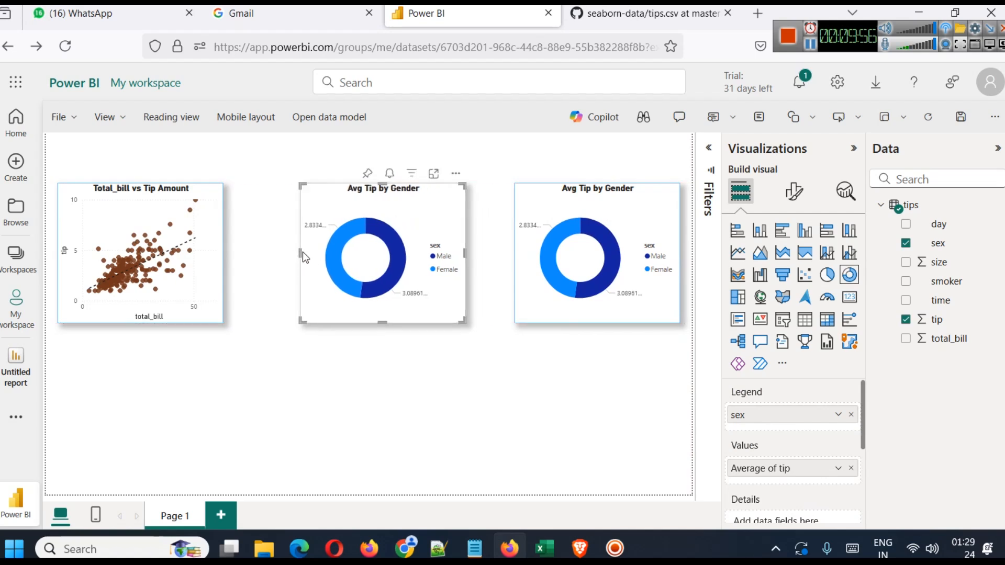
pyautogui.click(218, 237)
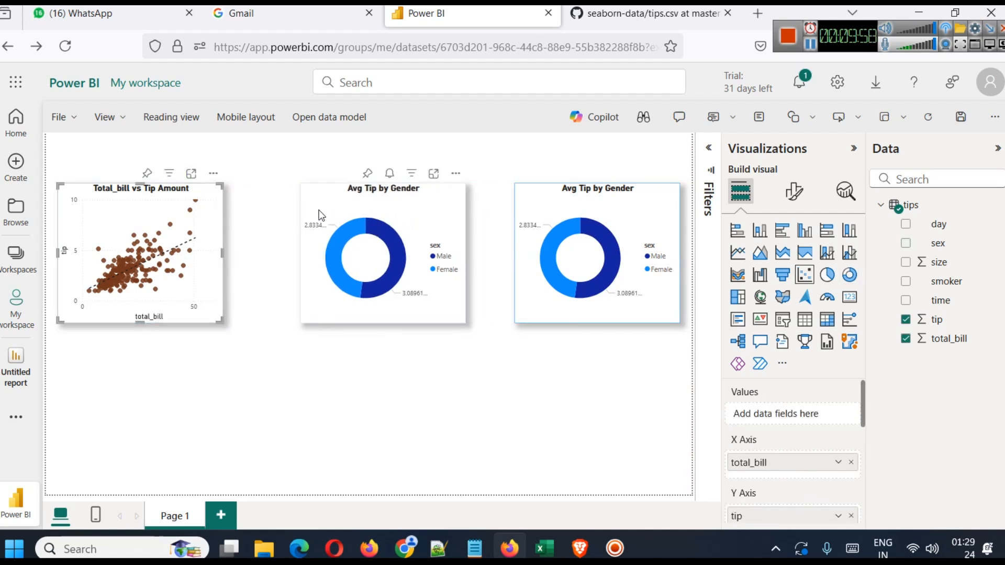
pyautogui.moveTo(327, 214); pyautogui.dragTo(312, 215)
pyautogui.click(434, 329)
# Convert the donut copy to a pie chart with smoker replacing sex as legend, and check it in focus mode.
pyautogui.click(543, 203)
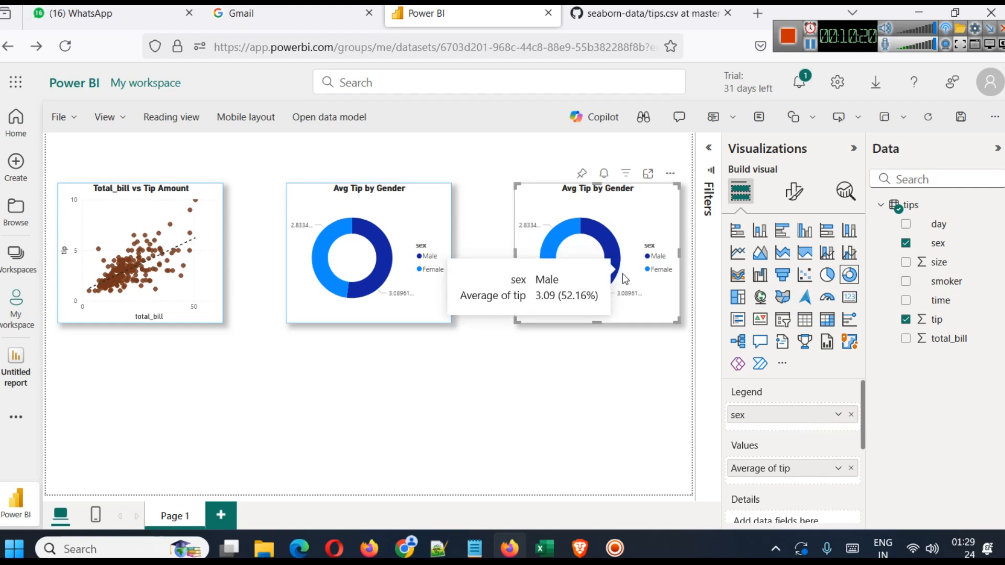
pyautogui.click(829, 279)
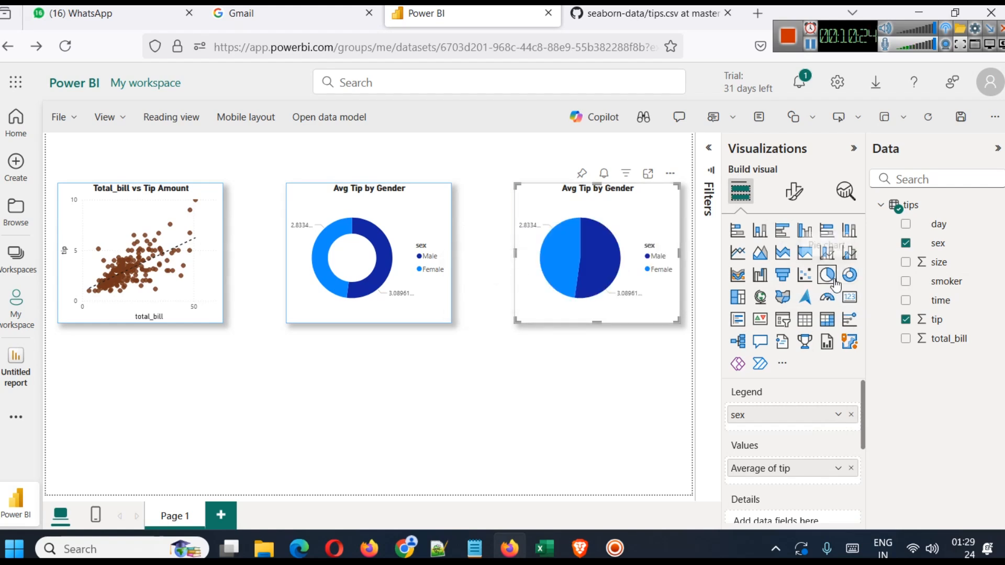
pyautogui.click(851, 415)
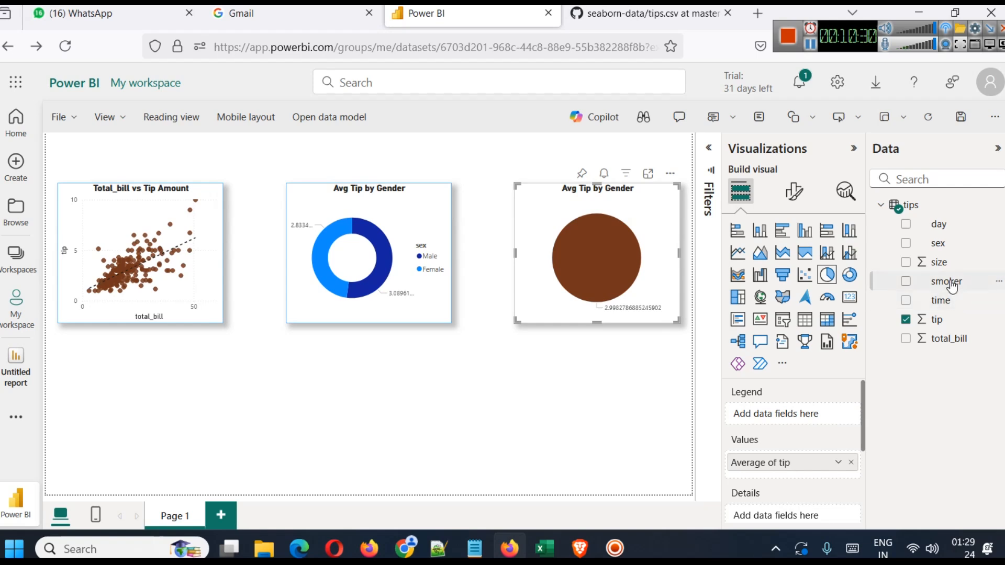
pyautogui.moveTo(947, 282); pyautogui.dragTo(787, 413)
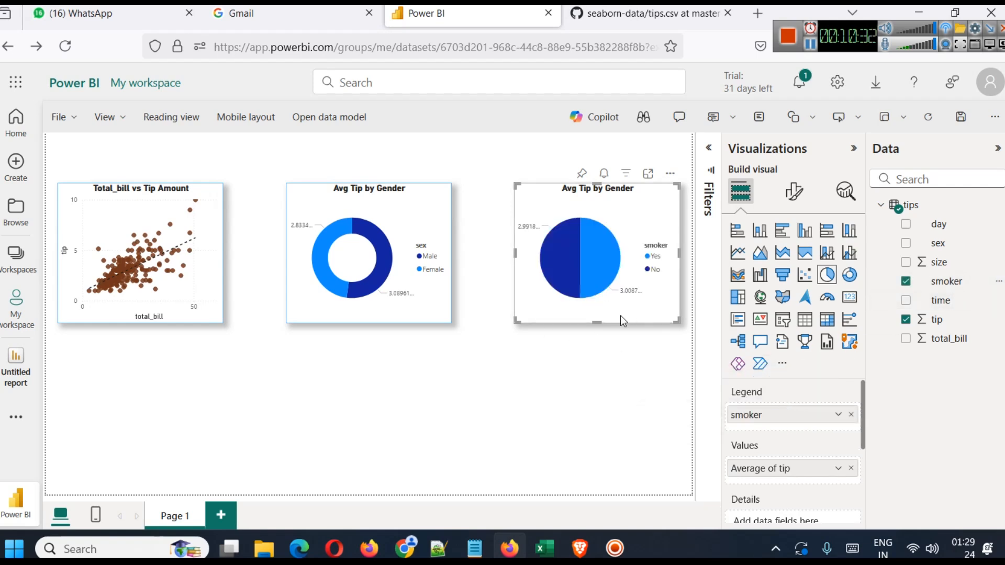
pyautogui.click(648, 176)
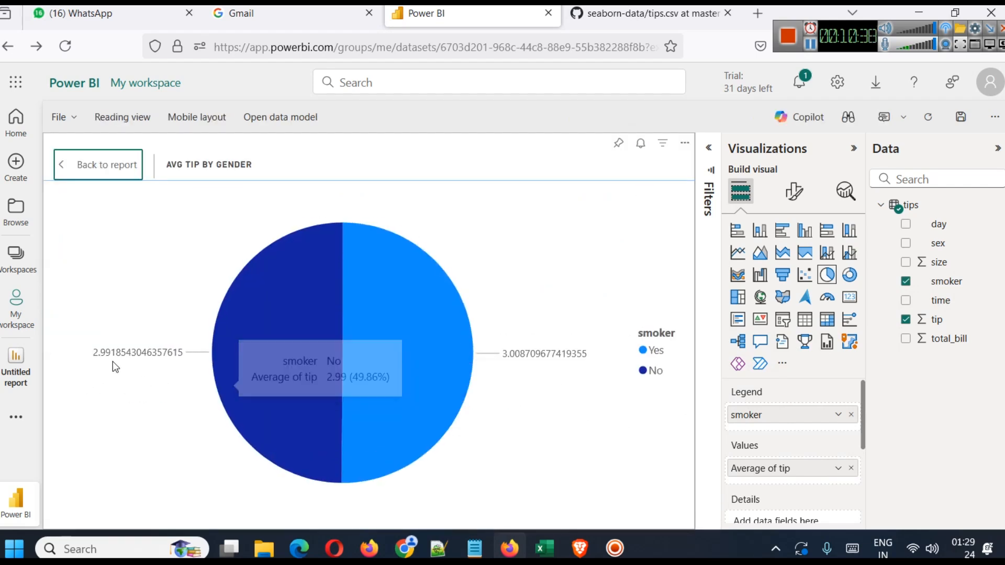
pyautogui.click(125, 165)
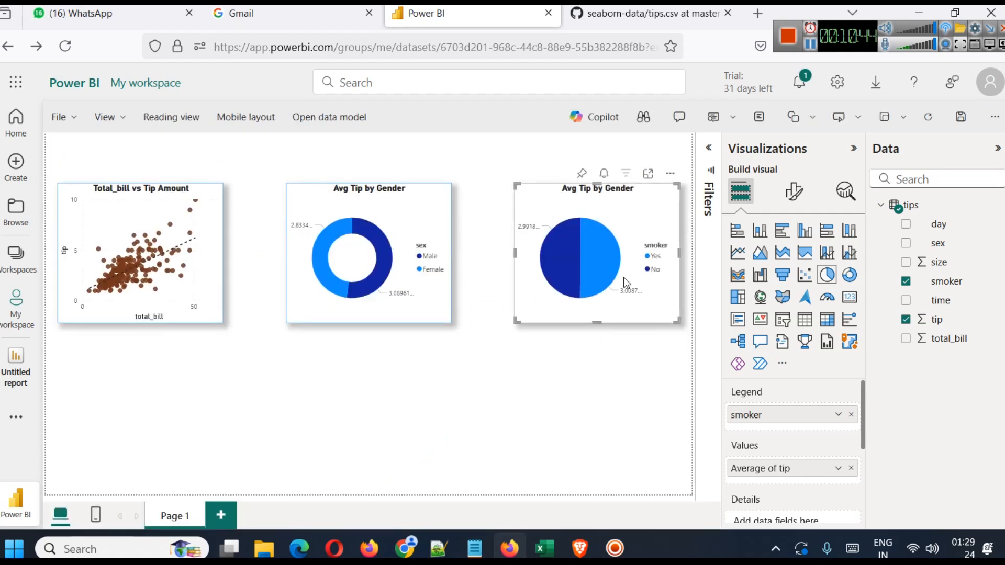
# Change the aggregation of tip in the smoker pie chart to Maximum and inspect its slices.
pyautogui.click(838, 468)
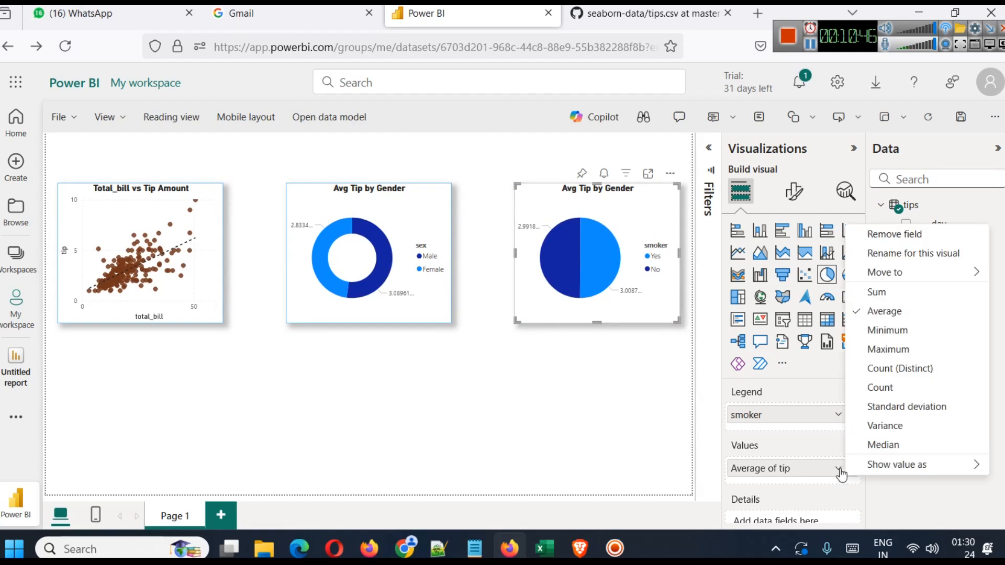
pyautogui.click(881, 351)
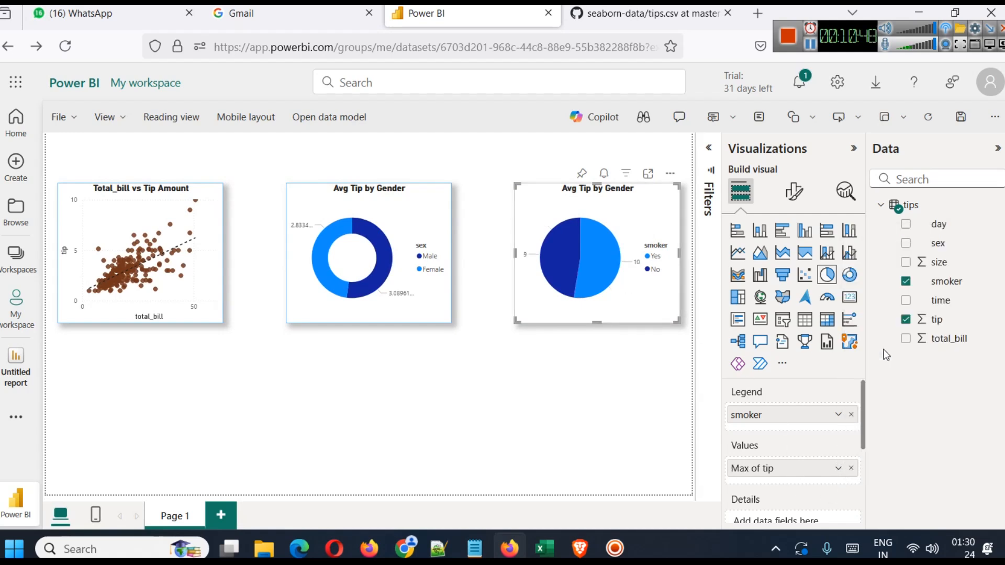
pyautogui.moveTo(610, 280)
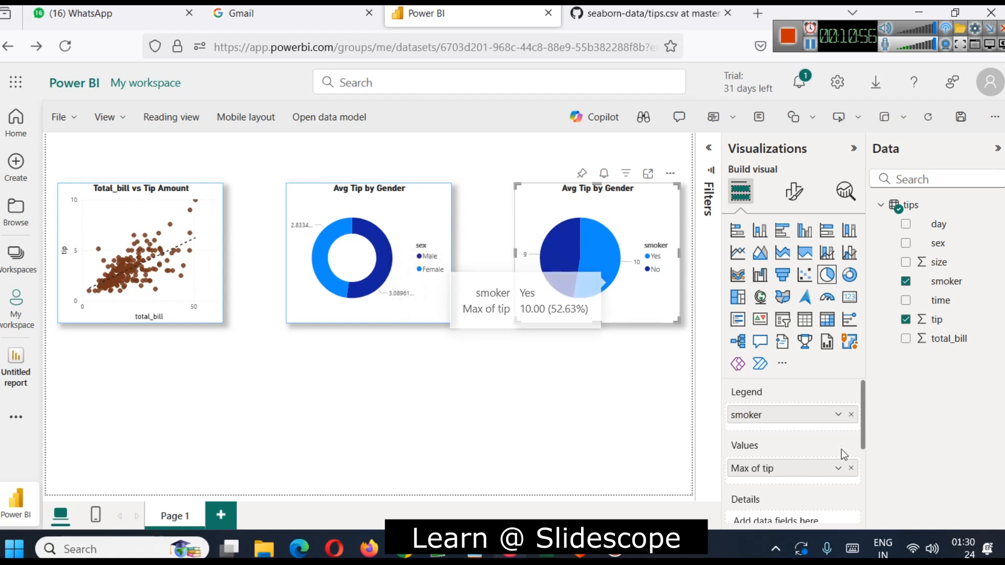
# Change the aggregation of tip in the smoker pie chart to Count (Distinct) and inspect both slices.
pyautogui.click(833, 469)
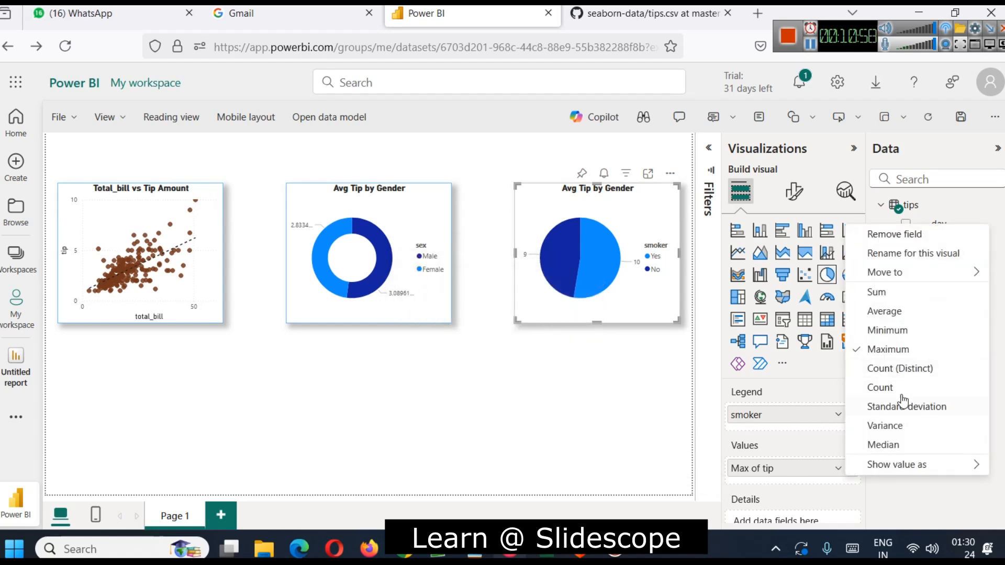
pyautogui.click(896, 369)
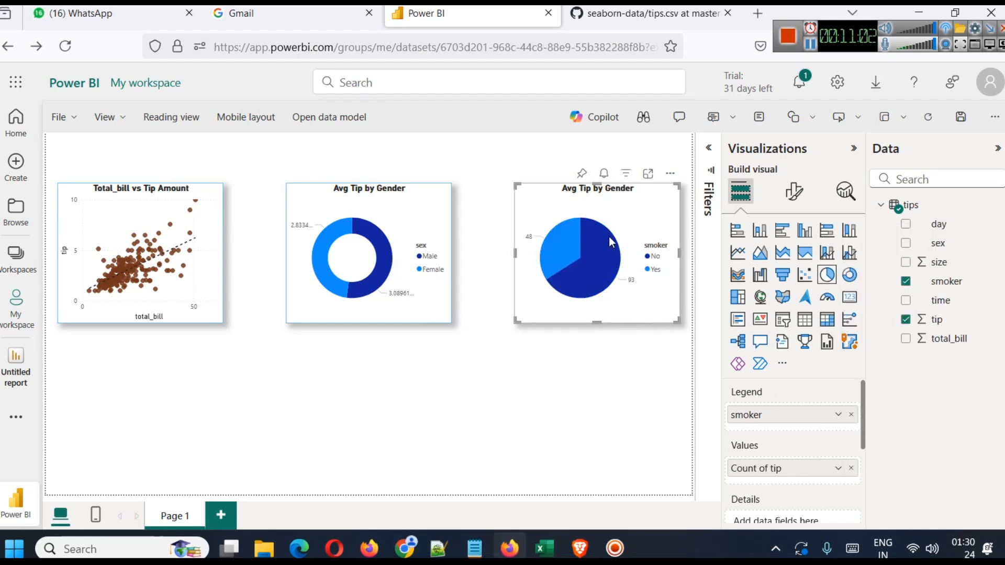
pyautogui.moveTo(608, 238)
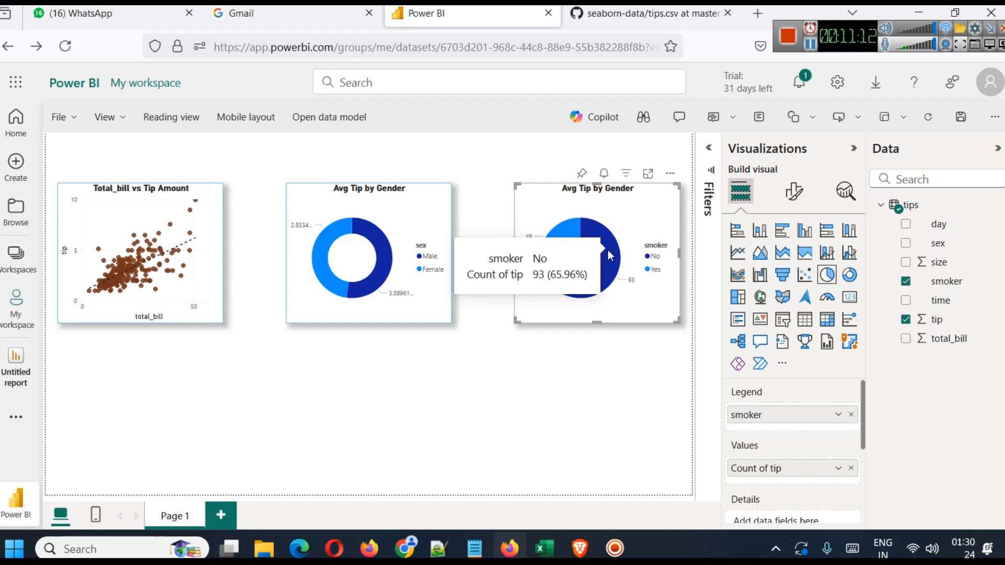
pyautogui.moveTo(549, 251)
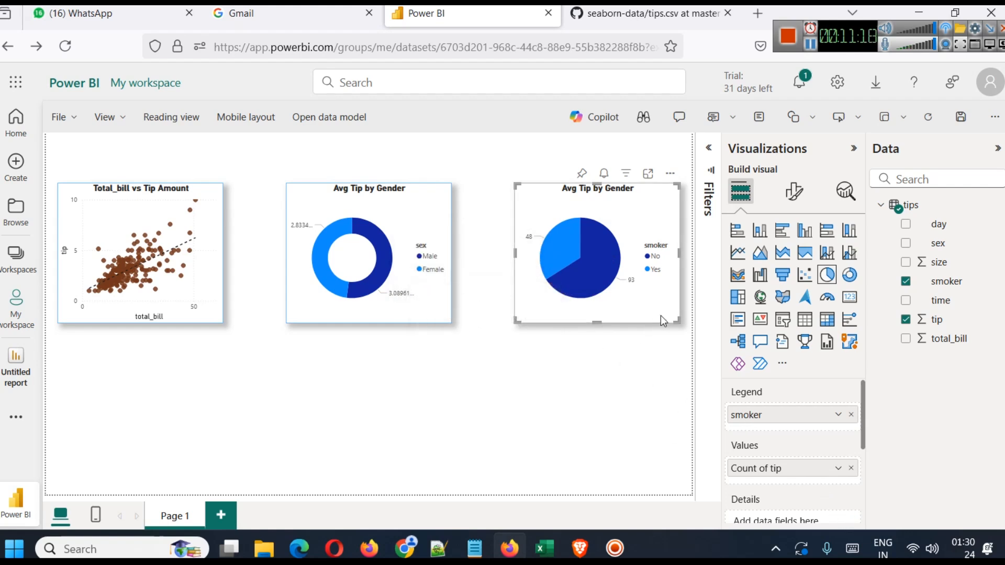
# Convert the smoker pie chart to a clustered column chart and set the tip aggregation to Sum.
pyautogui.click(814, 234)
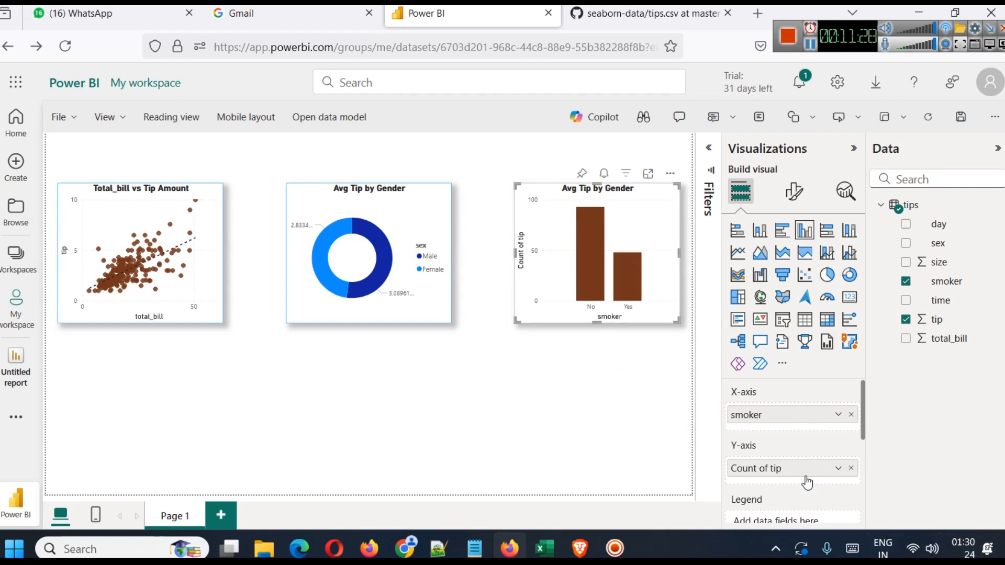
pyautogui.click(837, 468)
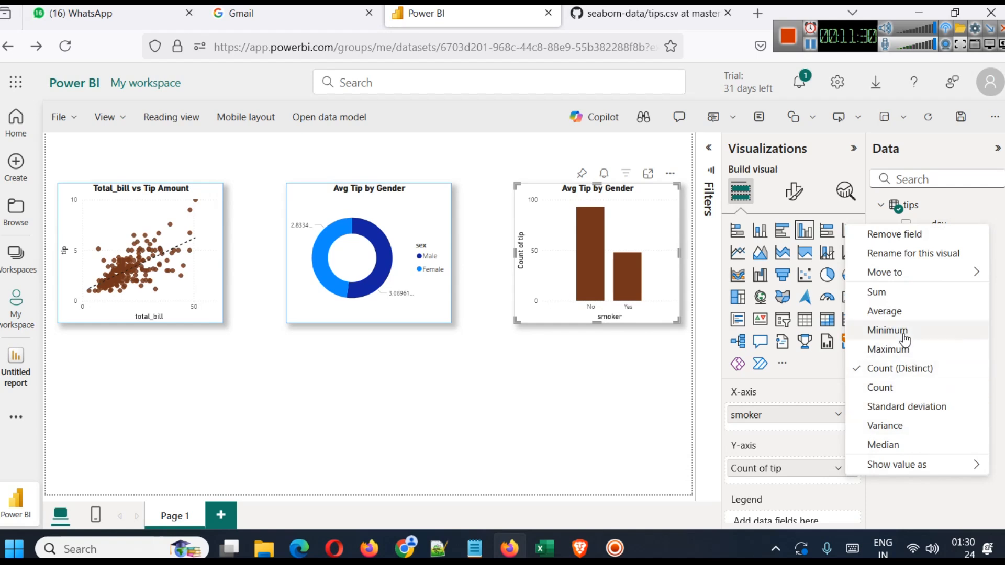
pyautogui.click(889, 292)
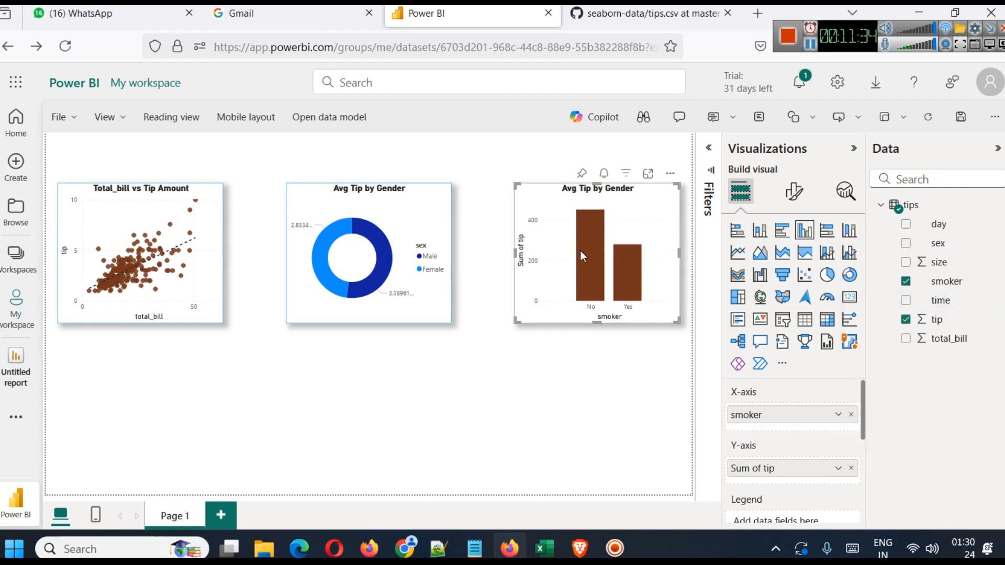
pyautogui.moveTo(591, 255)
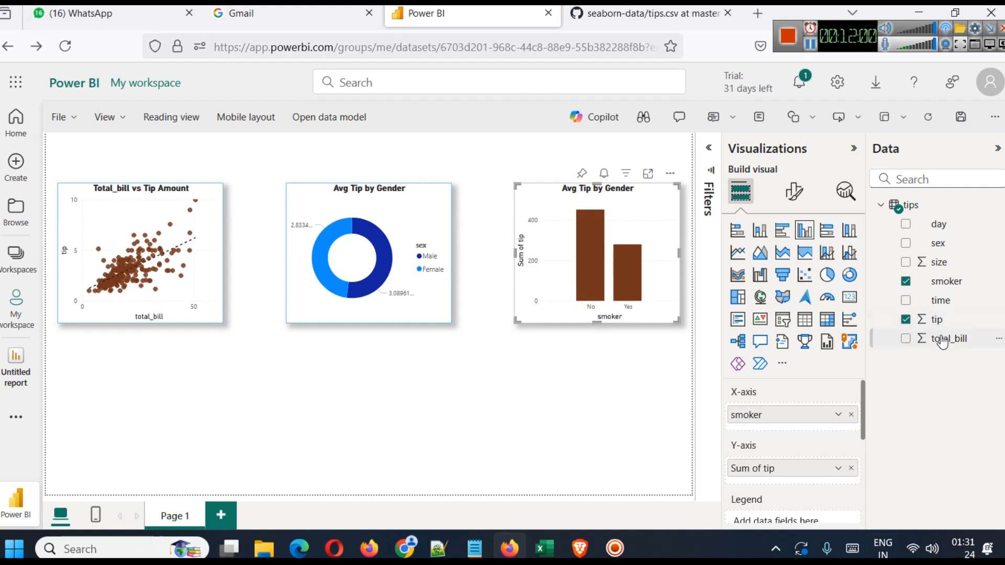
# Add total_bill to the Y-axis of the smoker column chart and compare its columns in focus mode.
pyautogui.moveTo(942, 341); pyautogui.dragTo(790, 486)
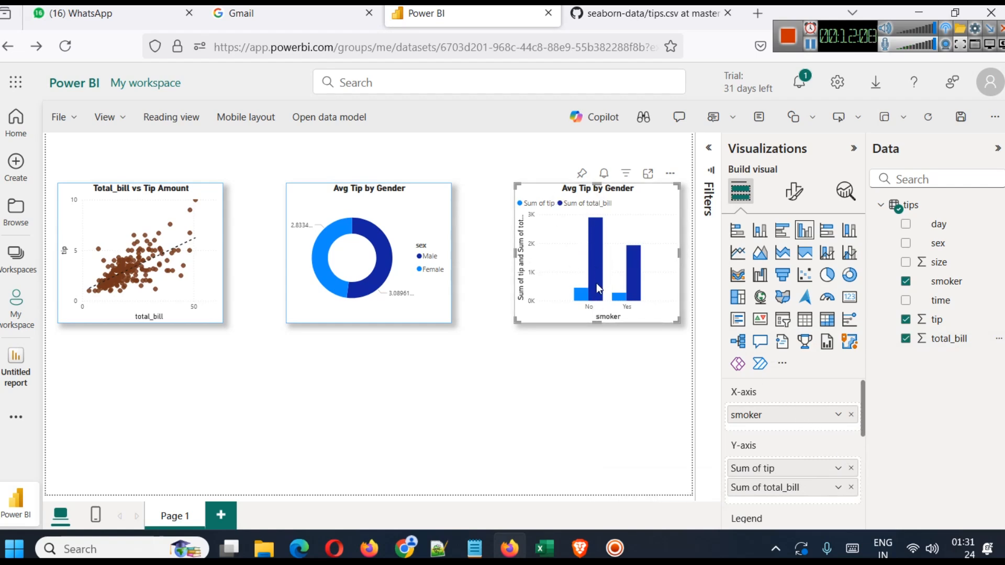
pyautogui.click(648, 173)
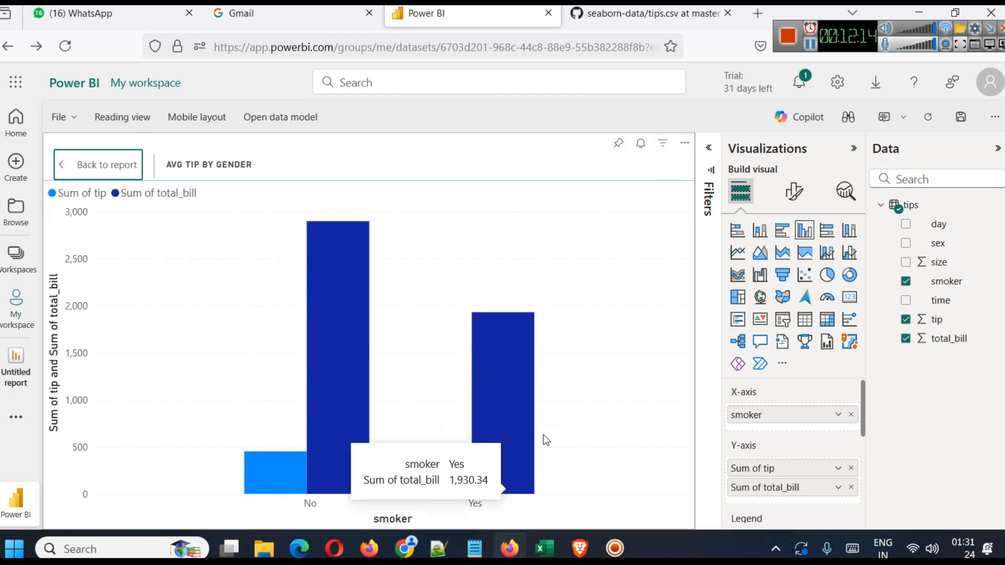
pyautogui.moveTo(512, 372)
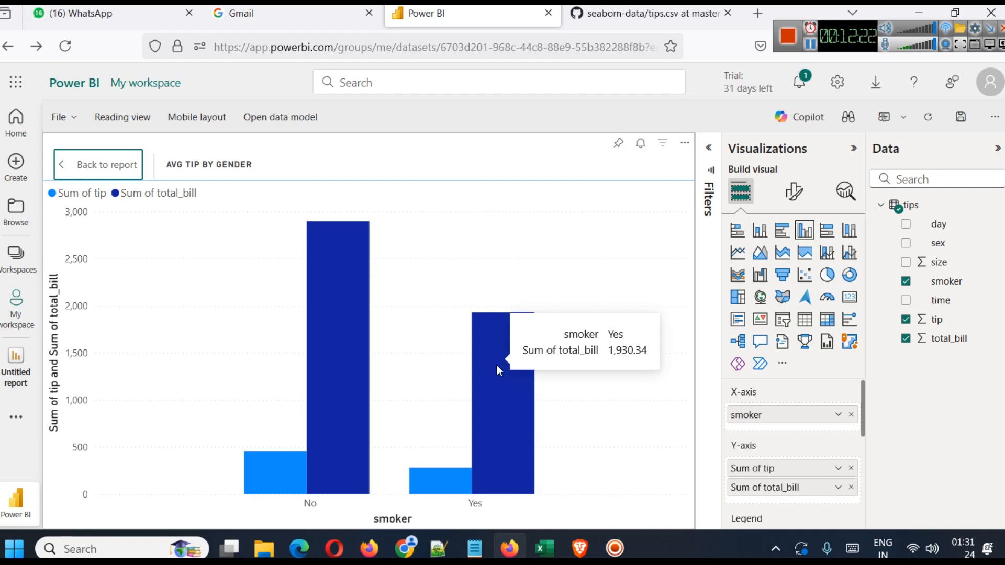
pyautogui.moveTo(432, 474)
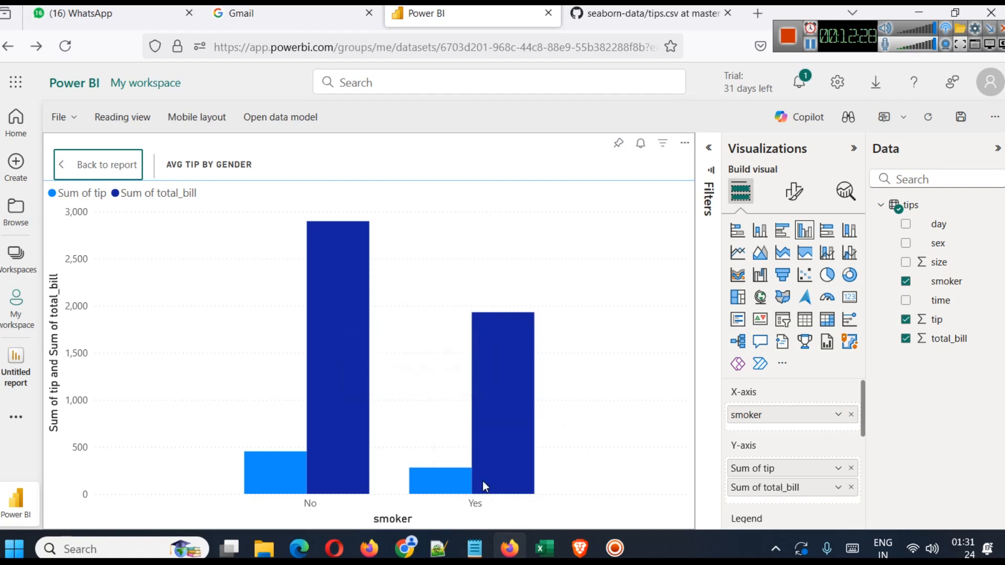
pyautogui.click(74, 163)
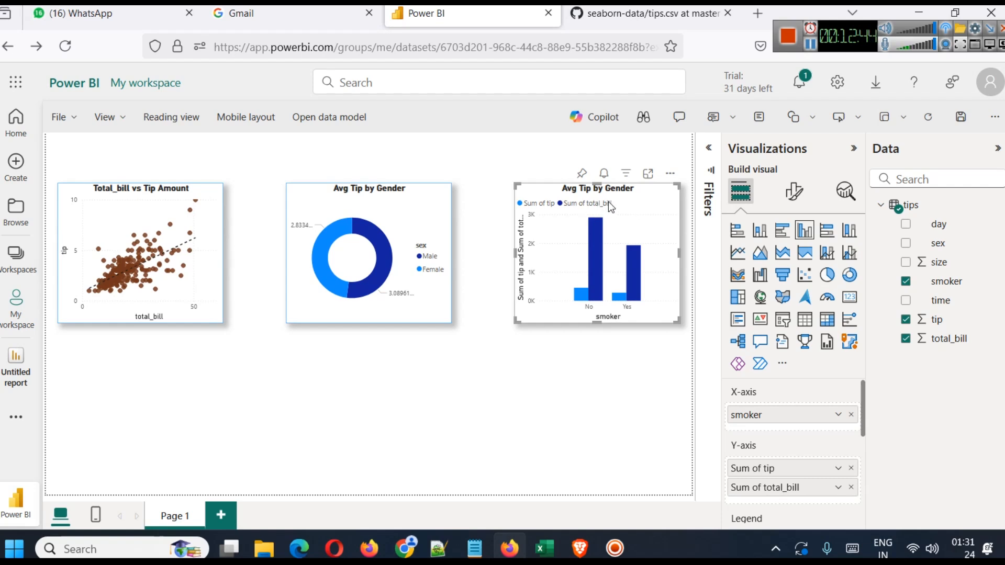
# Change the smoker column chart's title to "Avg Tip & Bill by Smoker".
pyautogui.click(793, 191)
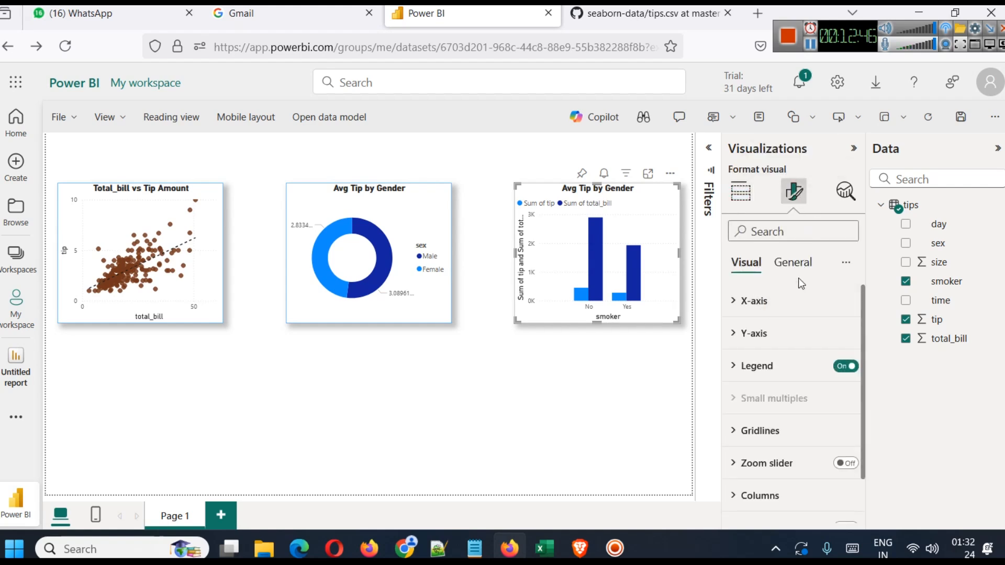
pyautogui.click(791, 263)
pyautogui.click(783, 333)
pyautogui.doubleClick(793, 413)
pyautogui.write('SMoke')
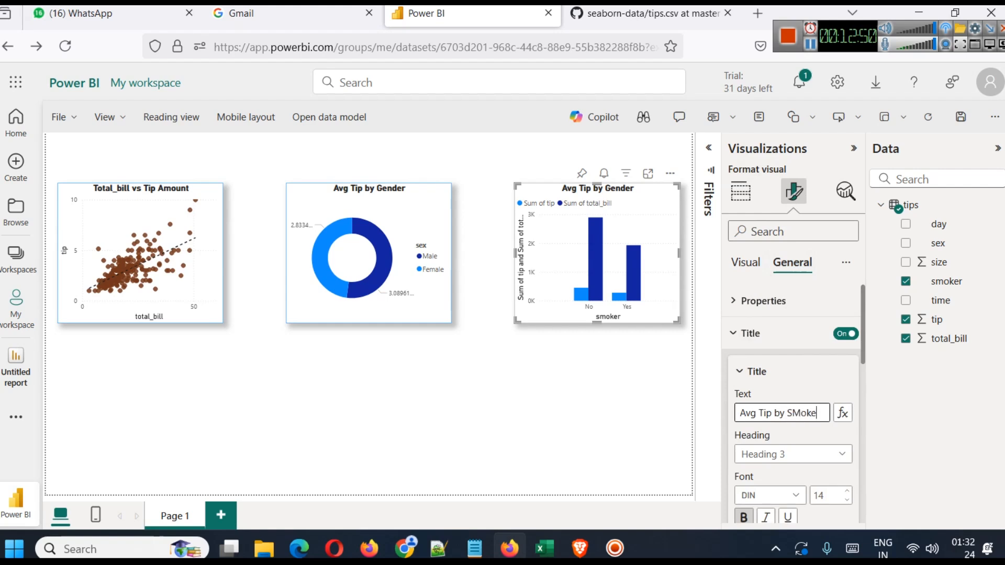
pyautogui.press('BackSpace')
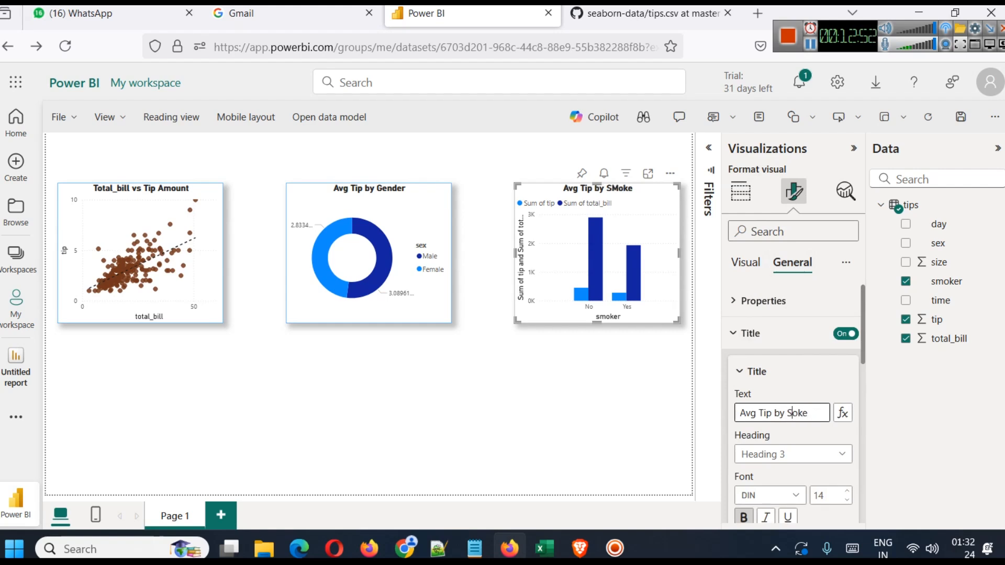
pyautogui.press('Right')
pyautogui.press('Right')
pyautogui.press('Right')
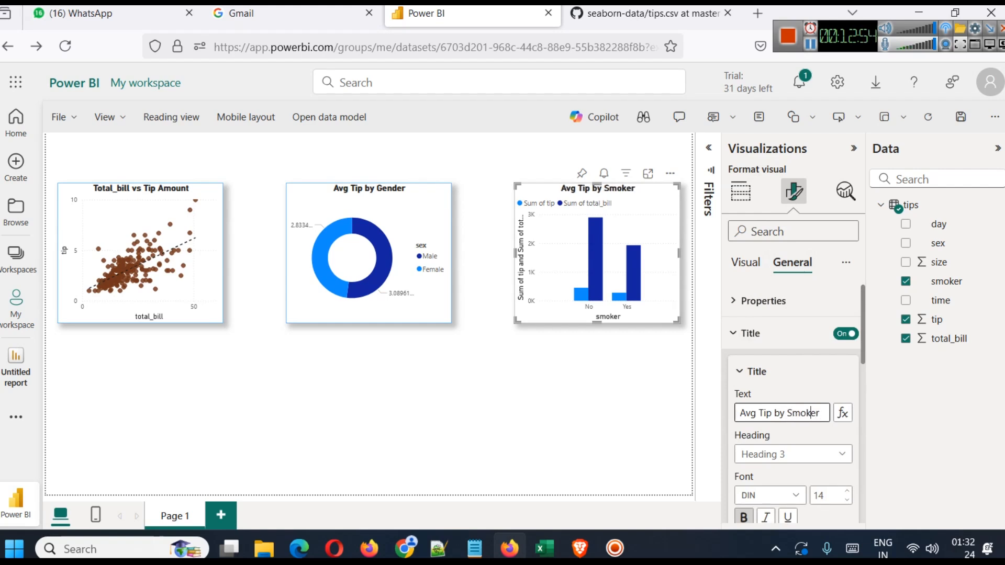
pyautogui.write('& Bill')
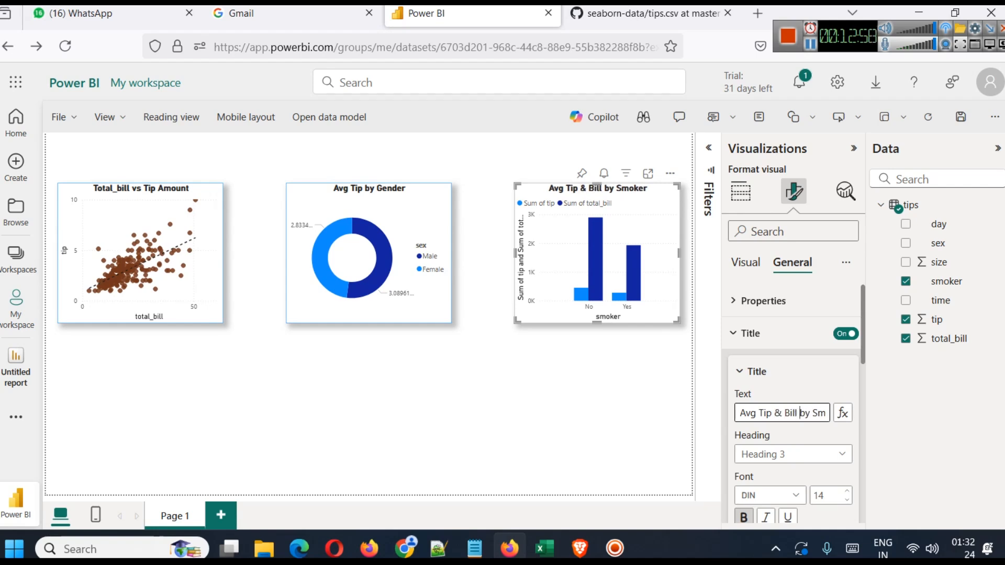
pyautogui.click(669, 377)
# Set the column color of the Sum of tip series in the smoker chart to the recently used dark brown.
pyautogui.click(660, 279)
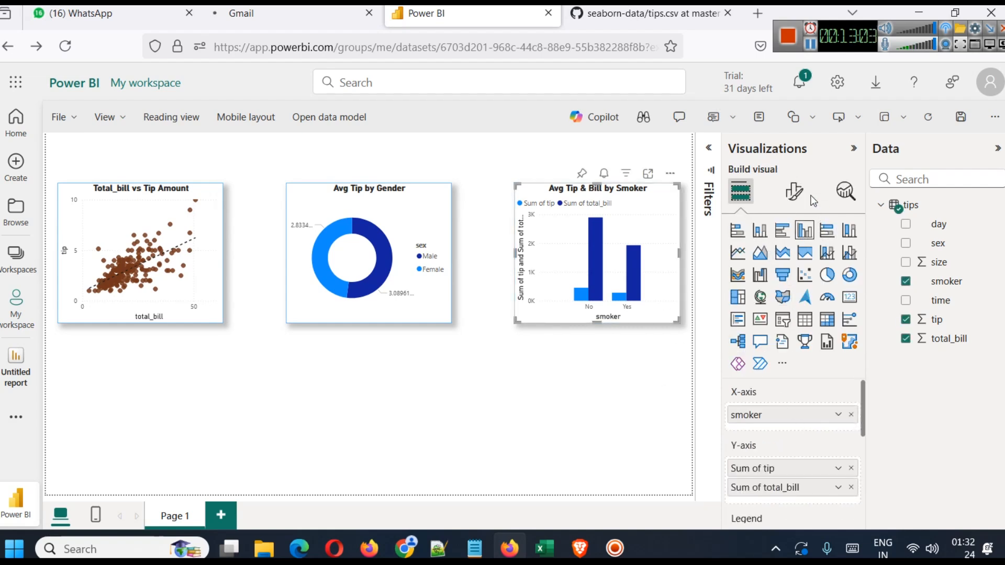
pyautogui.click(784, 193)
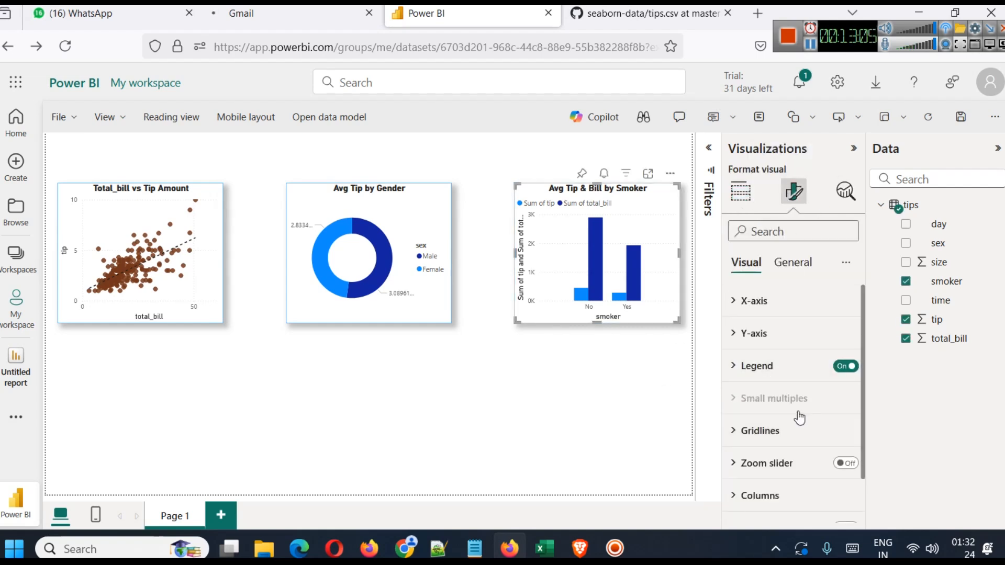
pyautogui.scroll(-1, 795, 413)
pyautogui.click(763, 441)
pyautogui.scroll(-4, 787, 413)
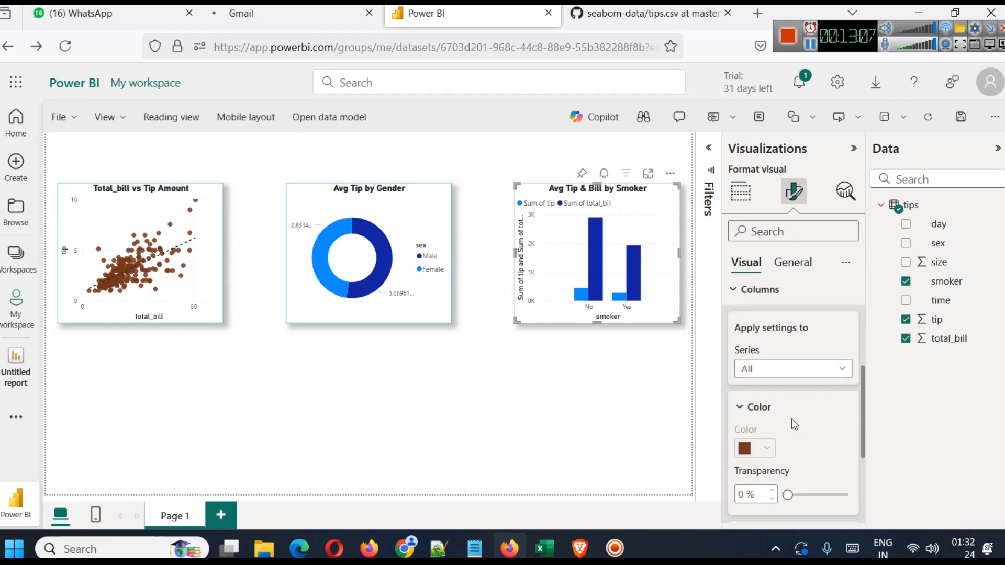
pyautogui.click(784, 294)
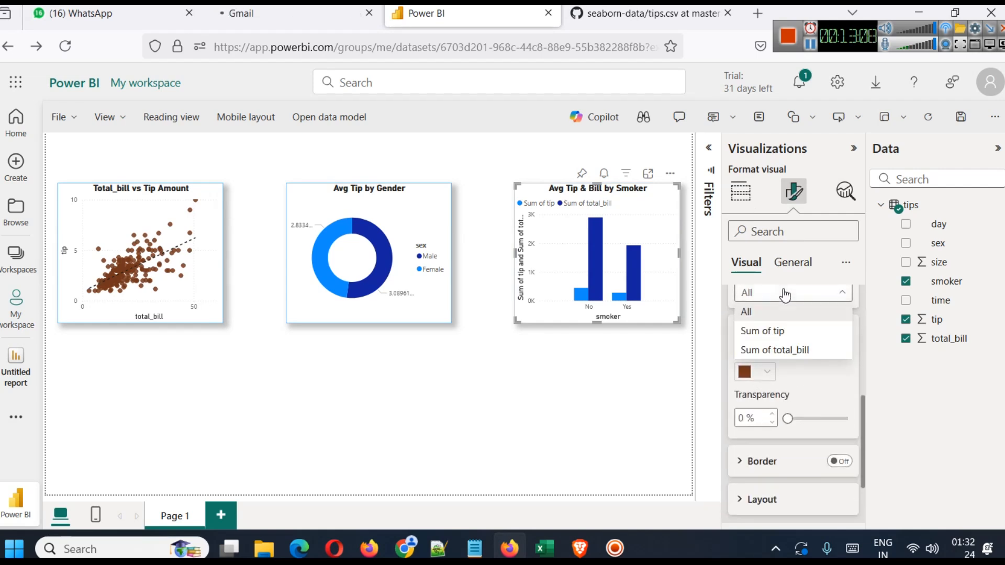
pyautogui.click(779, 332)
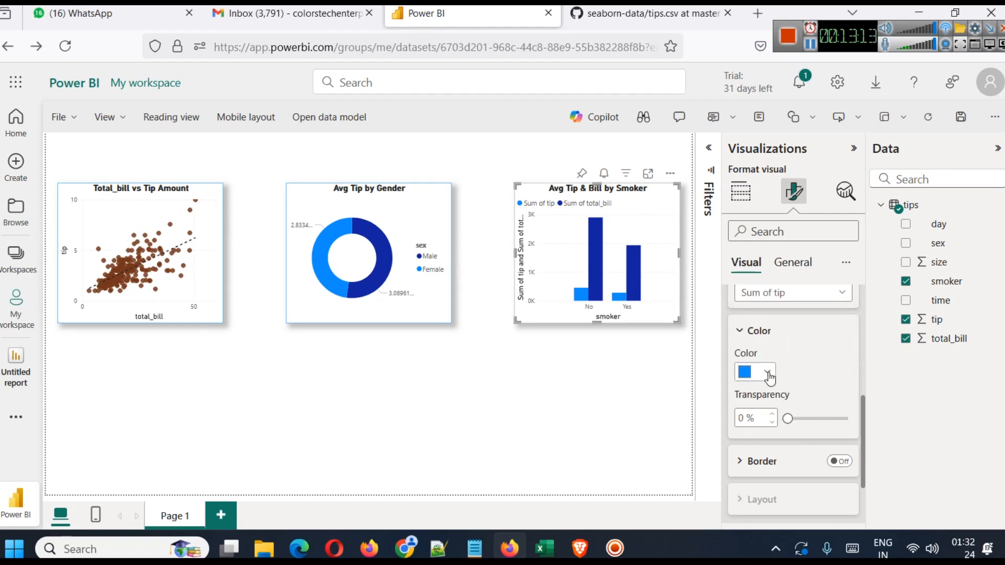
pyautogui.click(767, 372)
pyautogui.click(760, 303)
# Set the column color of the Sum of total_bill series in the smoker chart to a light orange.
pyautogui.click(788, 292)
pyautogui.click(785, 348)
pyautogui.click(767, 373)
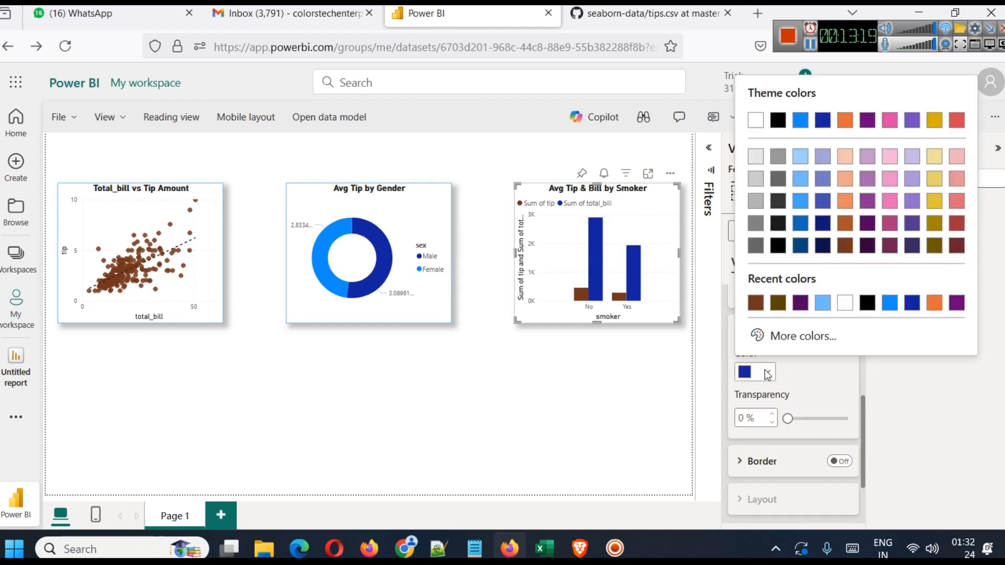
pyautogui.click(845, 201)
pyautogui.click(557, 359)
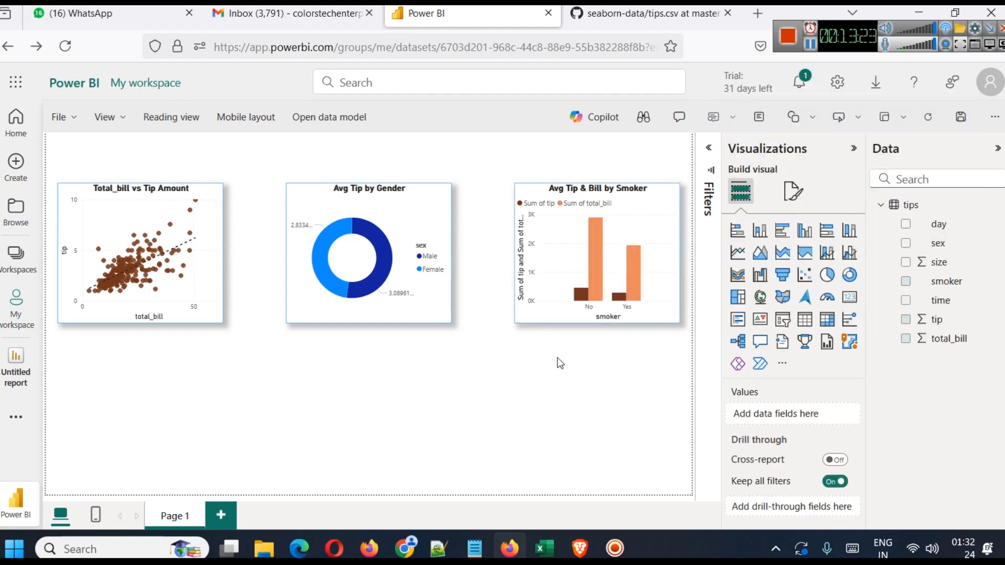
# Recolor the Avg Tip by Gender donut slices, using dark brown for Male and light orange for Female.
pyautogui.click(431, 230)
pyautogui.click(793, 191)
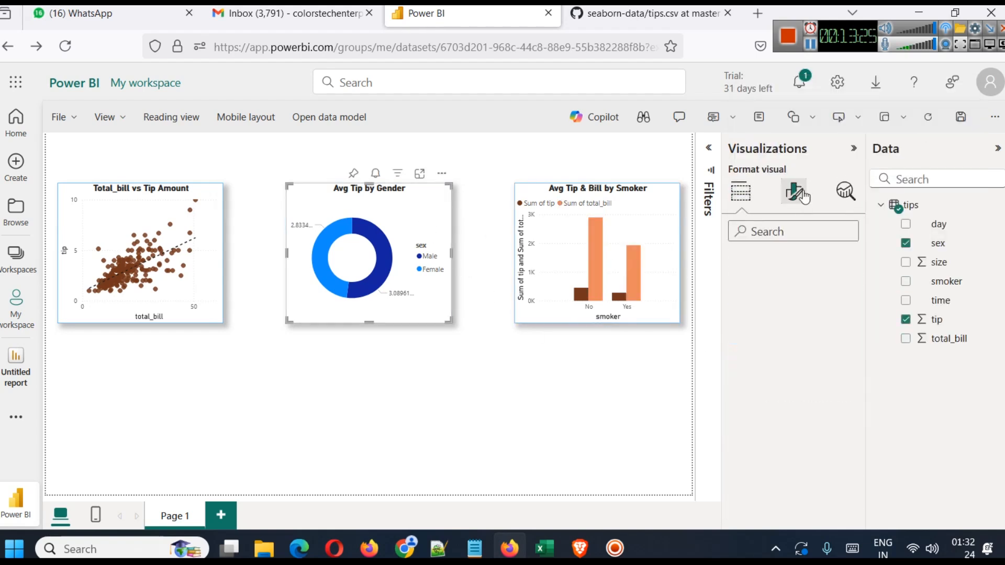
pyautogui.click(780, 333)
pyautogui.scroll(-2, 788, 404)
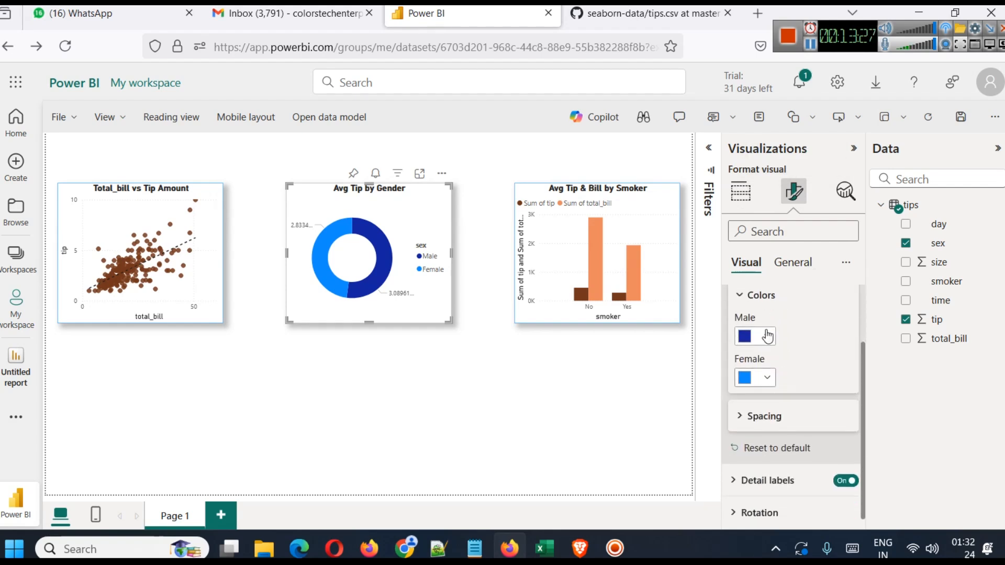
pyautogui.click(766, 336)
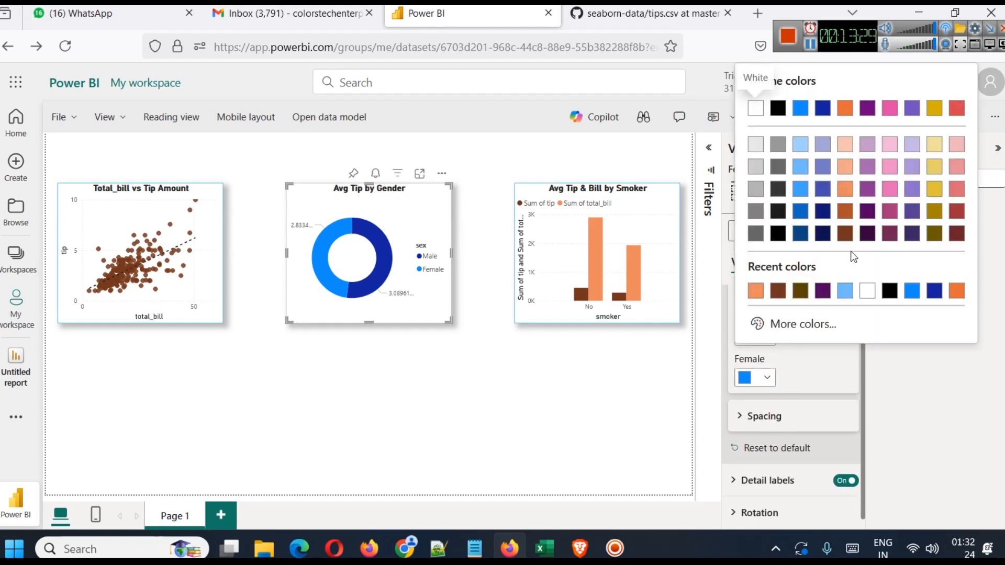
pyautogui.click(849, 236)
pyautogui.click(755, 377)
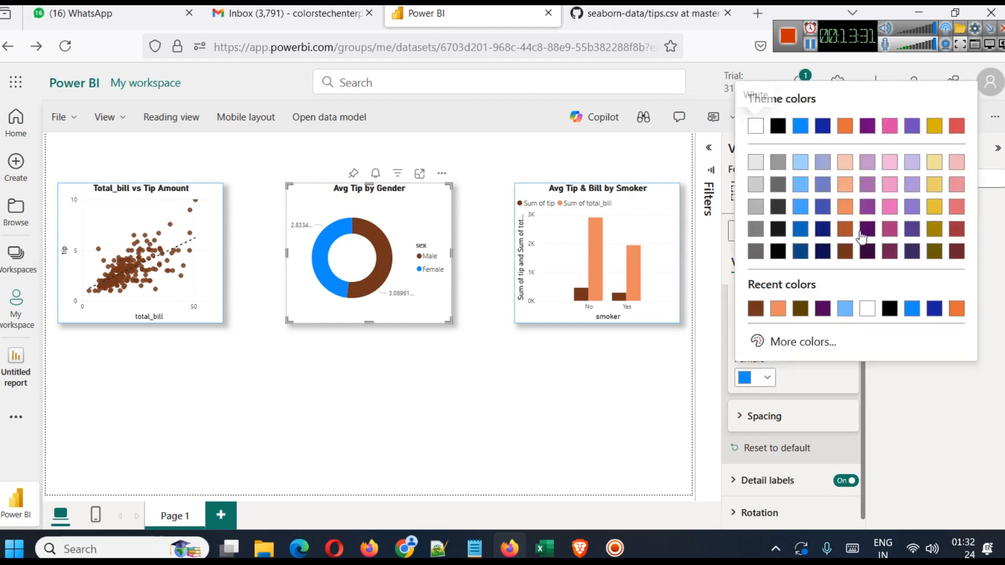
pyautogui.click(851, 202)
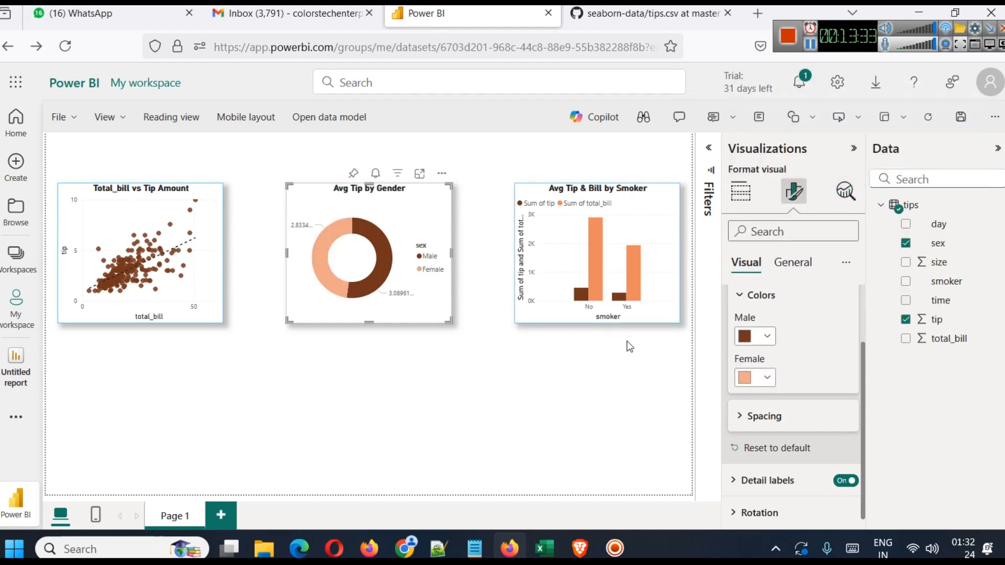
pyautogui.click(498, 352)
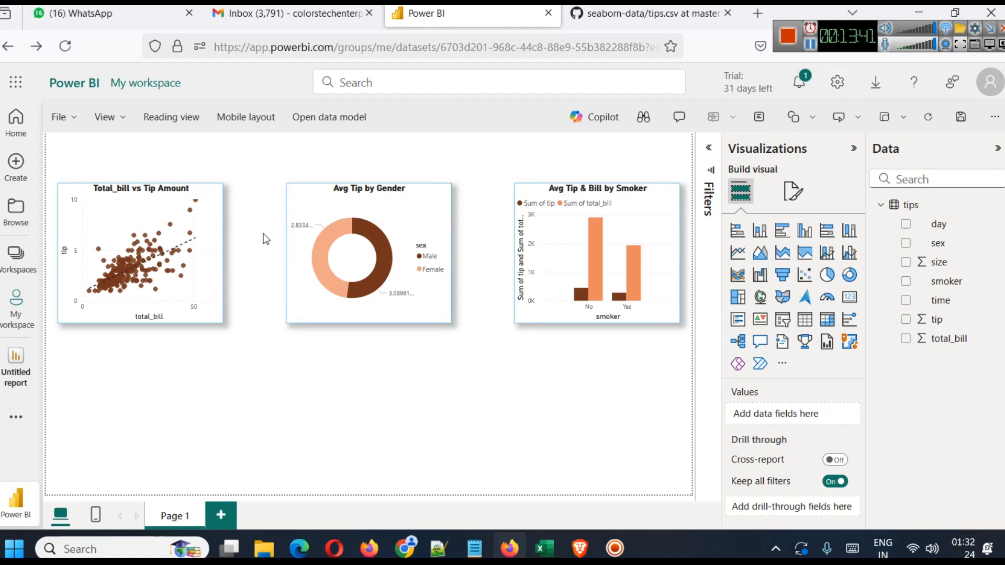
# Widen the scatter, gender donut and smoker column charts so they fill the row with only narrow gaps between them.
pyautogui.click(219, 248)
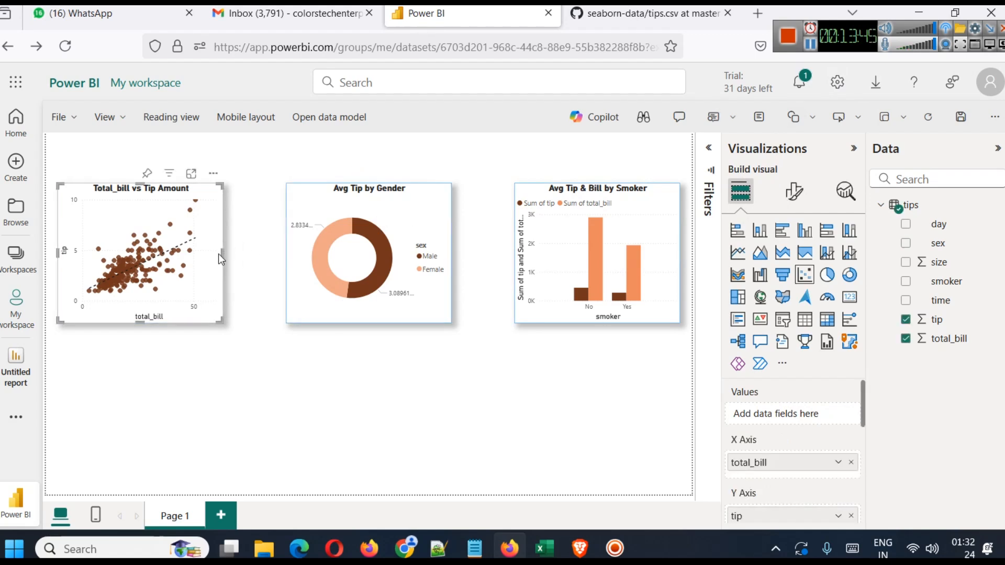
pyautogui.moveTo(223, 254); pyautogui.dragTo(268, 252)
pyautogui.click(299, 240)
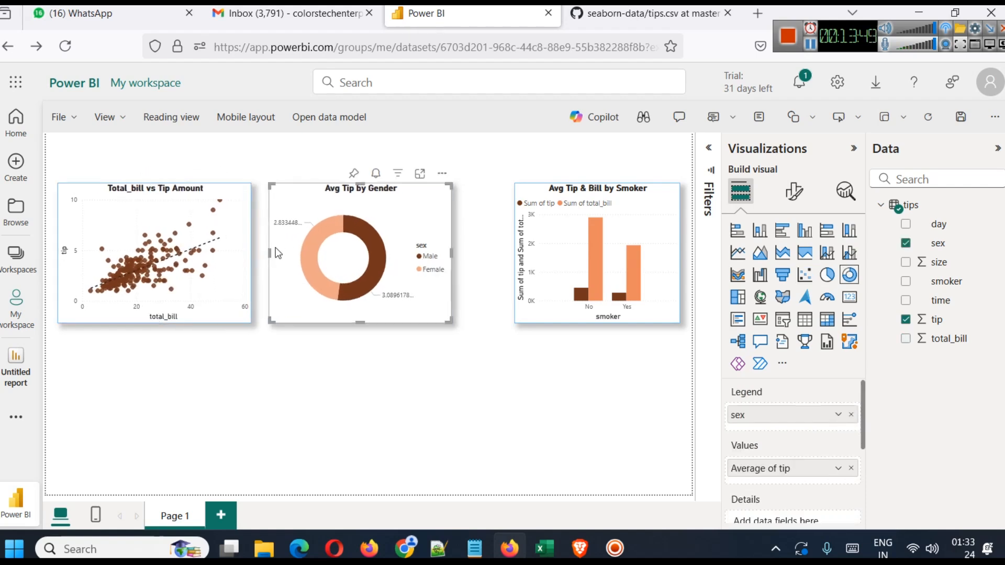
pyautogui.moveTo(452, 252); pyautogui.dragTo(472, 255)
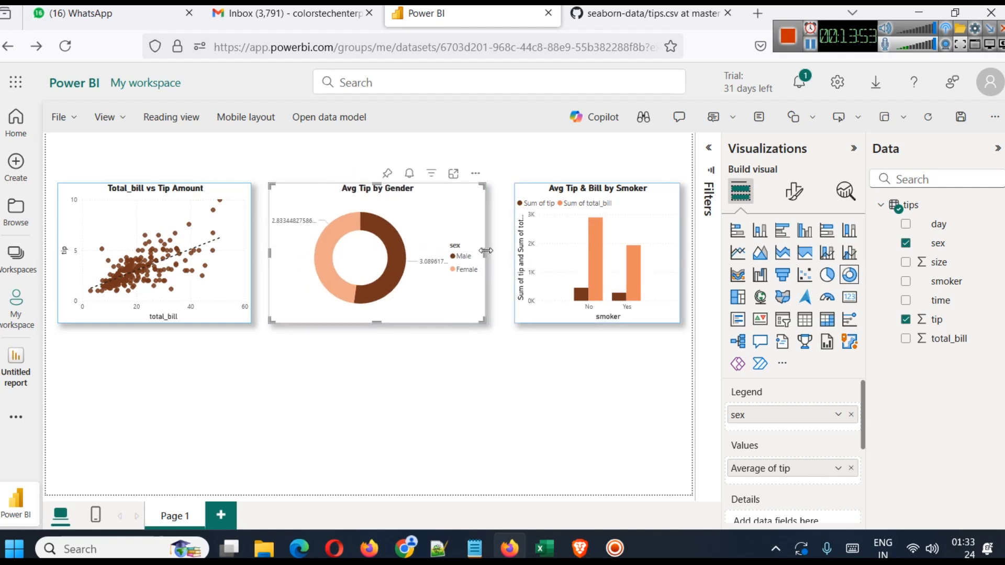
pyautogui.click(519, 257)
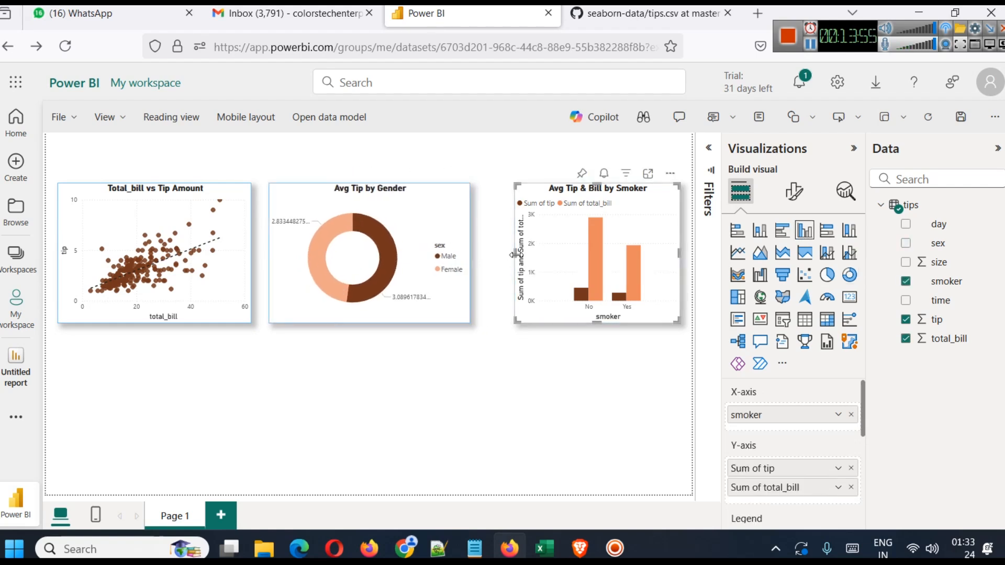
pyautogui.moveTo(515, 256); pyautogui.dragTo(480, 255)
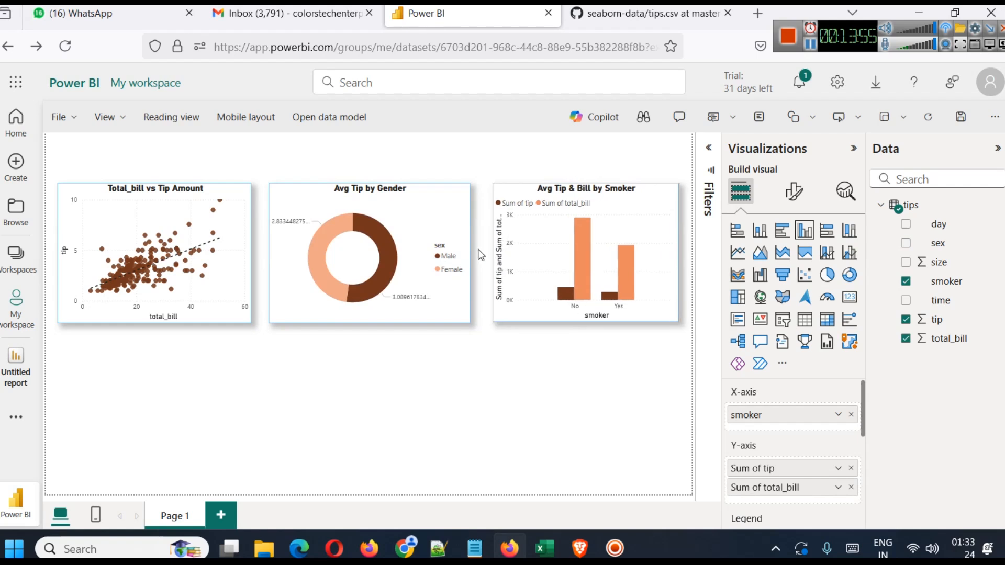
pyautogui.click(517, 372)
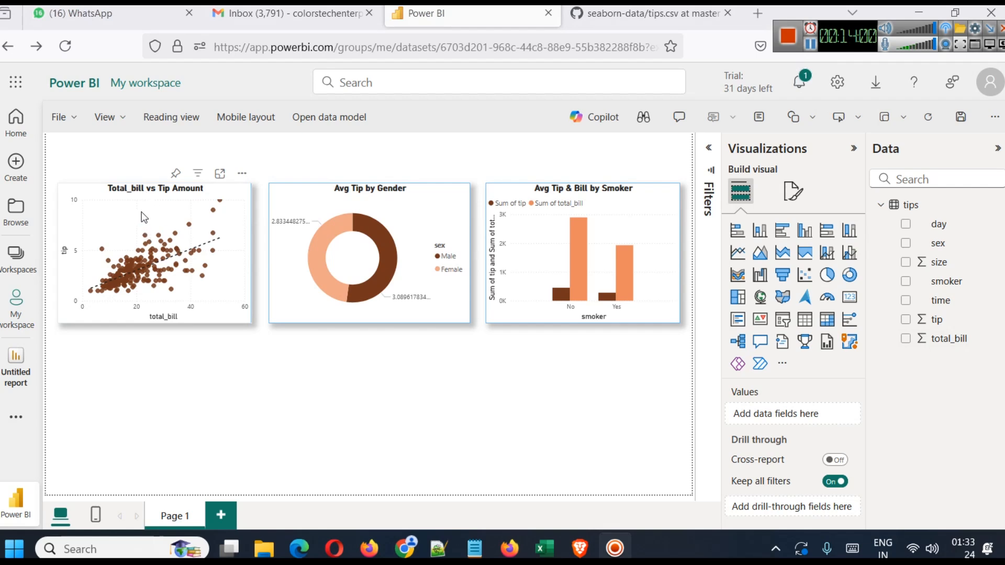
# Review the columns and rows of tips.csv on its GitHub page, and return to the Power BI report.
pyautogui.click(120, 240)
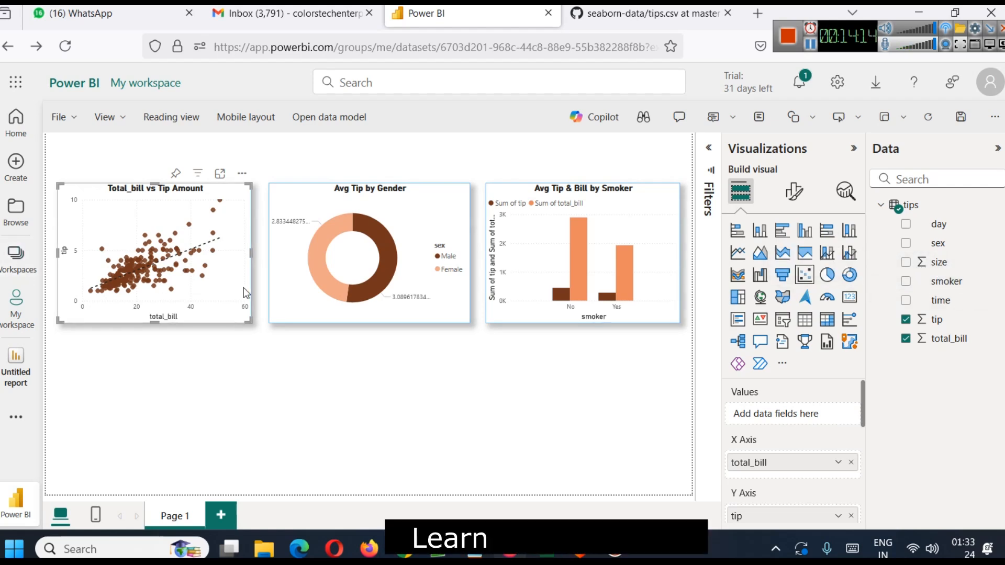
pyautogui.click(643, 13)
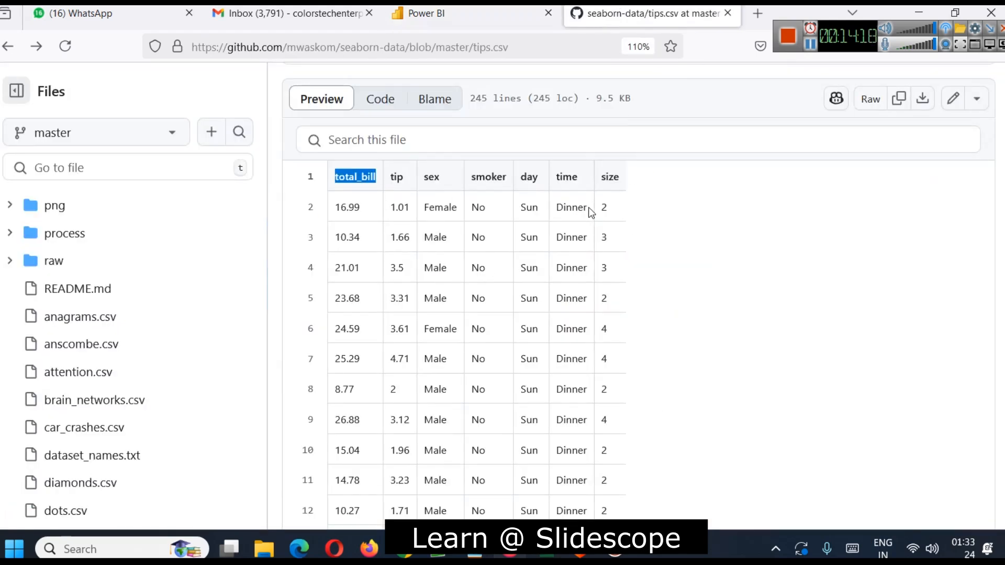
pyautogui.scroll(-8, 633, 275)
pyautogui.scroll(7, 611, 378)
pyautogui.scroll(5, 633, 361)
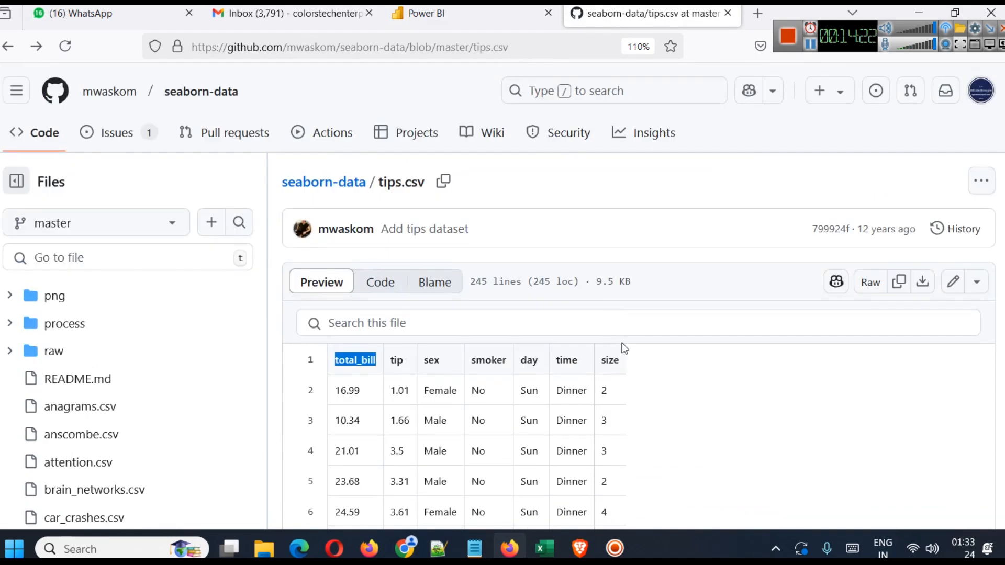
pyautogui.scroll(-5, 623, 351)
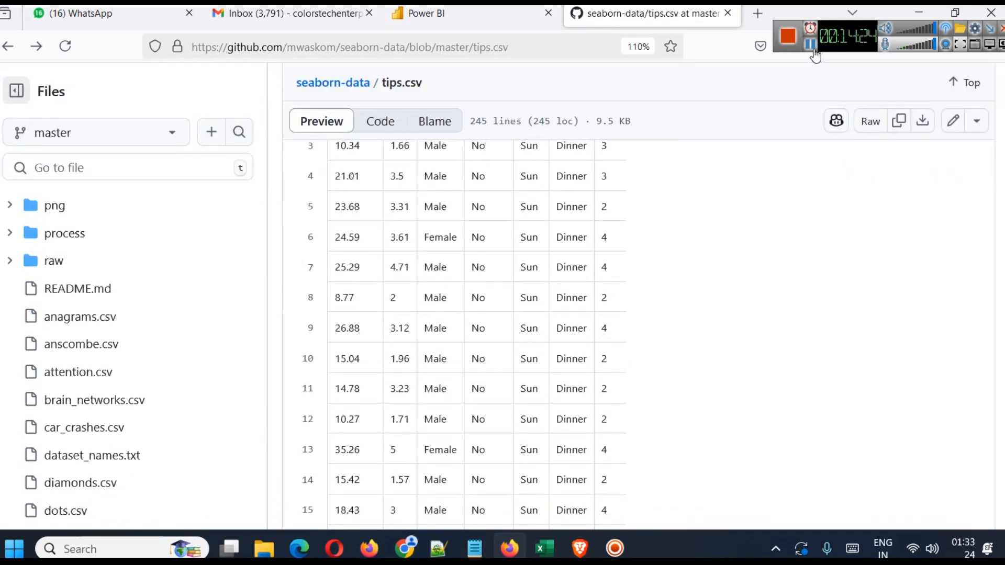
pyautogui.scroll(5, 591, 273)
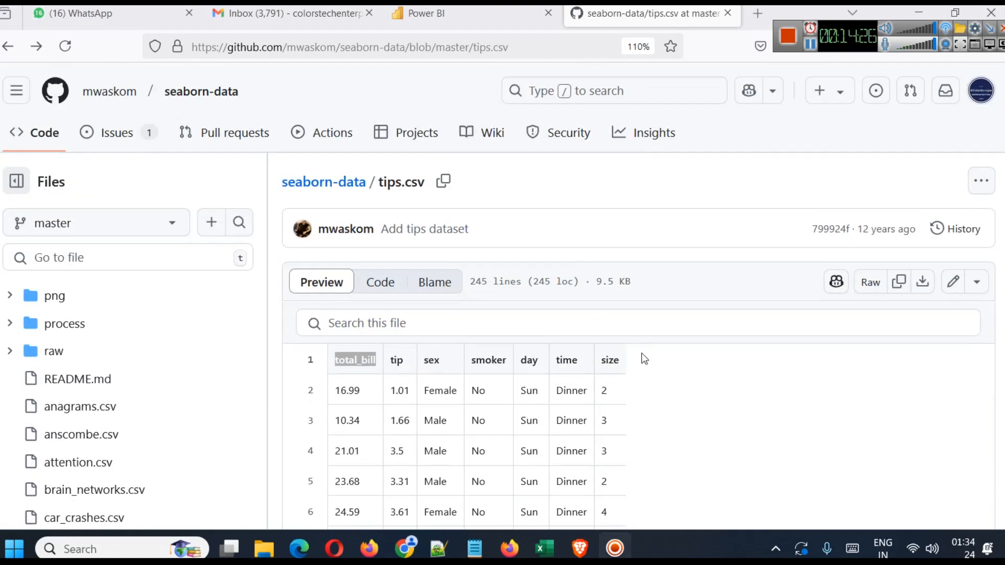
pyautogui.scroll(-2, 644, 359)
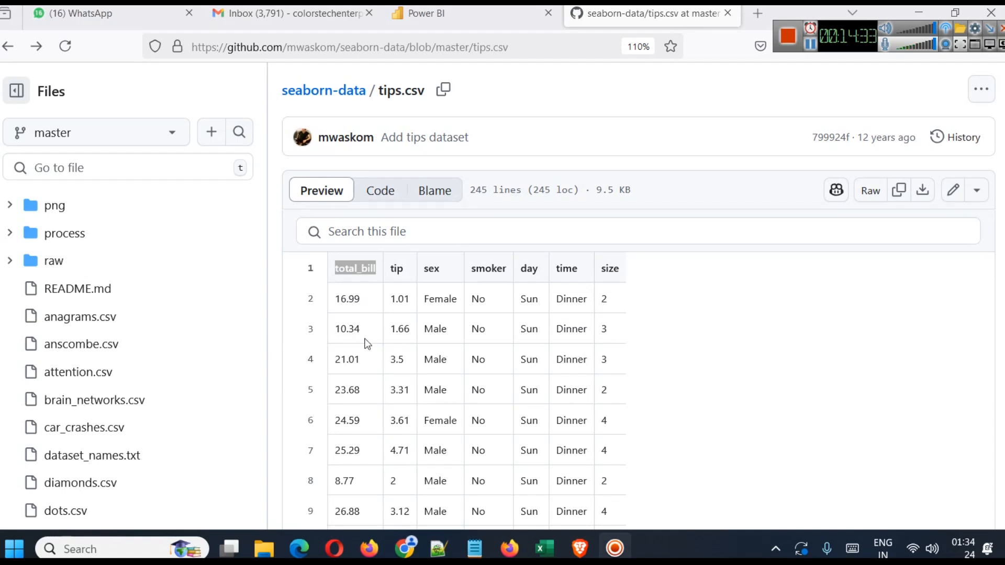
pyautogui.click(513, 18)
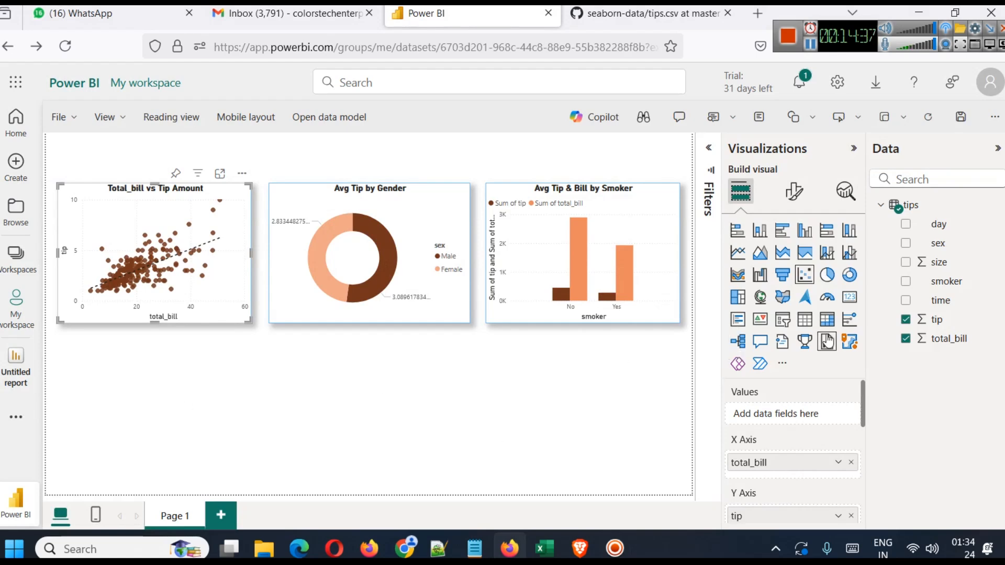
pyautogui.click(755, 235)
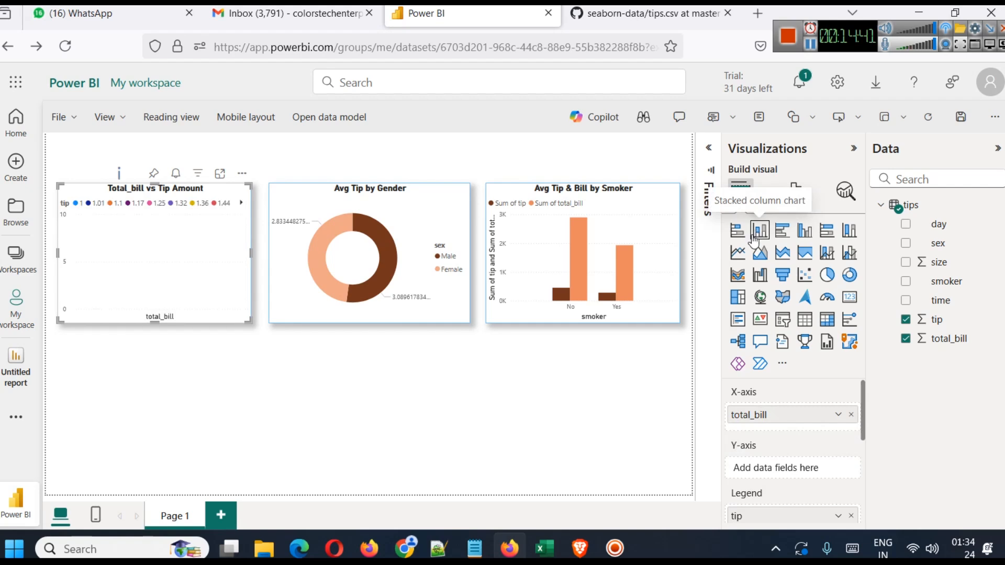
pyautogui.hotkey('ctrl', 'z')
pyautogui.click(679, 340)
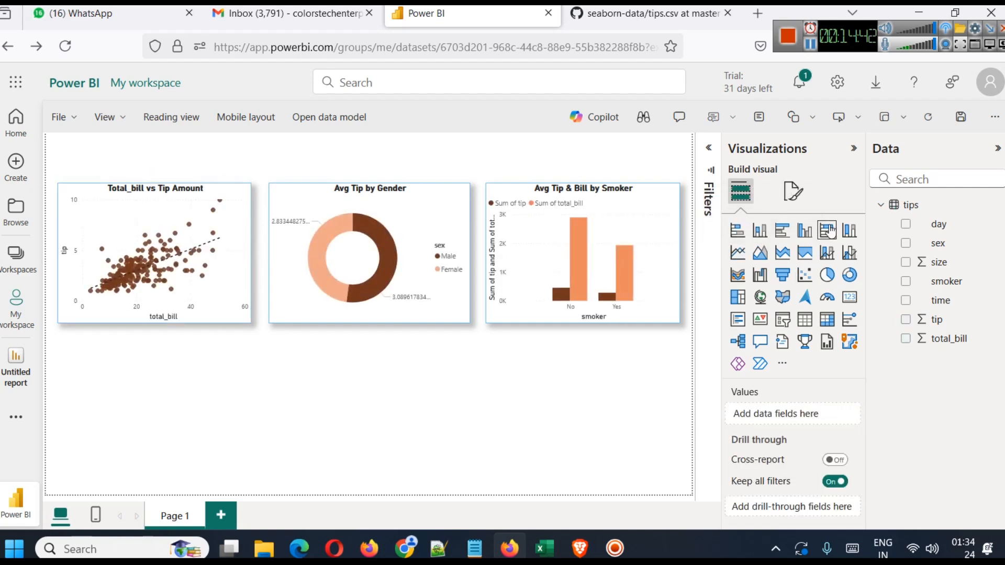
pyautogui.click(760, 230)
pyautogui.moveTo(194, 397); pyautogui.dragTo(194, 404)
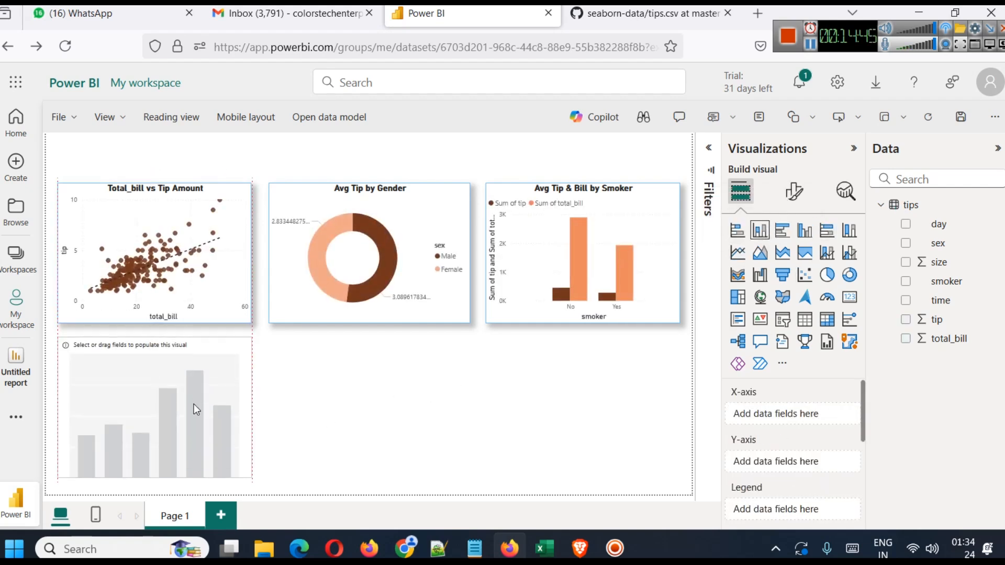
pyautogui.click(360, 438)
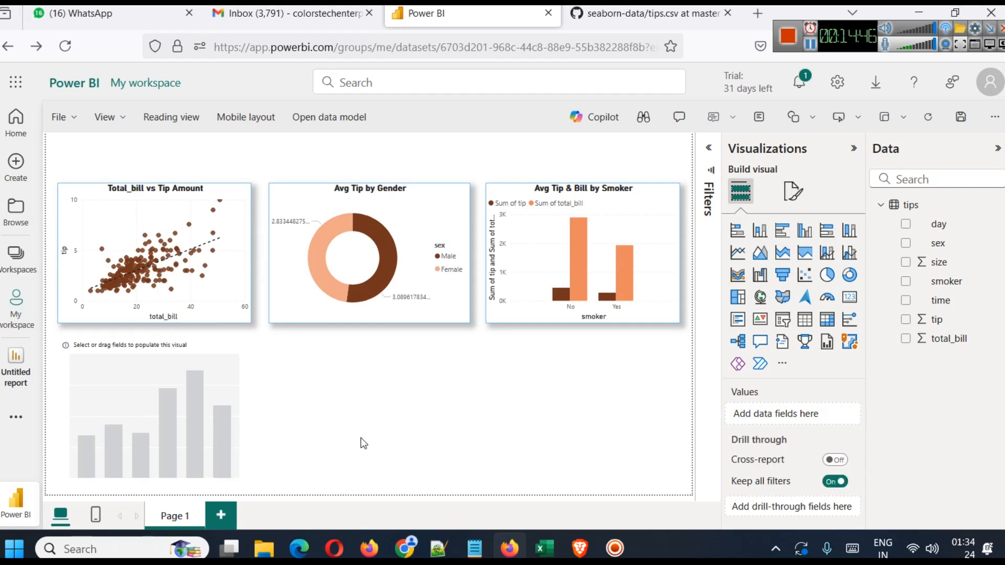
pyautogui.click(184, 418)
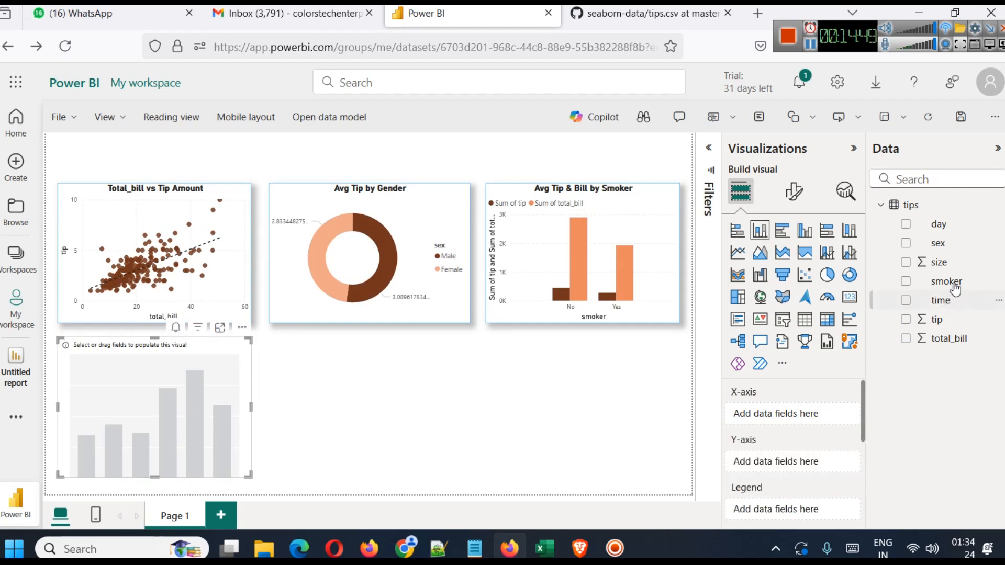
pyautogui.moveTo(942, 262); pyautogui.dragTo(826, 410)
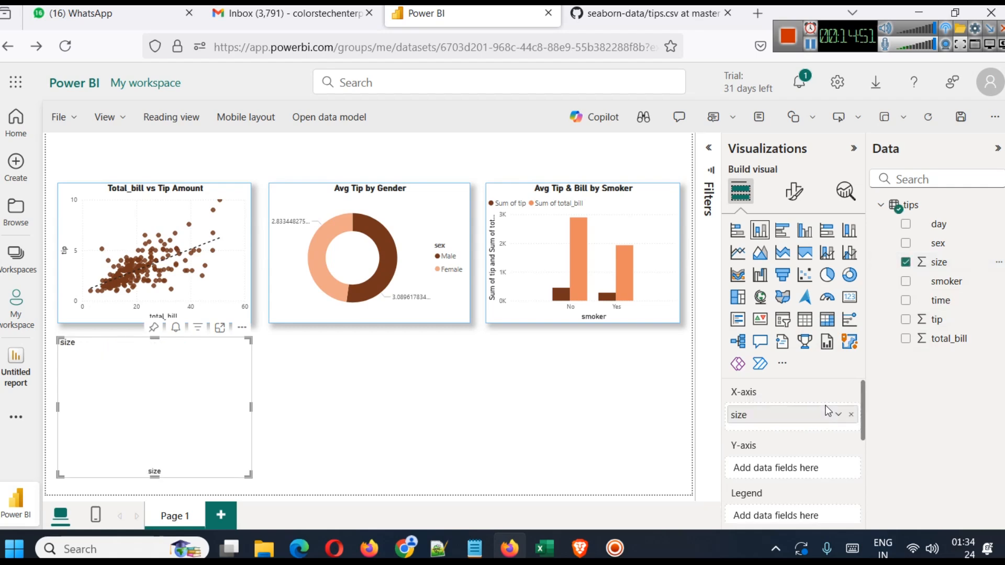
pyautogui.click(345, 396)
pyautogui.hotkey('ctrl', 'z')
pyautogui.click(307, 399)
pyautogui.click(218, 405)
pyautogui.press('Delete')
# Duplicate the Total_bill vs Tip Amount scatter chart directly below the original and convert the copy to a stacked column chart.
pyautogui.click(191, 273)
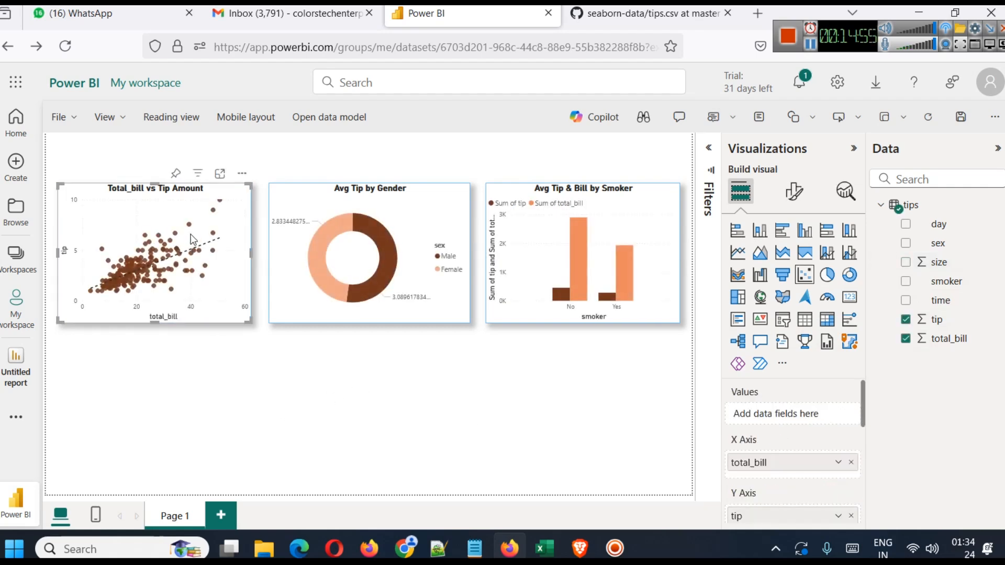
pyautogui.hotkey('ctrl', 'c')
pyautogui.hotkey('ctrl', 'v')
pyautogui.click(306, 403)
pyautogui.click(172, 373)
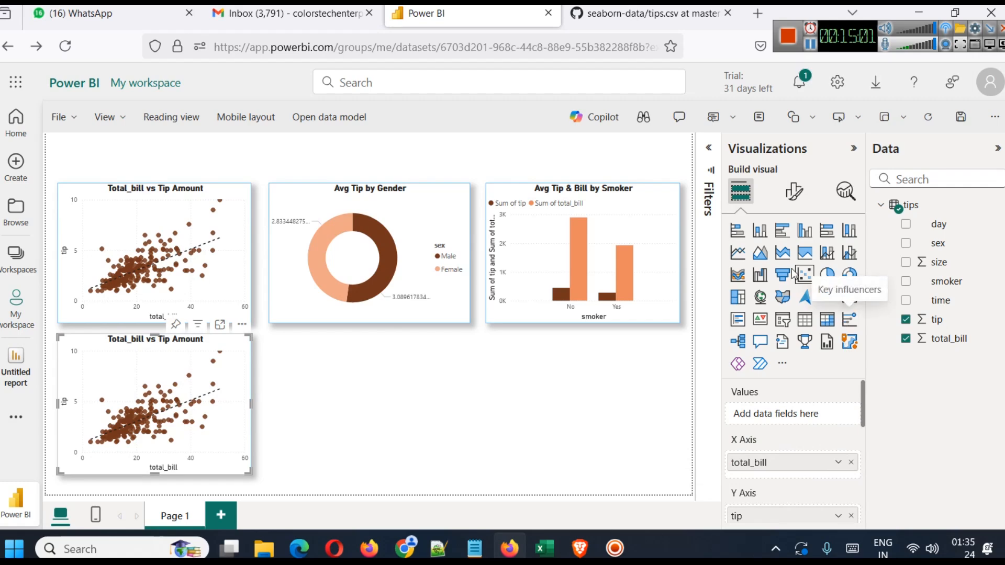
pyautogui.click(766, 233)
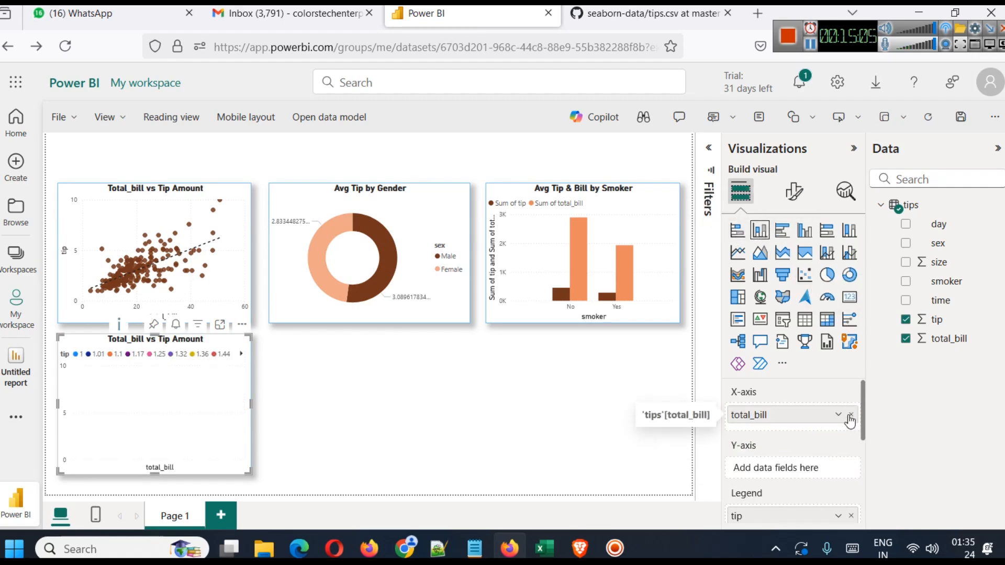
# Replace the copied chart's total_bill and tip legend fields with size on the X-axis and tip on the Y-axis.
pyautogui.click(849, 415)
pyautogui.scroll(-1, 849, 421)
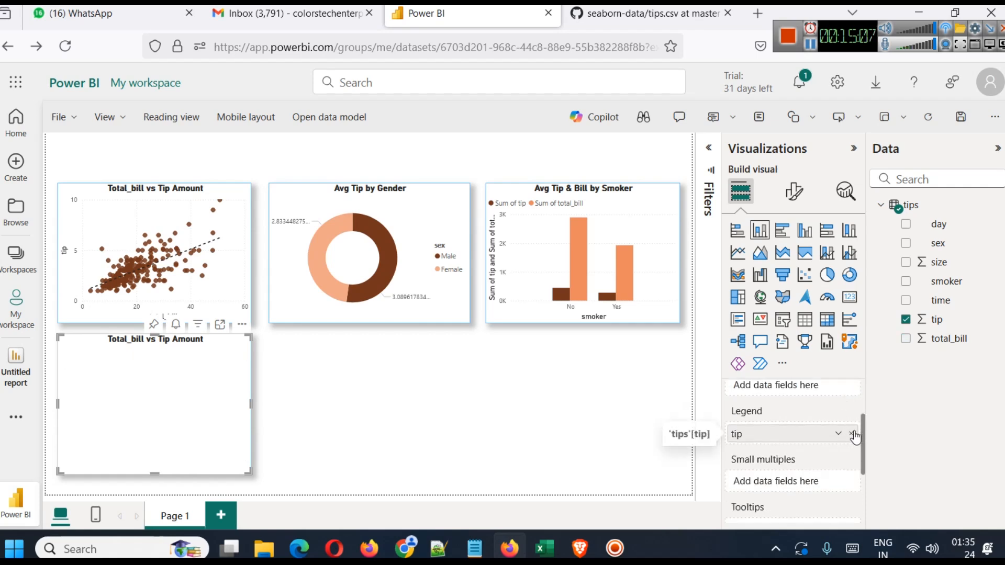
pyautogui.click(851, 433)
pyautogui.scroll(1, 812, 433)
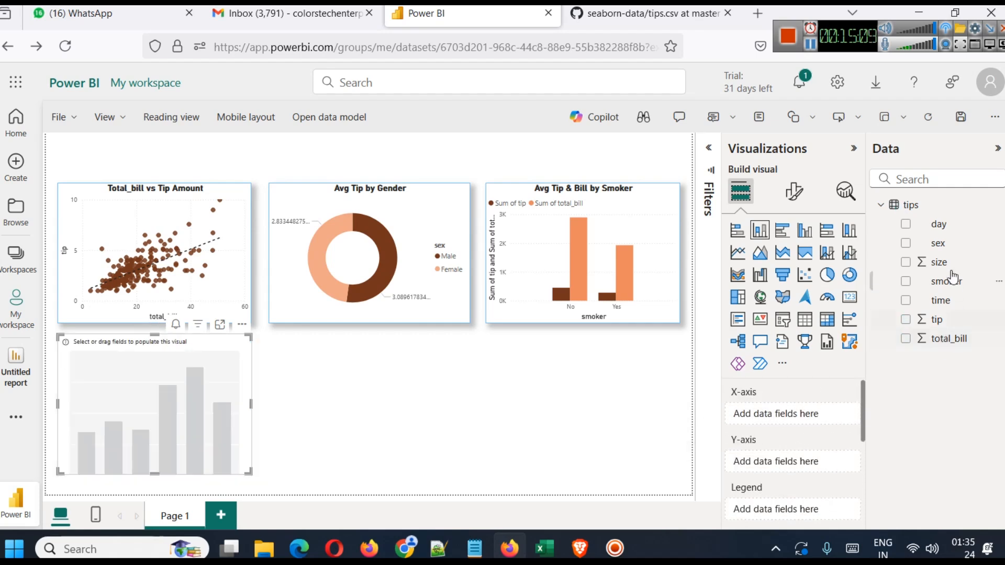
pyautogui.moveTo(938, 261); pyautogui.dragTo(808, 414)
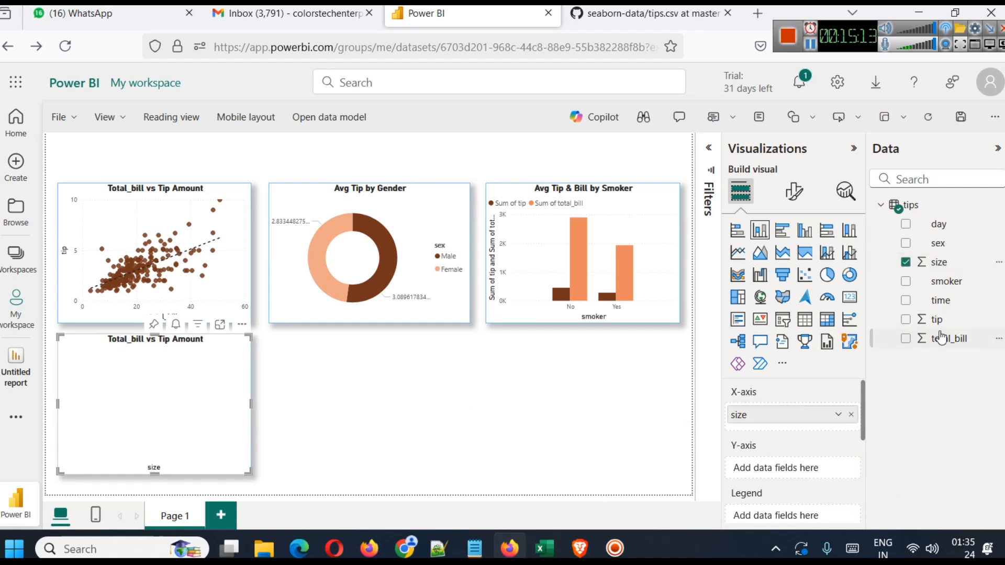
pyautogui.moveTo(950, 327); pyautogui.dragTo(800, 468)
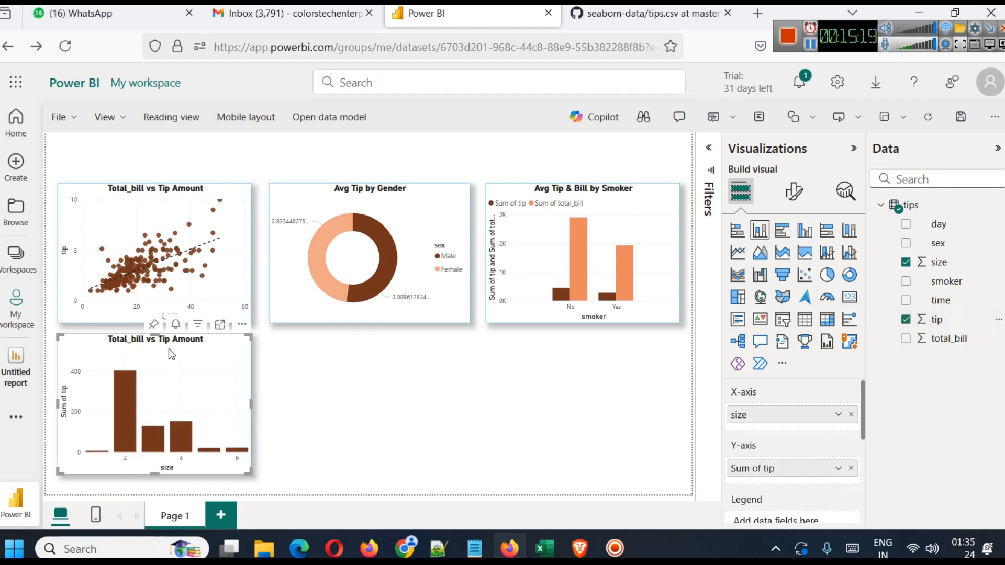
# Change the size column chart's title to "Size vs Total Tip".
pyautogui.click(794, 192)
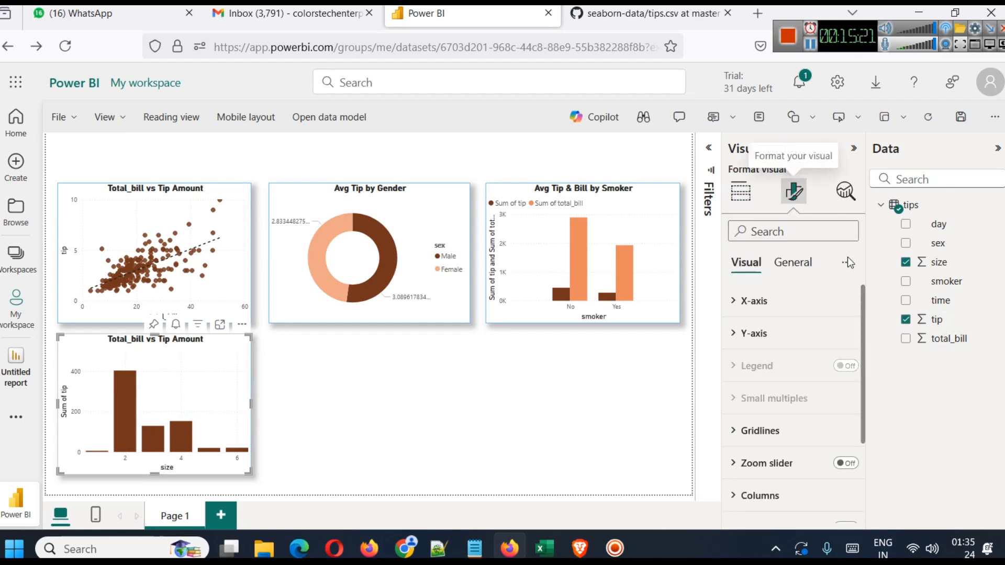
pyautogui.click(791, 263)
pyautogui.click(768, 335)
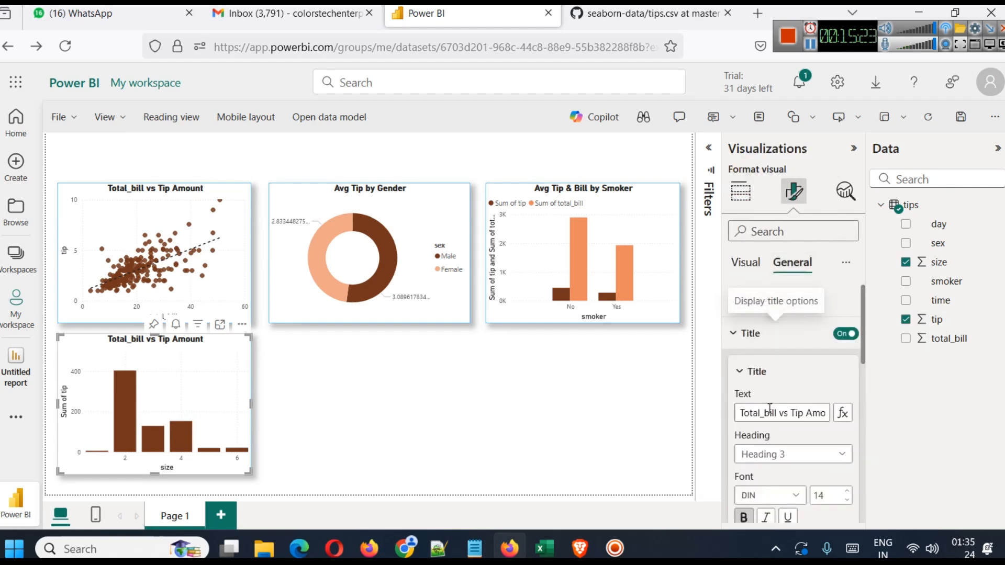
pyautogui.tripleClick(776, 412)
pyautogui.write('Size ')
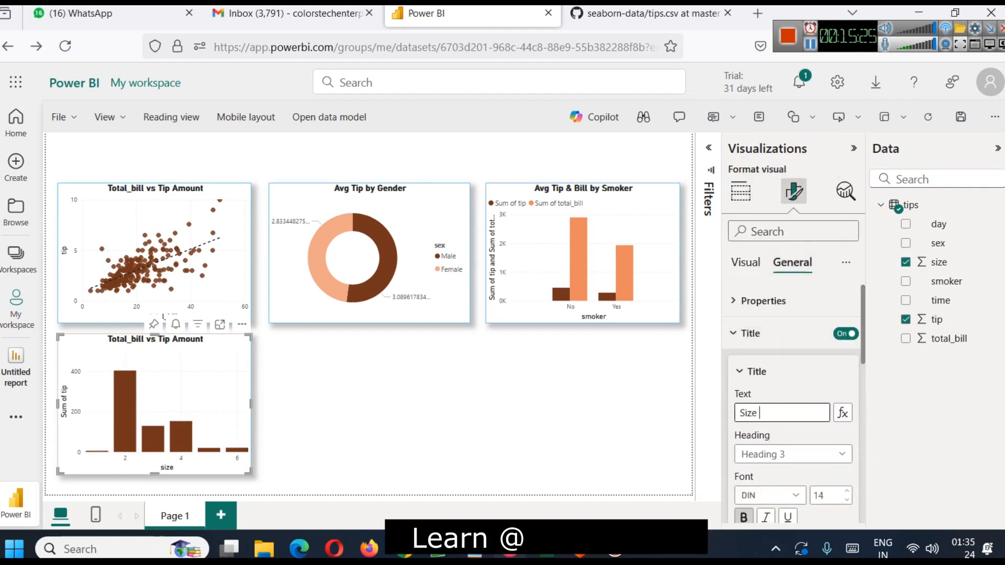
pyautogui.write('vs Total')
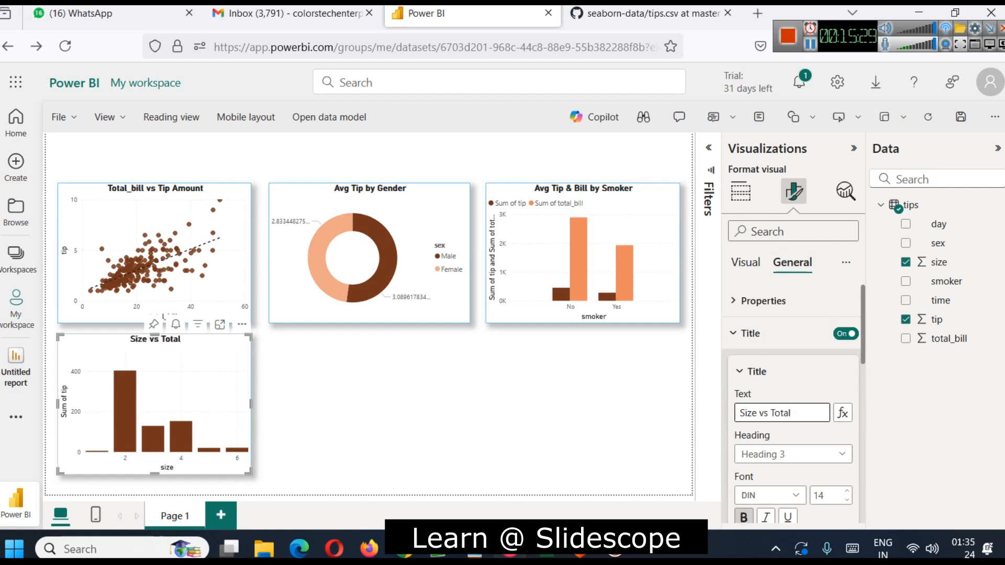
pyautogui.press('BackSpace')
pyautogui.press('BackSpace')
pyautogui.press('BackSpace')
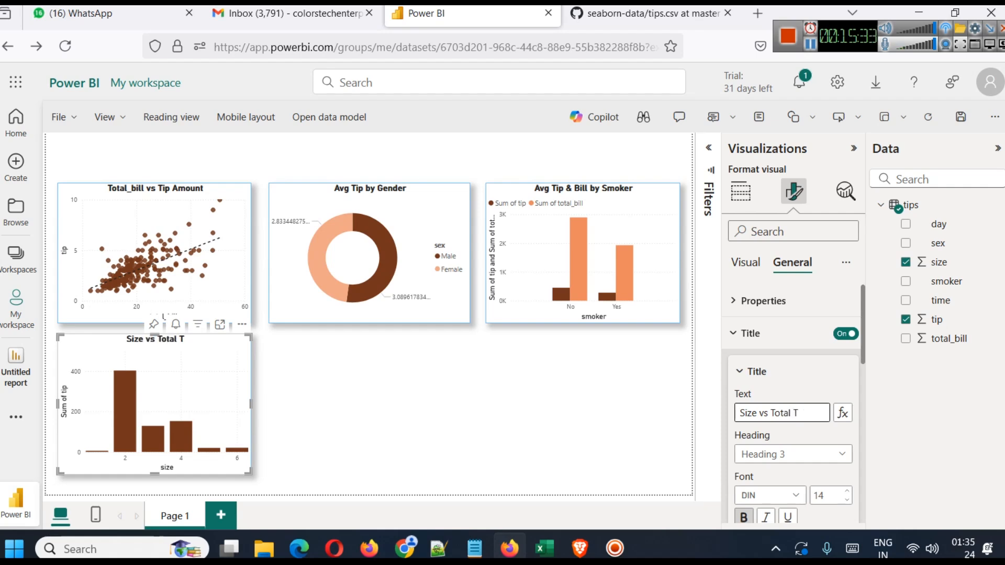
pyautogui.click(433, 434)
# View the Size vs Total Tip chart enlarged, inspect the column for size 2, and return to the report page.
pyautogui.click(231, 386)
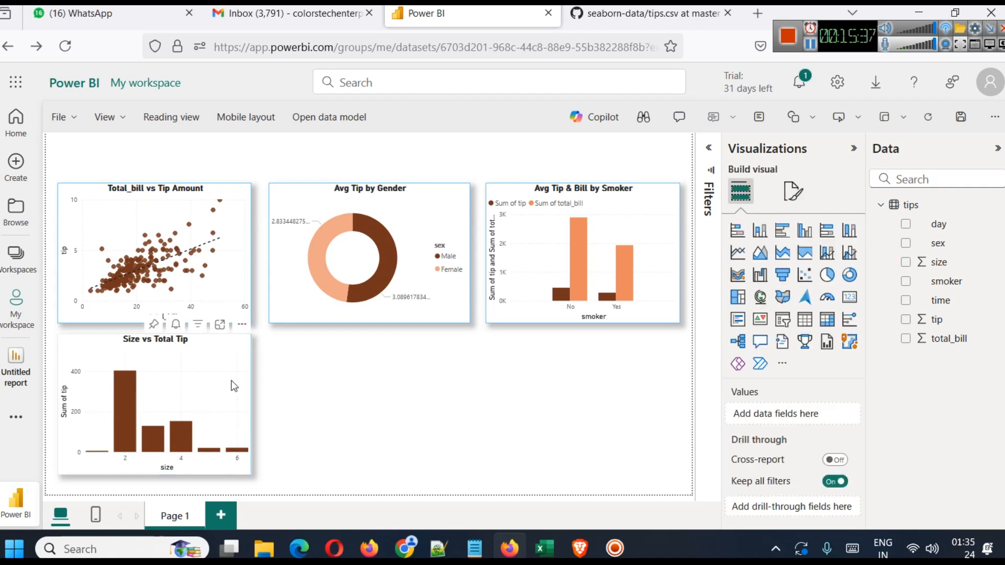
pyautogui.click(220, 325)
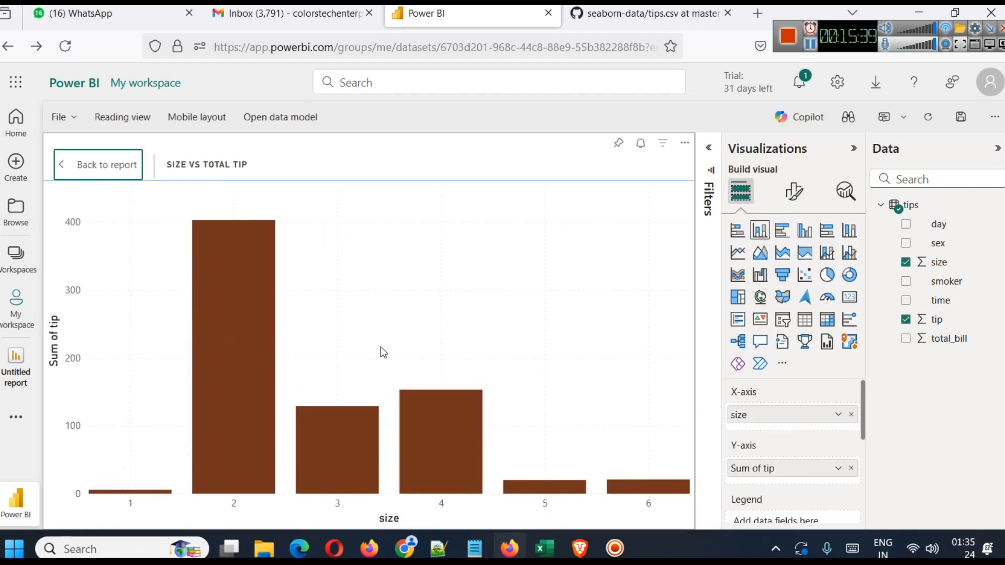
pyautogui.moveTo(255, 293)
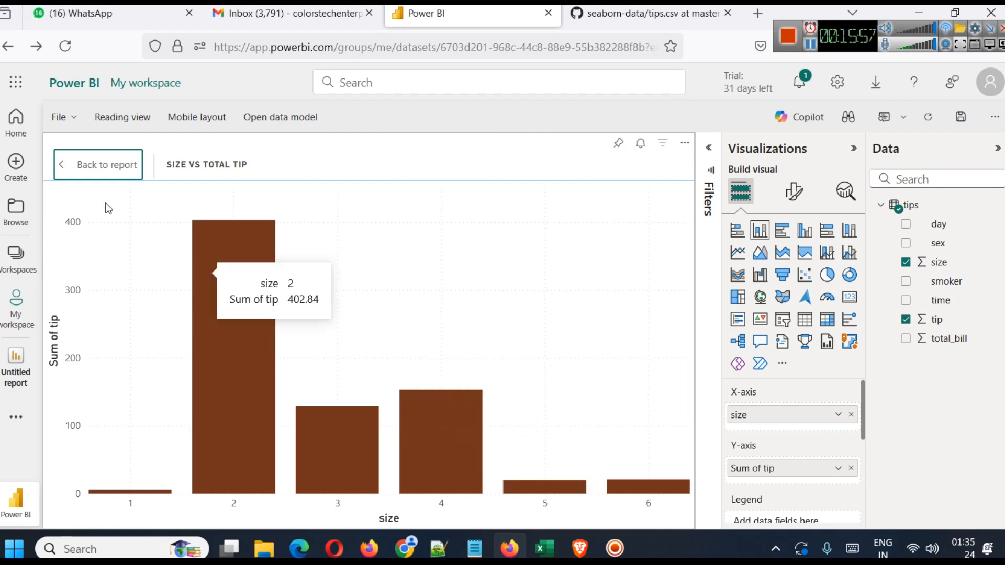
pyautogui.click(105, 173)
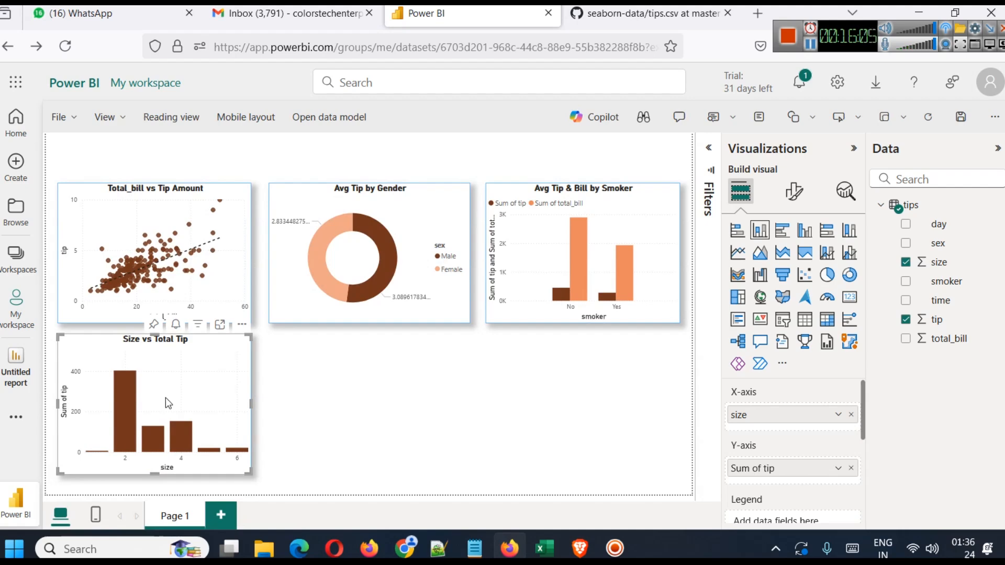
# Set the size column chart's tip values to average, then inspect the enlarged chart's column for size 6 and return to the report page.
pyautogui.click(838, 467)
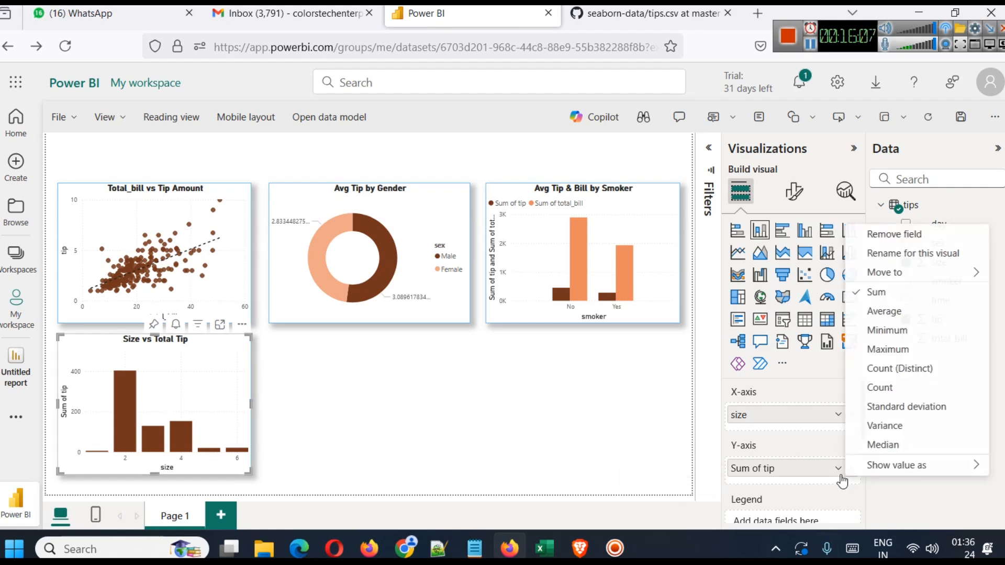
pyautogui.click(909, 312)
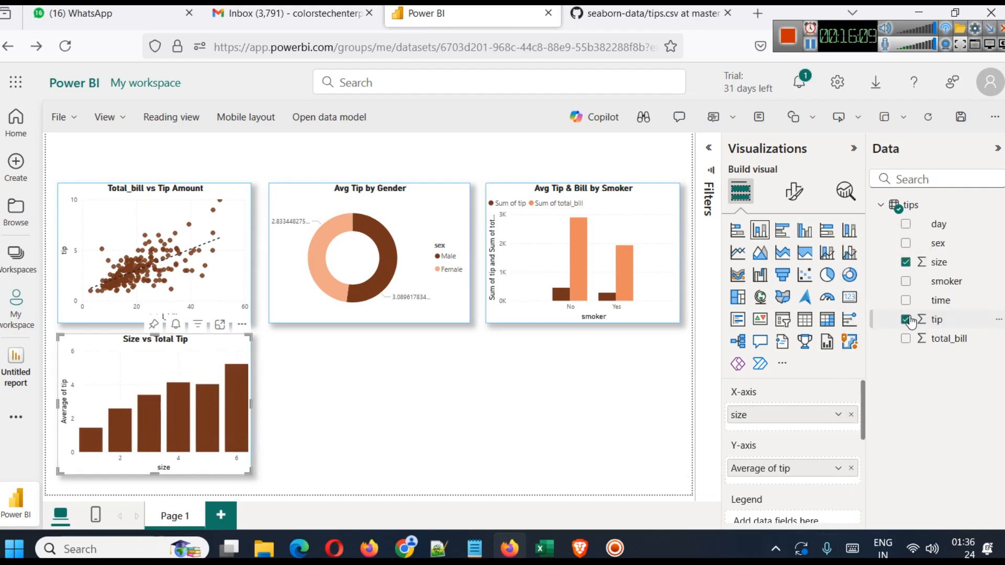
pyautogui.click(219, 324)
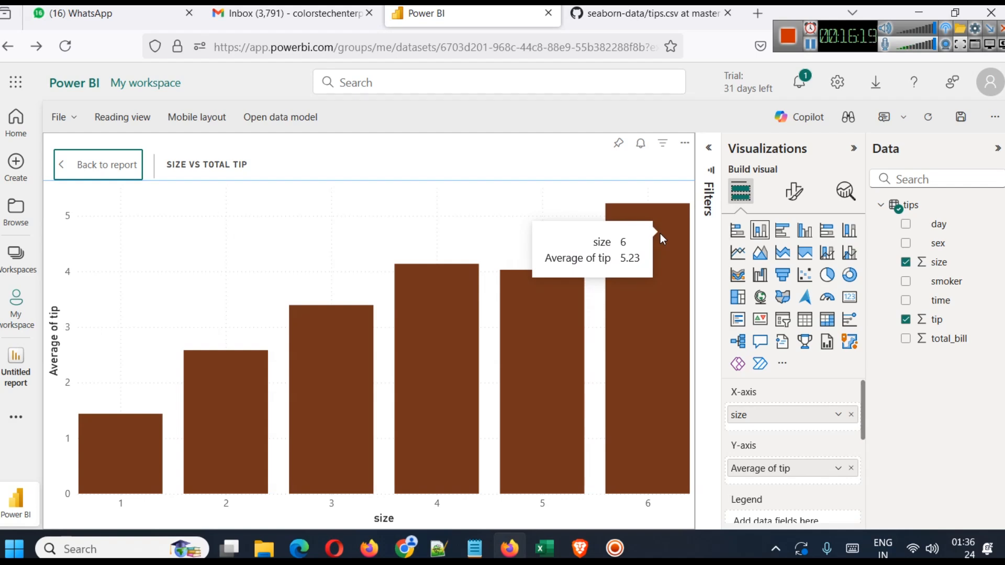
pyautogui.click(71, 165)
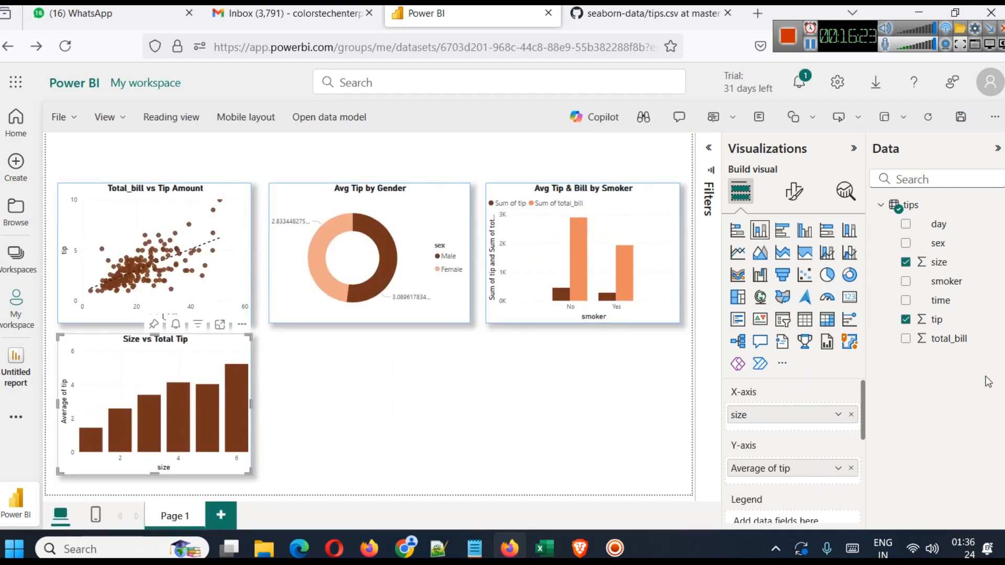
# Try adding total_bill beside the average tip on the size chart's Y-axis, and remove it again.
pyautogui.moveTo(949, 338); pyautogui.dragTo(818, 475)
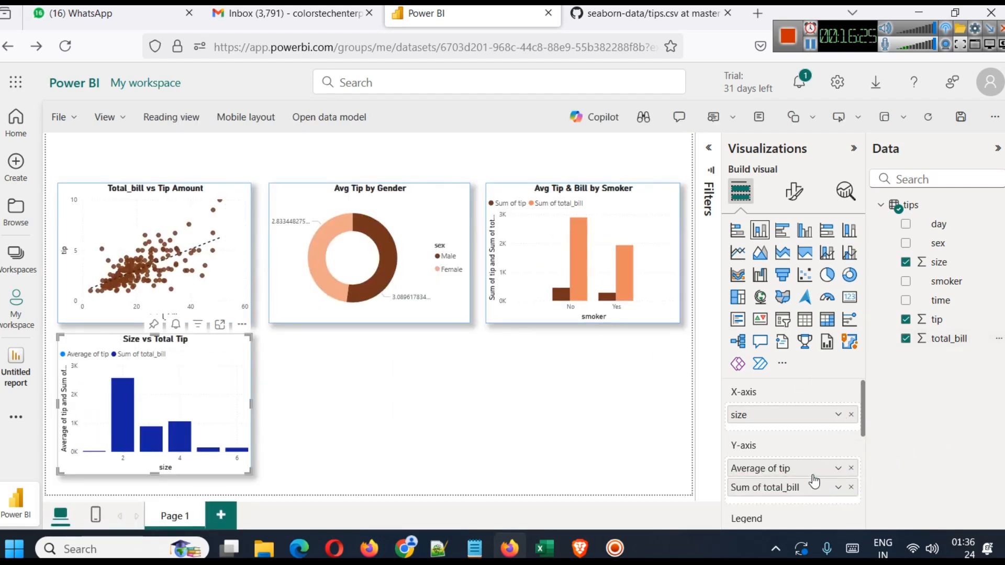
pyautogui.click(851, 487)
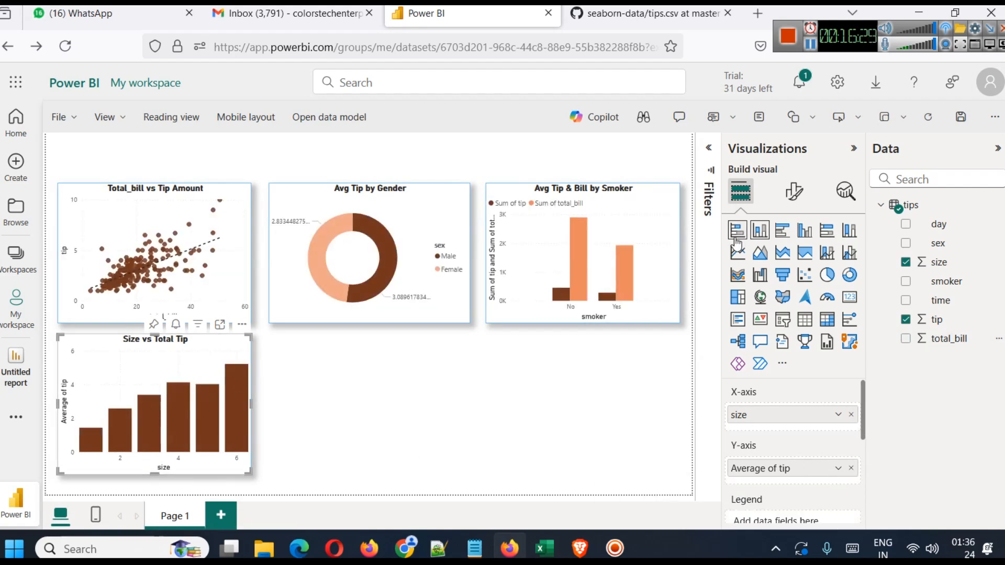
# Convert the size chart to a clustered column chart and turn off its trend line.
pyautogui.click(804, 233)
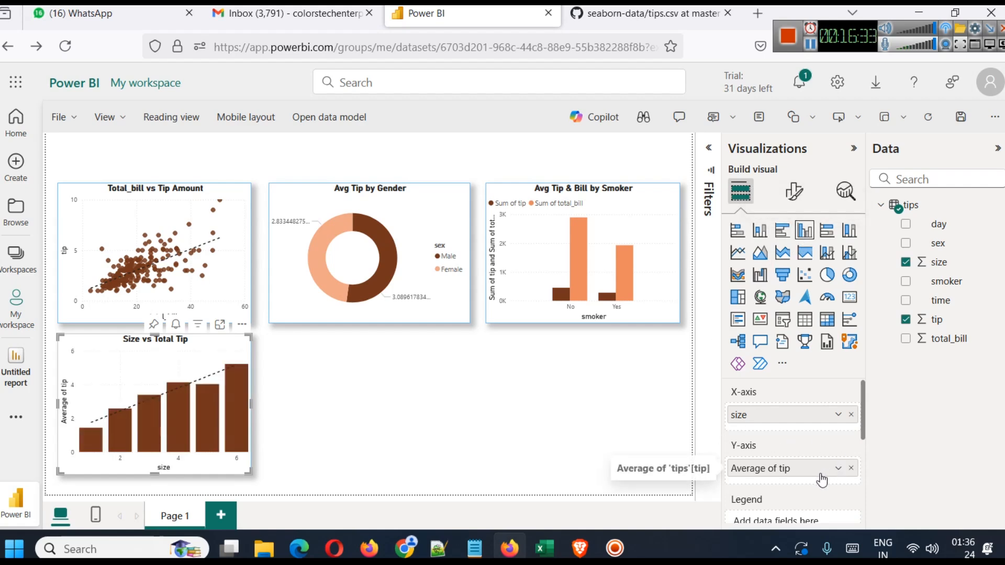
pyautogui.scroll(-2, 808, 437)
pyautogui.scroll(2, 805, 431)
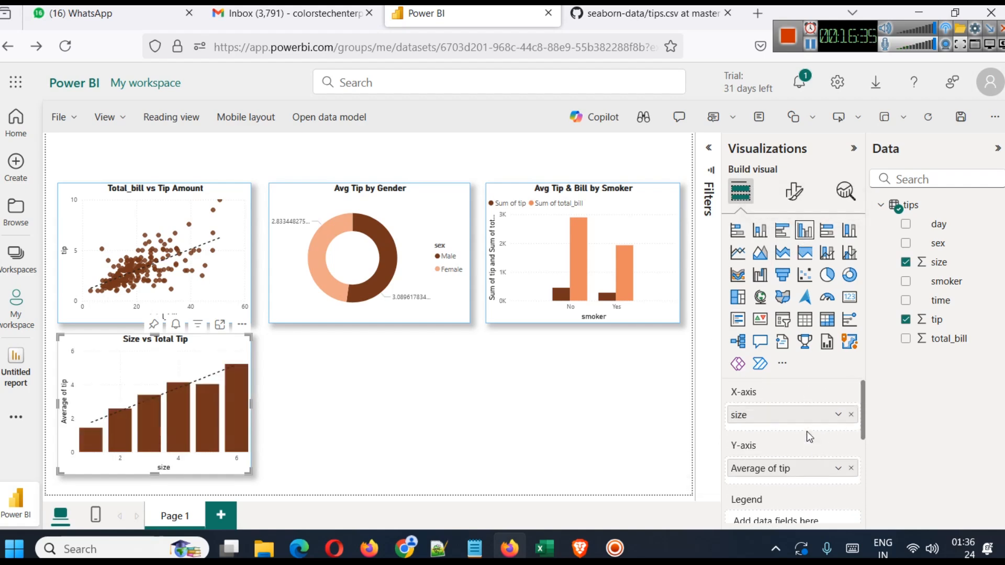
pyautogui.click(845, 191)
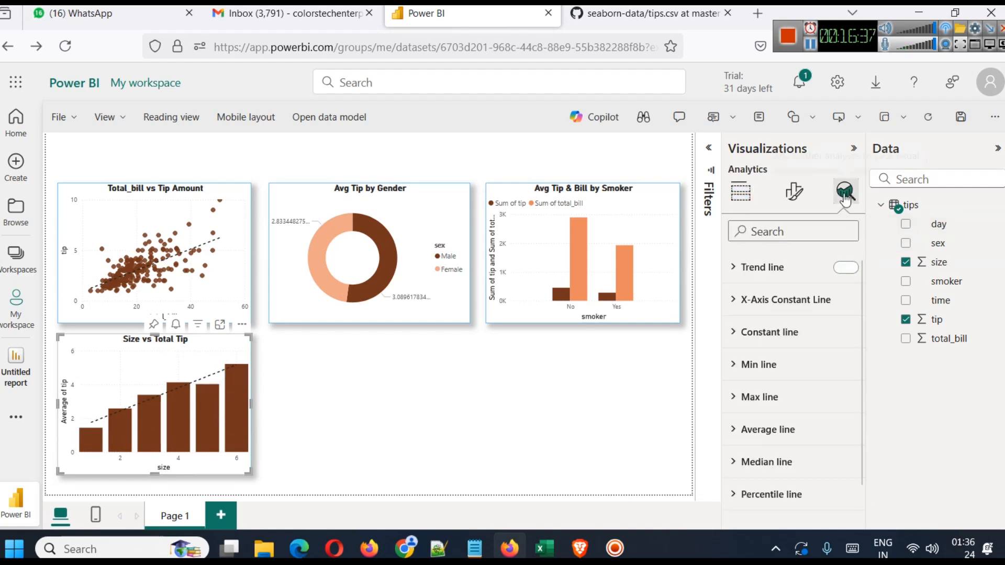
pyautogui.click(845, 267)
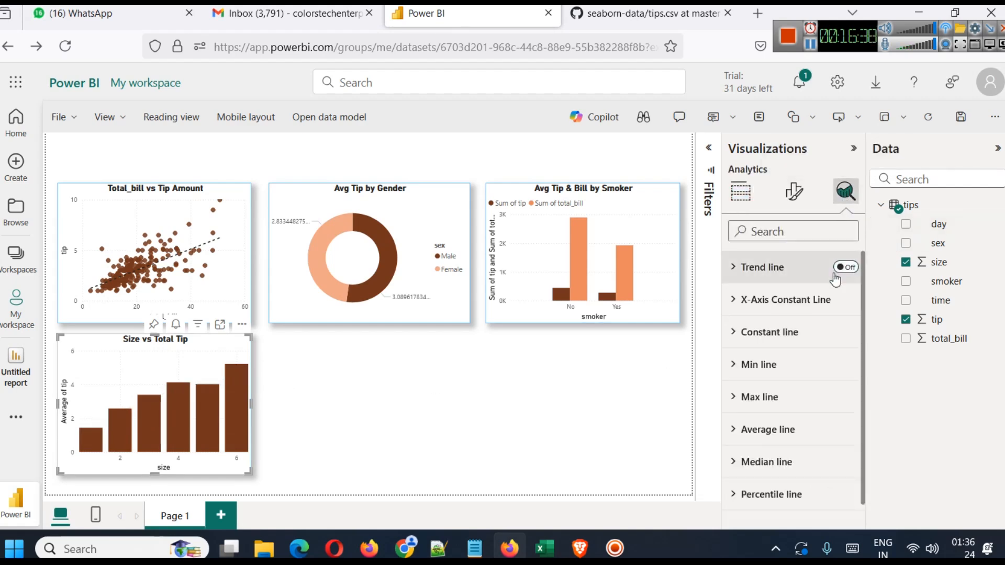
pyautogui.click(739, 195)
pyautogui.click(794, 191)
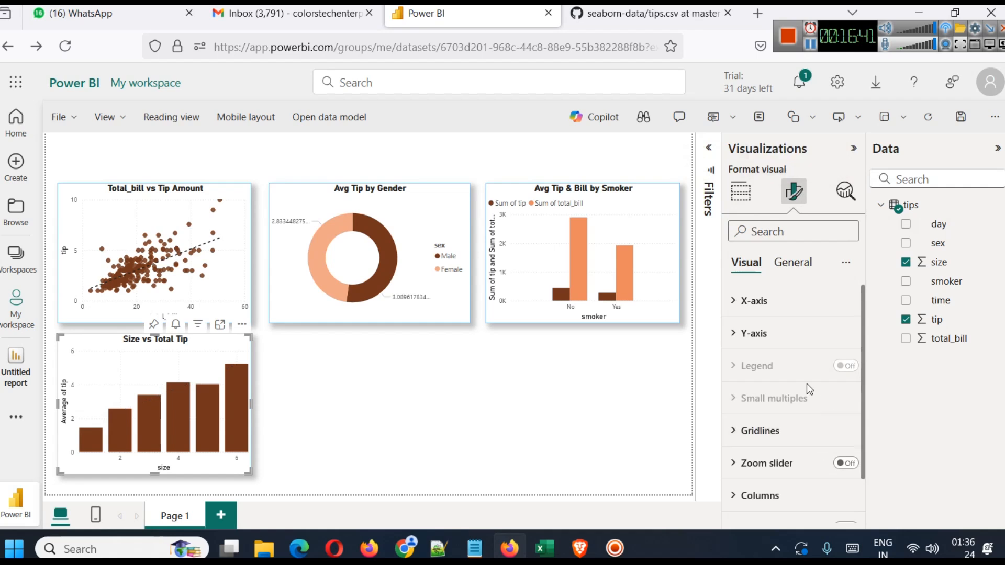
# Try total_bill as a second Y-axis value on the size chart, summarized as average, and examine the chart enlarged.
pyautogui.click(755, 194)
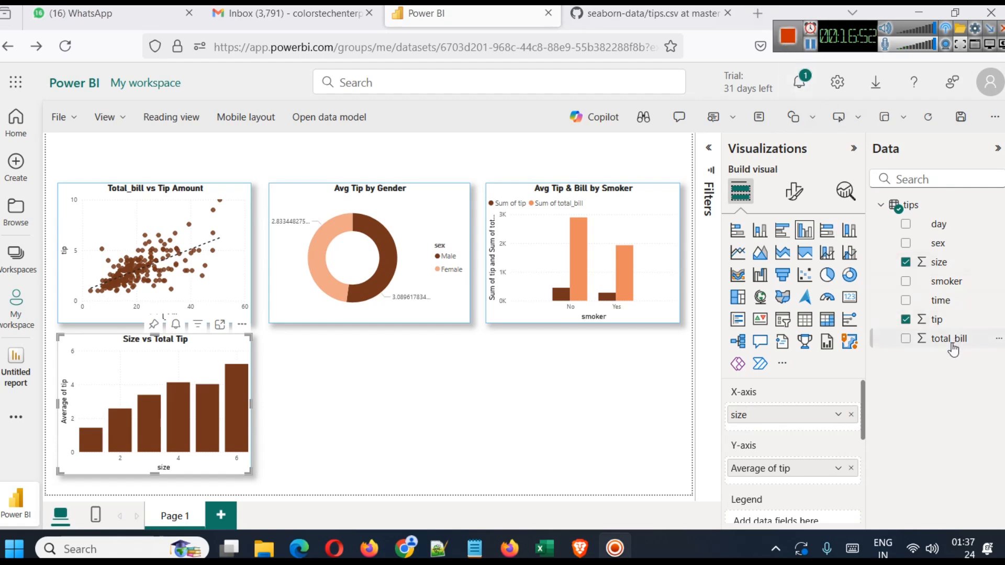
pyautogui.moveTo(788, 476); pyautogui.dragTo(788, 477)
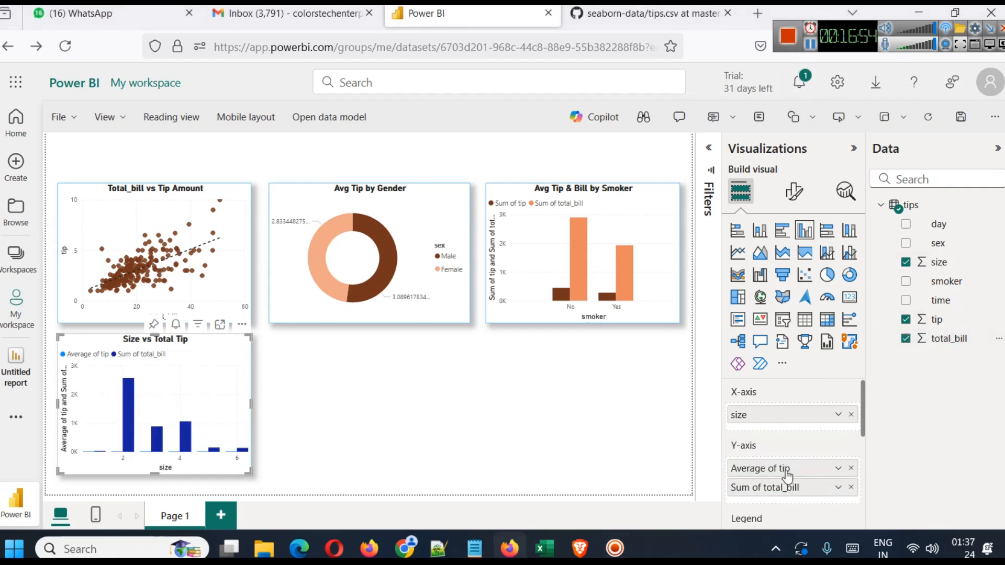
pyautogui.click(220, 326)
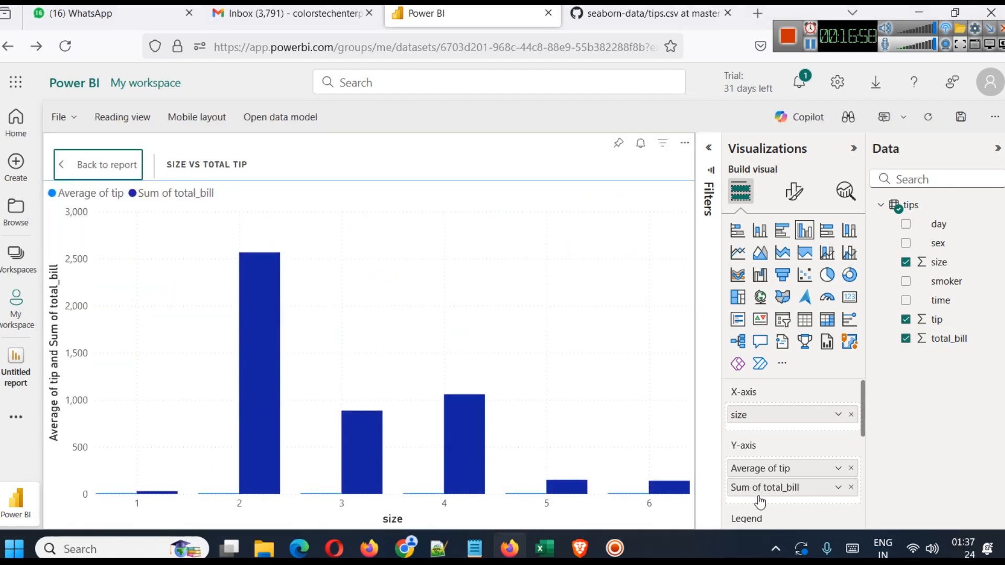
pyautogui.click(837, 490)
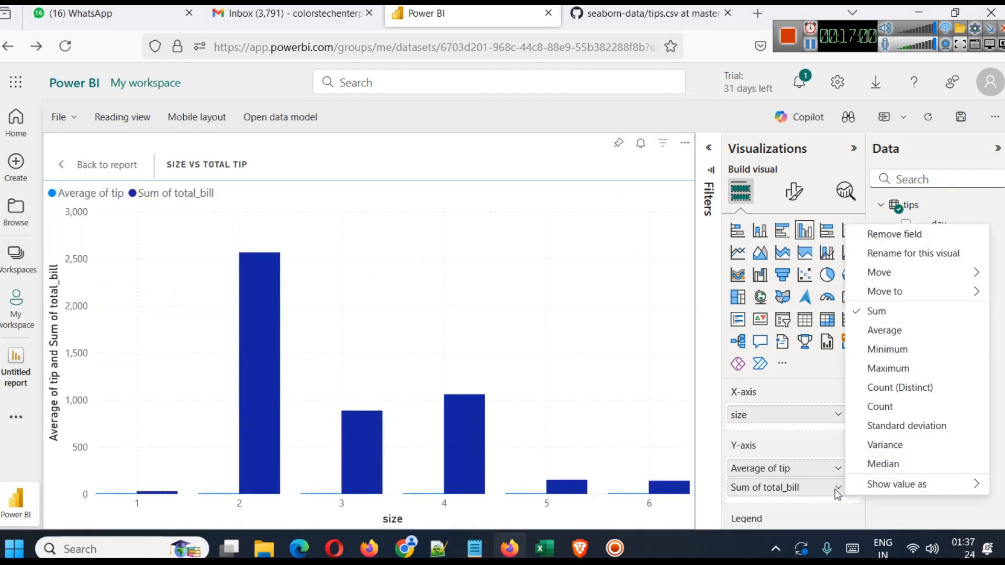
pyautogui.click(890, 335)
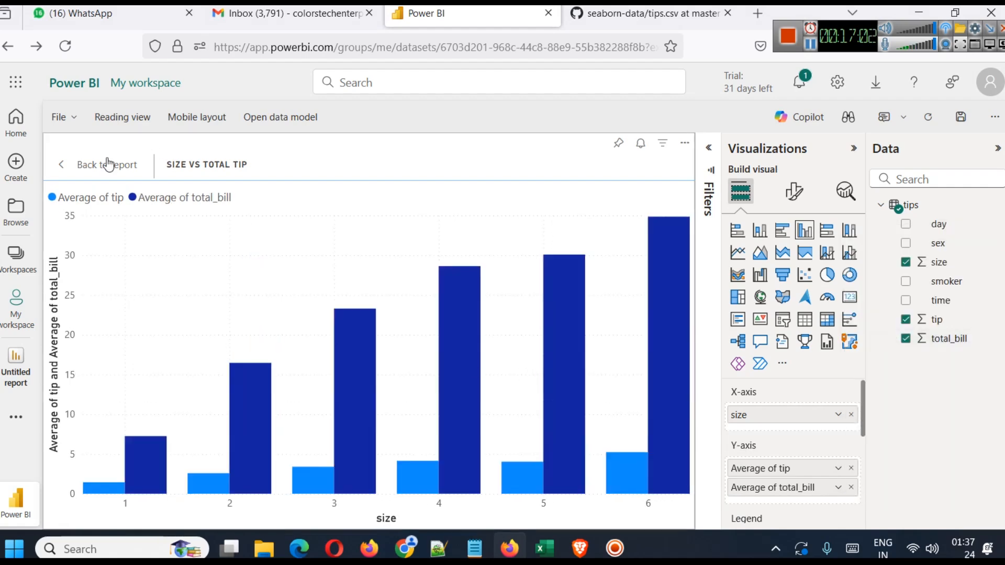
pyautogui.click(108, 164)
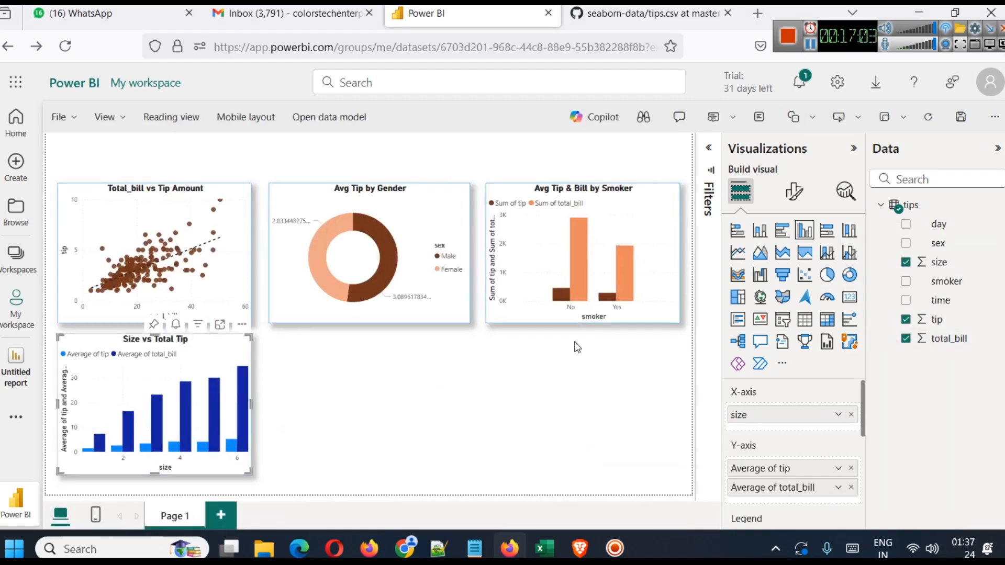
pyautogui.click(218, 331)
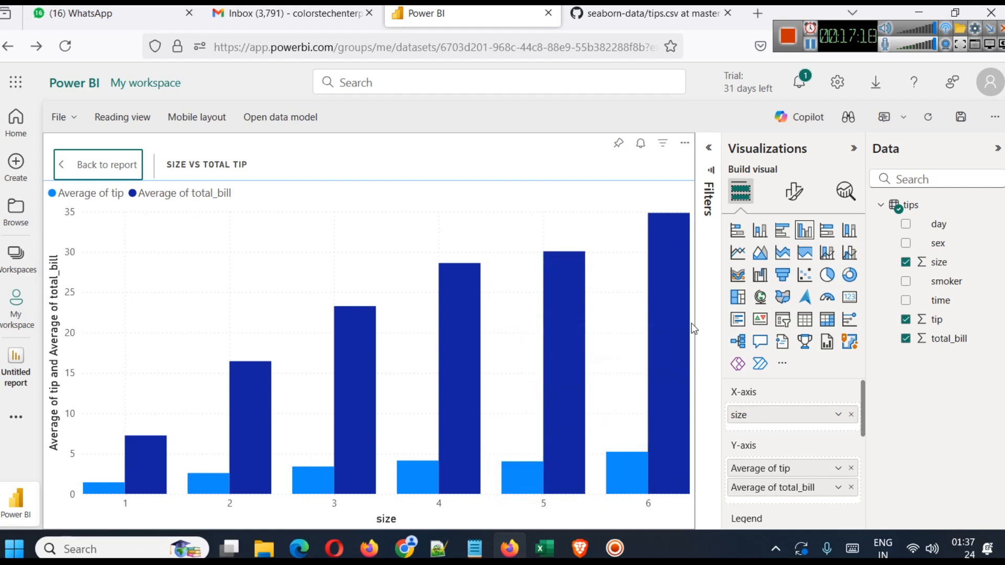
pyautogui.click(124, 177)
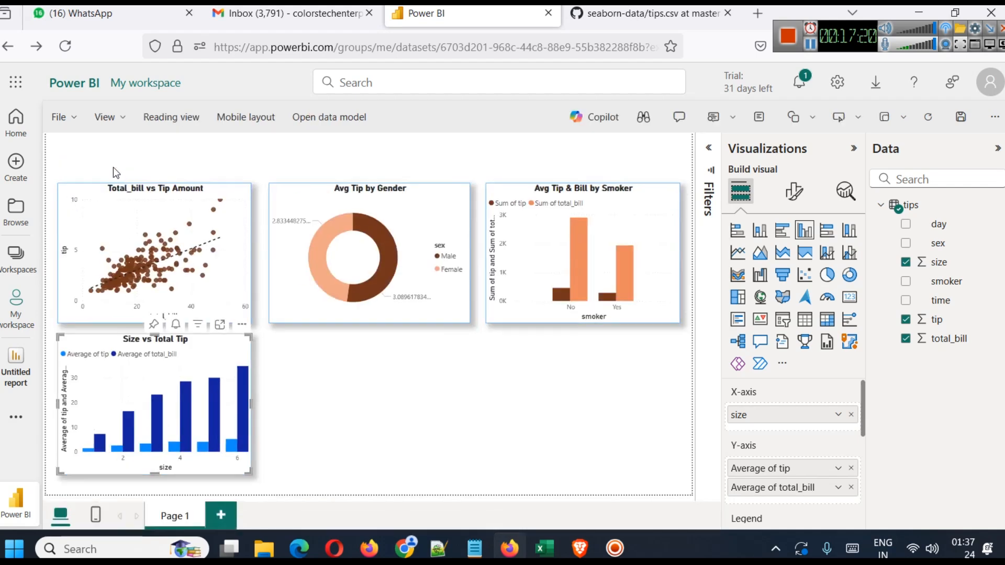
# Try a trend line on the size chart with both averages, and turn it off again.
pyautogui.click(840, 192)
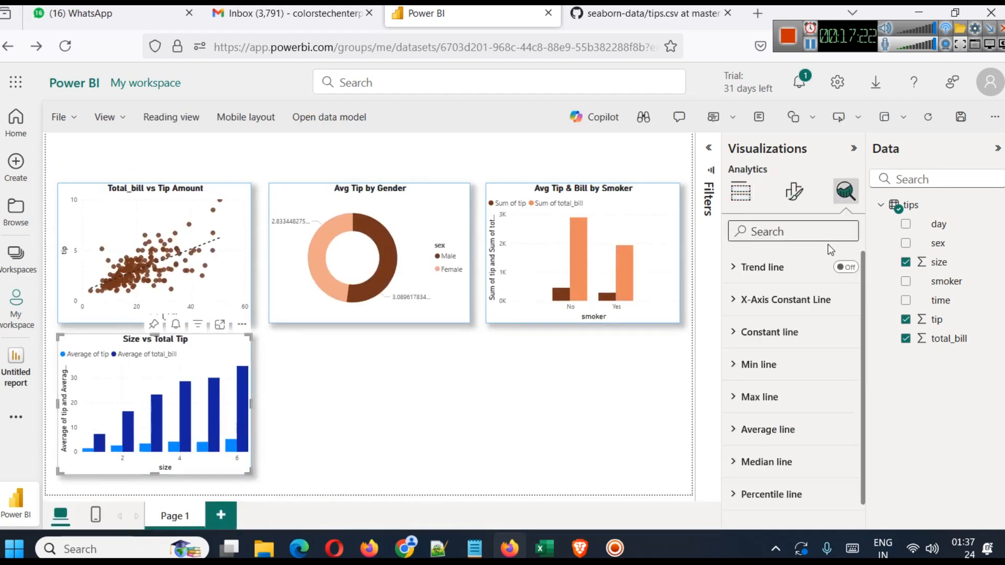
pyautogui.click(845, 268)
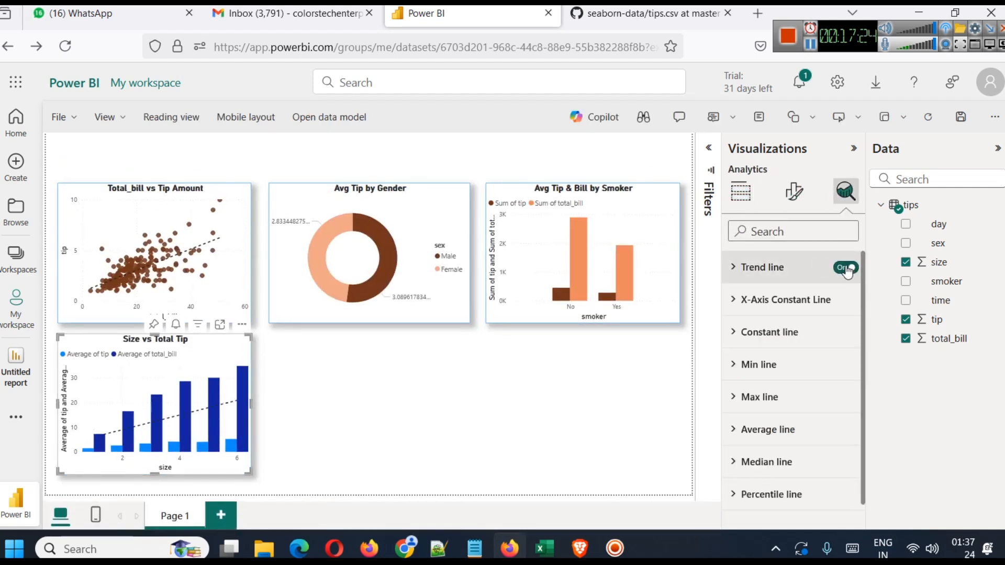
pyautogui.click(846, 268)
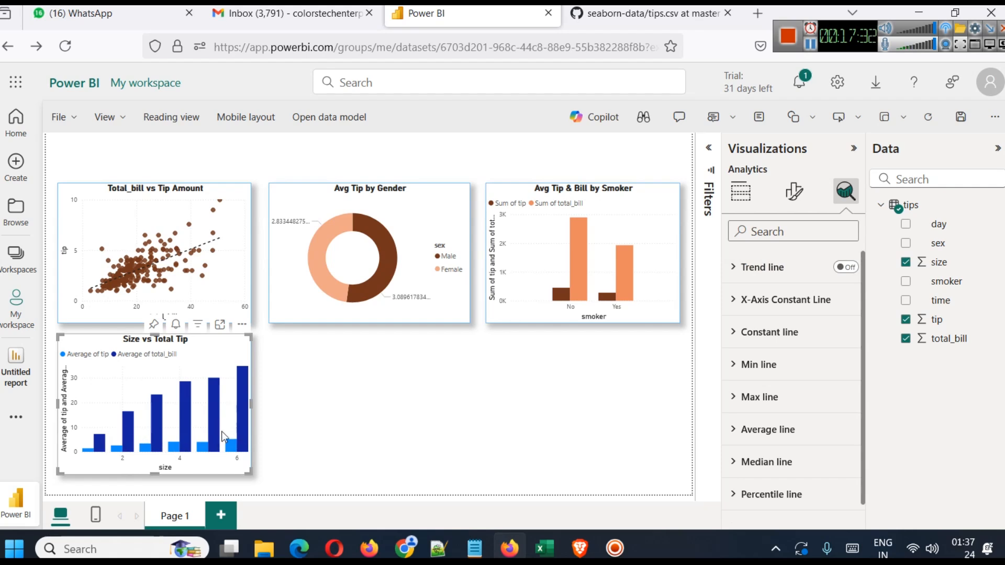
# Remove the average total_bill from the size chart's Y-axis, leaving only the average tip.
pyautogui.click(750, 195)
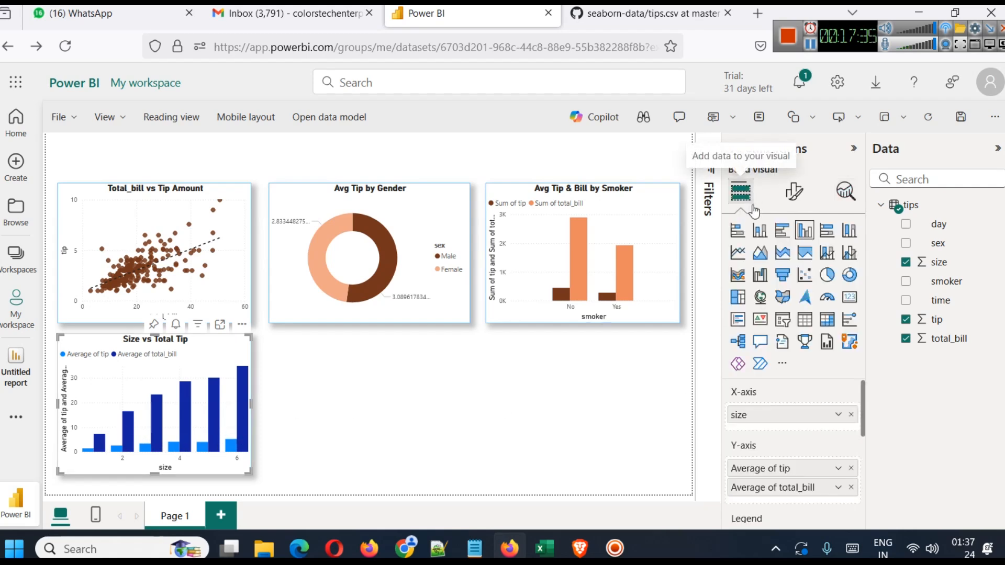
pyautogui.click(851, 492)
pyautogui.click(366, 405)
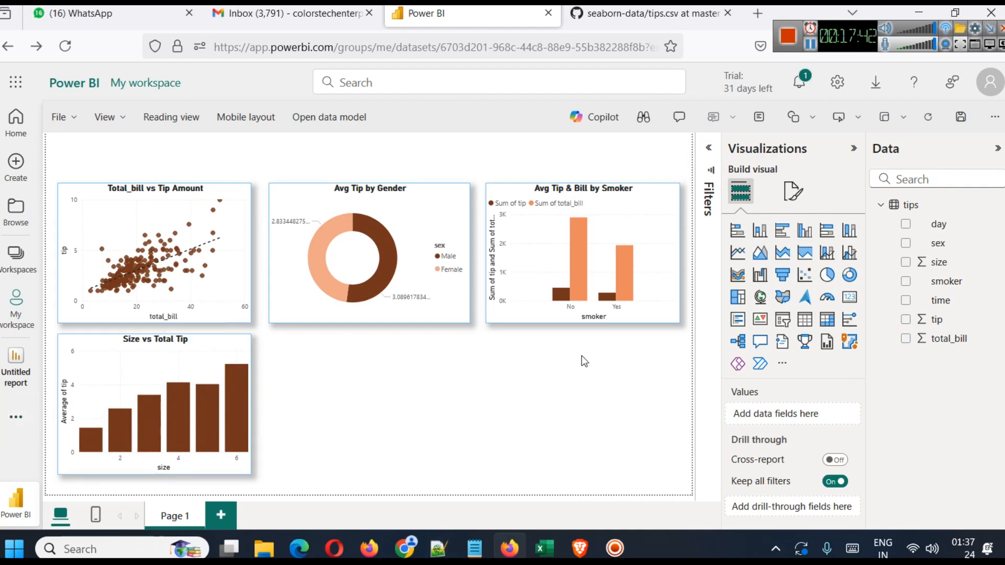
# Turn on data labels for the Size vs Total Tip column chart.
pyautogui.click(174, 361)
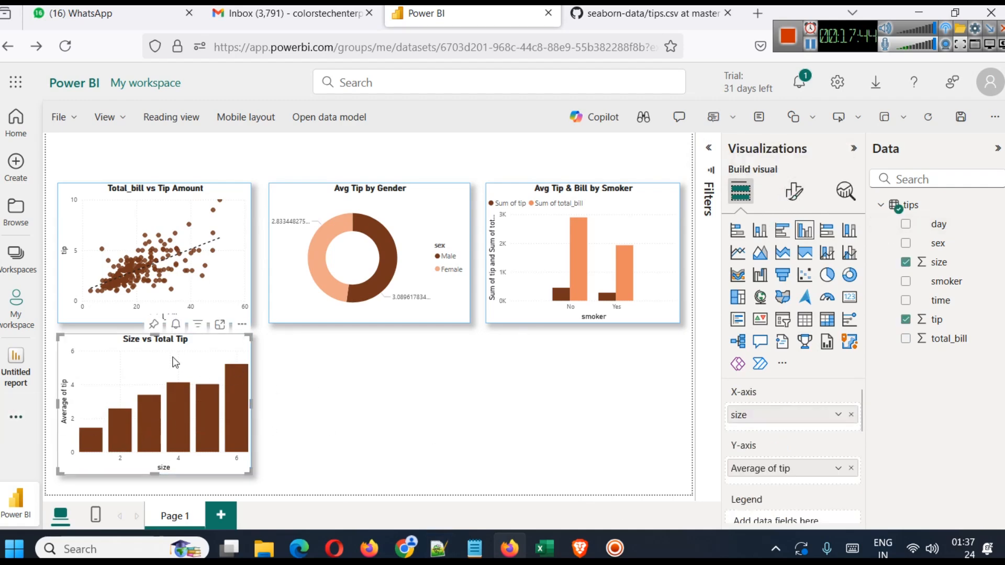
pyautogui.click(794, 191)
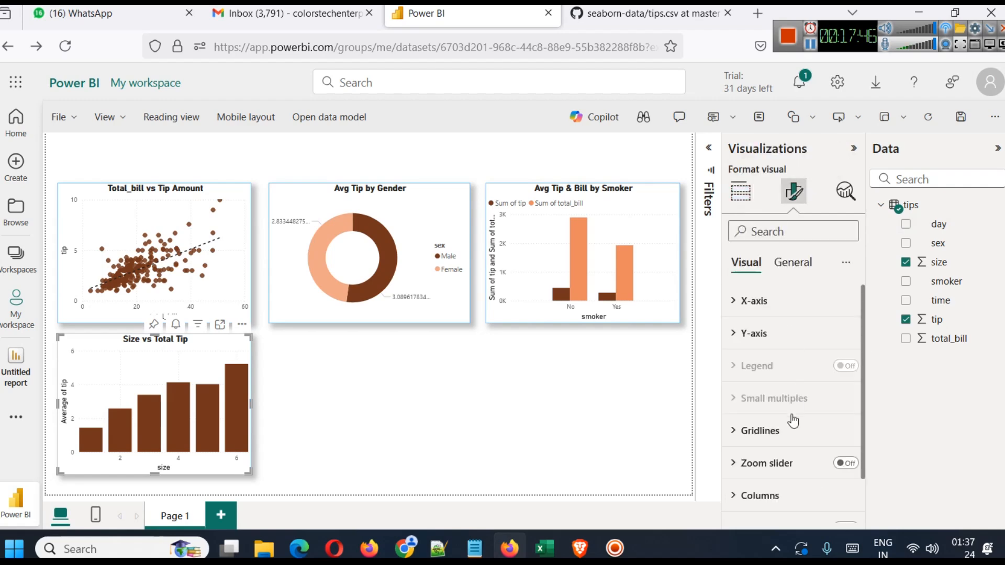
pyautogui.scroll(-1, 782, 413)
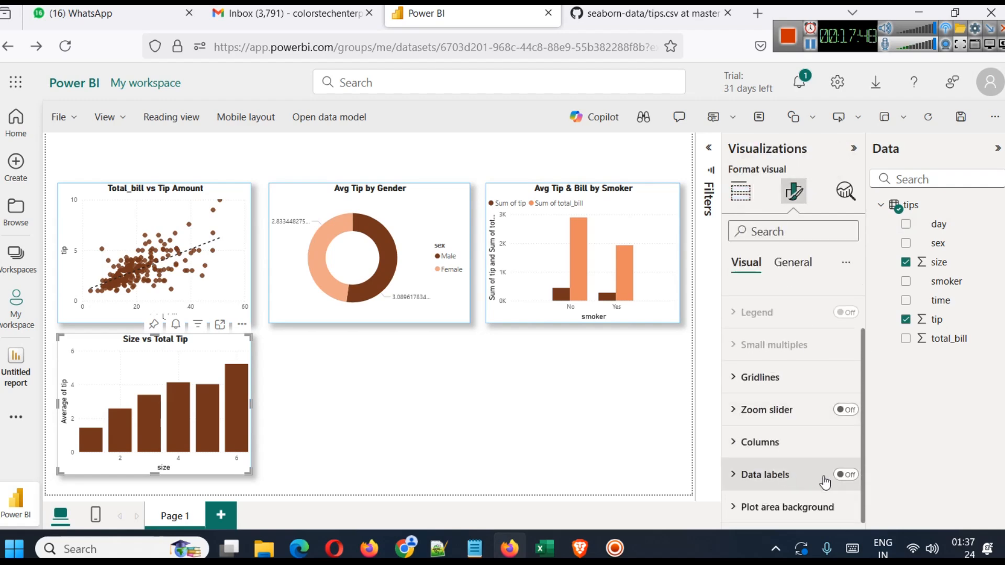
pyautogui.click(845, 479)
pyautogui.click(432, 405)
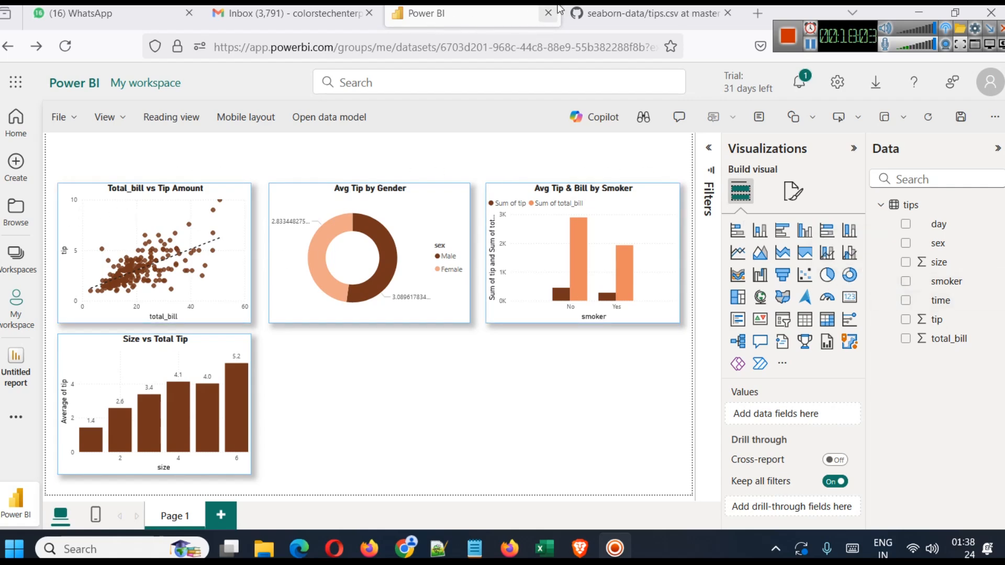
# Review the columns of tips.csv on GitHub and return to the Power BI report.
pyautogui.click(605, 6)
pyautogui.scroll(-6, 579, 335)
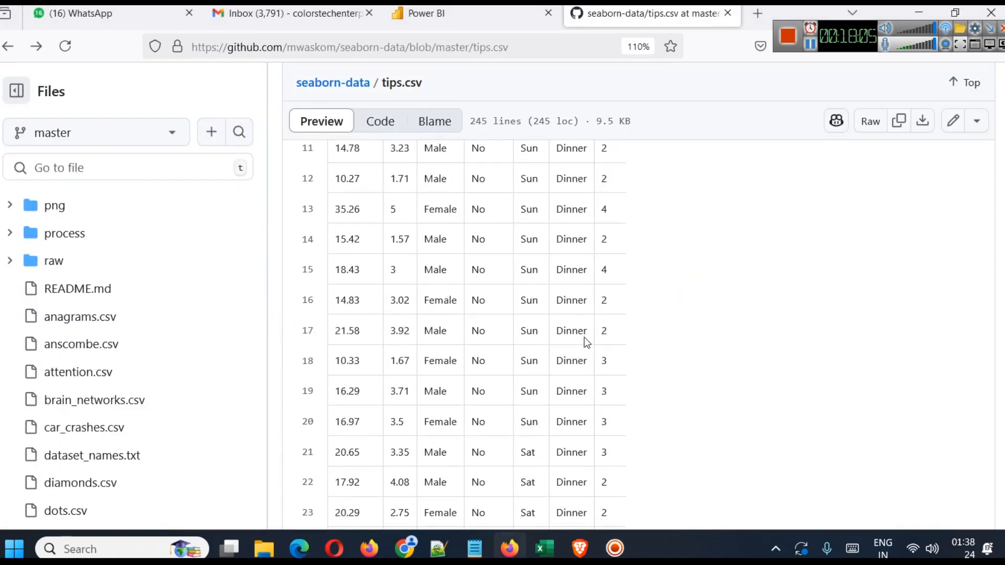
pyautogui.scroll(10, 579, 335)
pyautogui.click(418, 13)
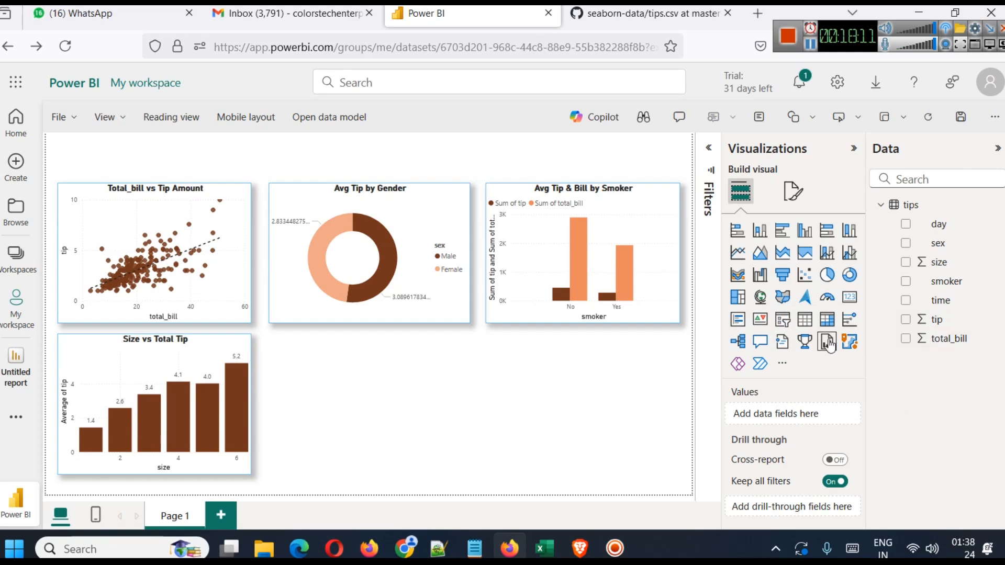
pyautogui.click(836, 283)
pyautogui.click(505, 378)
pyautogui.click(410, 371)
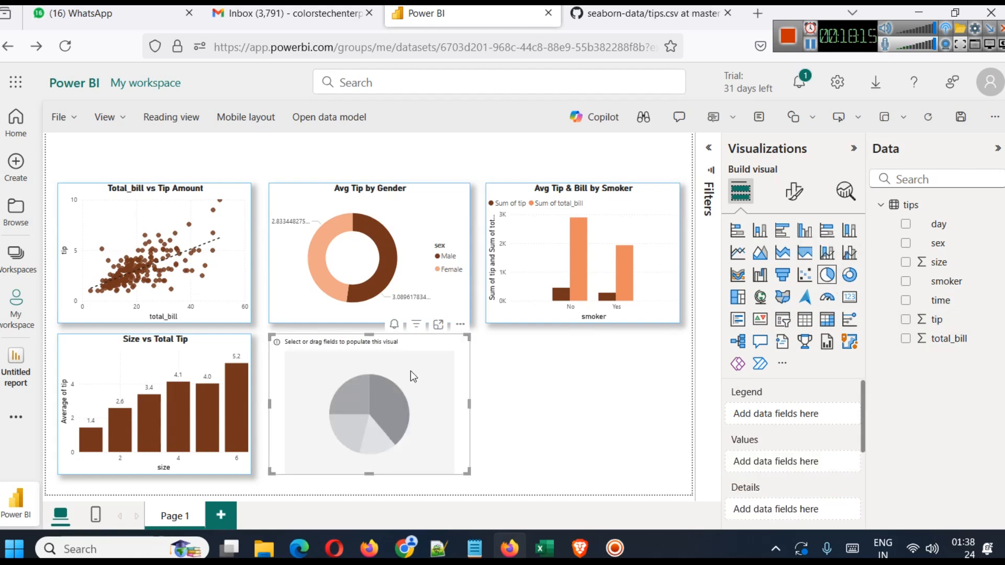
pyautogui.press('Delete')
# Duplicate the Avg Tip by Gender donut chart directly below the original and convert the copy to a pie chart.
pyautogui.click(347, 246)
pyautogui.hotkey('ctrl', 'c')
pyautogui.hotkey('ctrl', 'v')
pyautogui.moveTo(346, 246); pyautogui.dragTo(344, 392)
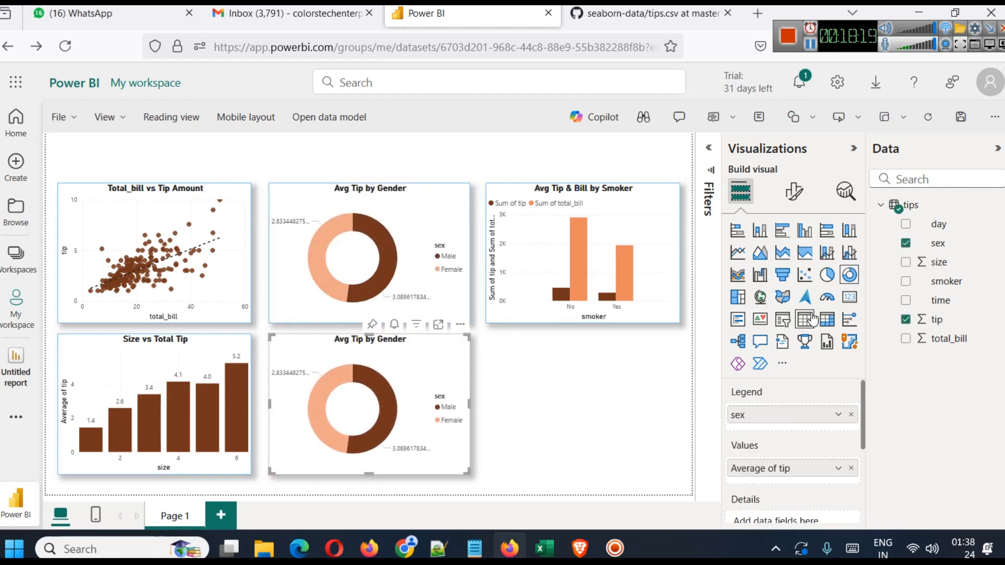
pyautogui.click(828, 277)
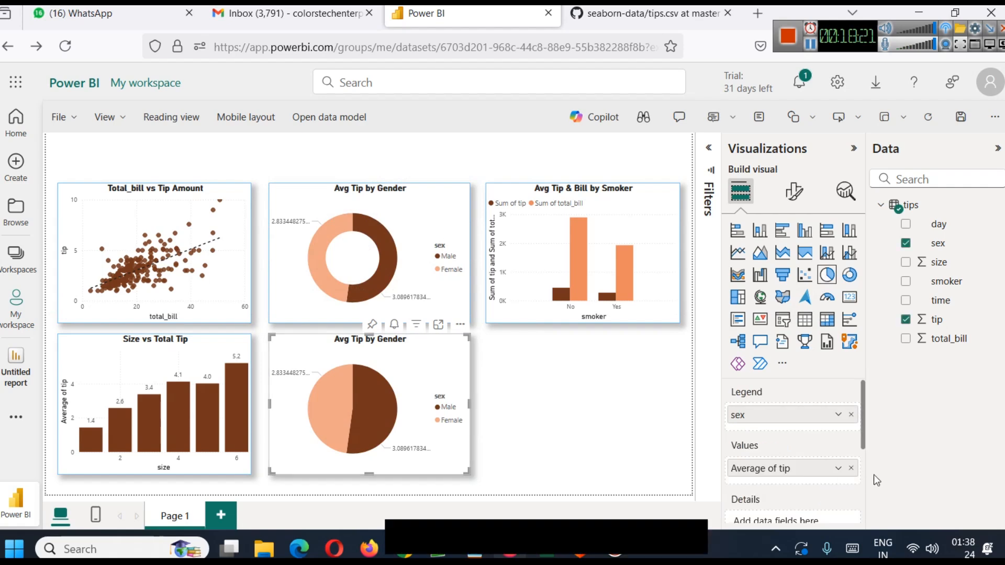
# Replace sex with time as the pie chart's legend field.
pyautogui.click(850, 414)
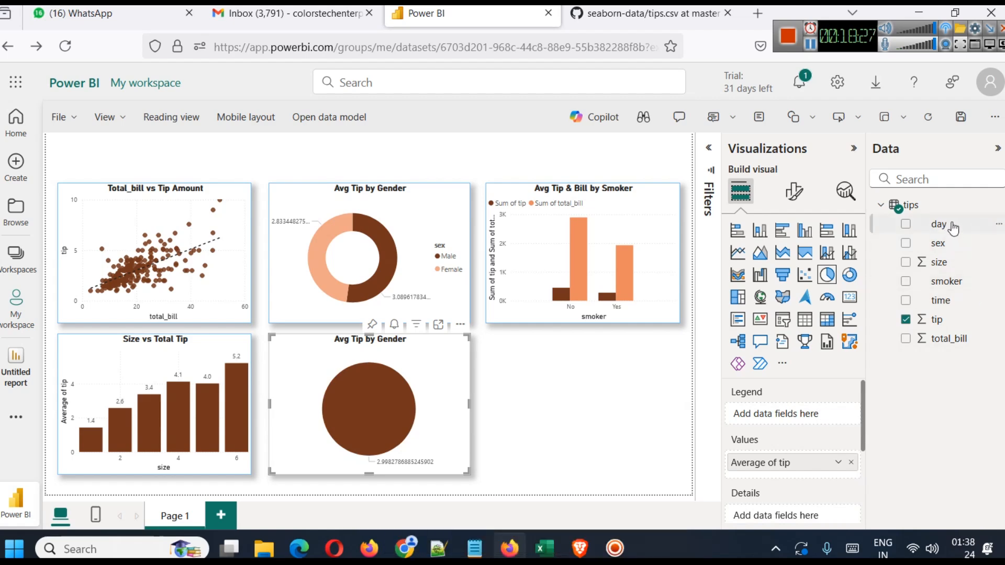
pyautogui.moveTo(950, 300); pyautogui.dragTo(795, 417)
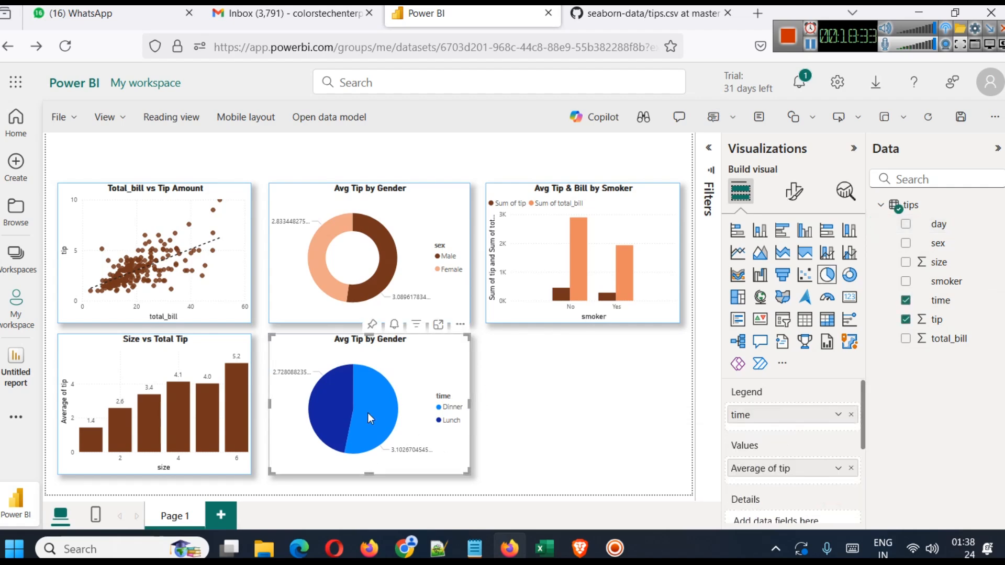
# Try sum as the tip aggregation in the time pie chart, then restore average.
pyautogui.moveTo(372, 413)
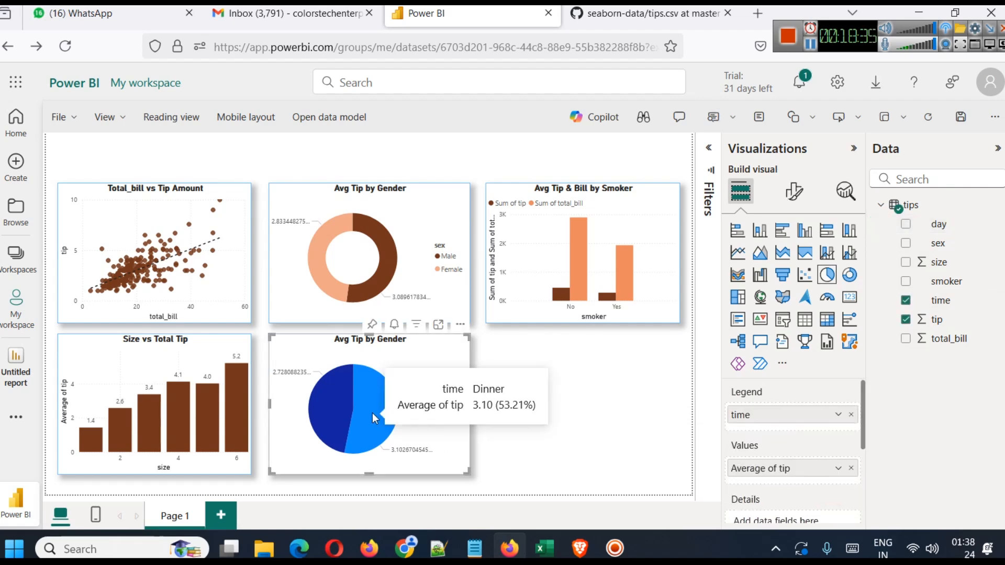
pyautogui.moveTo(337, 403)
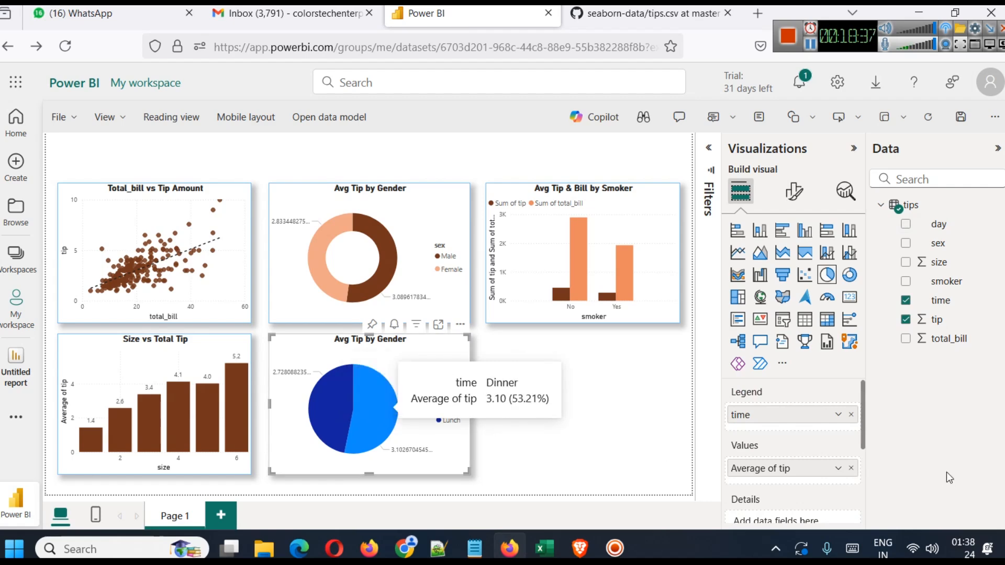
pyautogui.click(840, 472)
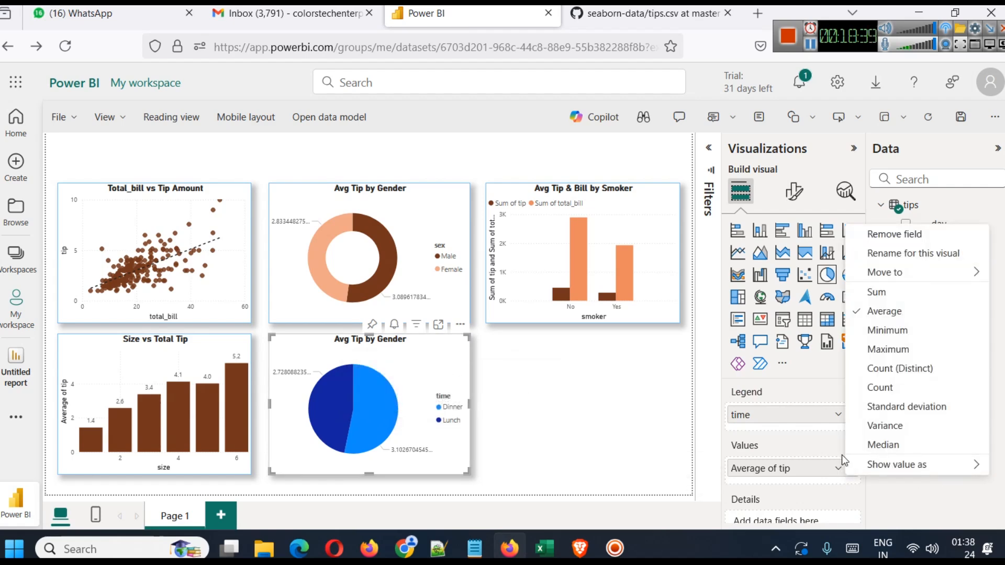
pyautogui.click(887, 294)
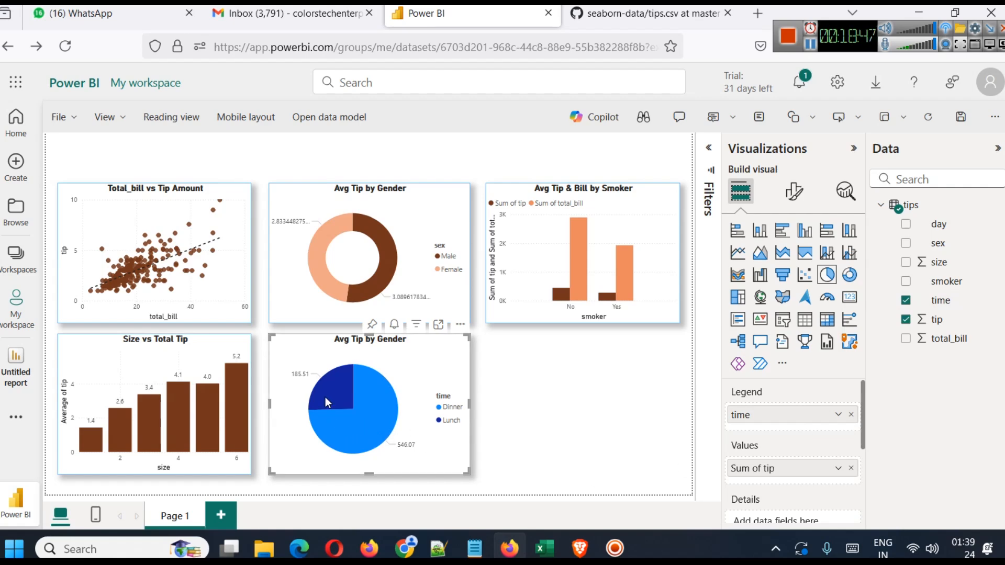
pyautogui.click(837, 468)
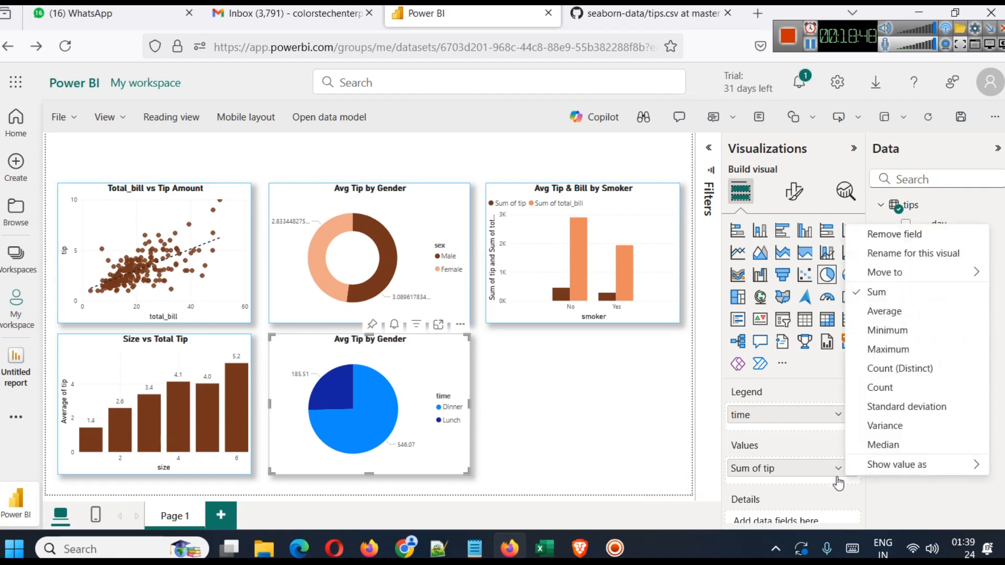
pyautogui.click(896, 311)
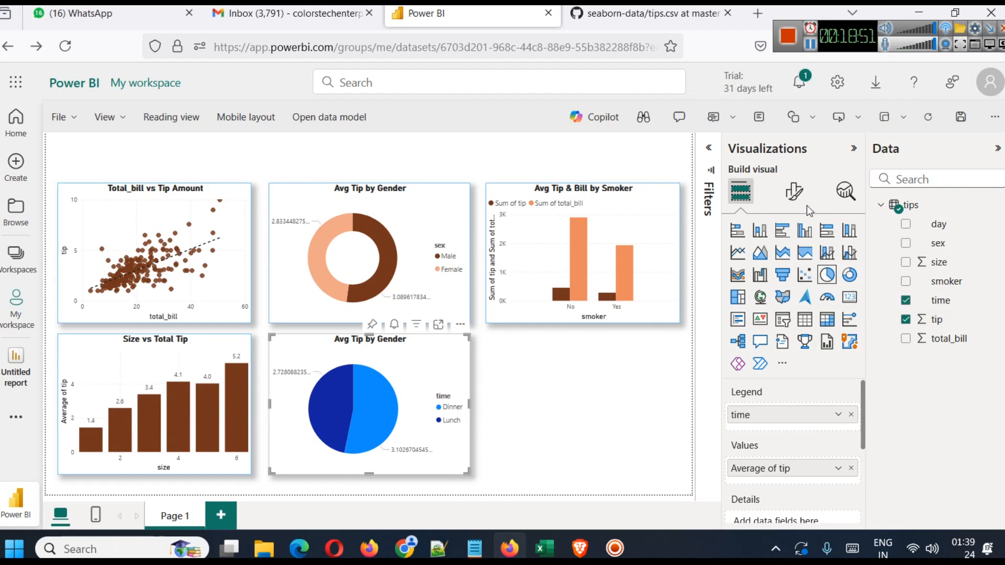
# Change the time pie chart's title to "Avg Tip by Time".
pyautogui.click(794, 192)
pyautogui.click(796, 263)
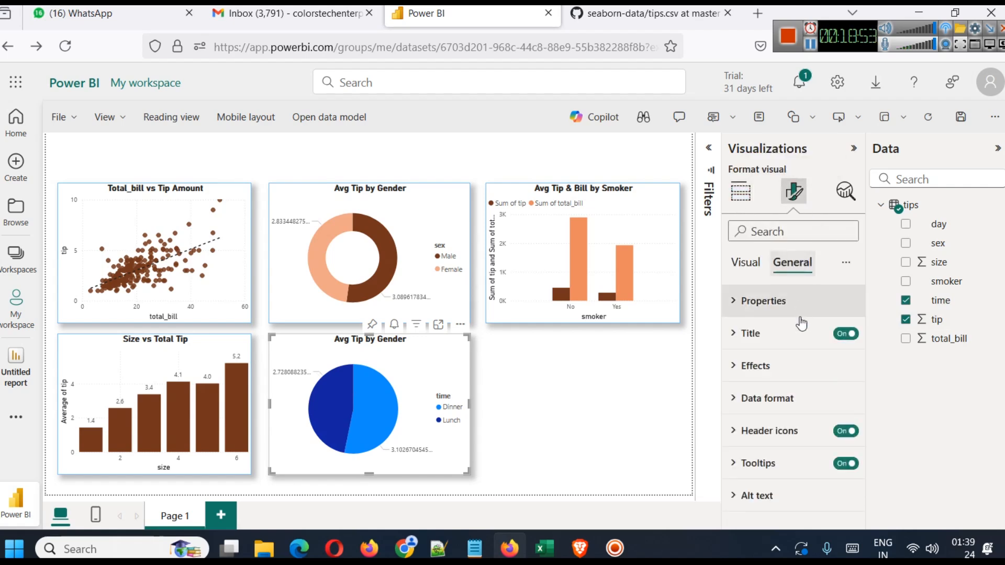
pyautogui.click(751, 333)
pyautogui.doubleClick(809, 412)
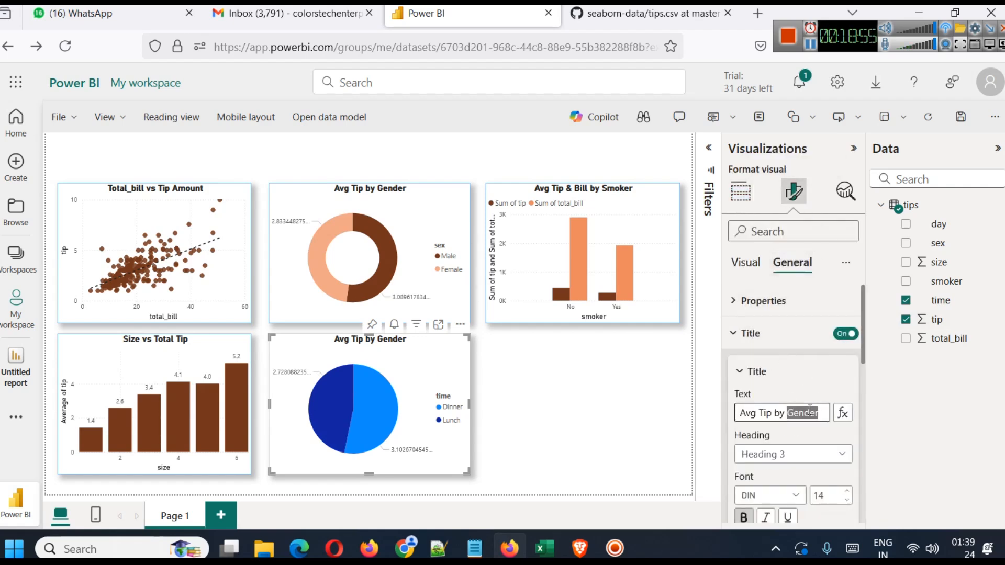
pyautogui.write('Tim')
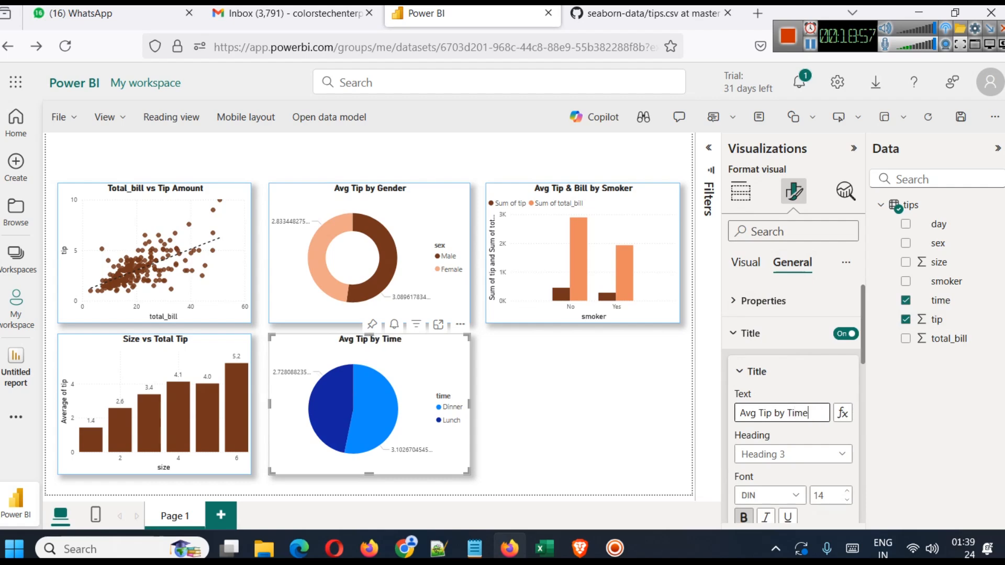
pyautogui.click(600, 385)
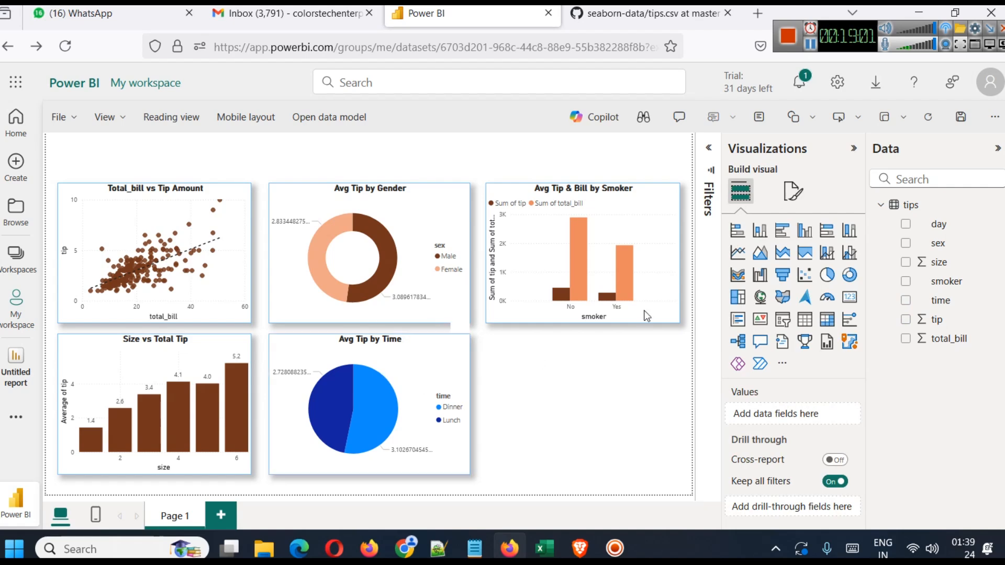
# Colour the Avg Tip by Time pie chart's Dinner slice dark brown and its Lunch slice light orange.
pyautogui.click(792, 191)
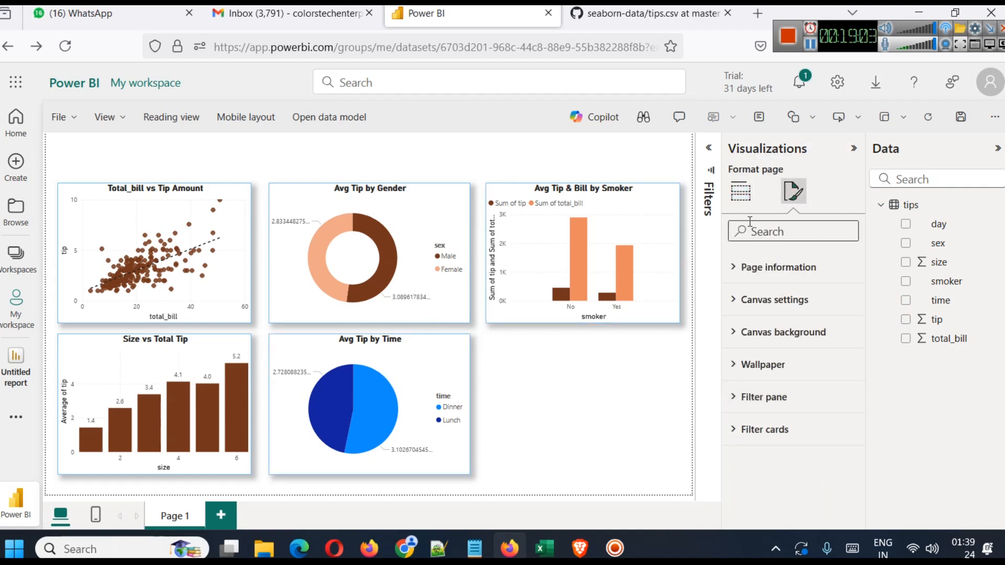
pyautogui.click(436, 365)
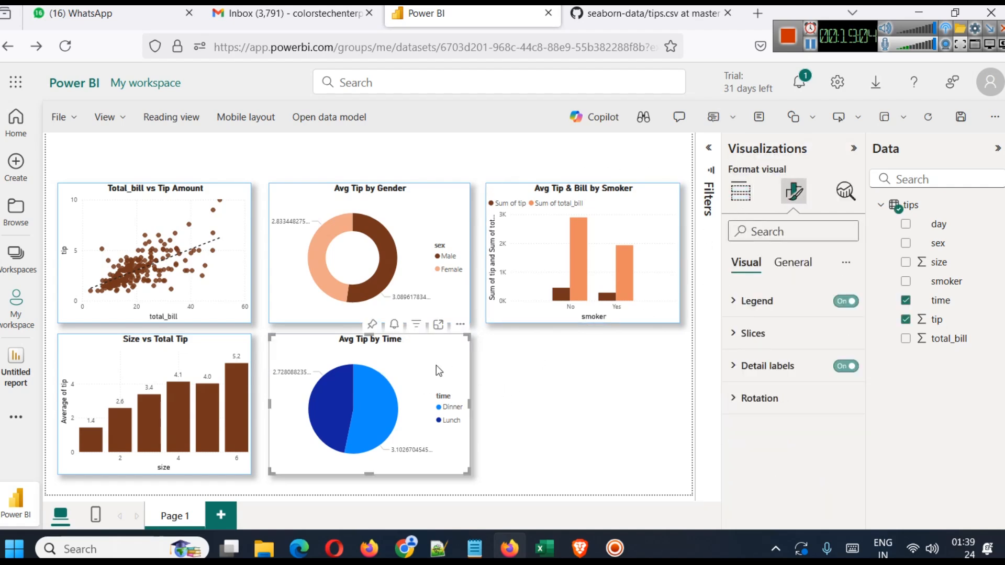
pyautogui.click(796, 343)
pyautogui.click(758, 417)
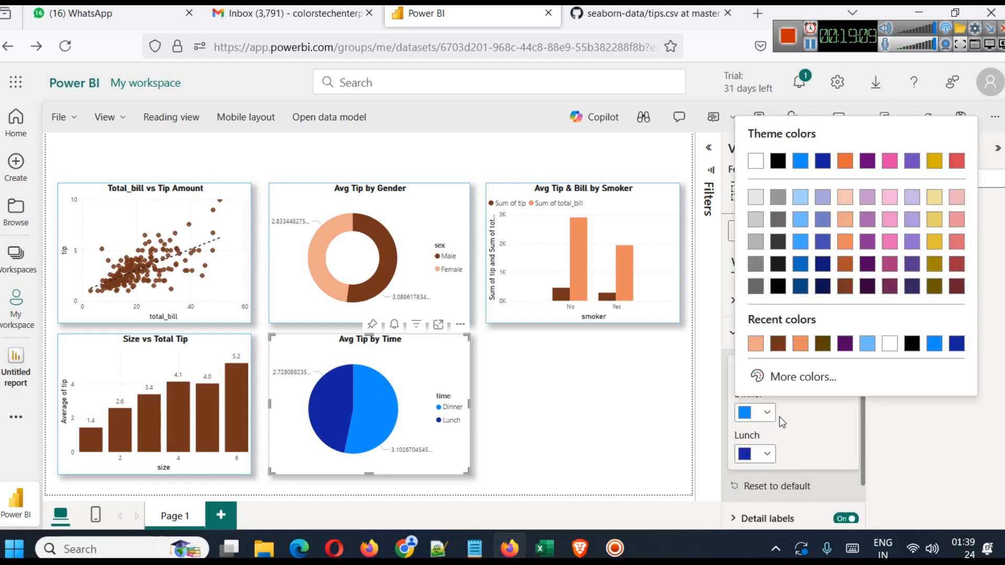
pyautogui.click(775, 346)
pyautogui.click(765, 453)
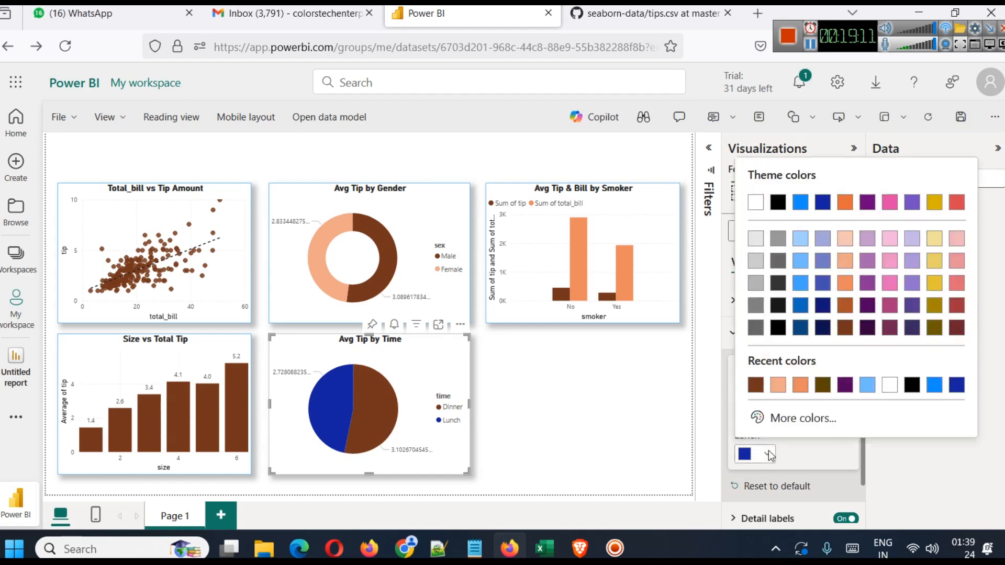
pyautogui.click(778, 385)
pyautogui.click(589, 415)
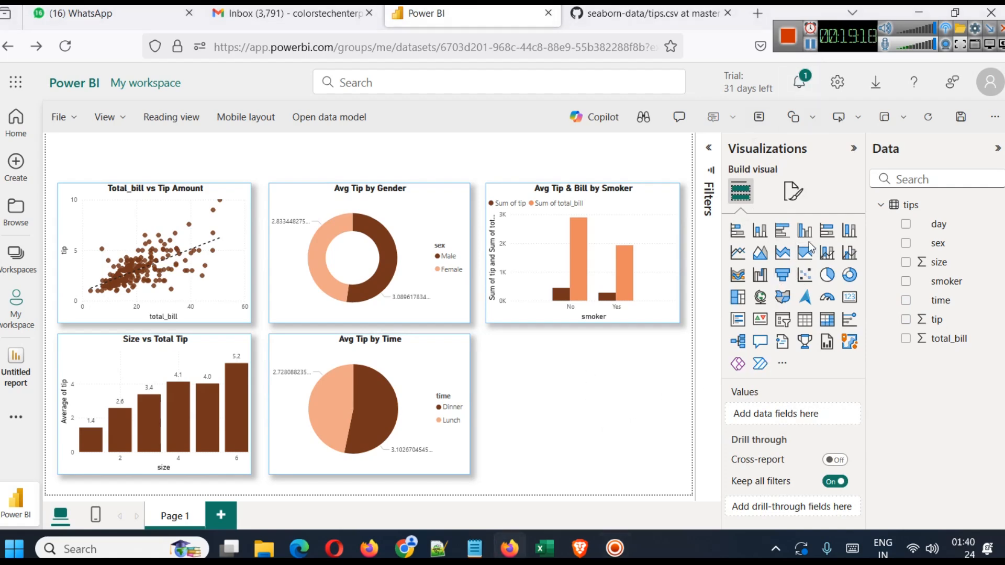
# Duplicate the Size vs Total Tip column chart into the empty space beside the Avg Tip by Time pie chart.
pyautogui.click(760, 230)
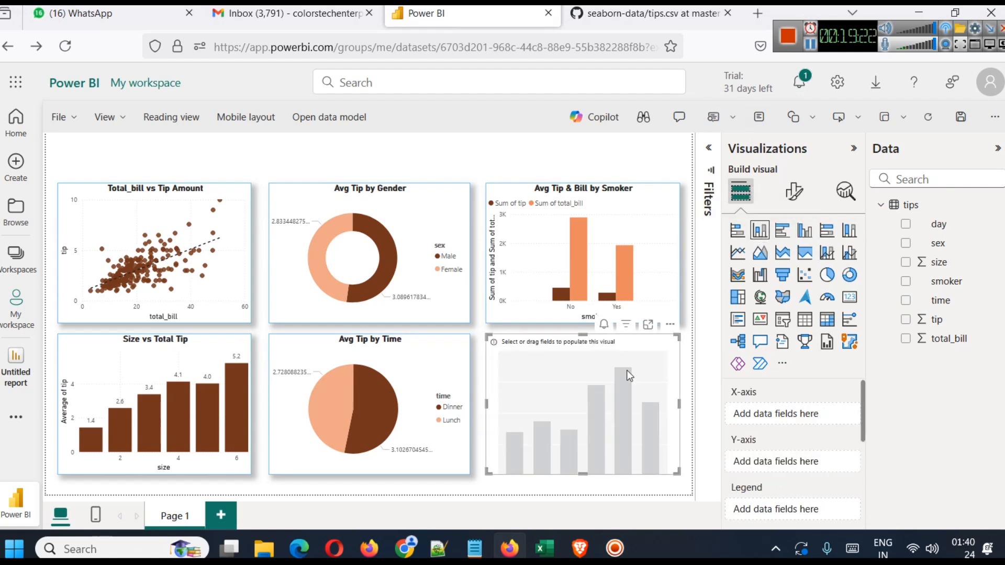
pyautogui.press('Delete')
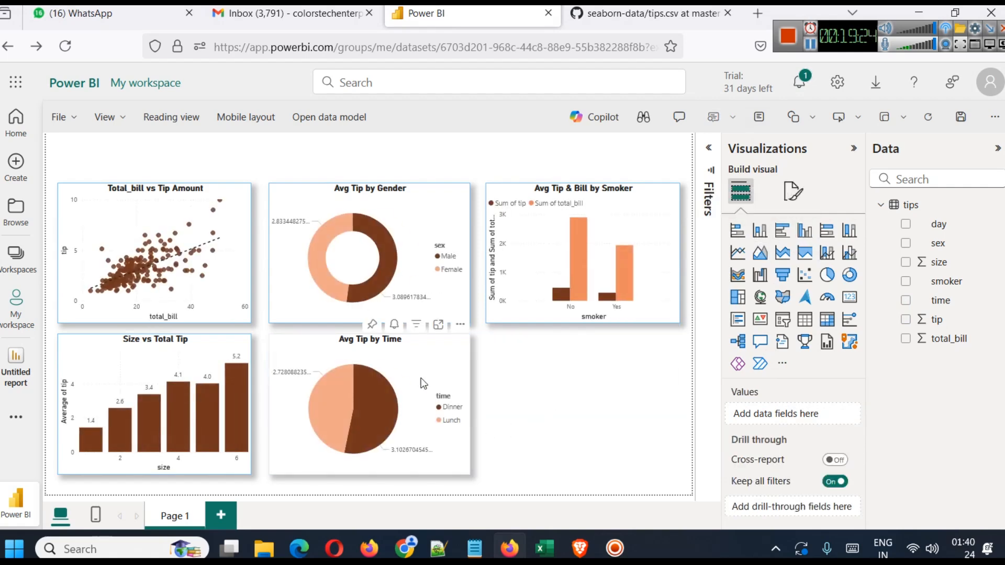
pyautogui.click(141, 376)
pyautogui.hotkey('ctrl', 'c')
pyautogui.hotkey('ctrl', 'v')
pyautogui.moveTo(141, 375); pyautogui.dragTo(596, 373)
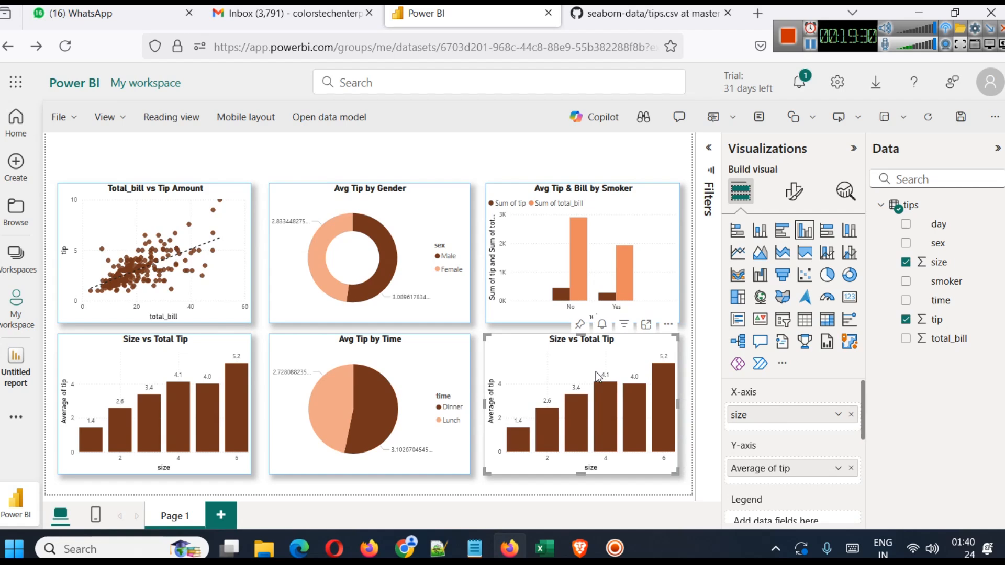
pyautogui.click(476, 385)
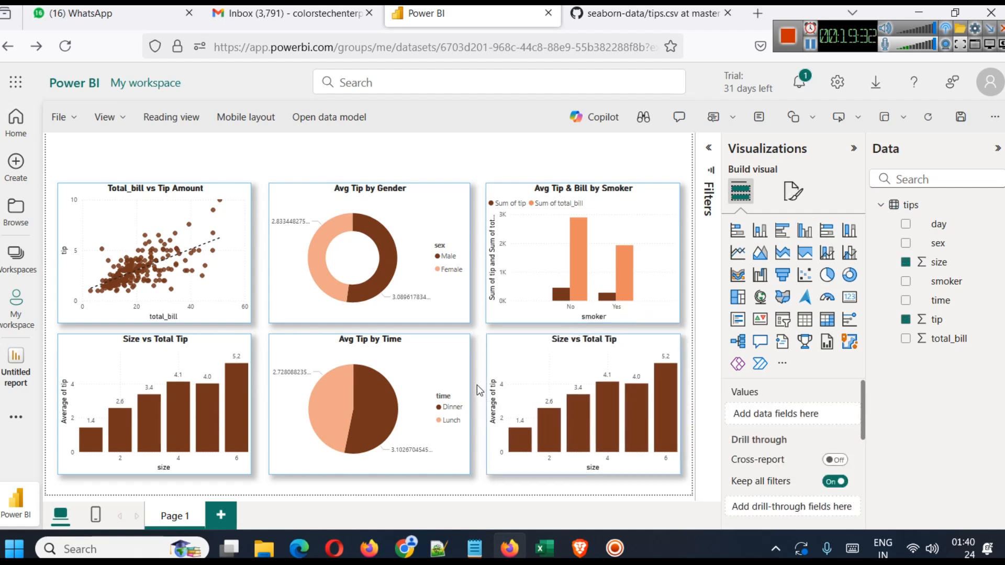
pyautogui.click(555, 373)
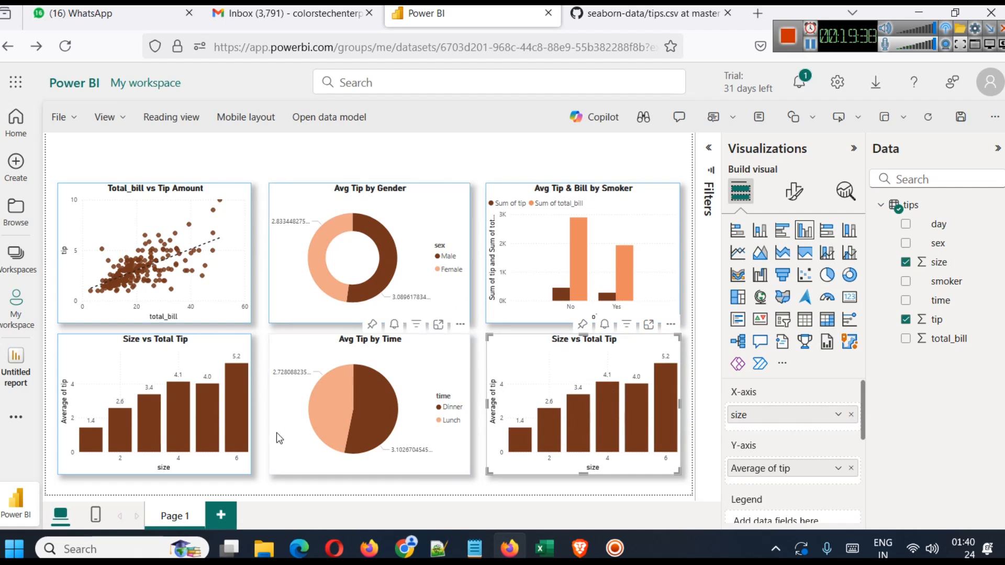
# Rename the report page from Page 1 to "Affect of Features on Target Var".
pyautogui.rightClick(191, 514)
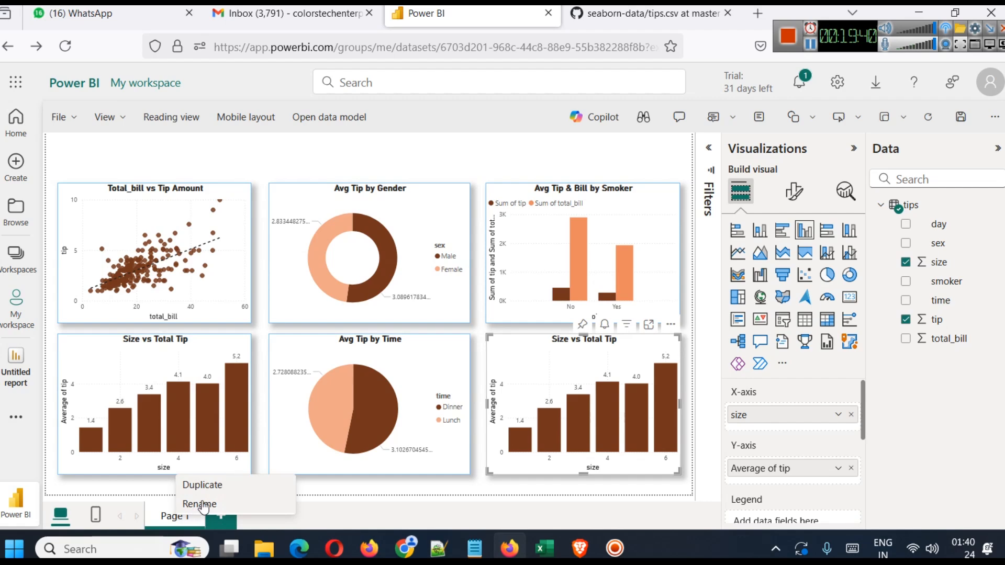
pyautogui.click(203, 505)
pyautogui.hotkey('shift', 'Left')
pyautogui.hotkey('shift', 'Left')
pyautogui.hotkey('shift', 'Left')
pyautogui.hotkey('shift', 'Left')
pyautogui.hotkey('shift', 'Left')
pyautogui.hotkey('shift', 'Left')
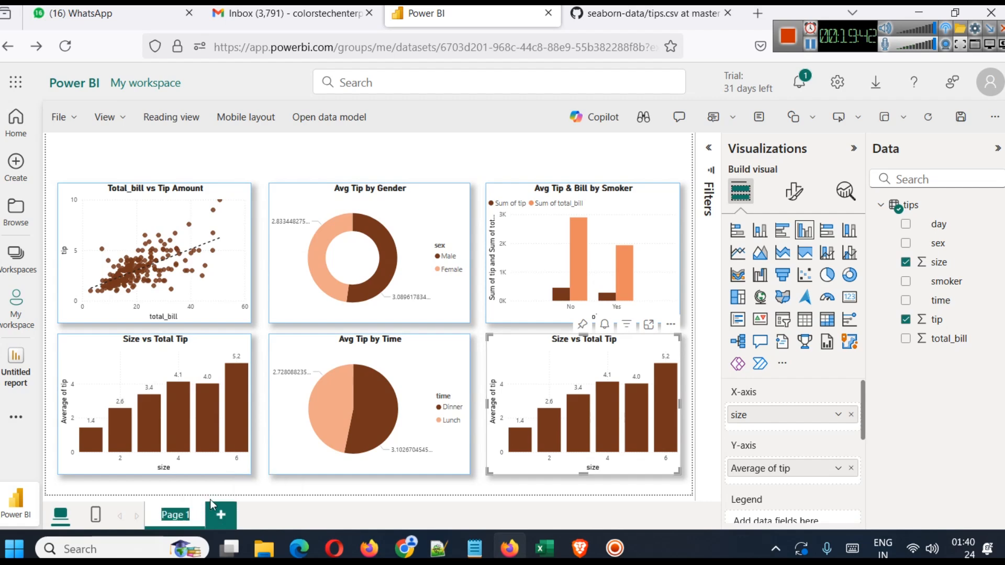
pyautogui.write('Affect')
pyautogui.write(' of Feature')
pyautogui.write('s on Target Va')
pyautogui.write('r')
pyautogui.press('Return')
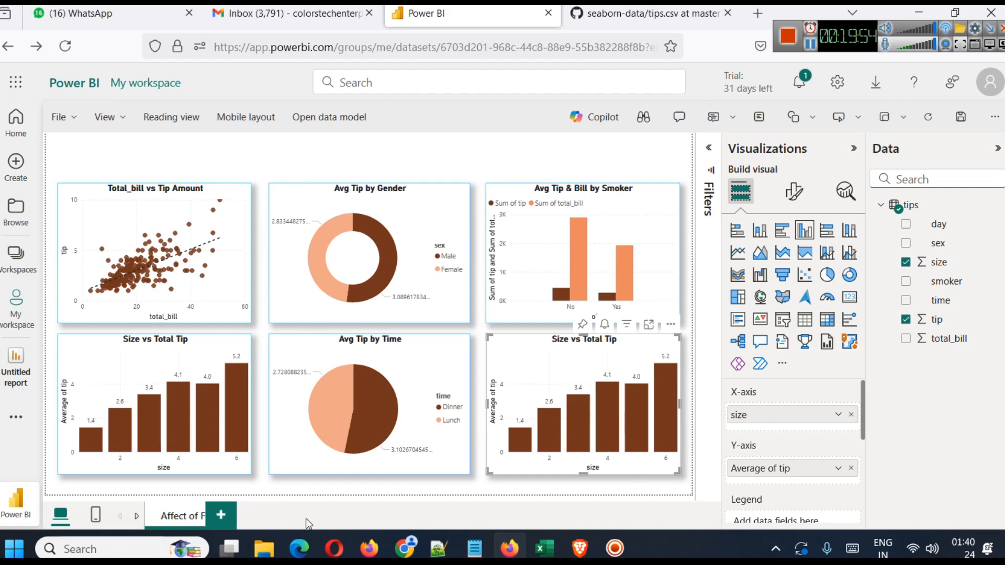
# Insert a text box on the report page containing "Effect of features on tip (target)".
pyautogui.click(530, 161)
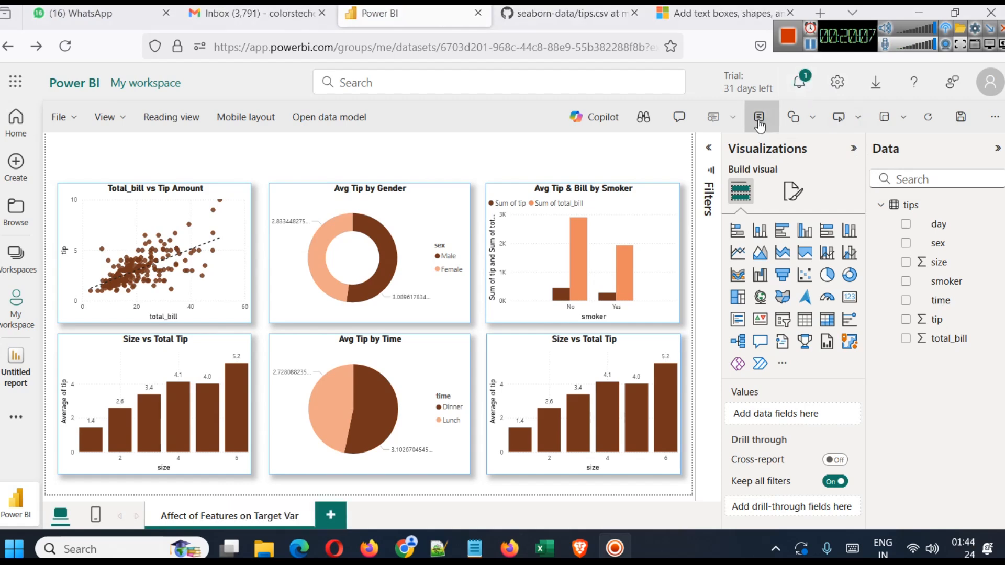
pyautogui.click(757, 125)
pyautogui.click(142, 234)
pyautogui.hotkey('ctrl', 'v')
# Move the text box above the charts and resize it into a shallow banner spanning the width of the chart grid.
pyautogui.moveTo(170, 184); pyautogui.dragTo(172, 134)
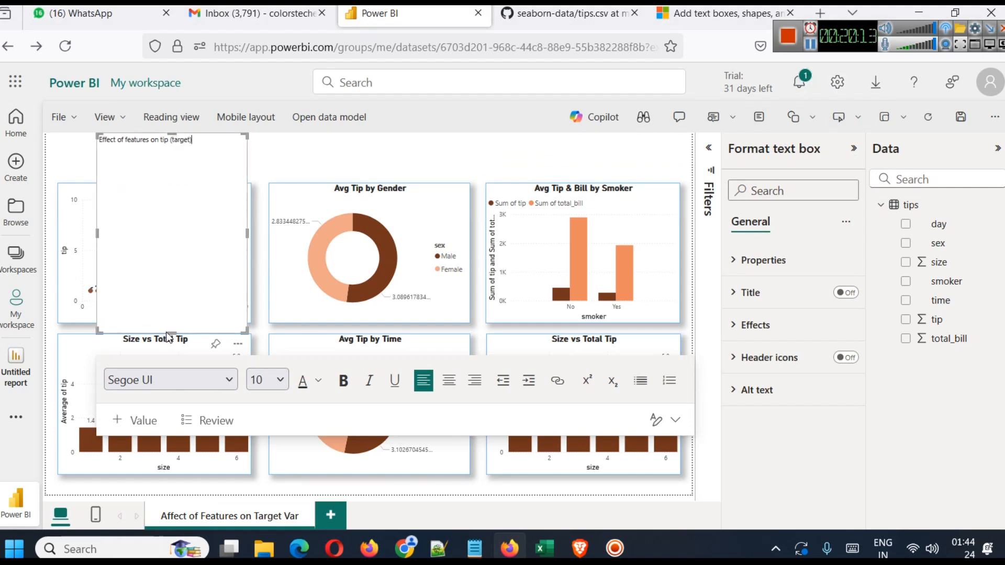
pyautogui.moveTo(169, 335); pyautogui.dragTo(177, 159)
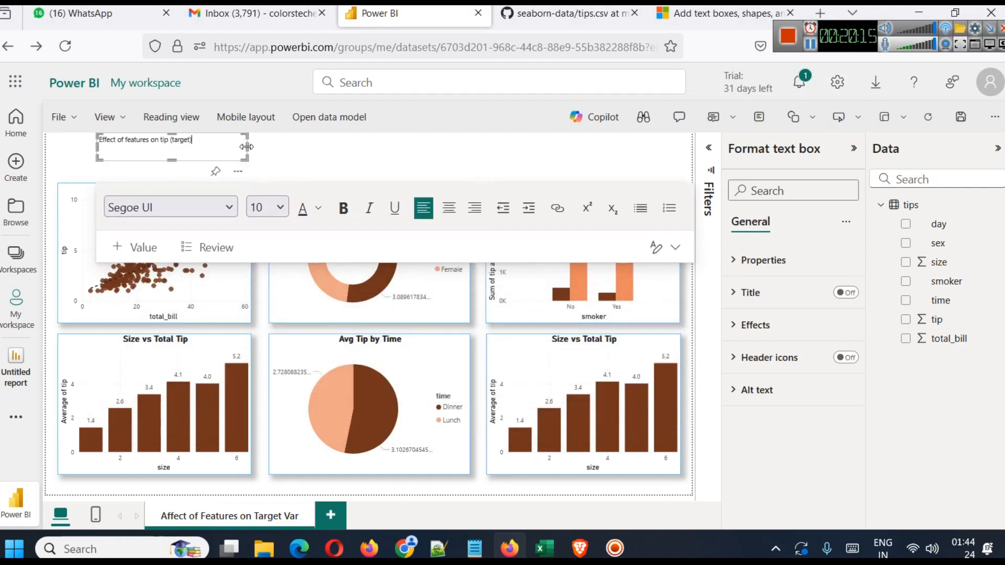
pyautogui.moveTo(398, 147); pyautogui.dragTo(679, 147)
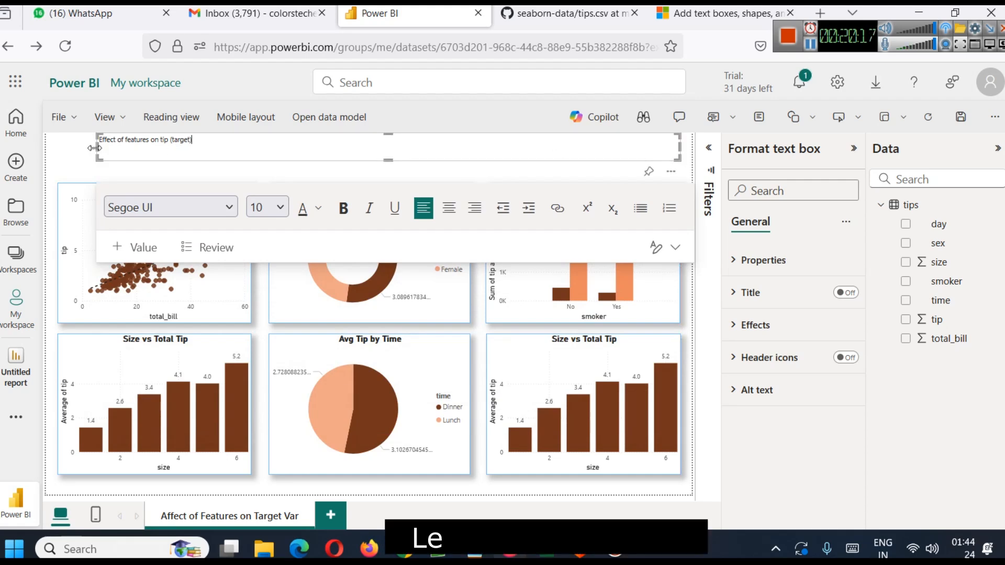
pyautogui.moveTo(99, 143); pyautogui.dragTo(47, 144)
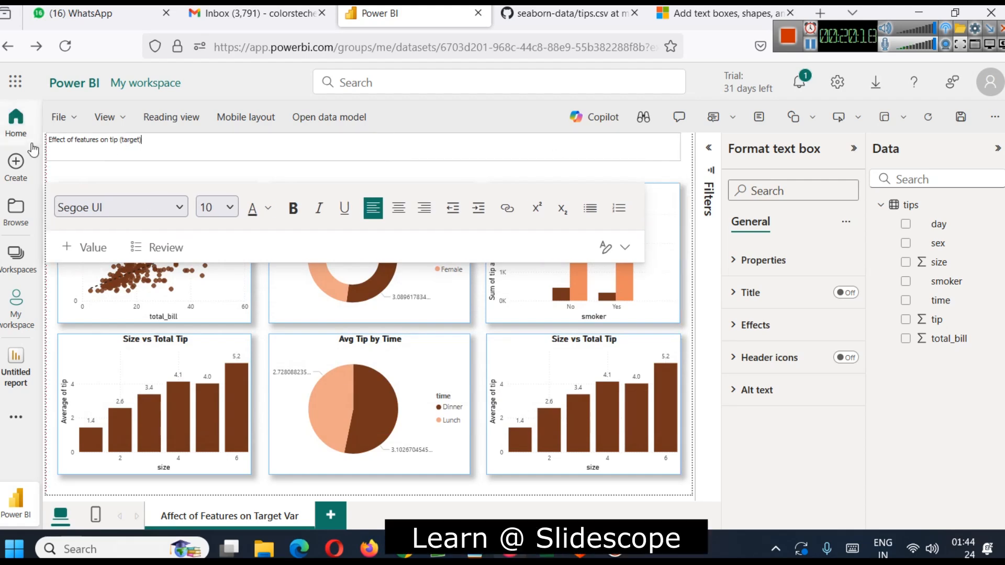
# Format the banner heading as centred, bold 24 pt text below a blank line and make its text box slightly taller.
pyautogui.click(399, 207)
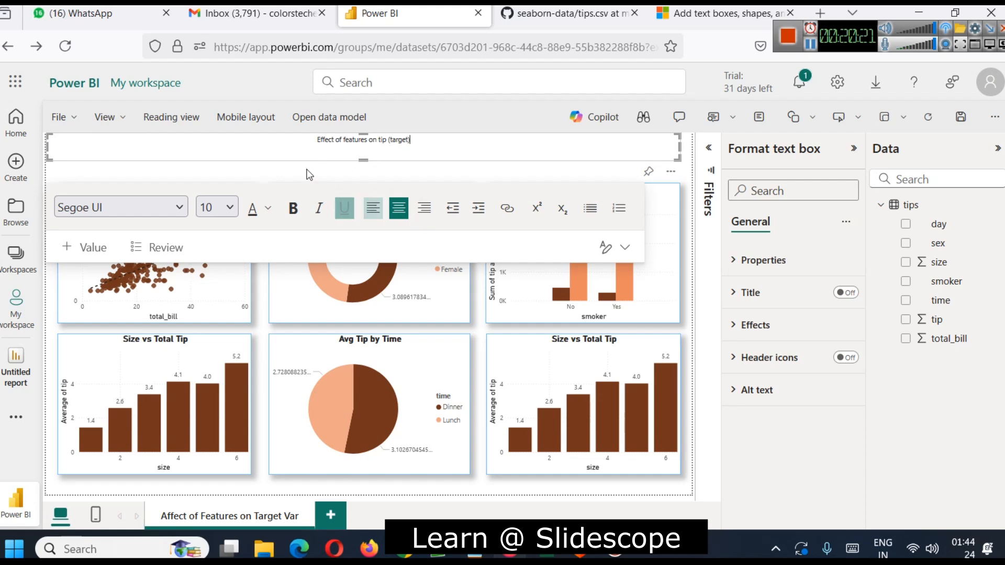
pyautogui.click(317, 141)
pyautogui.press('Return')
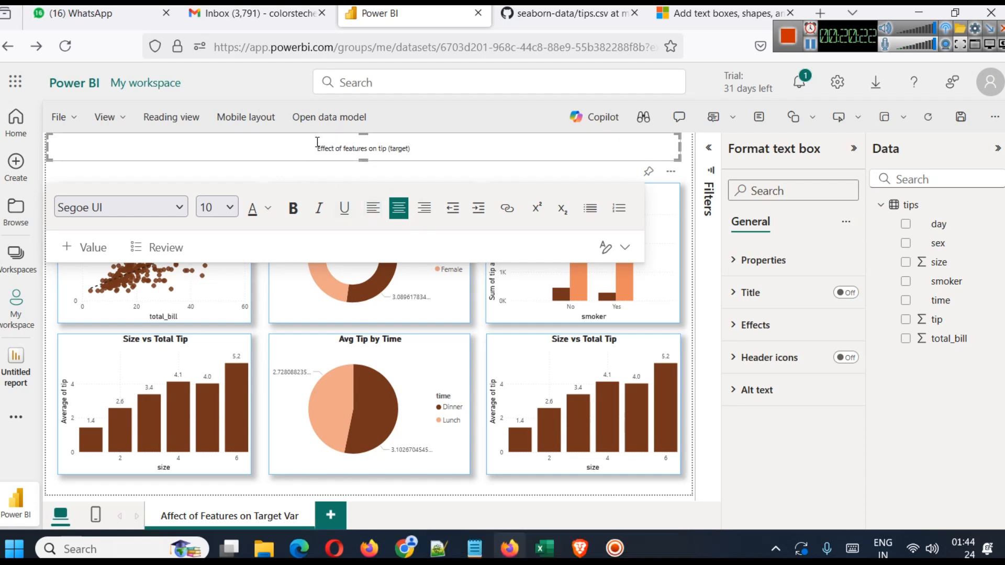
pyautogui.moveTo(318, 148); pyautogui.dragTo(410, 149)
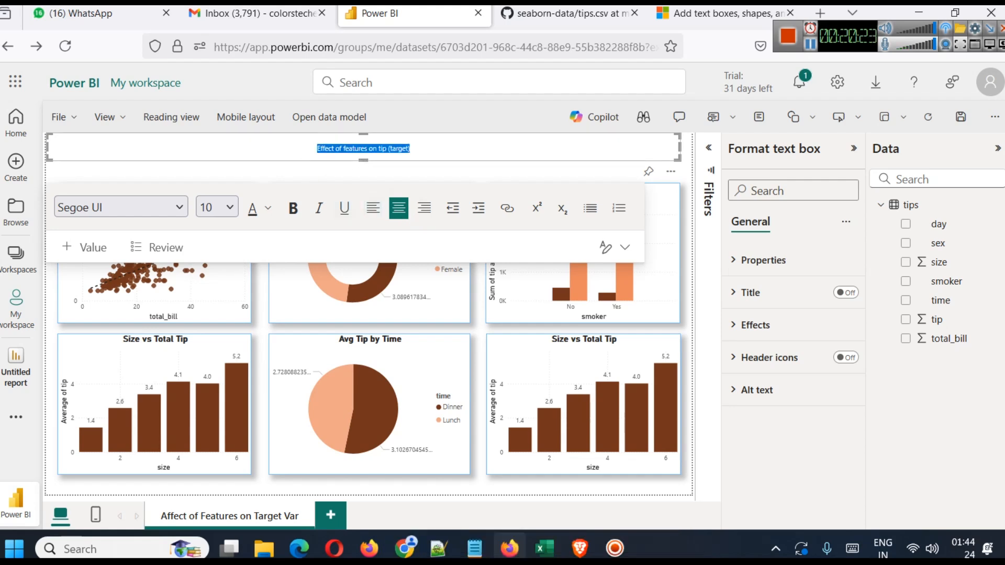
pyautogui.click(229, 206)
pyautogui.click(212, 453)
pyautogui.click(293, 208)
pyautogui.moveTo(364, 159); pyautogui.dragTo(361, 170)
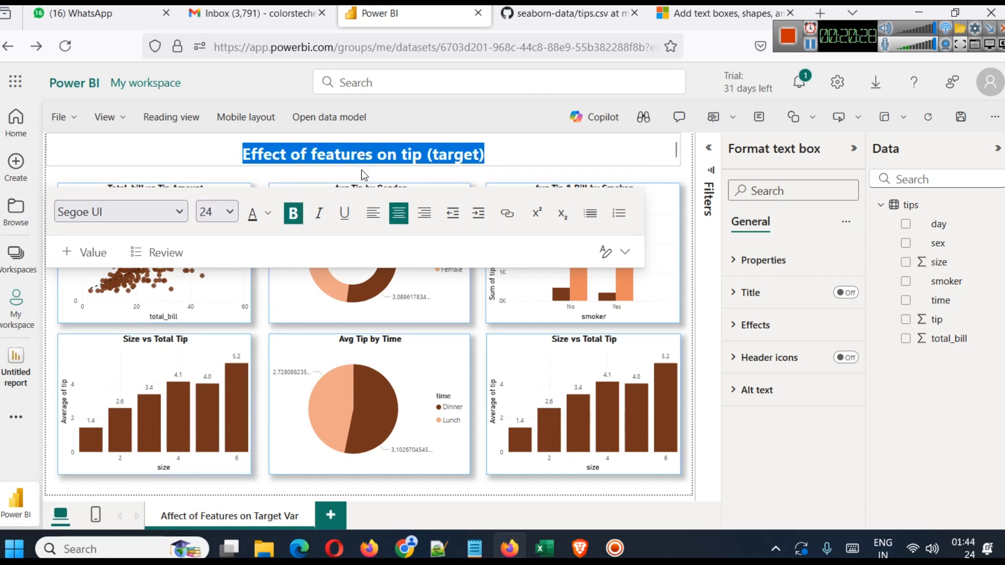
# Colour the banner heading text the same dark brown as the charts.
pyautogui.click(426, 156)
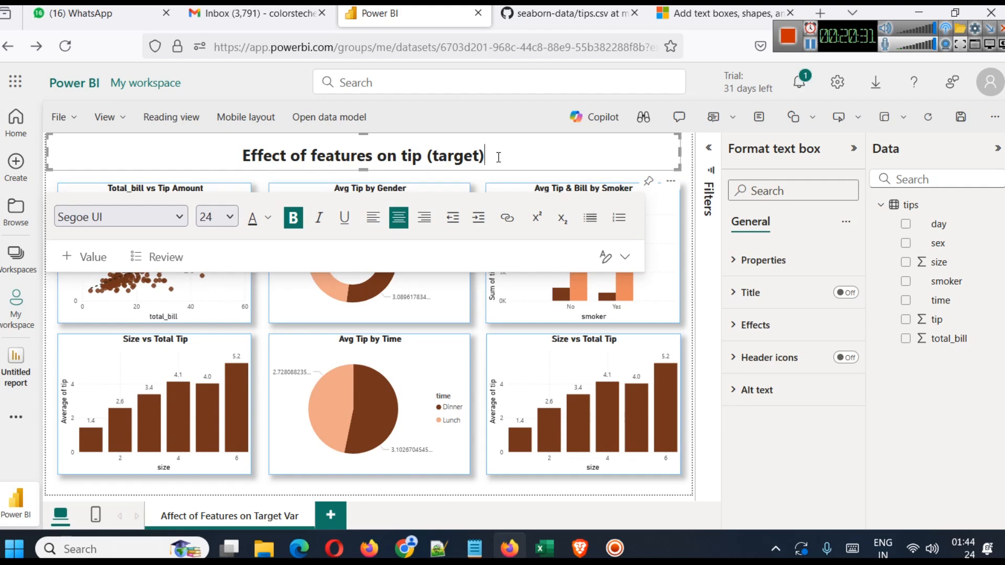
pyautogui.moveTo(497, 157); pyautogui.dragTo(213, 177)
pyautogui.click(269, 223)
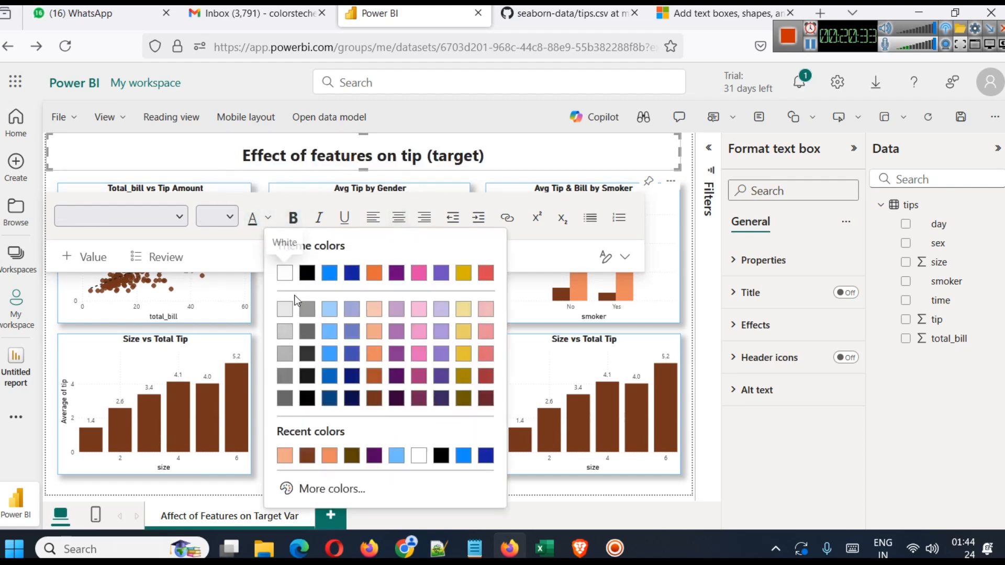
pyautogui.click(305, 450)
pyautogui.click(525, 159)
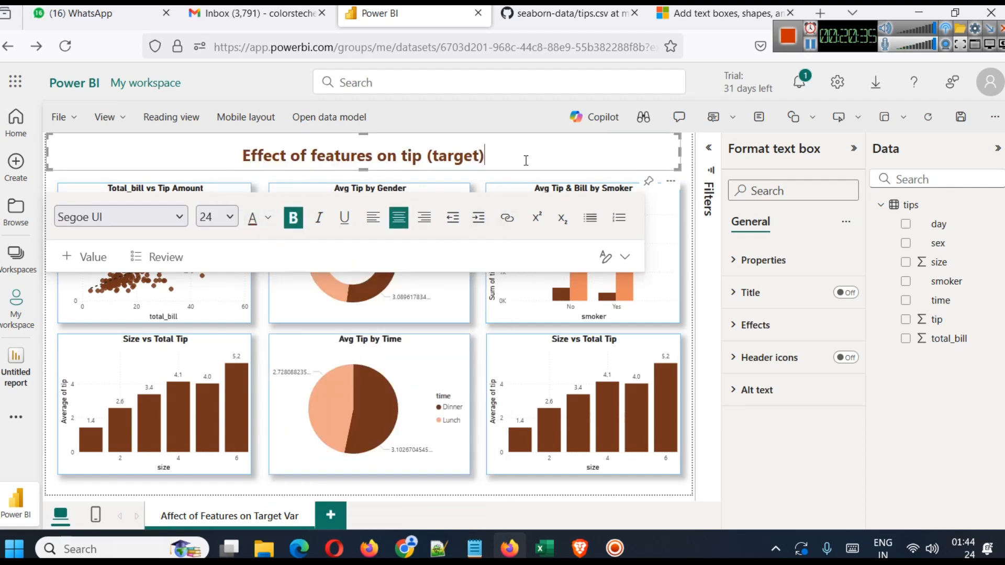
# Enlarge the banner heading text to 28 pt and make its text box slightly shorter.
pyautogui.moveTo(363, 168); pyautogui.dragTo(362, 163)
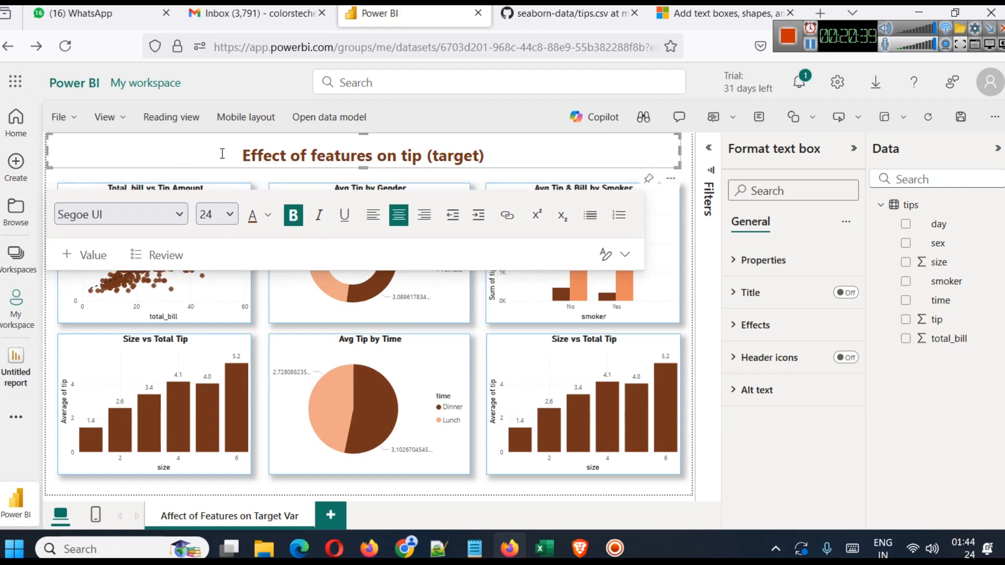
pyautogui.hotkey('ctrl', 'a')
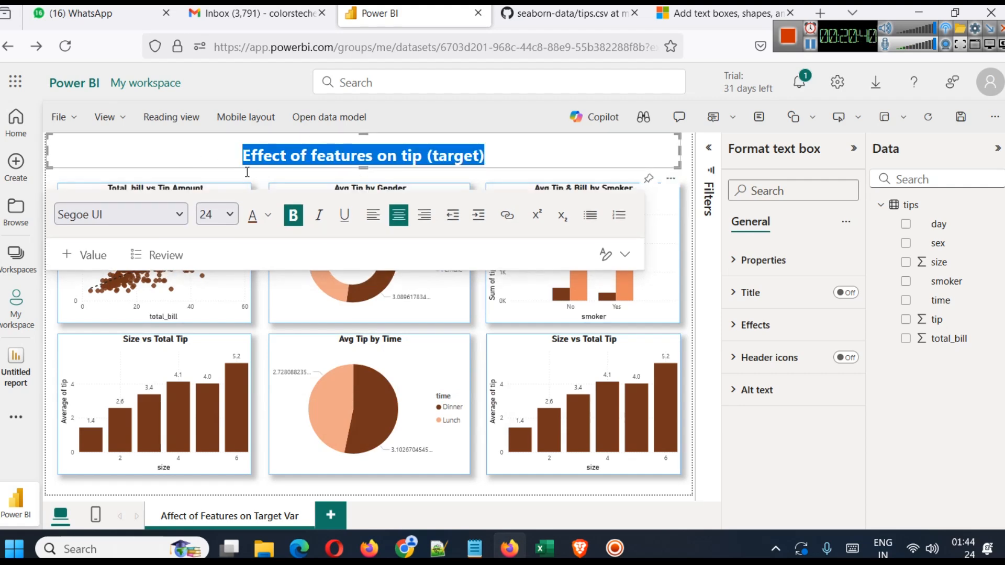
pyautogui.click(226, 216)
pyautogui.click(221, 483)
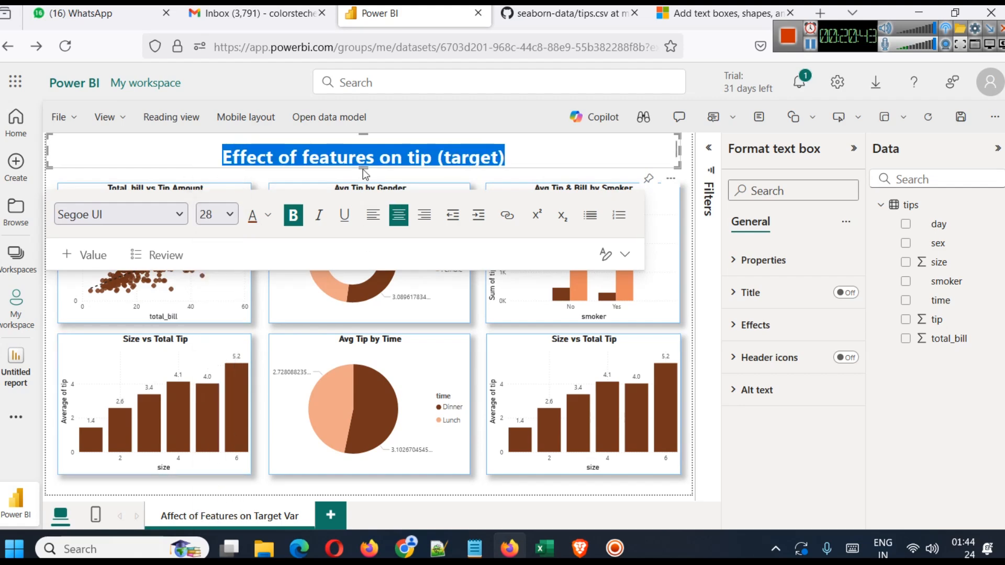
pyautogui.click(419, 151)
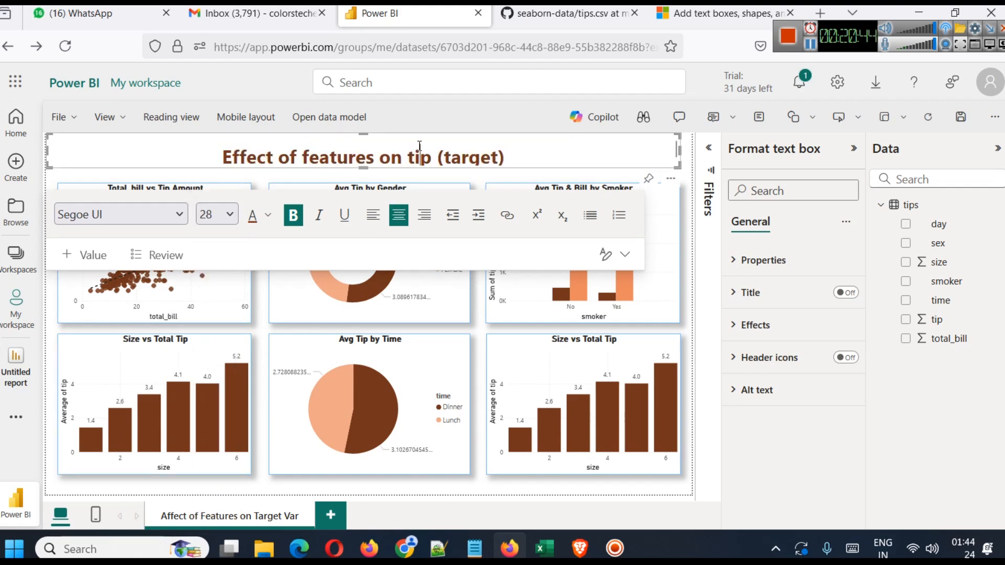
pyautogui.click(214, 158)
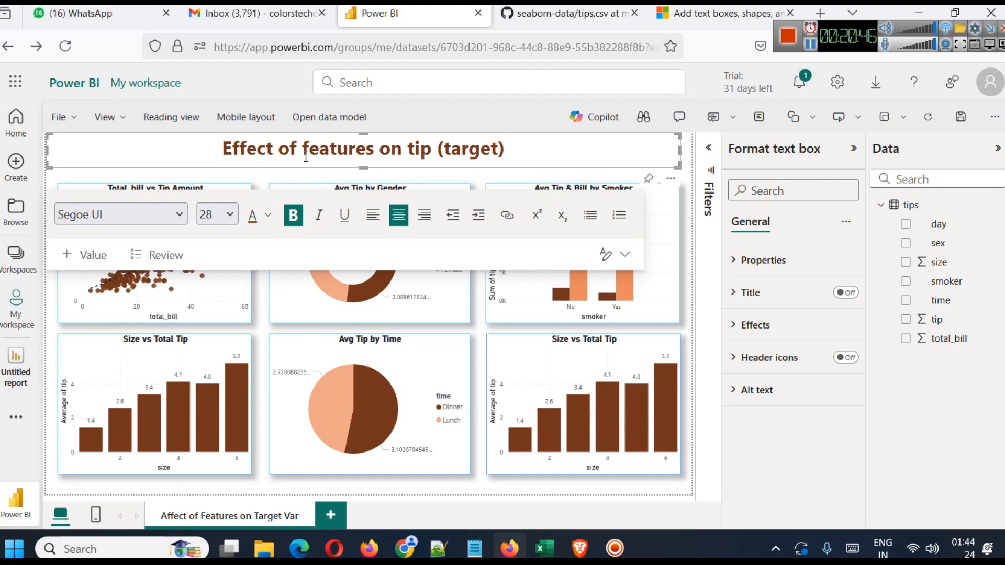
pyautogui.click(376, 168)
pyautogui.click(590, 148)
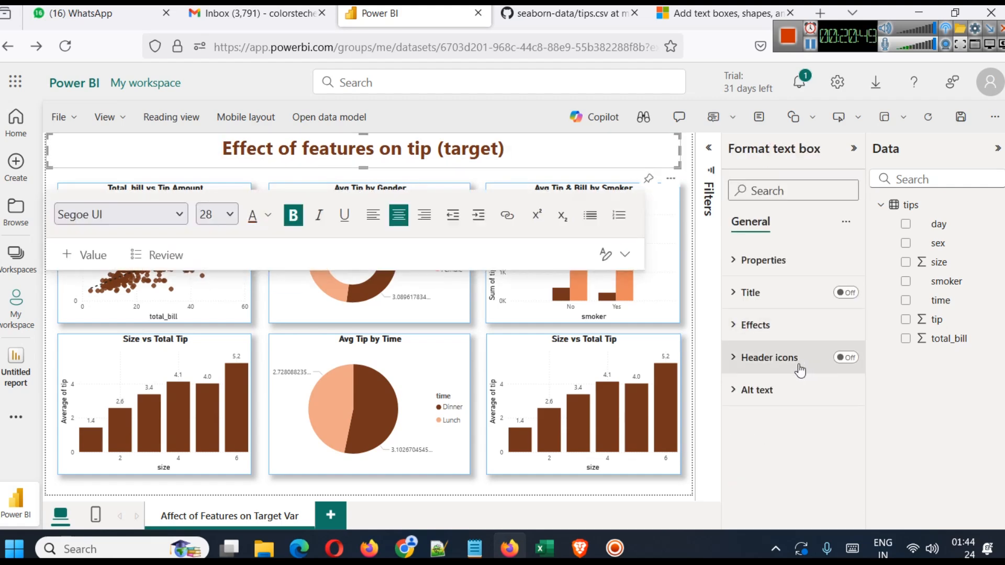
# Add a shadow and a visual border to the banner heading's text box.
pyautogui.click(774, 324)
pyautogui.scroll(-2, 809, 402)
pyautogui.click(838, 456)
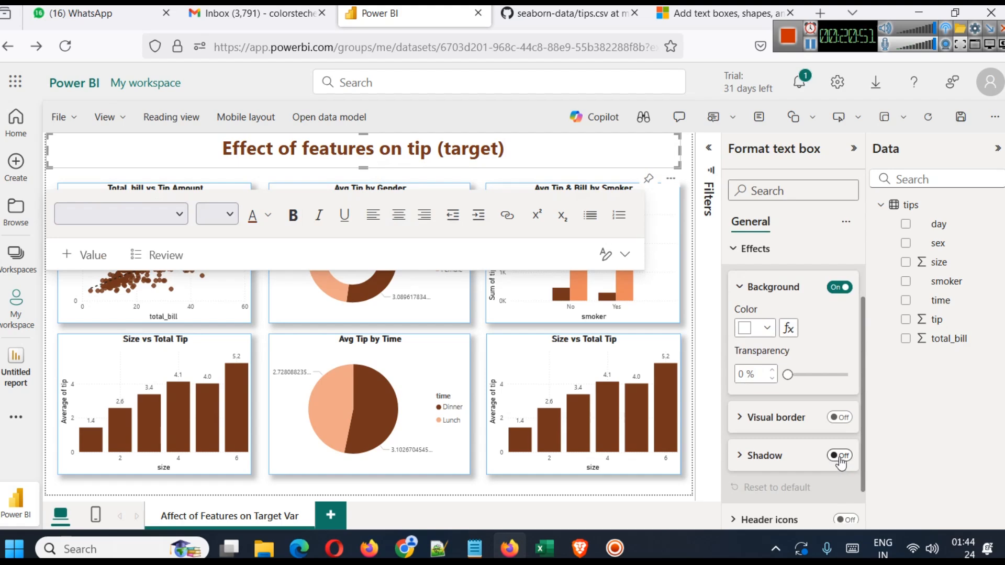
pyautogui.click(841, 418)
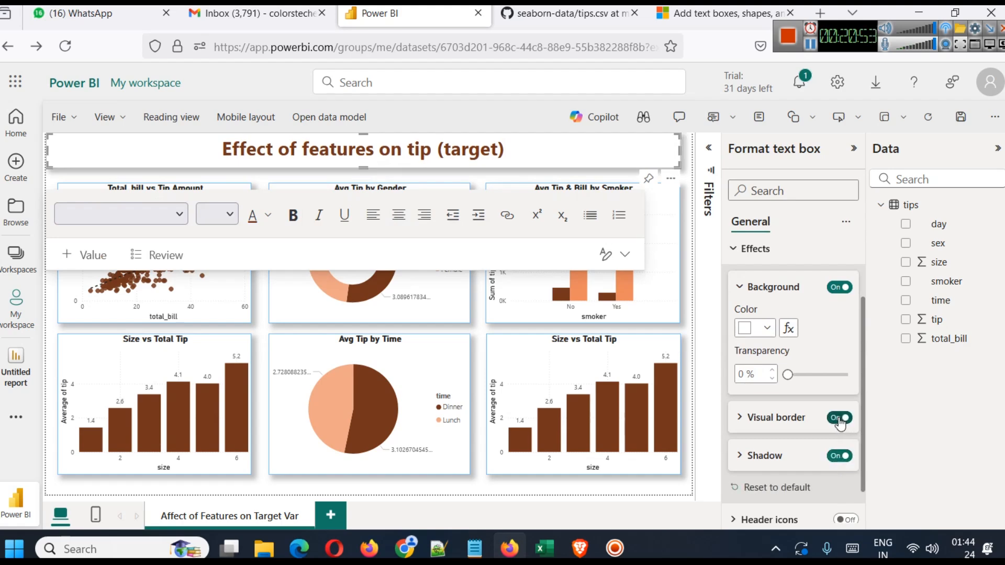
pyautogui.click(297, 174)
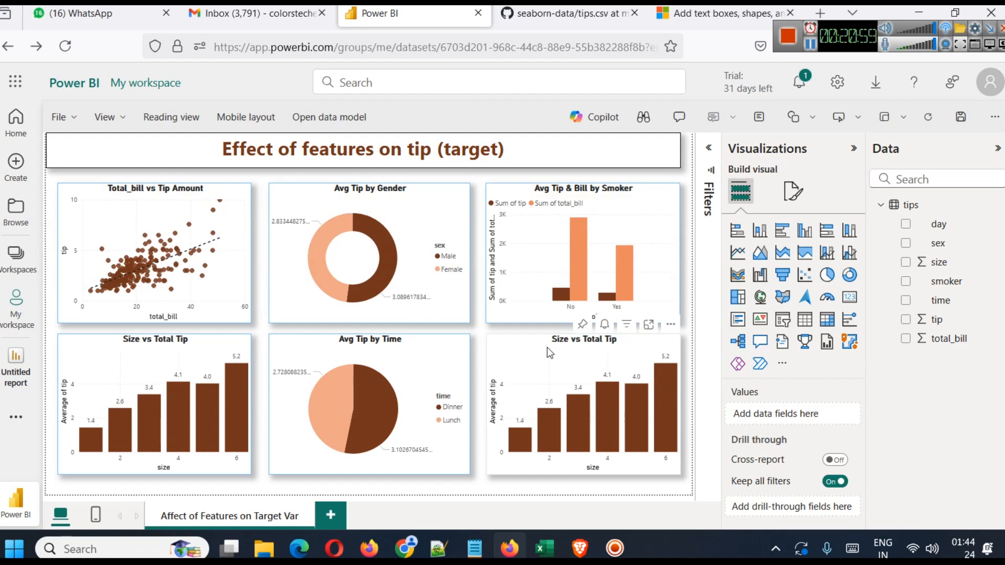
# Replace size with day on the X-axis of the duplicated Size vs Total Tip chart below the smoker chart.
pyautogui.click(562, 379)
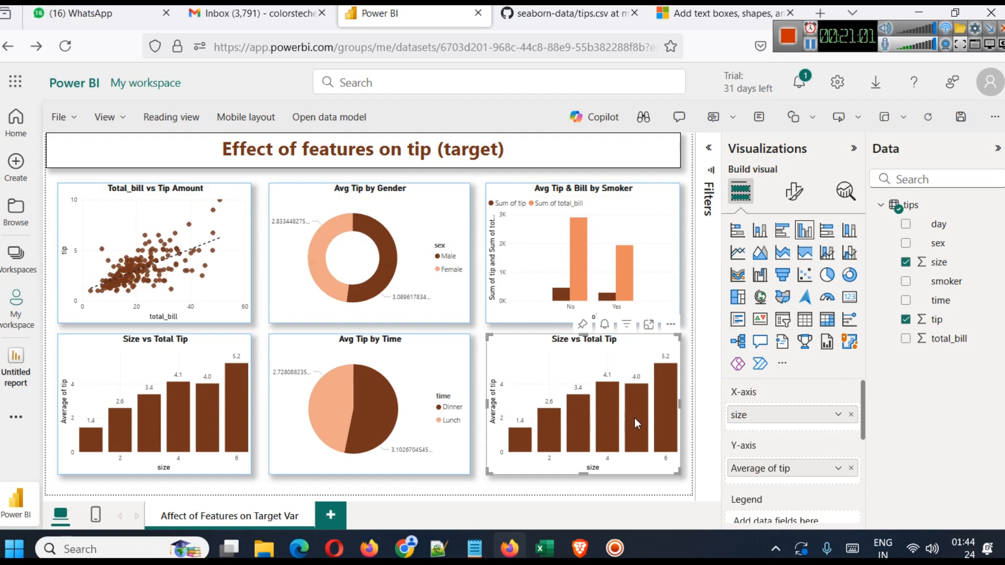
pyautogui.click(851, 414)
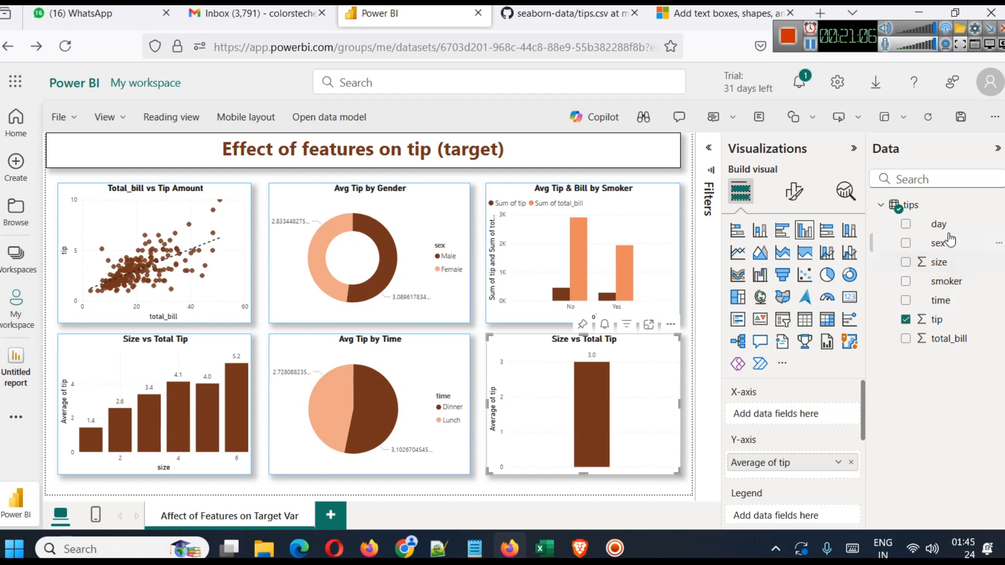
pyautogui.moveTo(944, 225); pyautogui.dragTo(797, 414)
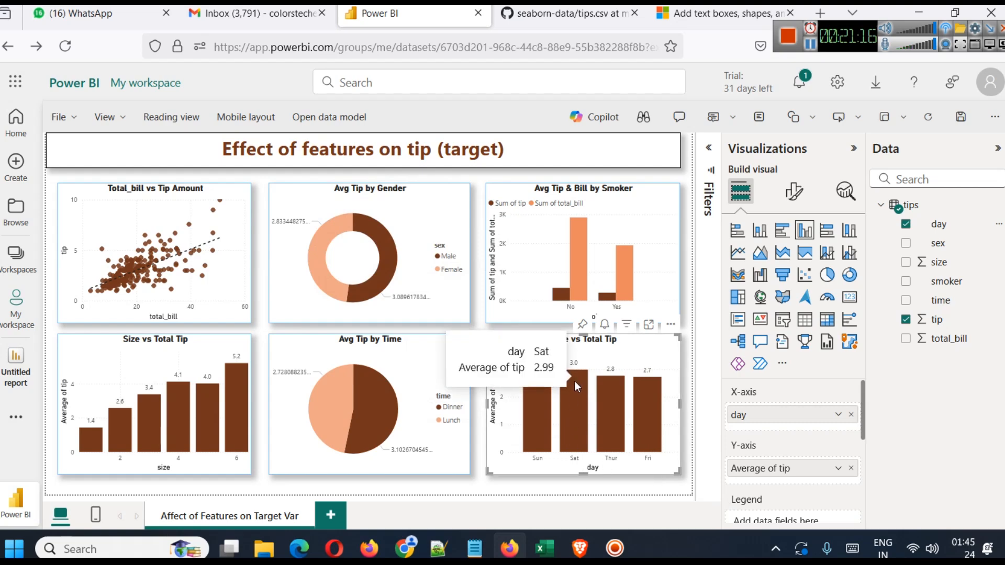
# Aggregate tip as Sum on the Y-axis of the day column chart and inspect the Saturday and Sunday columns.
pyautogui.click(837, 469)
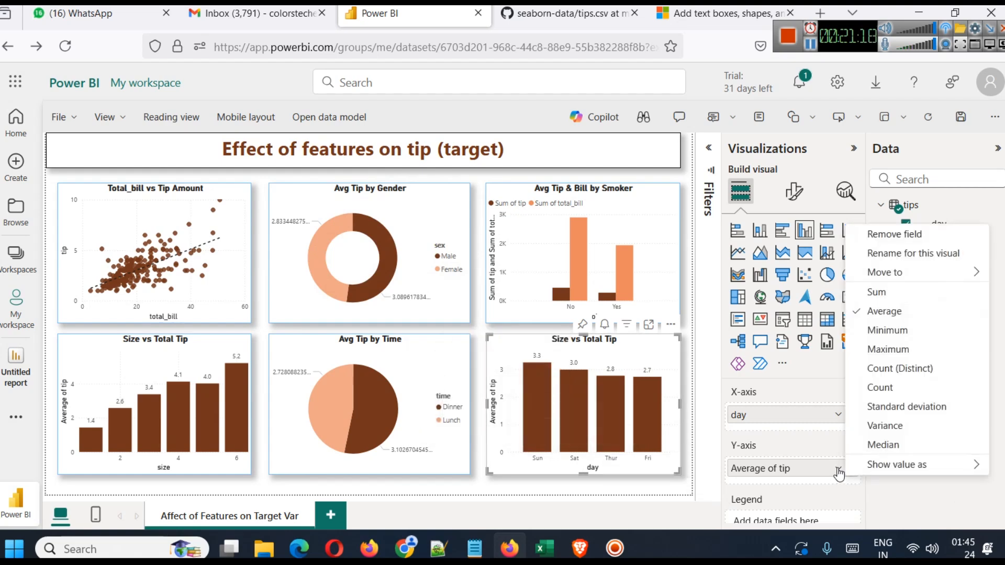
pyautogui.click(873, 296)
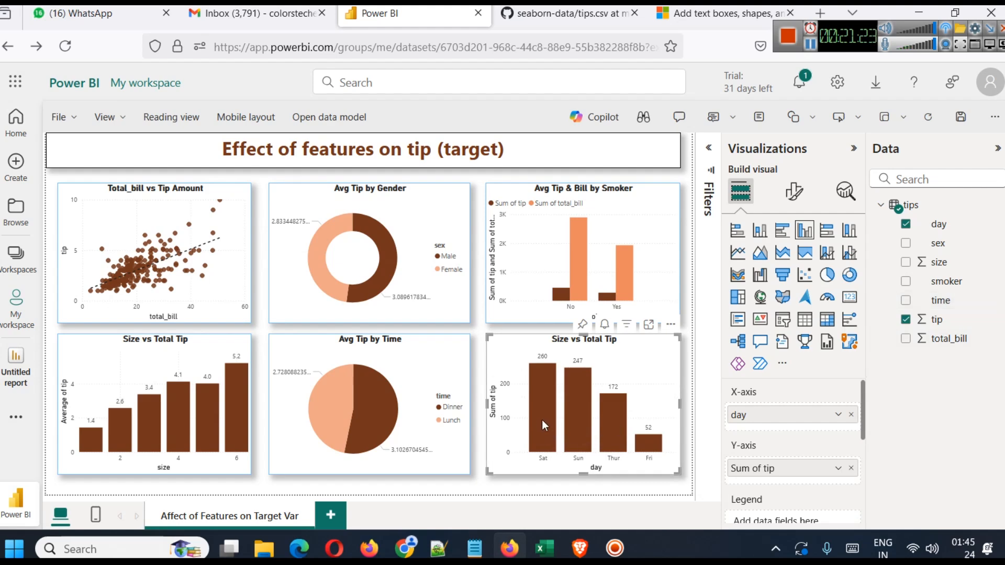
pyautogui.moveTo(535, 405)
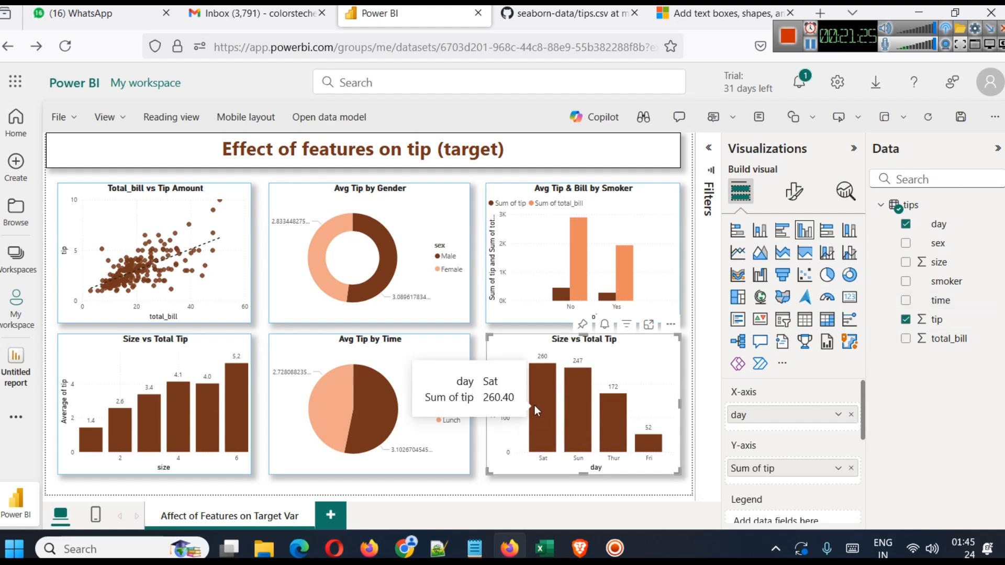
pyautogui.moveTo(597, 432)
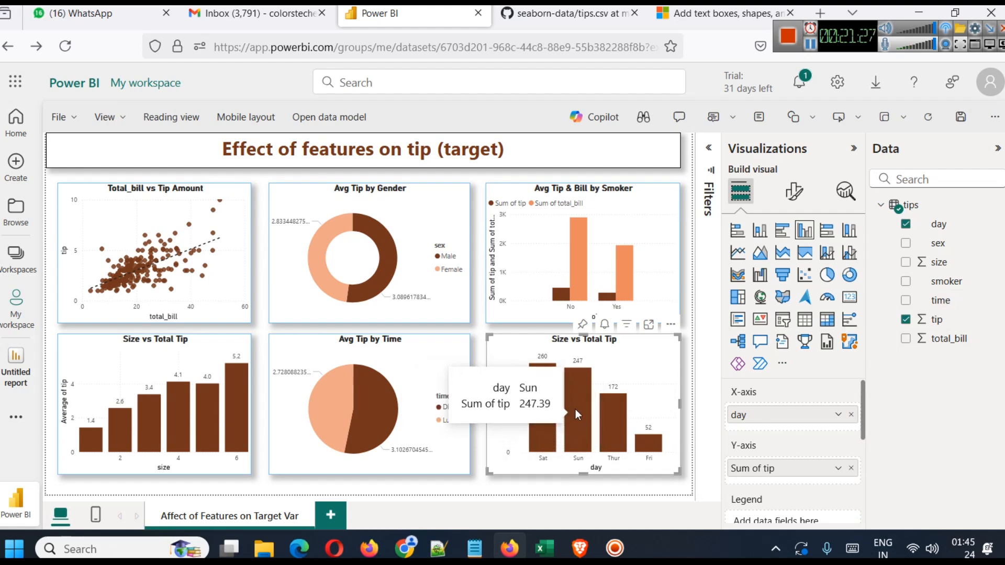
# Add tip a second time to the day chart's Y-axis, aggregate it as Count, and inspect the Saturday columns.
pyautogui.click(837, 469)
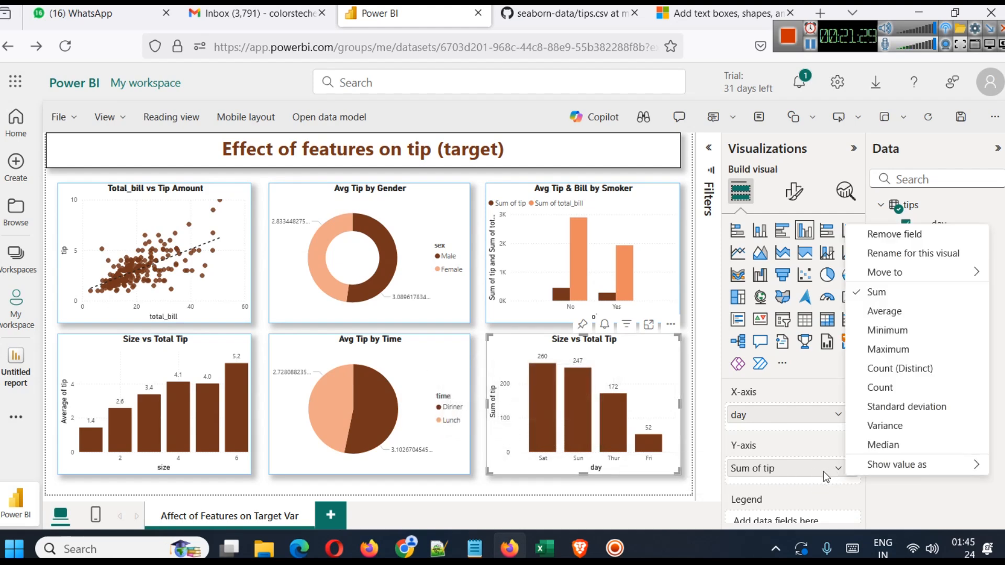
pyautogui.click(818, 484)
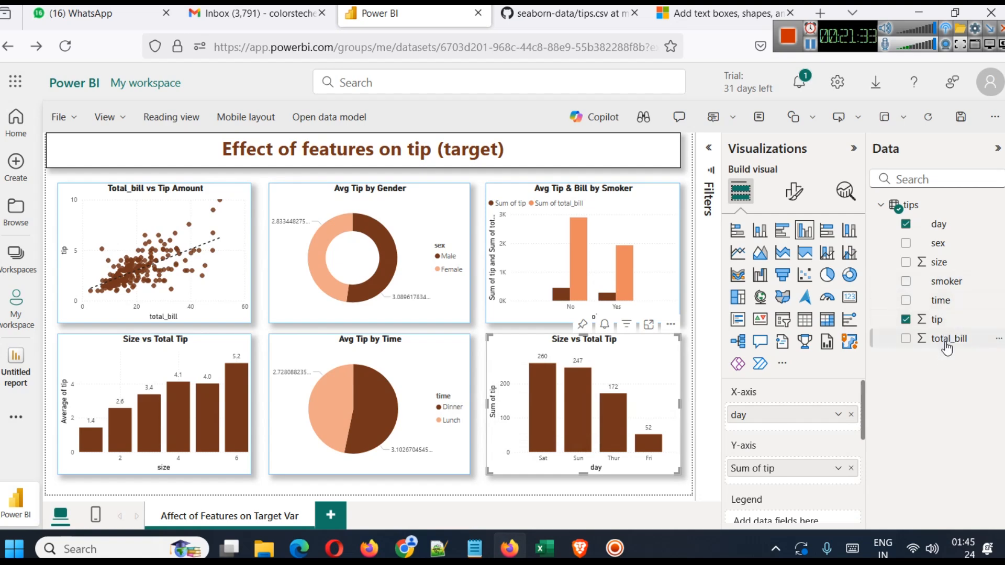
pyautogui.moveTo(938, 320); pyautogui.dragTo(814, 477)
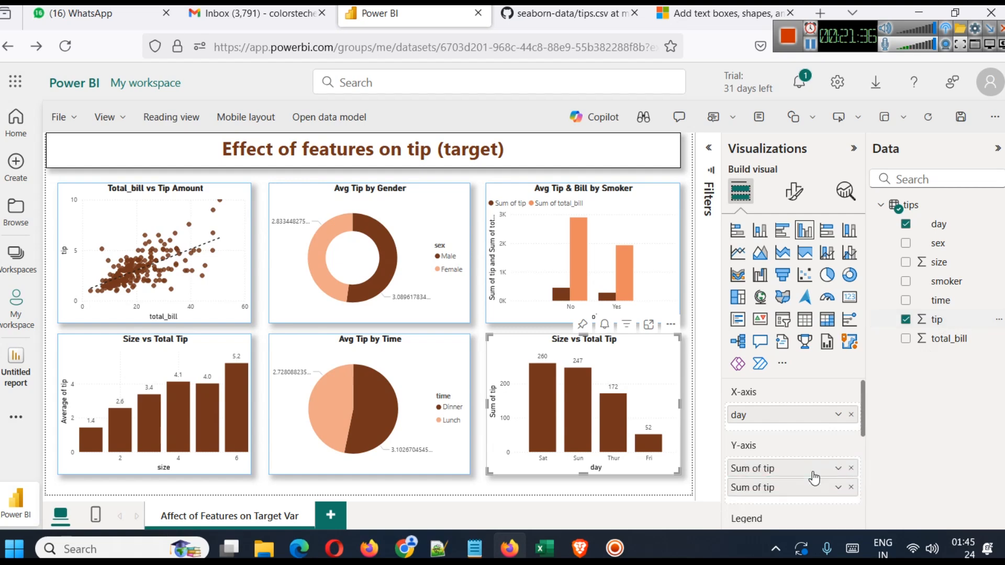
pyautogui.click(839, 489)
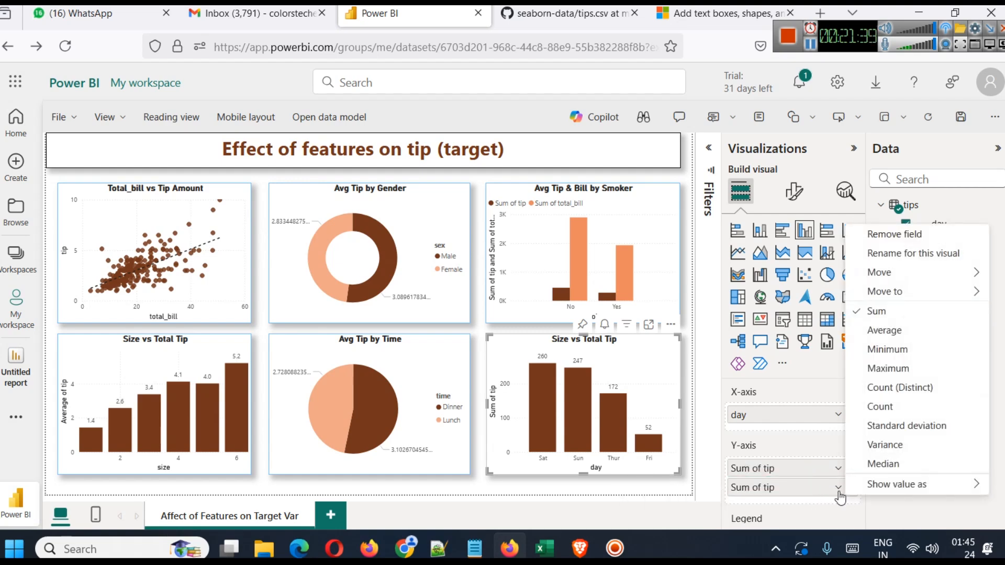
pyautogui.click(884, 412)
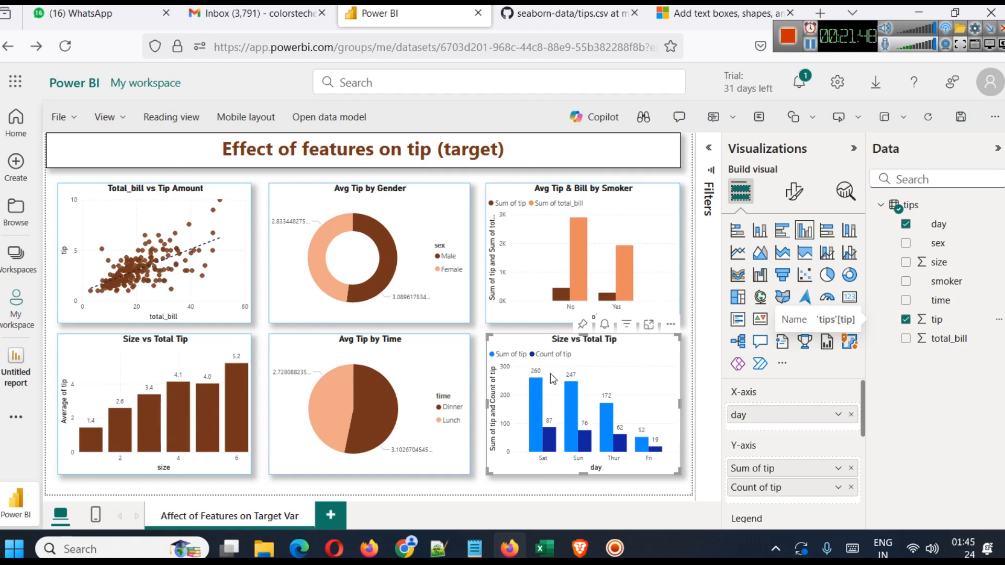
pyautogui.moveTo(538, 414)
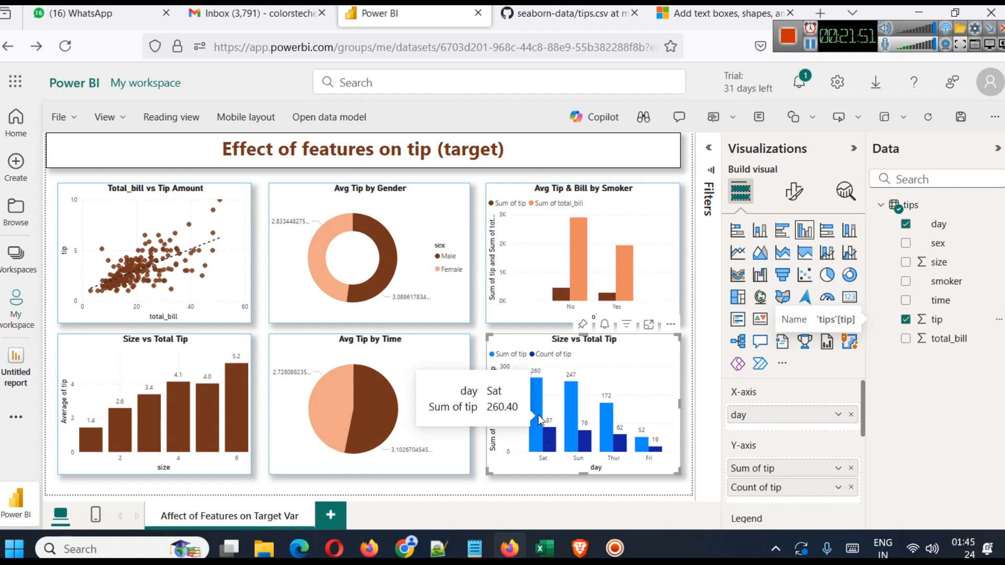
pyautogui.moveTo(547, 444)
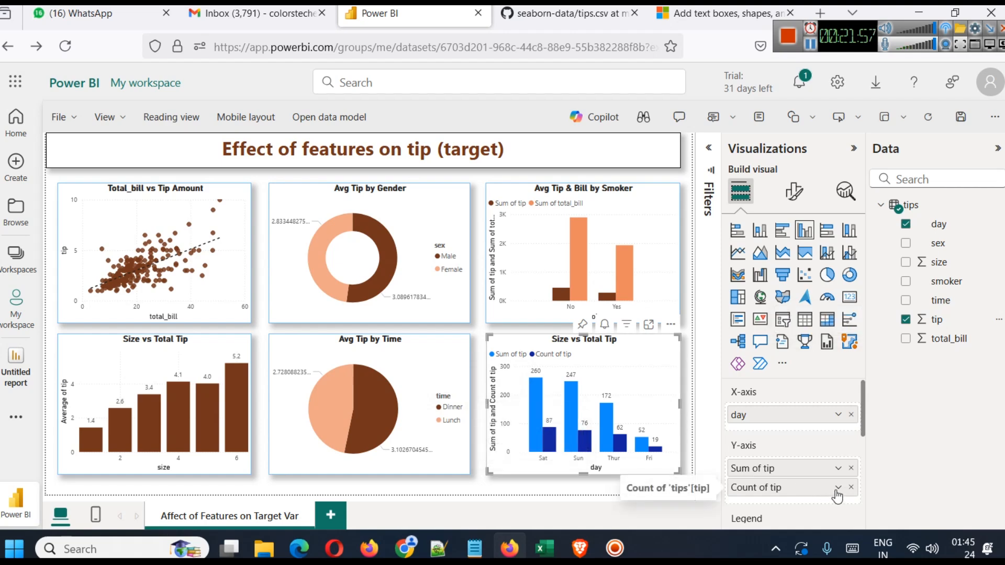
# Try Average as the aggregation of the day chart's first tip series, inspect its columns, and restore Sum.
pyautogui.click(837, 467)
pyautogui.click(898, 313)
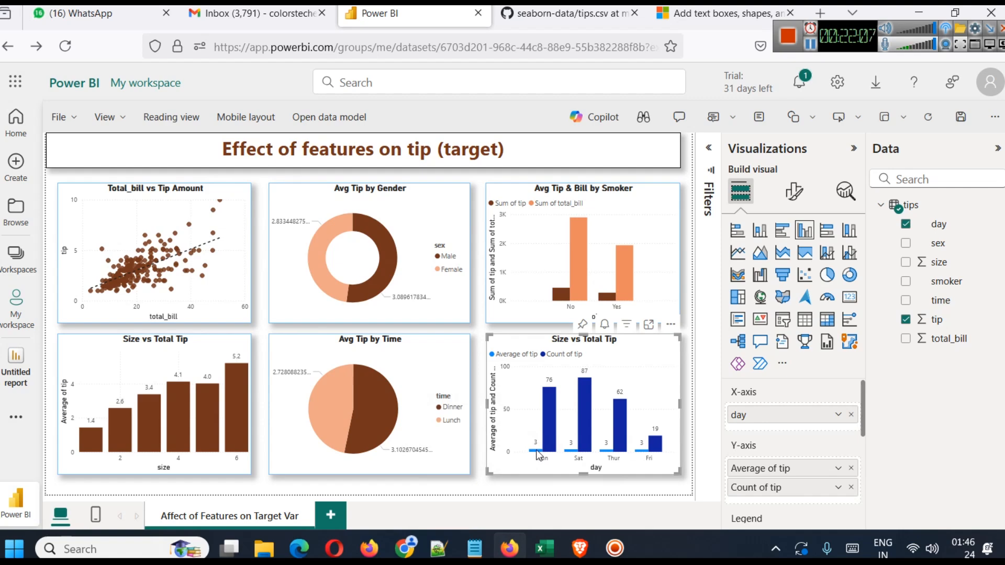
pyautogui.moveTo(535, 450)
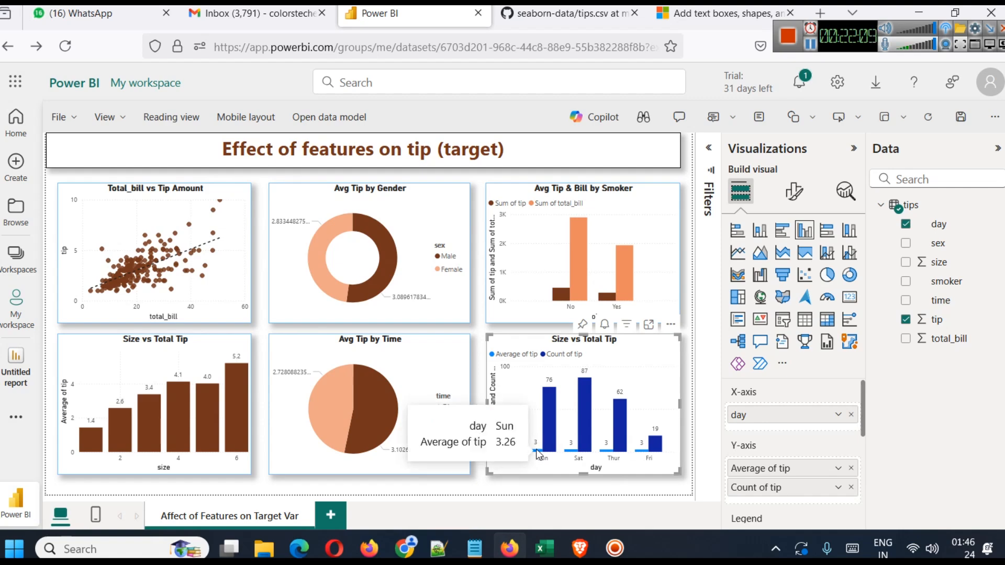
pyautogui.moveTo(570, 455)
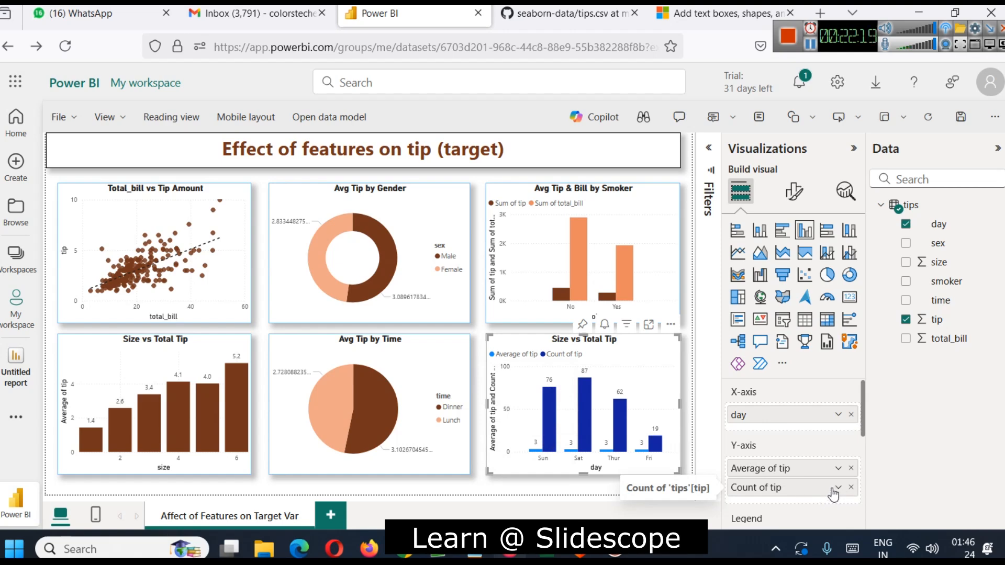
pyautogui.click(837, 468)
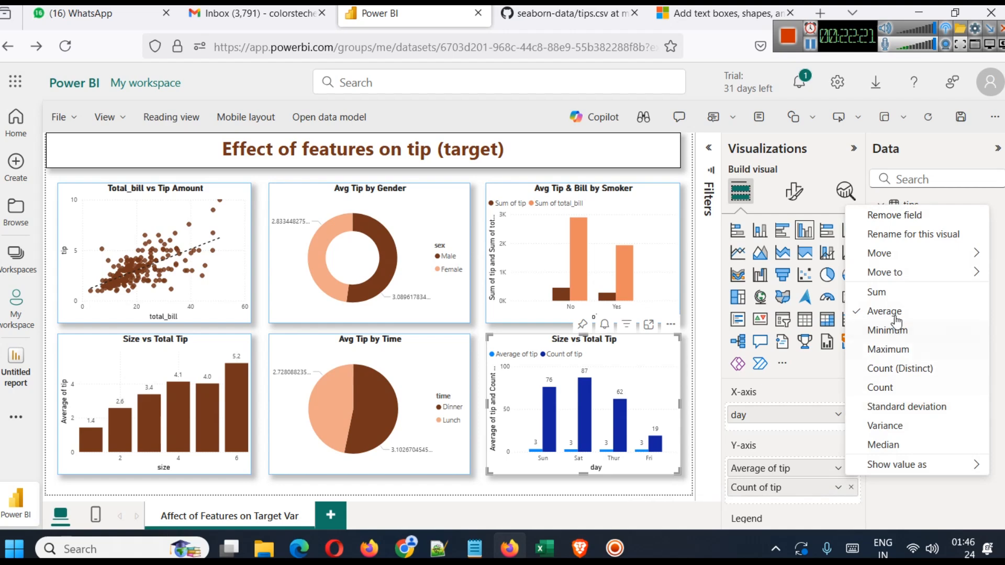
pyautogui.click(877, 292)
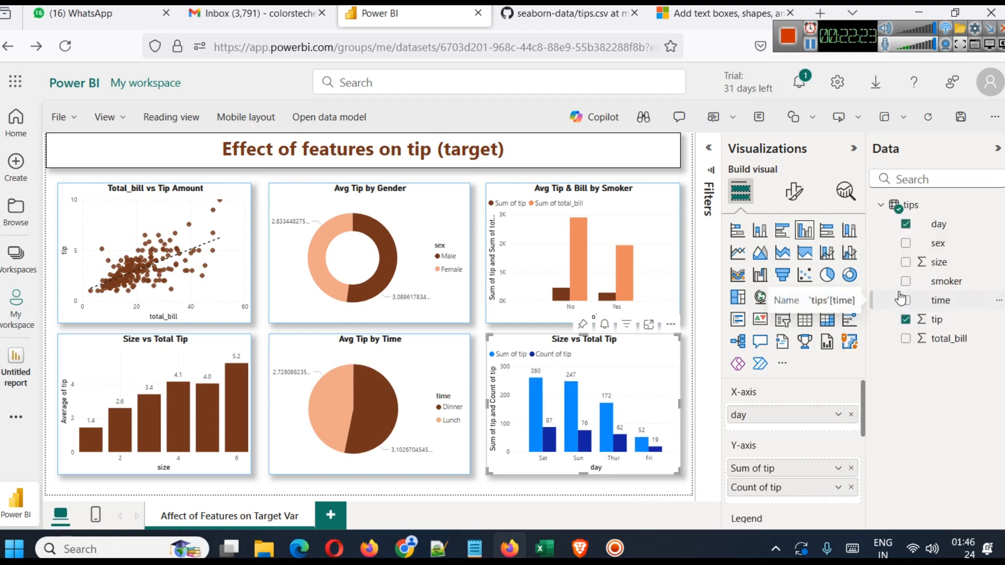
# Colour the Sum of tip columns in the day chart the same dark brown as the other charts.
pyautogui.click(794, 191)
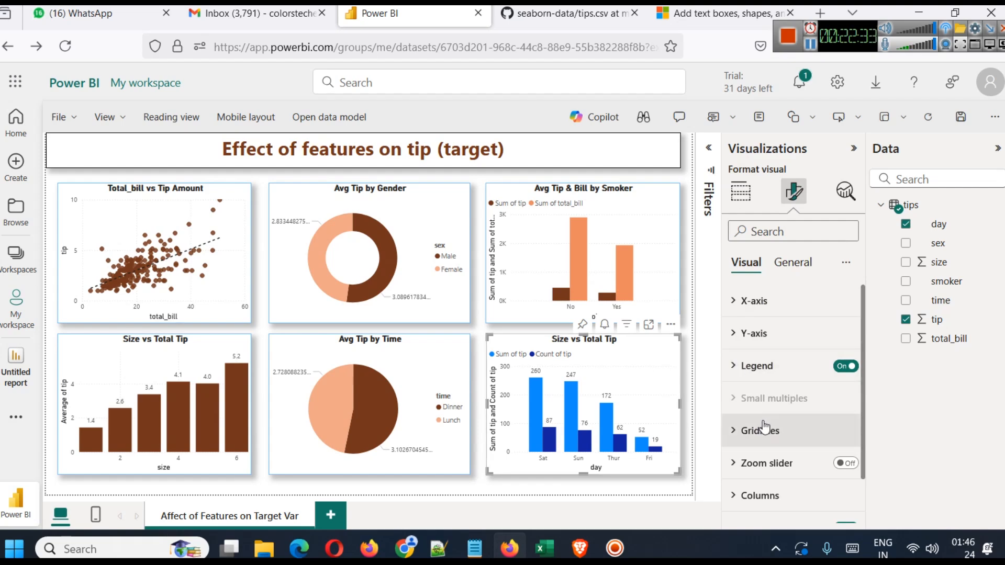
pyautogui.scroll(-1, 763, 428)
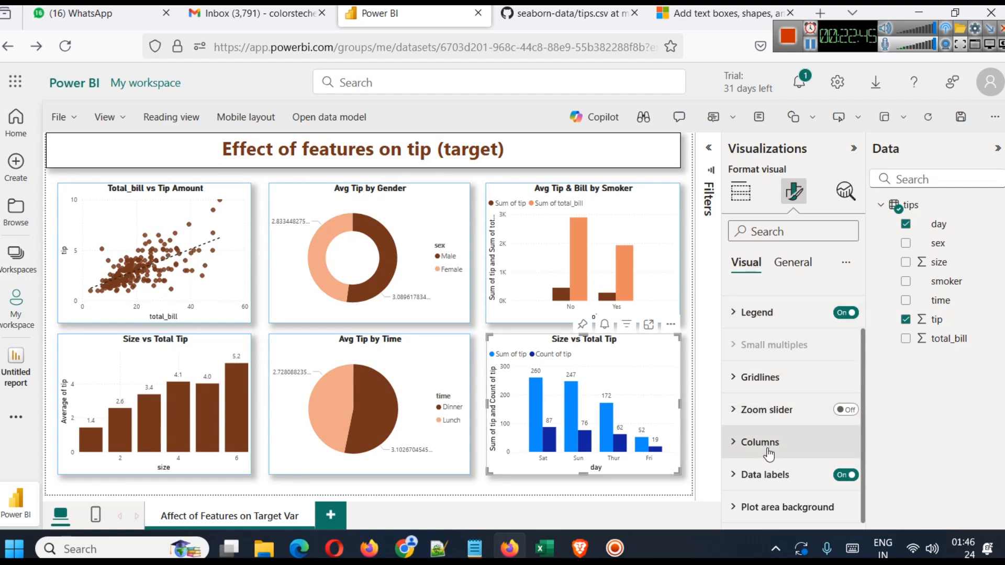
pyautogui.click(761, 442)
pyautogui.scroll(-3, 753, 422)
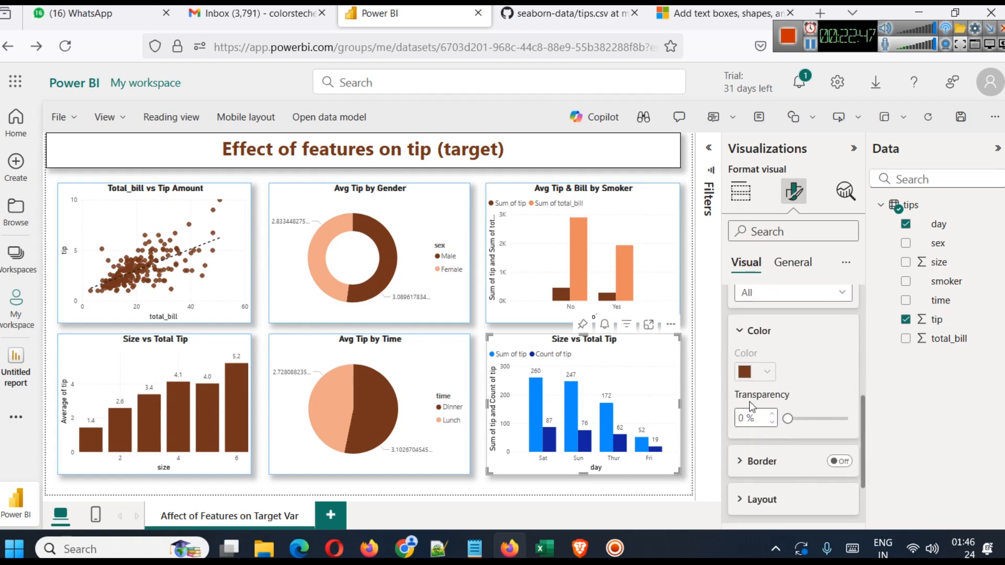
pyautogui.click(793, 294)
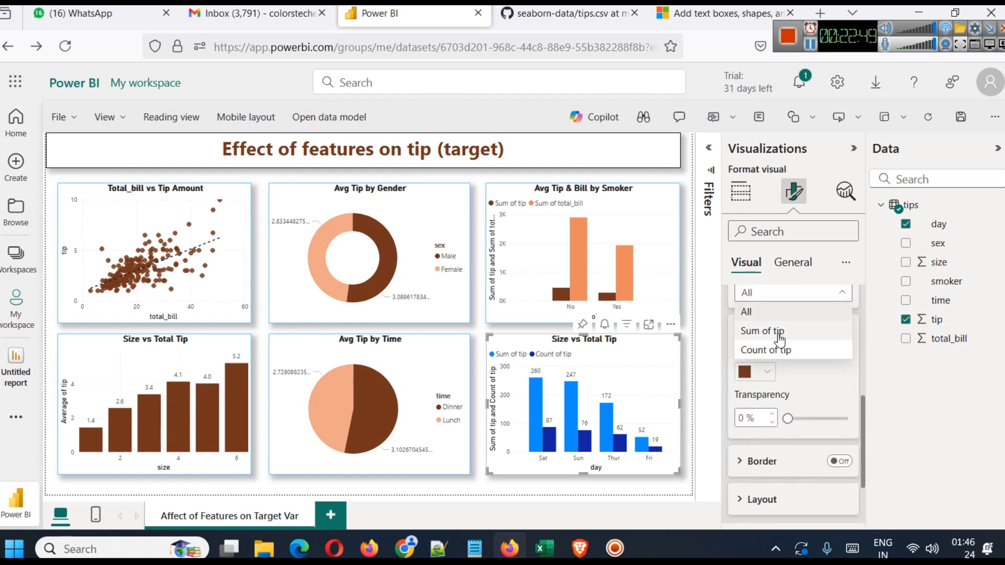
pyautogui.click(780, 331)
pyautogui.click(767, 373)
pyautogui.click(805, 311)
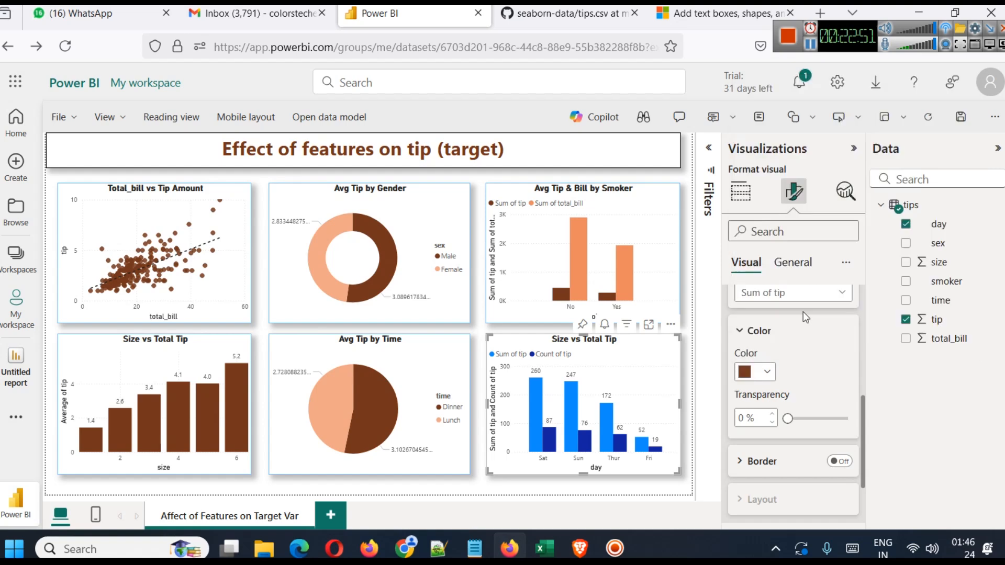
pyautogui.click(769, 417)
pyautogui.click(772, 414)
# Colour the Count of tip columns in the day chart the recently used light orange.
pyautogui.scroll(2, 776, 414)
pyautogui.click(778, 371)
pyautogui.click(784, 426)
pyautogui.click(766, 449)
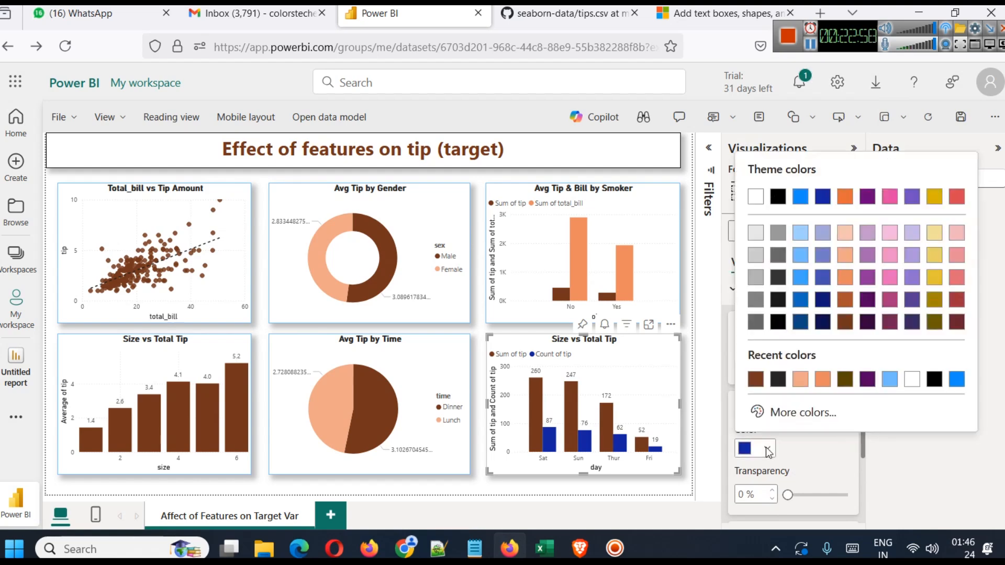
pyautogui.click(800, 379)
pyautogui.scroll(-1, 794, 435)
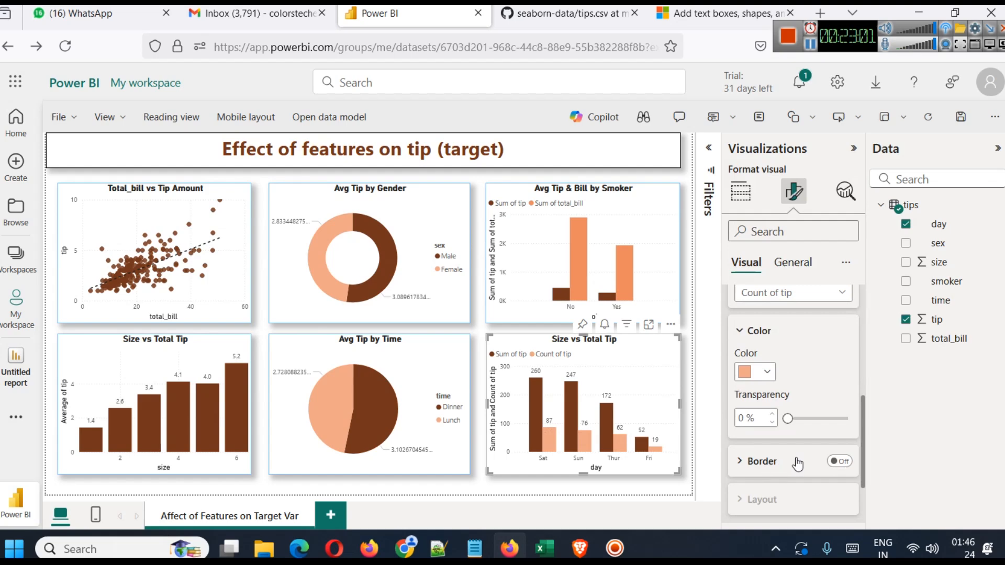
# Try a light red border on the day chart's Count of tip columns and switch the border off again.
pyautogui.click(839, 461)
pyautogui.click(742, 461)
pyautogui.scroll(-3, 761, 461)
pyautogui.click(762, 376)
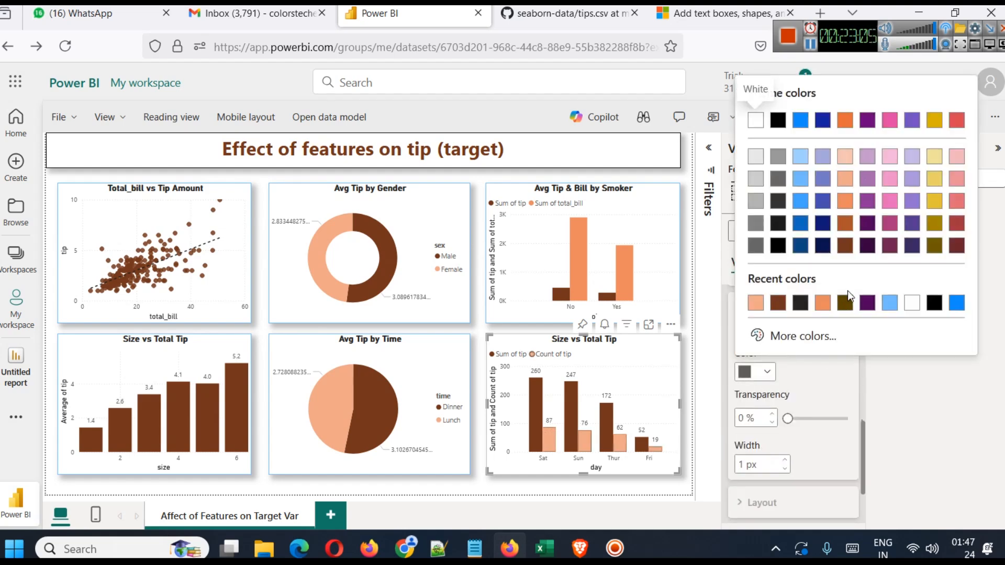
pyautogui.click(957, 203)
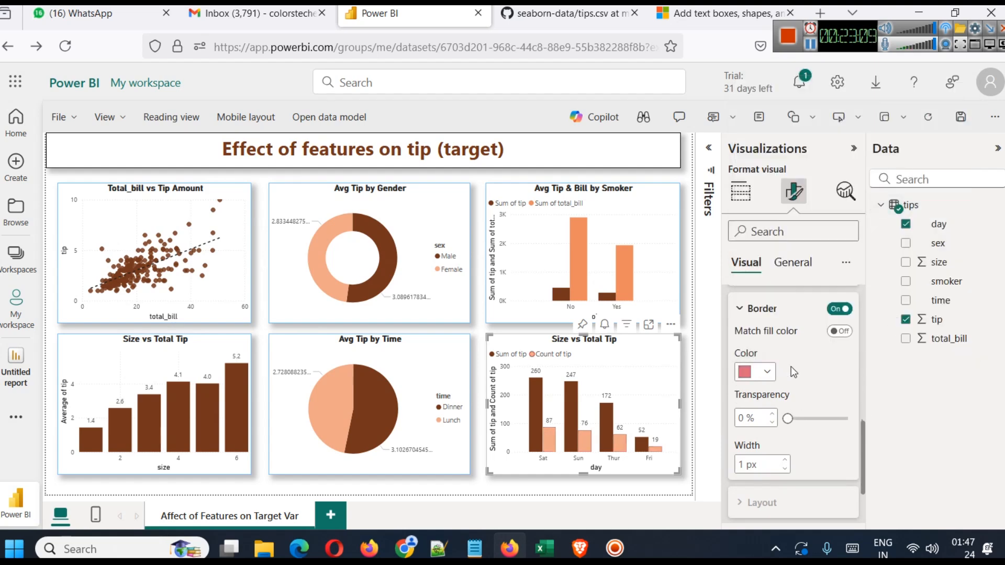
pyautogui.click(839, 308)
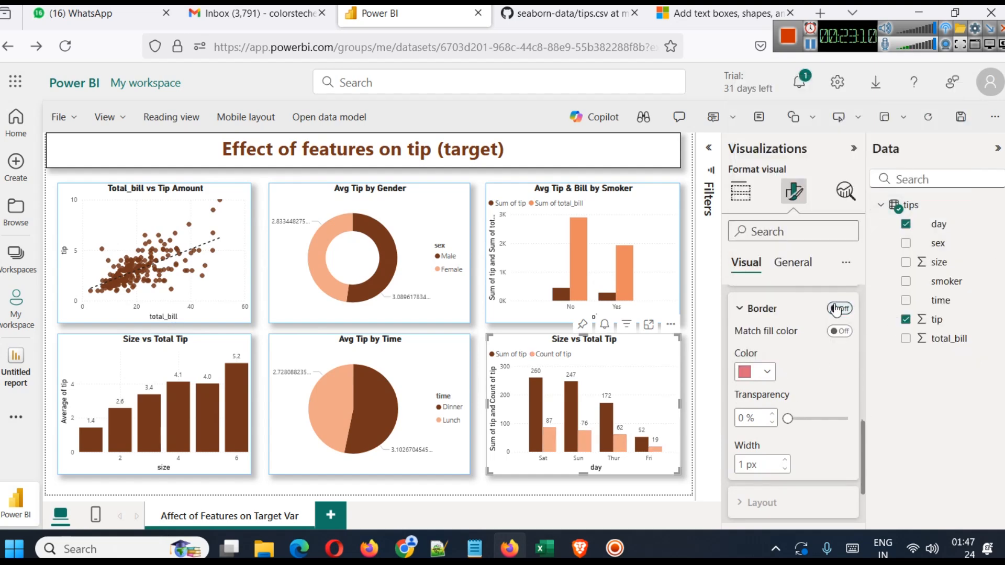
pyautogui.click(629, 498)
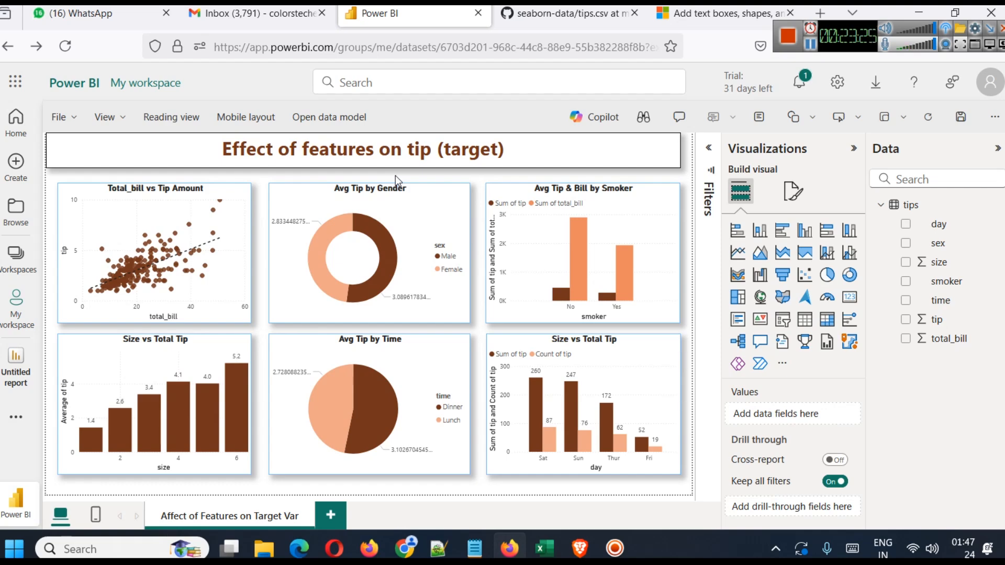
pyautogui.click(810, 45)
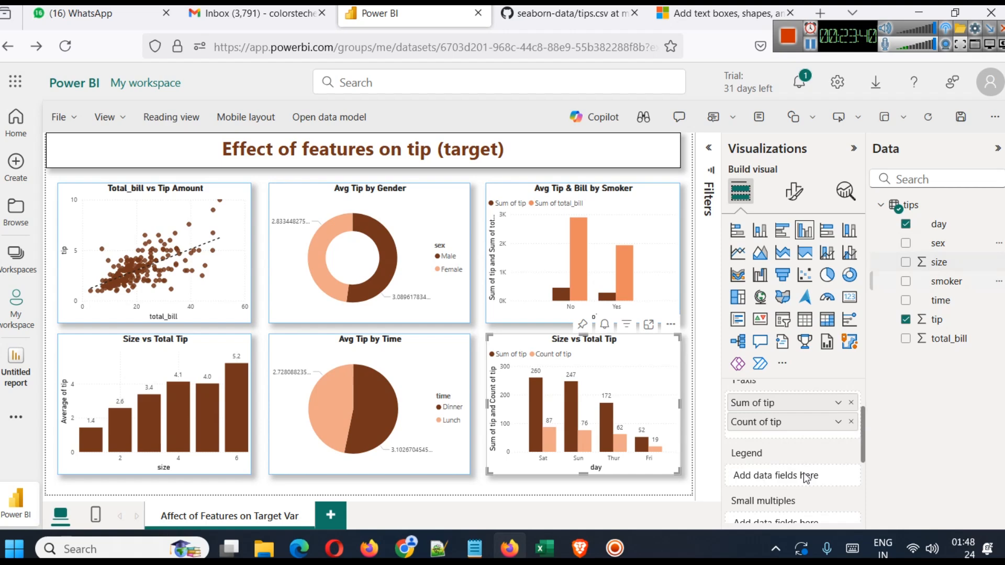
pyautogui.click(815, 47)
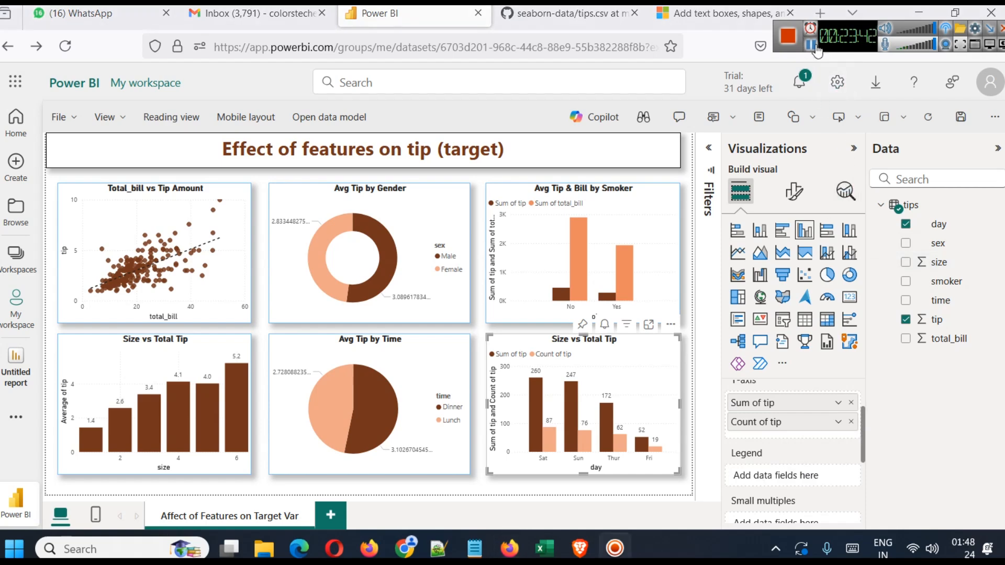
# Replace the day chart's Count of tip series with sex as the legend, and aggregate tip as Average.
pyautogui.click(851, 422)
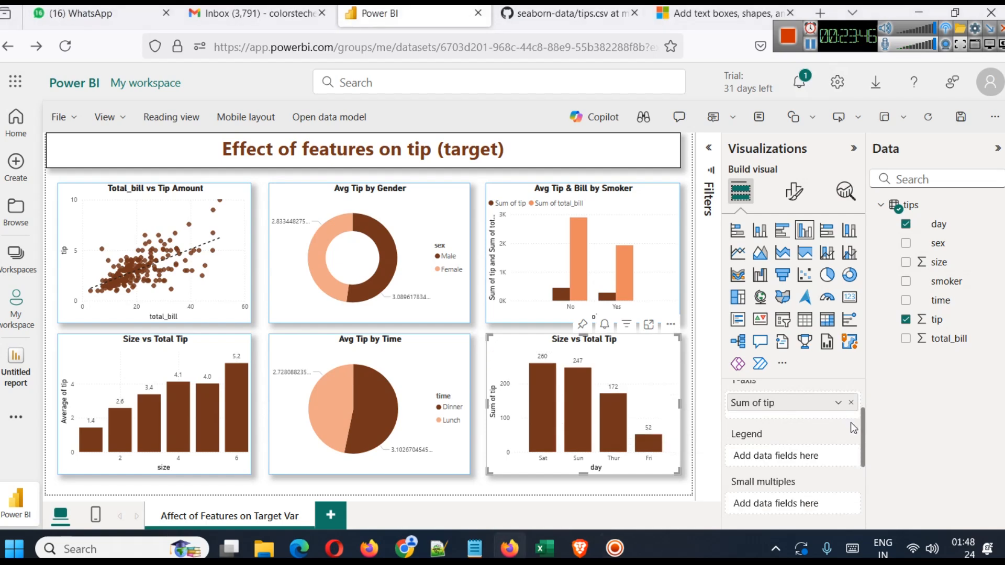
pyautogui.moveTo(941, 244); pyautogui.dragTo(791, 457)
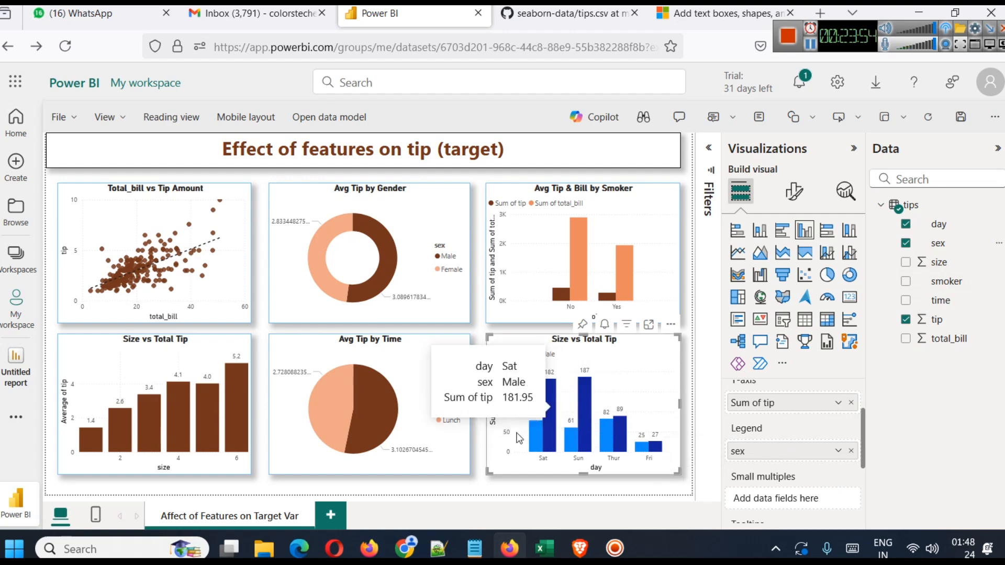
pyautogui.moveTo(538, 433)
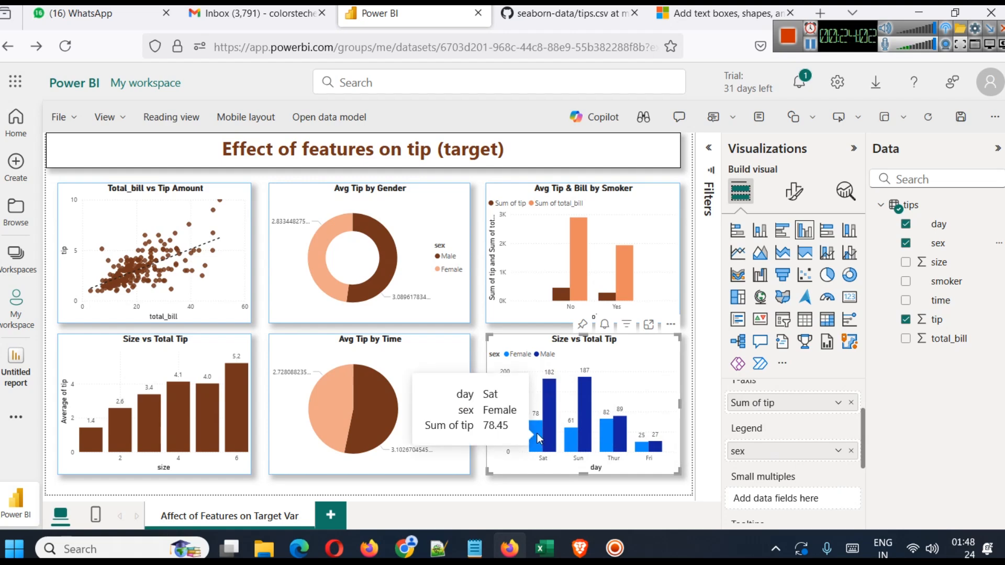
pyautogui.moveTo(545, 416)
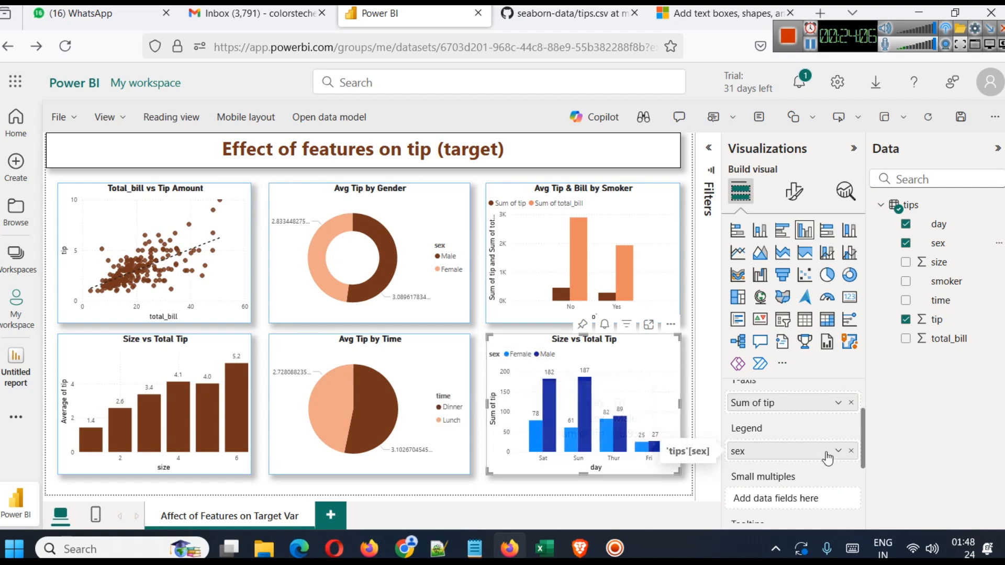
pyautogui.click(837, 402)
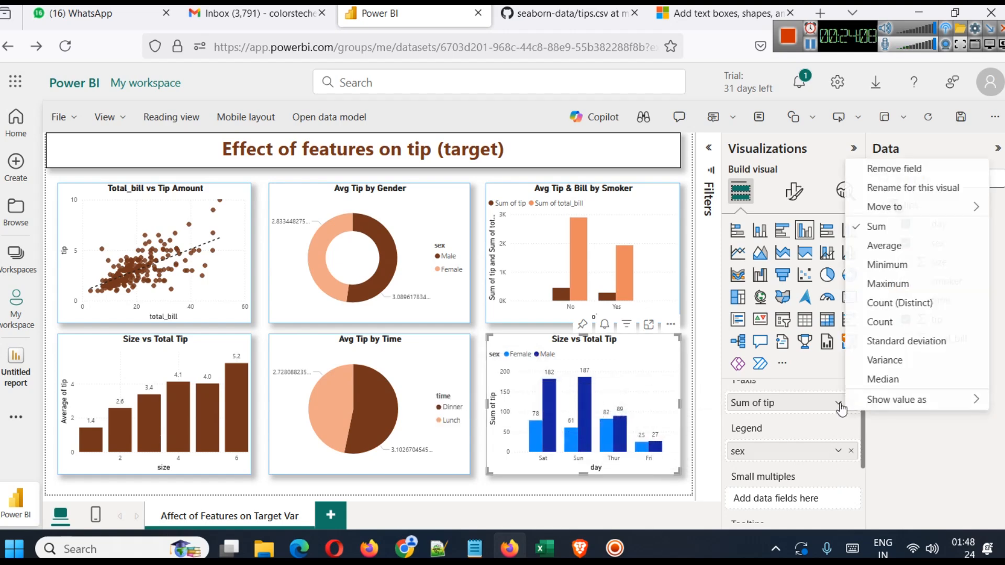
pyautogui.click(884, 245)
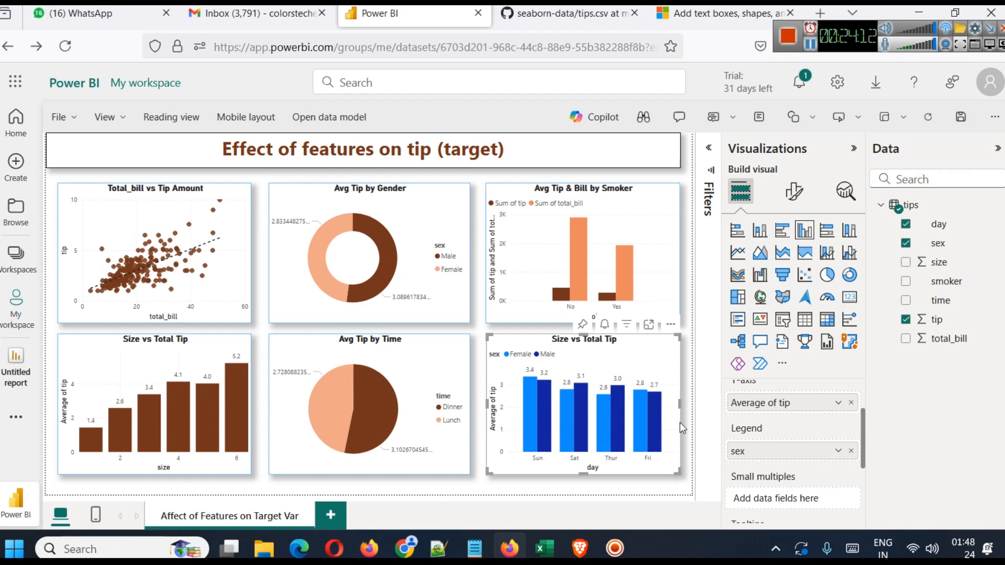
# Colour the Female columns in the day chart the recently used light orange.
pyautogui.click(794, 193)
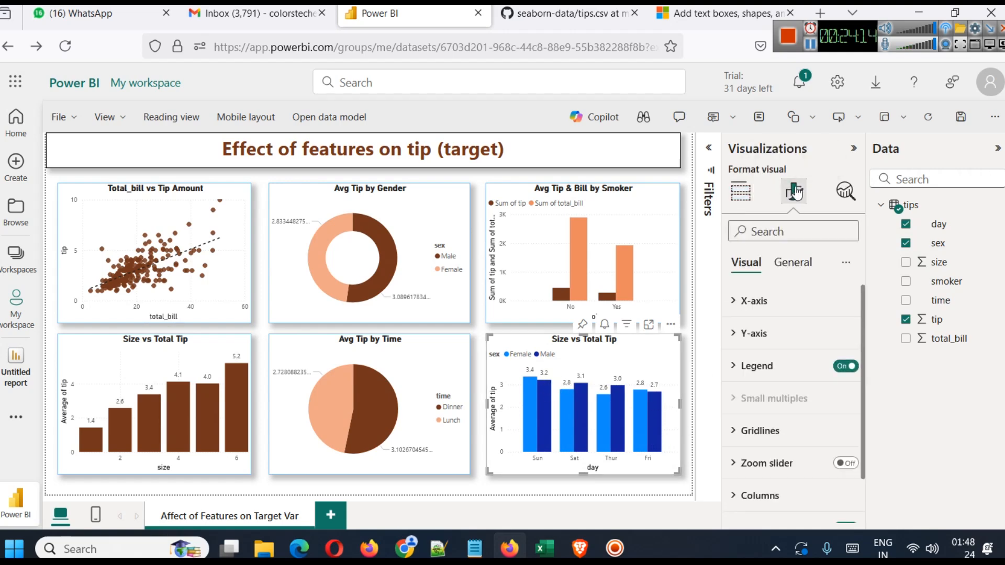
pyautogui.scroll(-2, 781, 426)
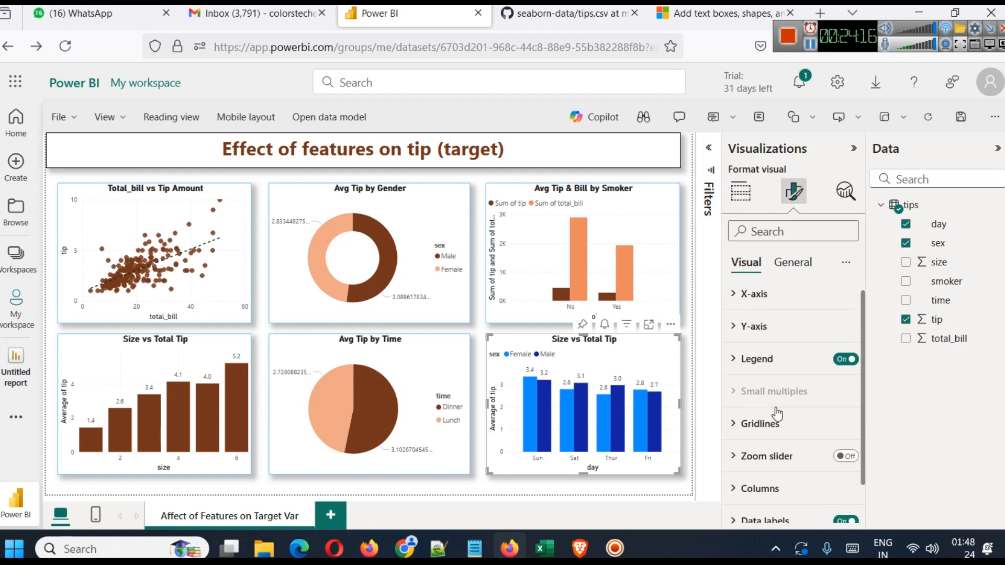
pyautogui.click(778, 435)
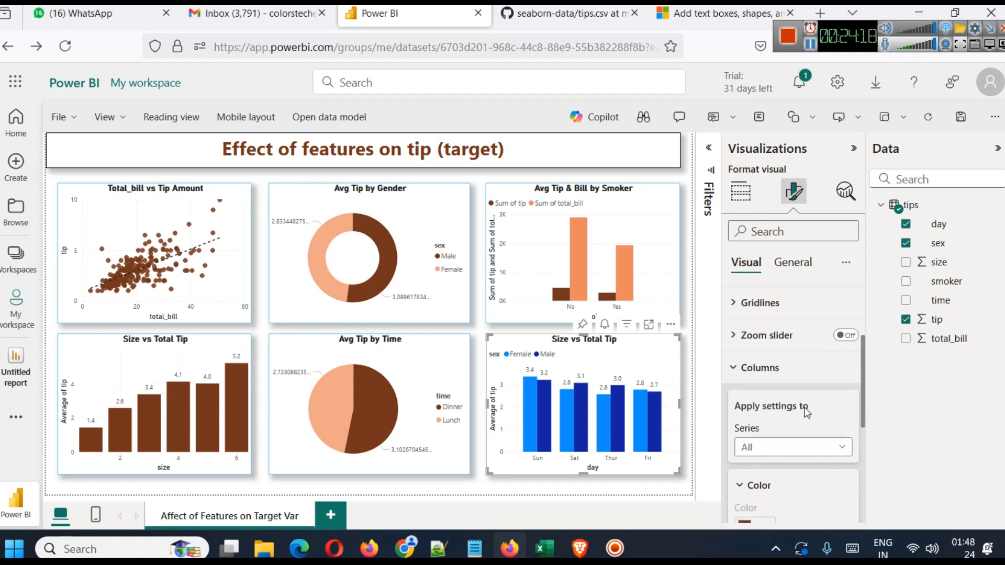
pyautogui.scroll(-5, 805, 408)
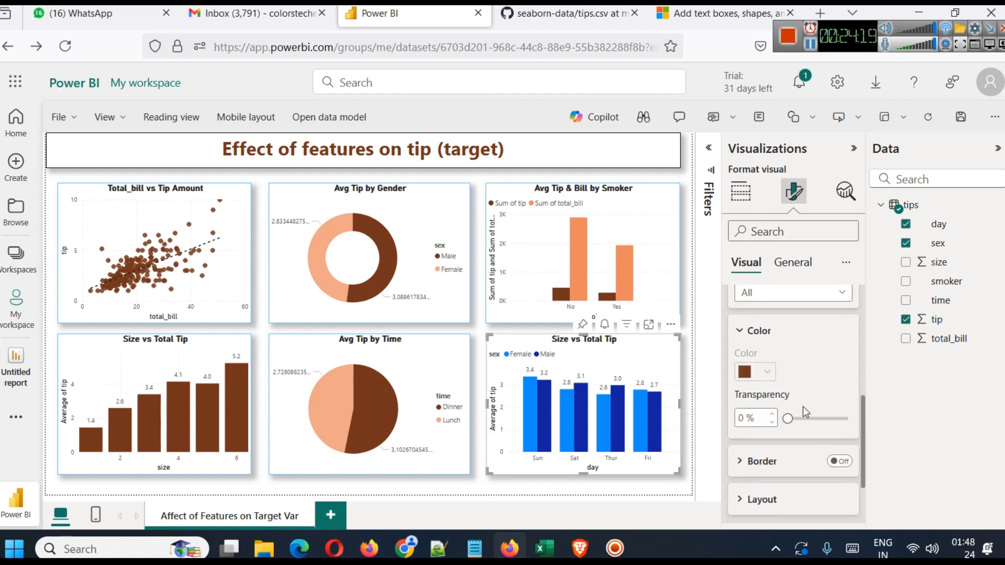
pyautogui.click(785, 295)
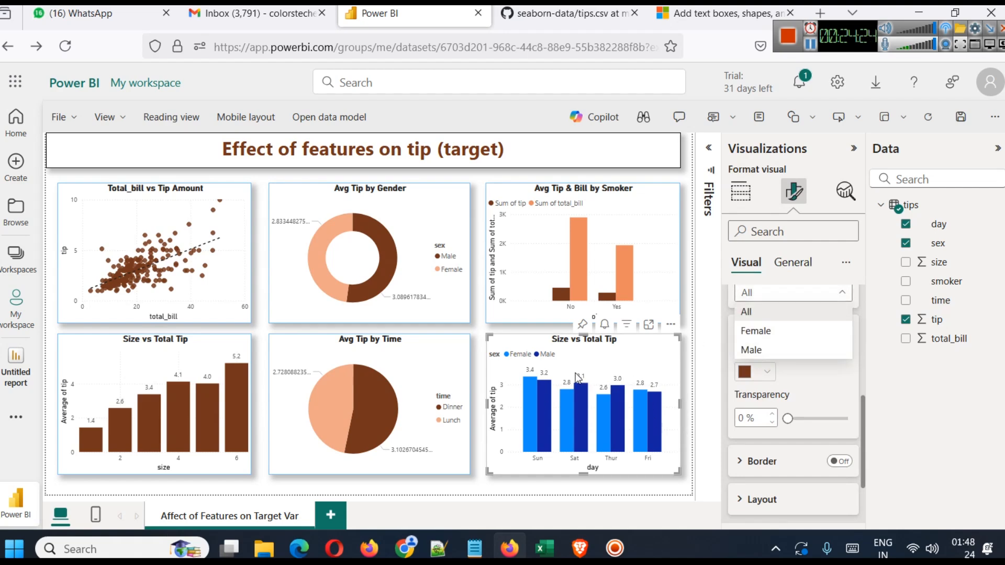
pyautogui.click(756, 331)
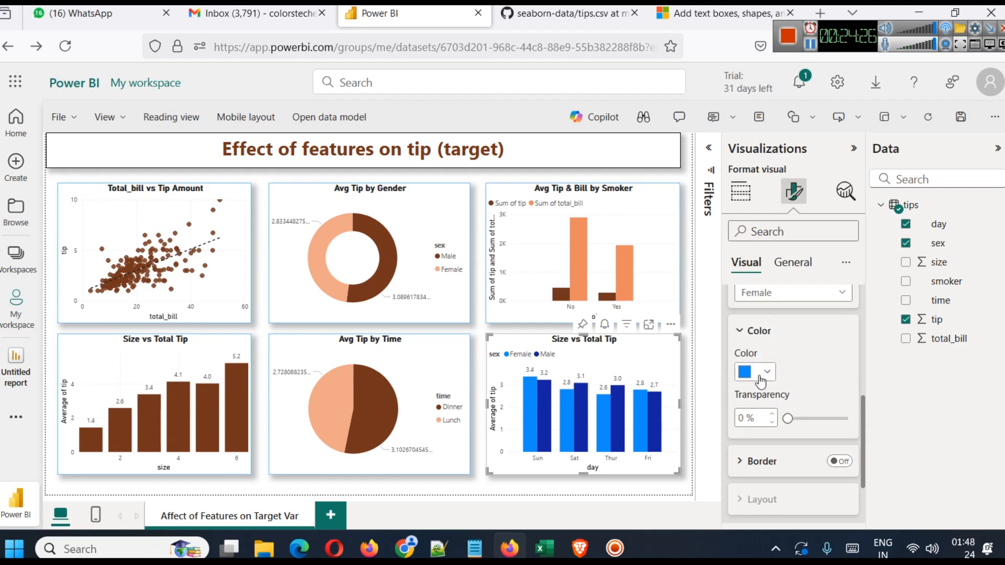
pyautogui.click(763, 372)
pyautogui.click(778, 302)
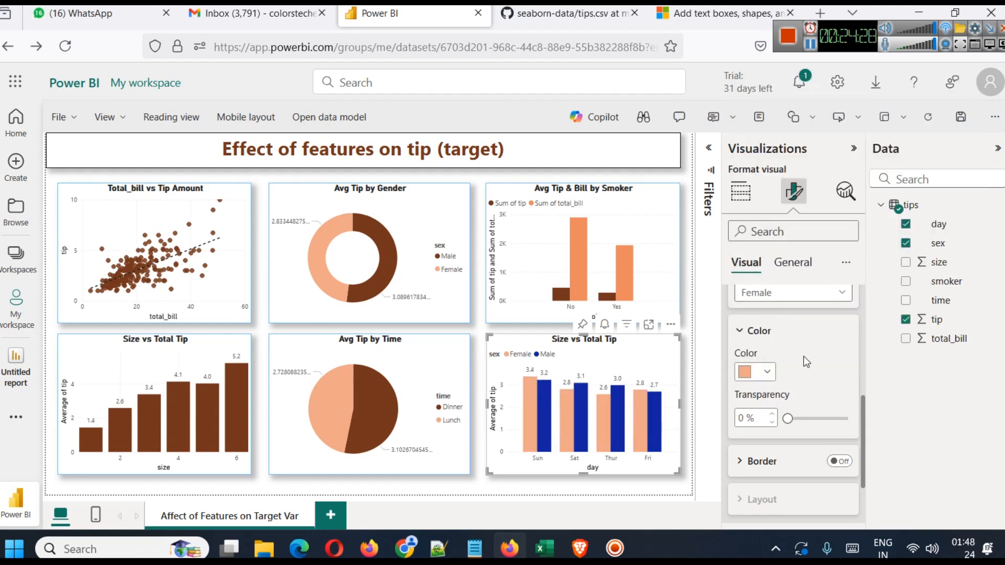
# Colour the Male columns in the day chart the recently used dark brown and deselect the chart.
pyautogui.click(794, 296)
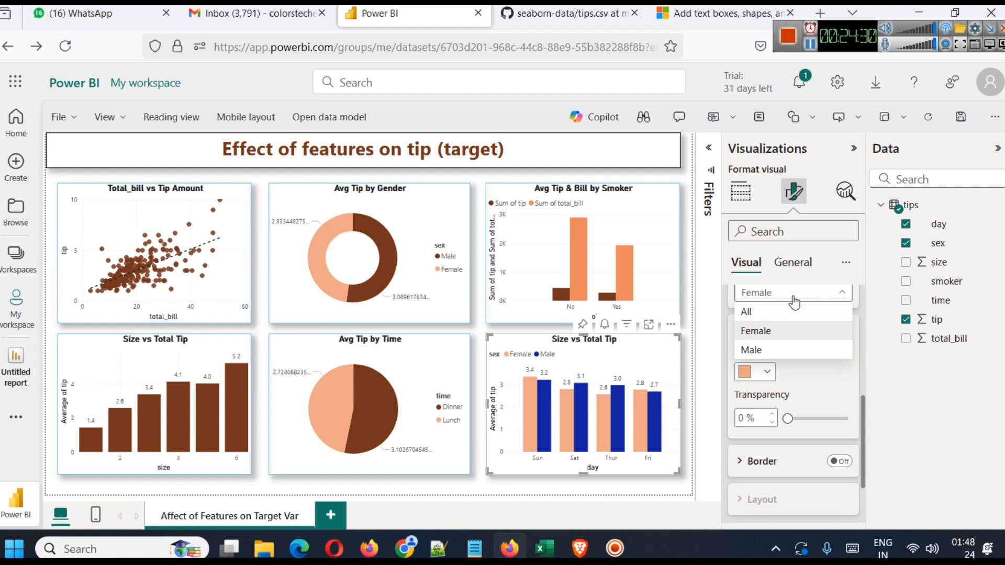
pyautogui.click(783, 349)
pyautogui.click(764, 372)
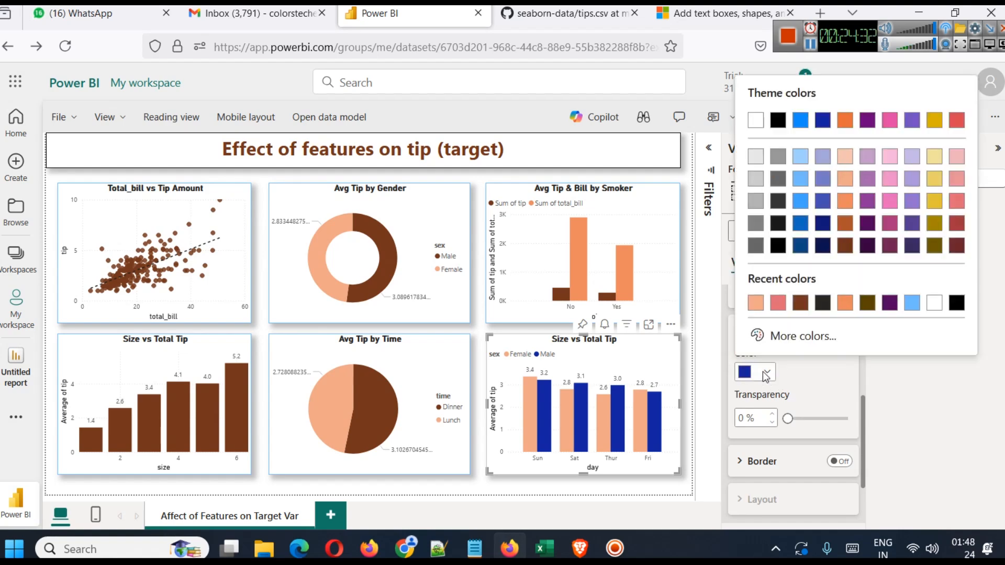
pyautogui.click(800, 303)
pyautogui.click(677, 481)
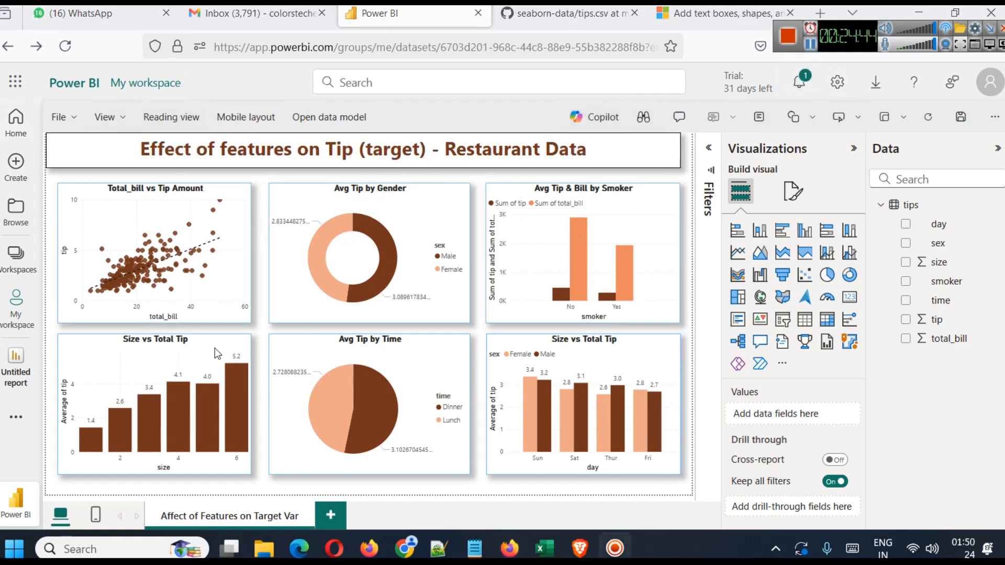
# Save the report to My workspace under the name "Tips Exploratory Data Analysis Dashboard".
pyautogui.click(12, 380)
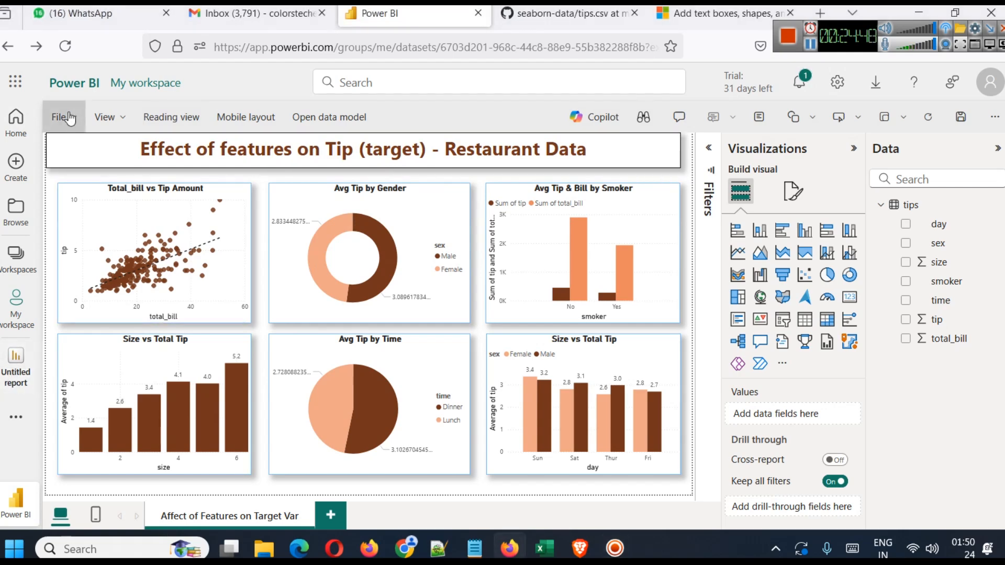
pyautogui.click(60, 117)
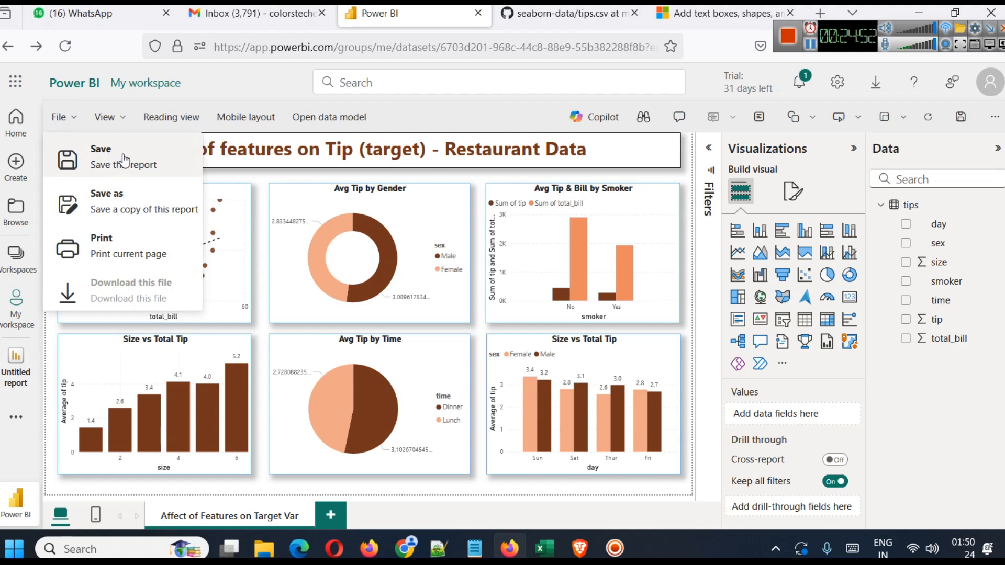
pyautogui.click(125, 160)
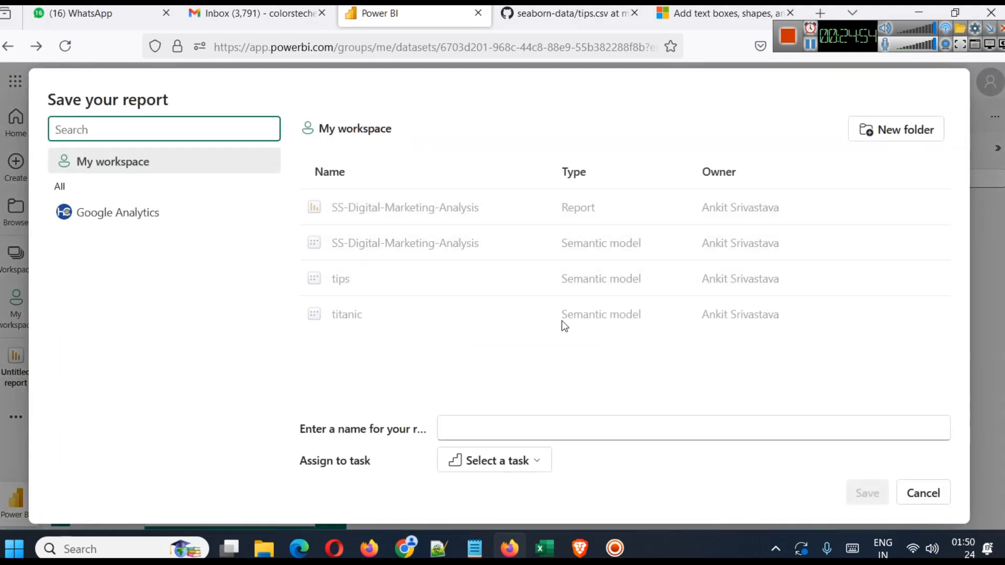
pyautogui.click(494, 425)
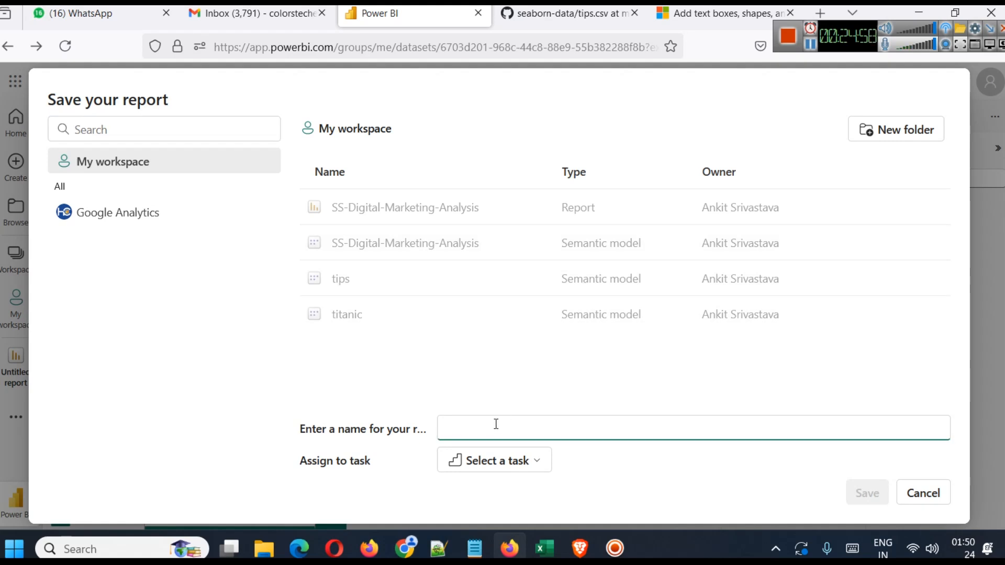
pyautogui.write('Tips')
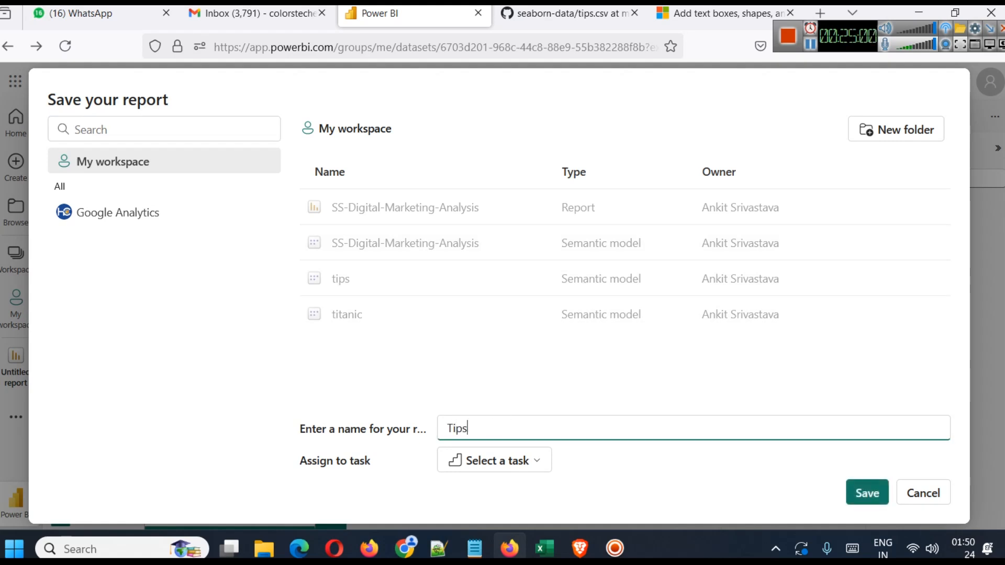
pyautogui.write(' Data Analysis')
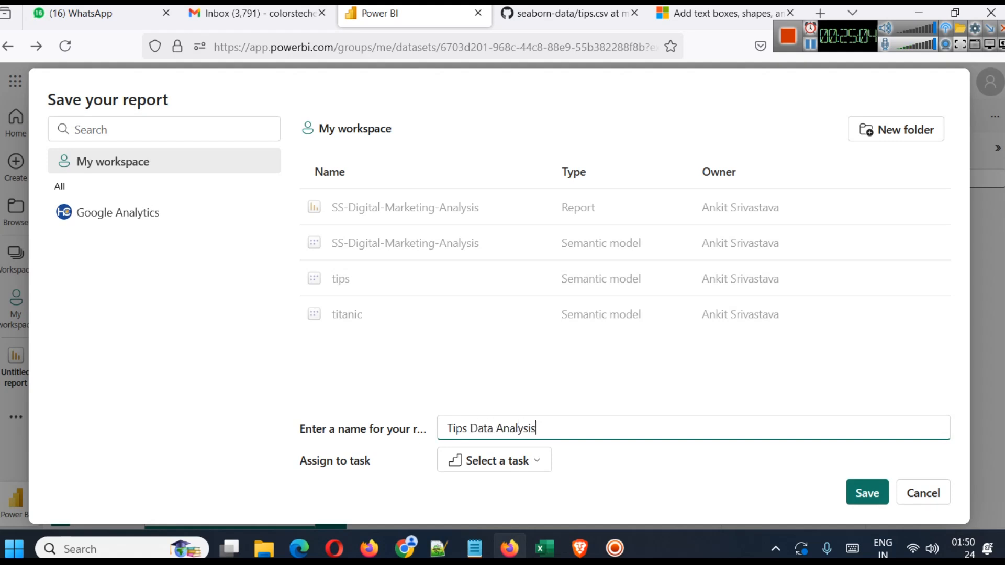
pyautogui.write('Explora')
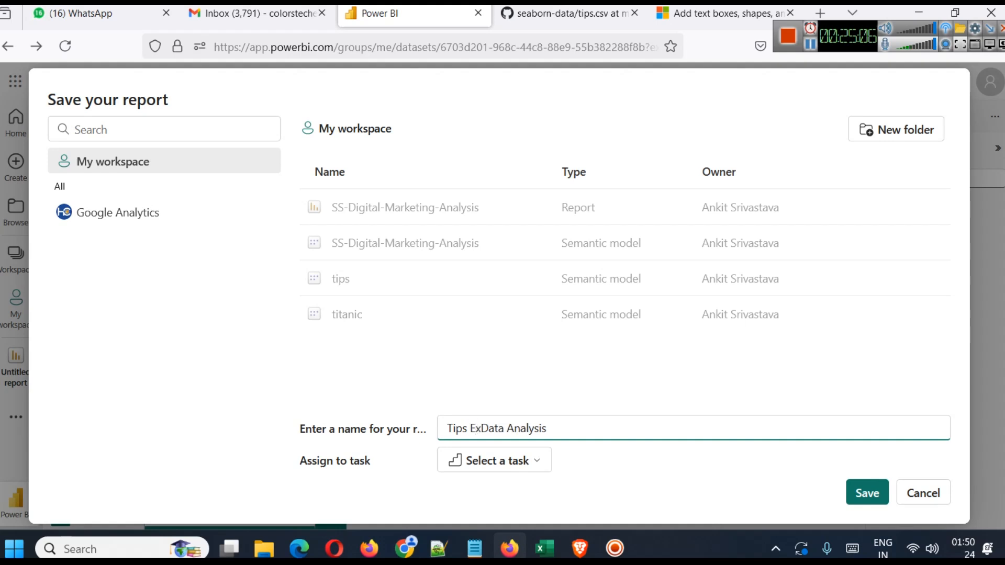
pyautogui.write('tory')
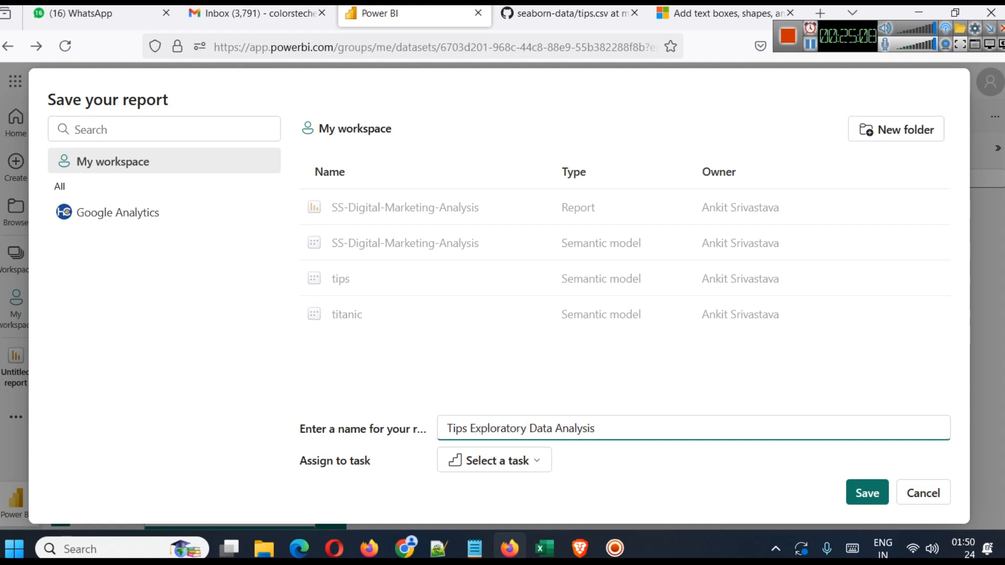
pyautogui.click(624, 438)
pyautogui.click(541, 460)
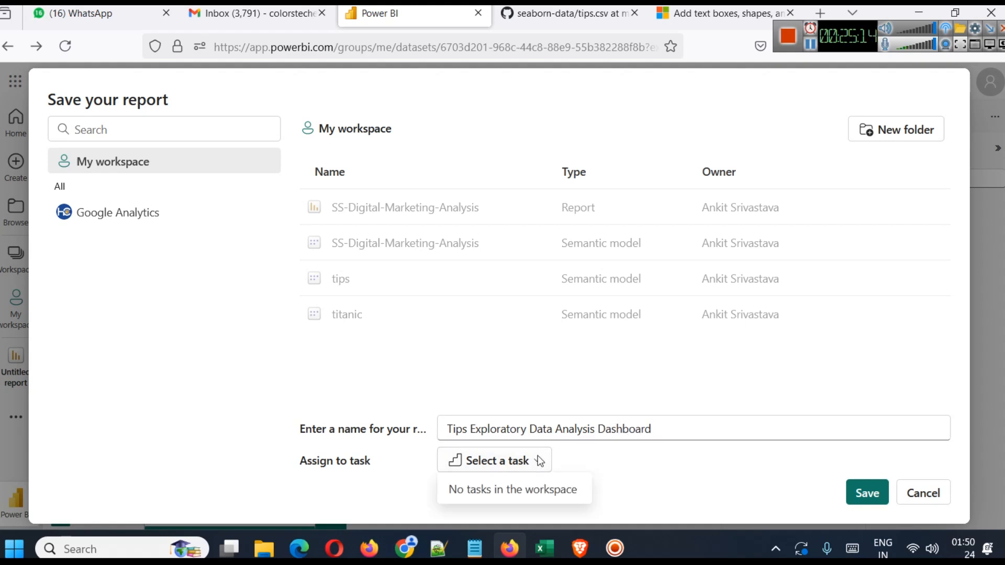
pyautogui.click(578, 455)
pyautogui.click(866, 493)
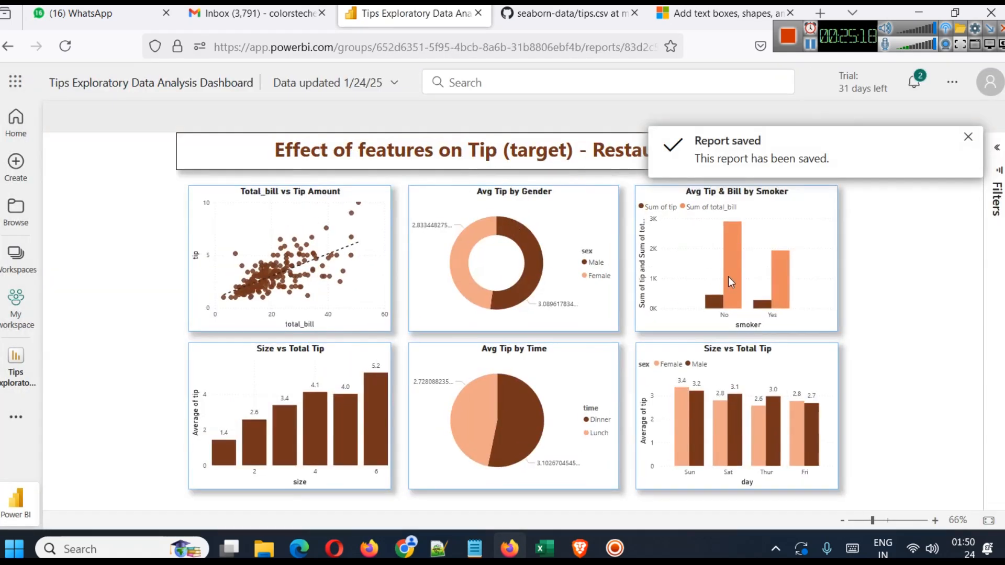
# Dismiss the save notification and try the suggested Copilot report creation.
pyautogui.click(968, 137)
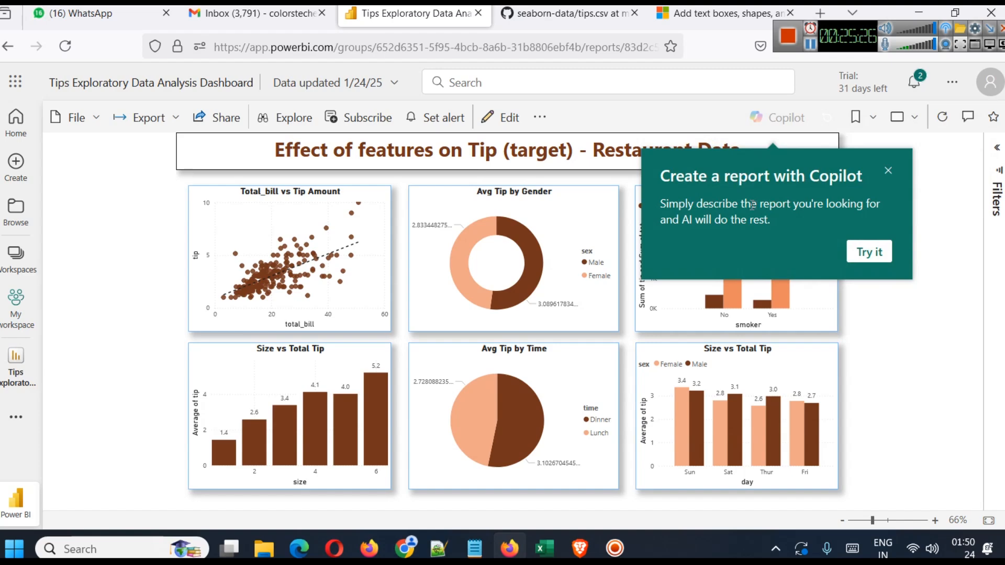
pyautogui.click(877, 265)
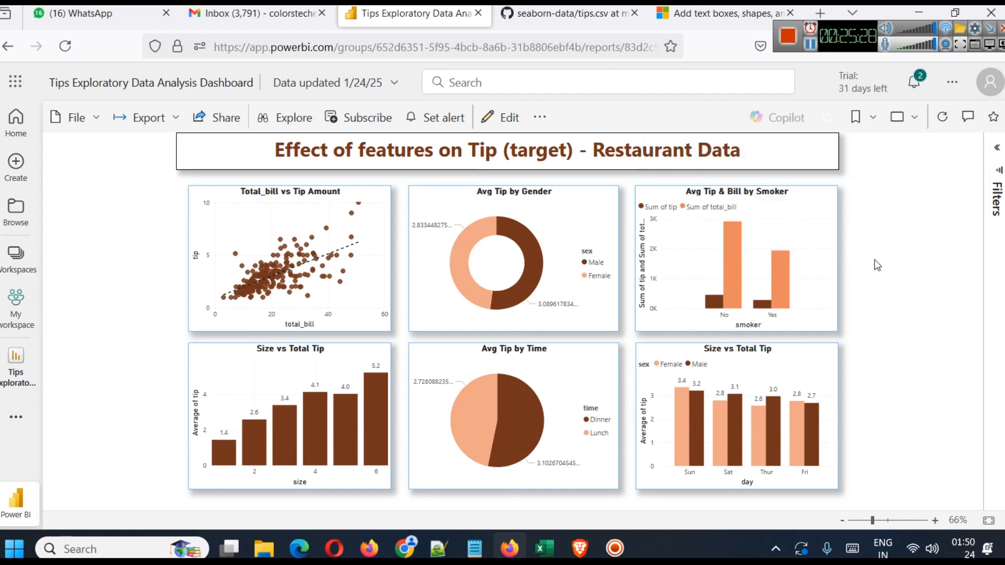
pyautogui.click(811, 52)
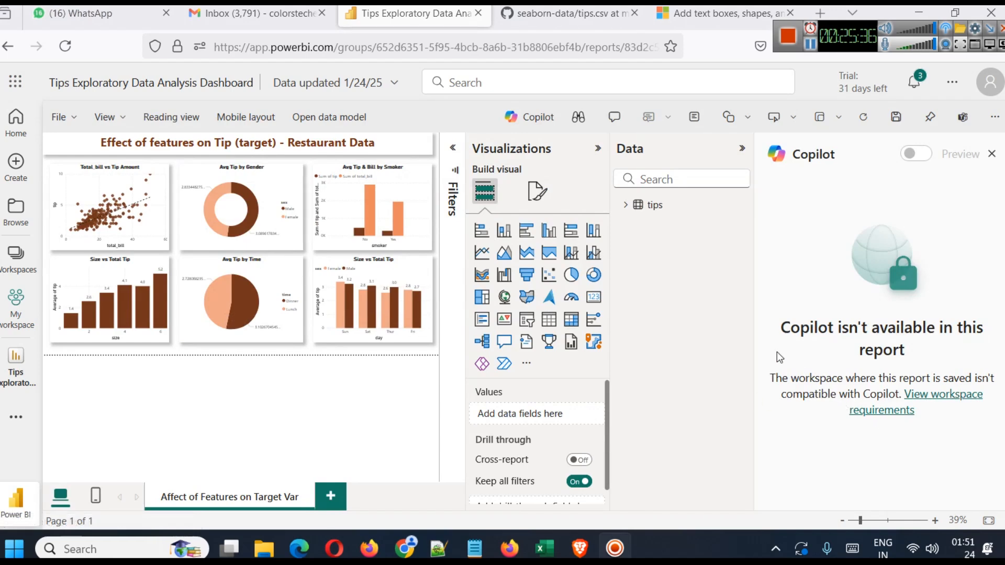
# Close the unavailable Copilot pane to return to the full report canvas.
pyautogui.click(991, 154)
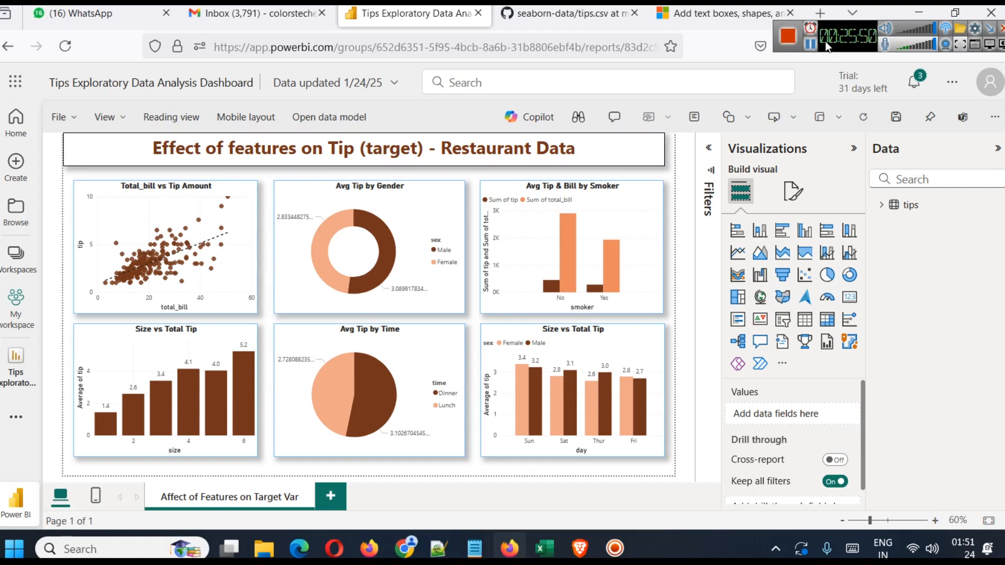
pyautogui.click(809, 46)
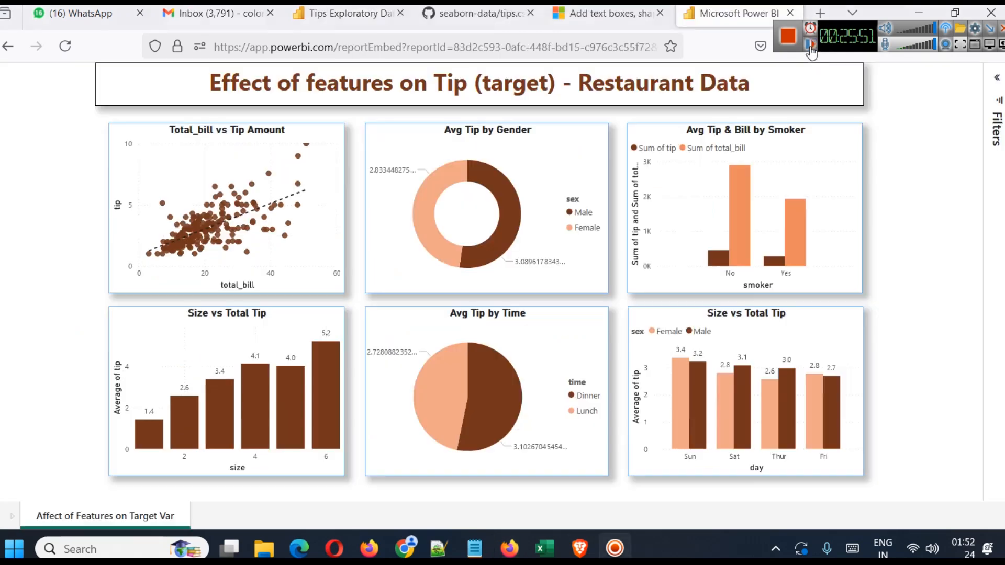
pyautogui.click(810, 45)
# Return to the report editor, dismiss the open embed dialog and generate the secure website or portal embed link for the report again.
pyautogui.click(356, 14)
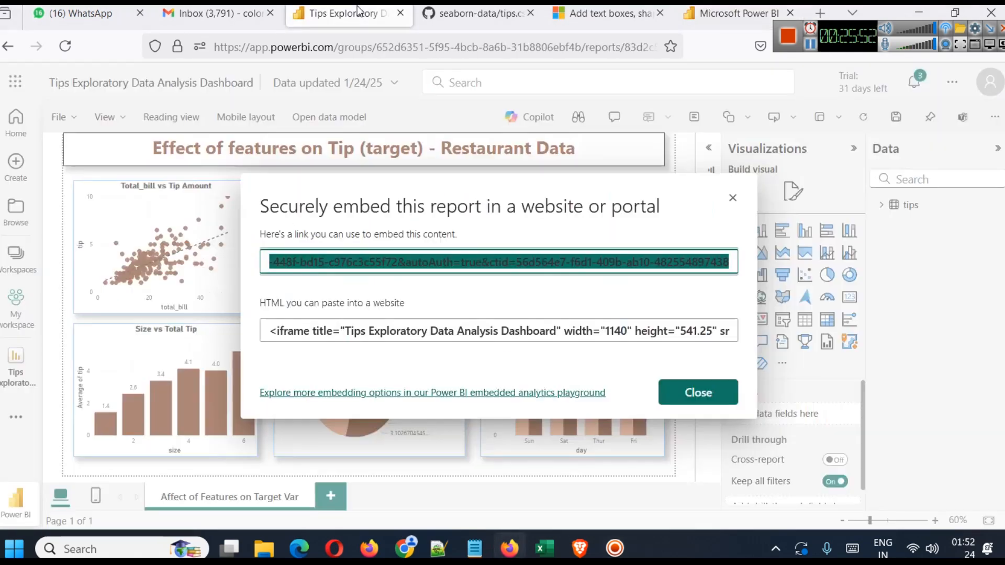
pyautogui.click(732, 197)
pyautogui.click(62, 117)
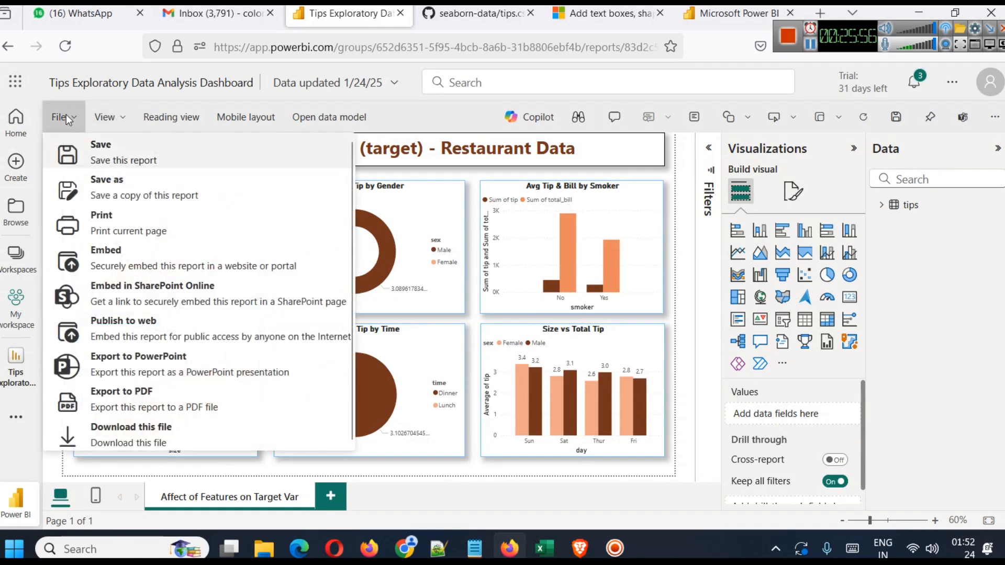
pyautogui.click(124, 263)
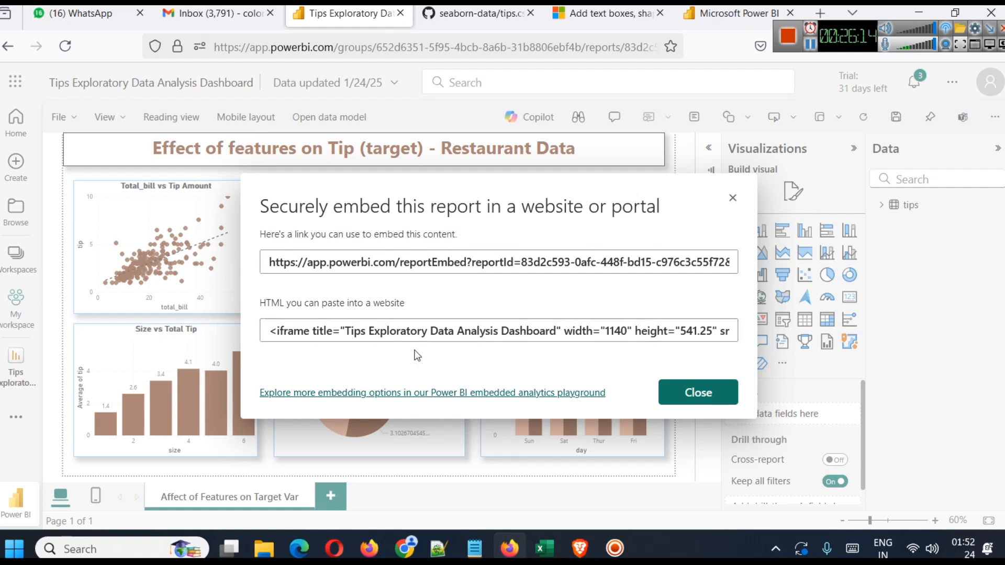
# View the embedded report in its separate browser tab, expanding and collapsing its filter pane.
pyautogui.click(735, 13)
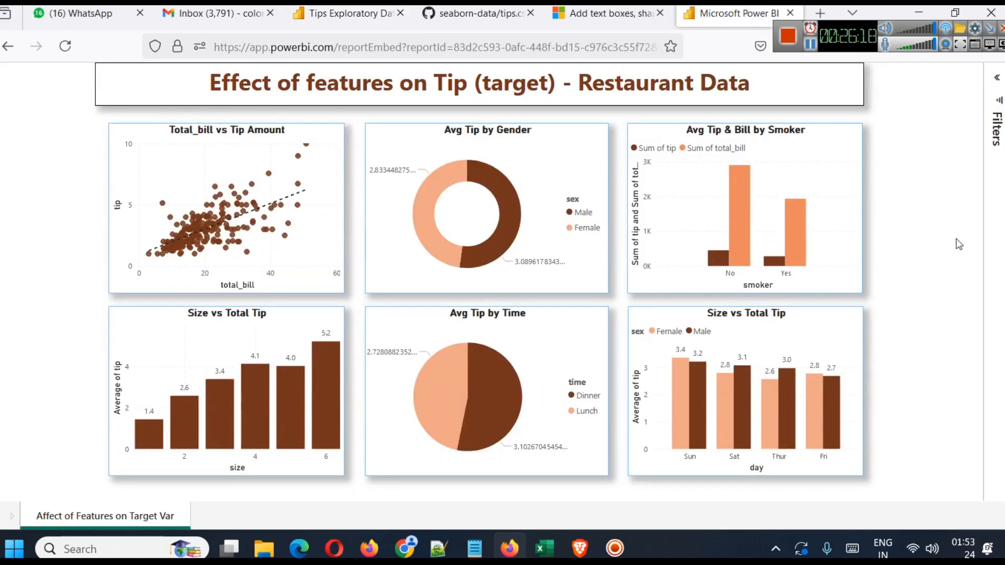
pyautogui.click(998, 104)
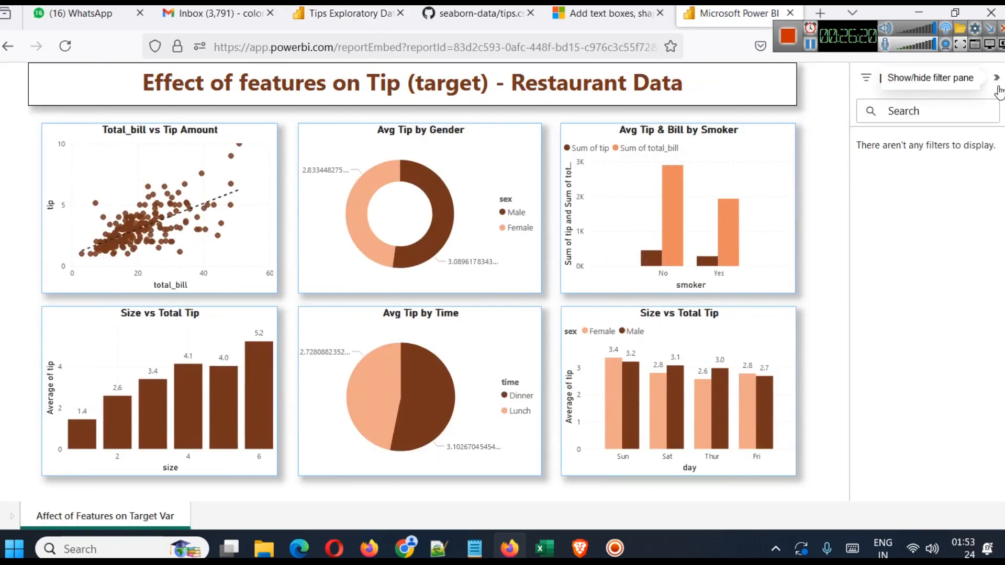
pyautogui.click(996, 77)
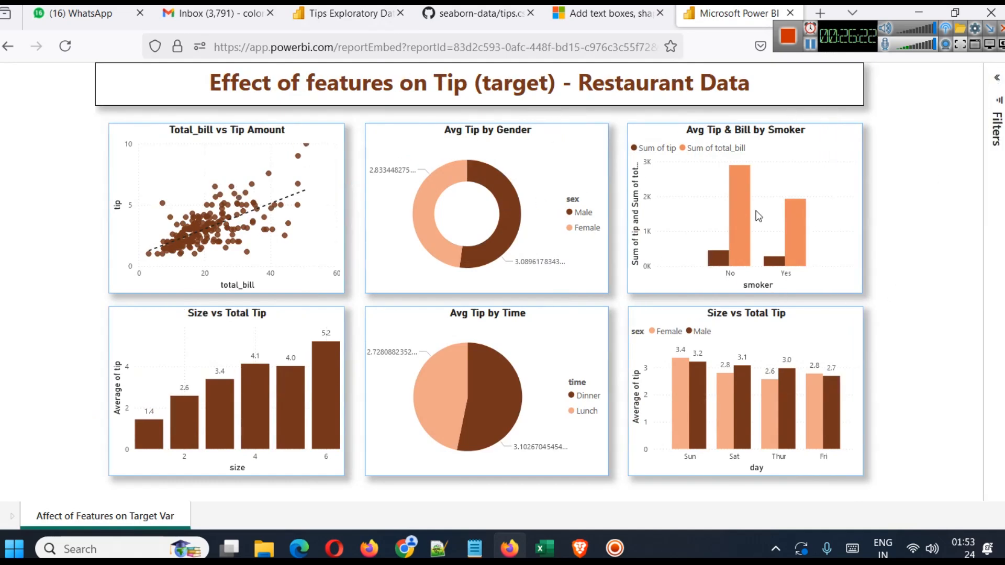